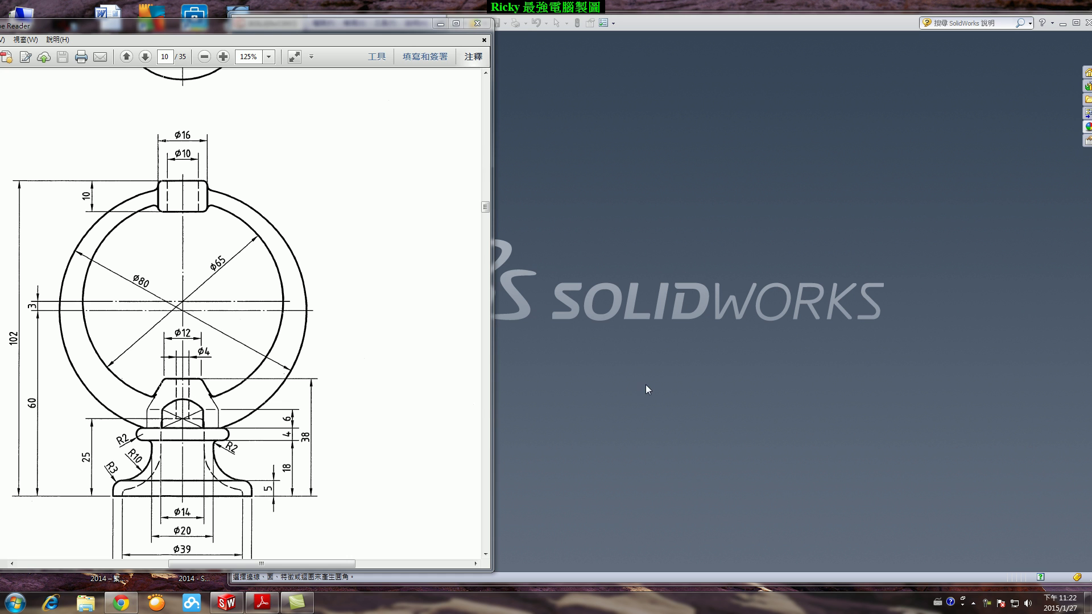
Create a new blank SolidWorks part document for the knob.
left_click(646, 386)
left_click(455, 25)
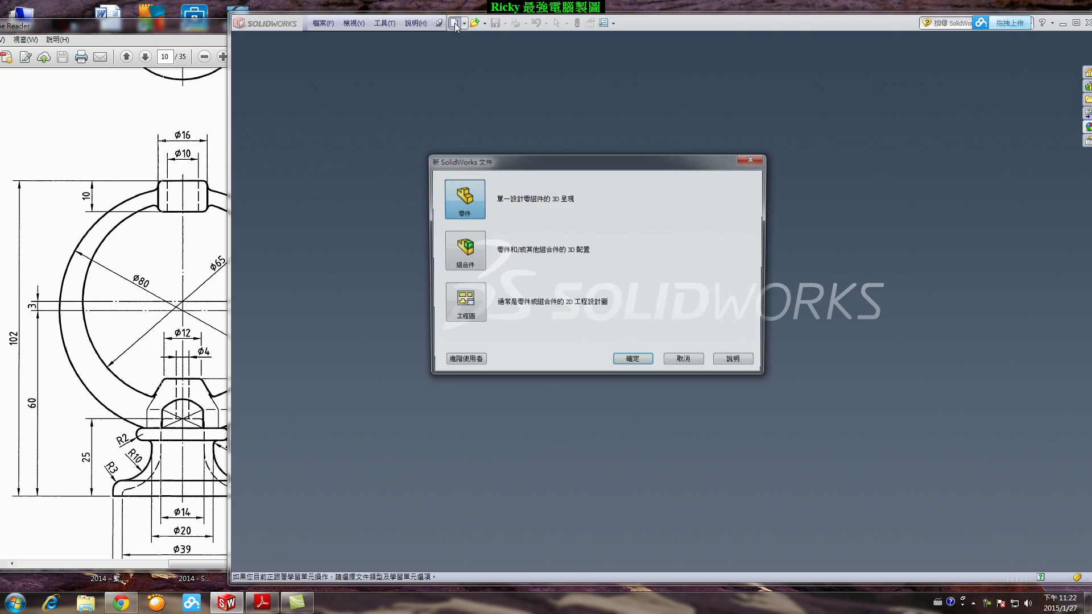
left_click(633, 363)
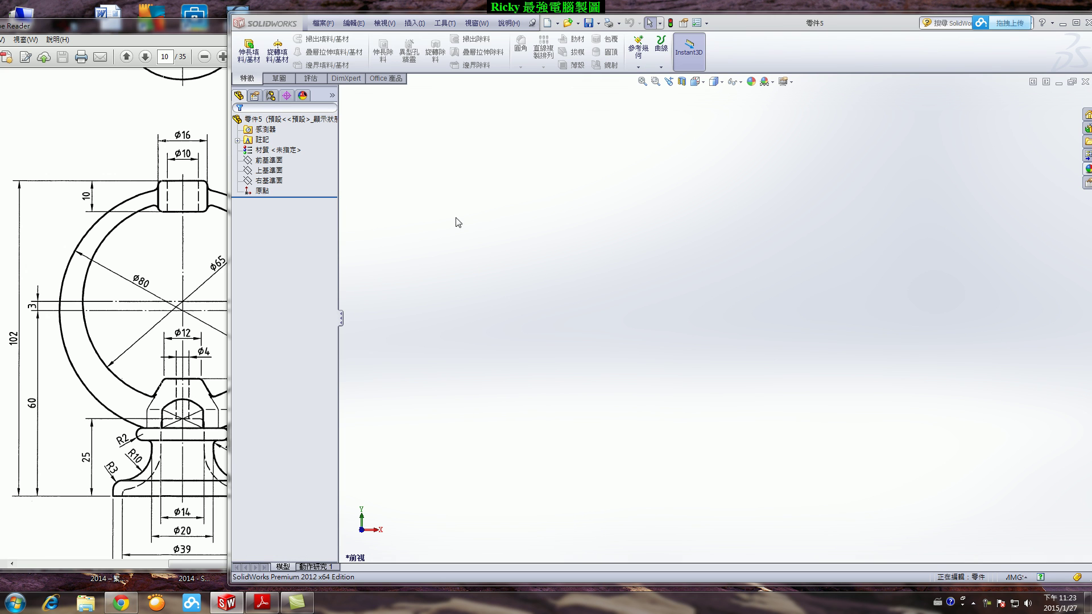
Start a new sketch on the Front Plane.
left_click(277, 80)
left_click(244, 46)
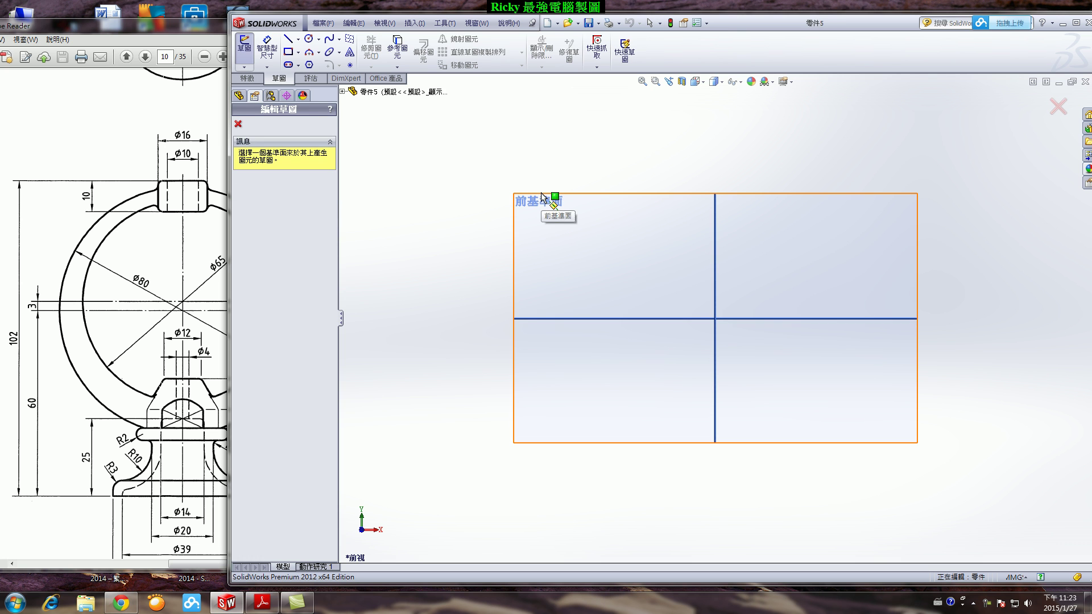
left_click(541, 192)
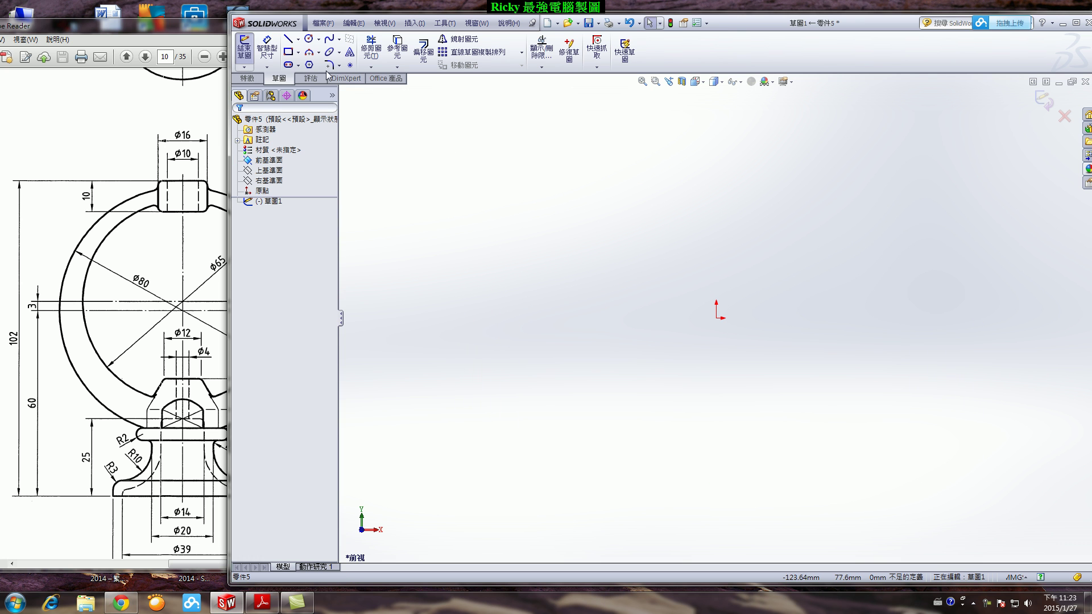
Draw a vertical, infinite-length construction centreline through the origin.
left_click(298, 39)
left_click(315, 67)
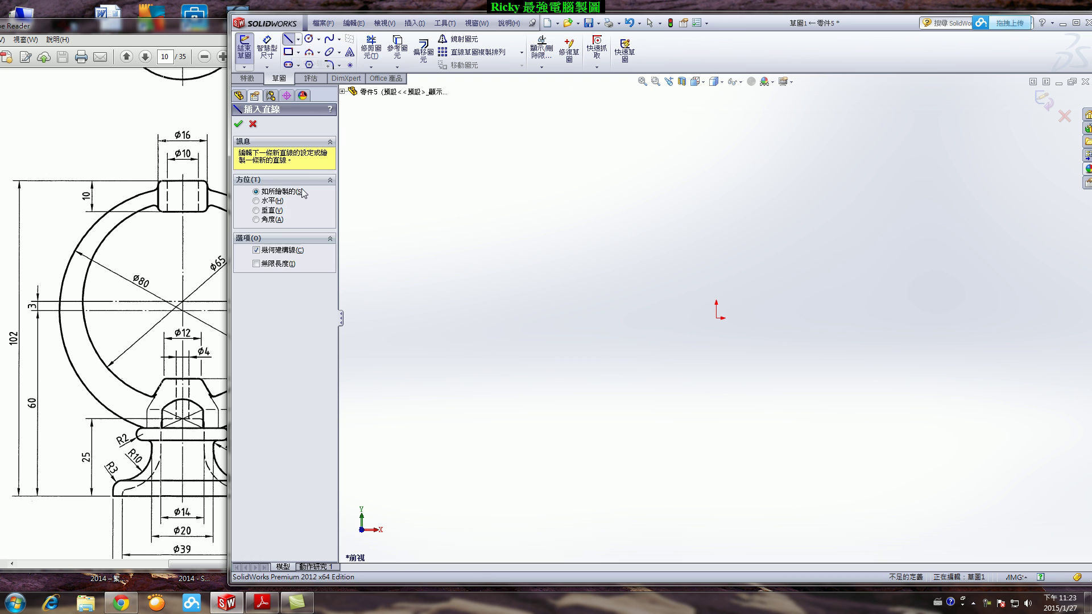
left_click(256, 210)
left_click(256, 264)
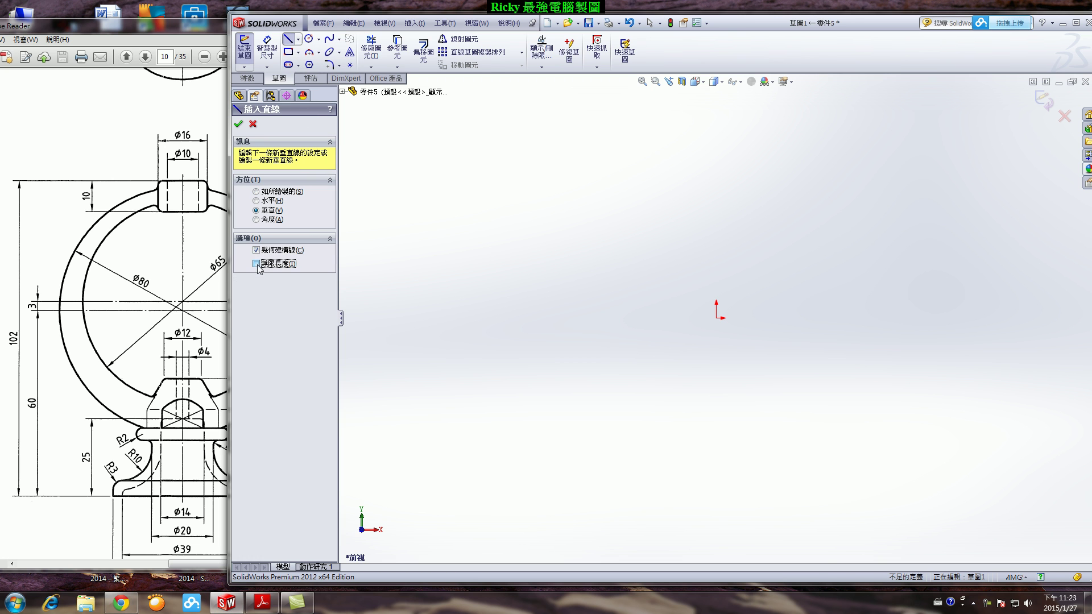
left_click(716, 318)
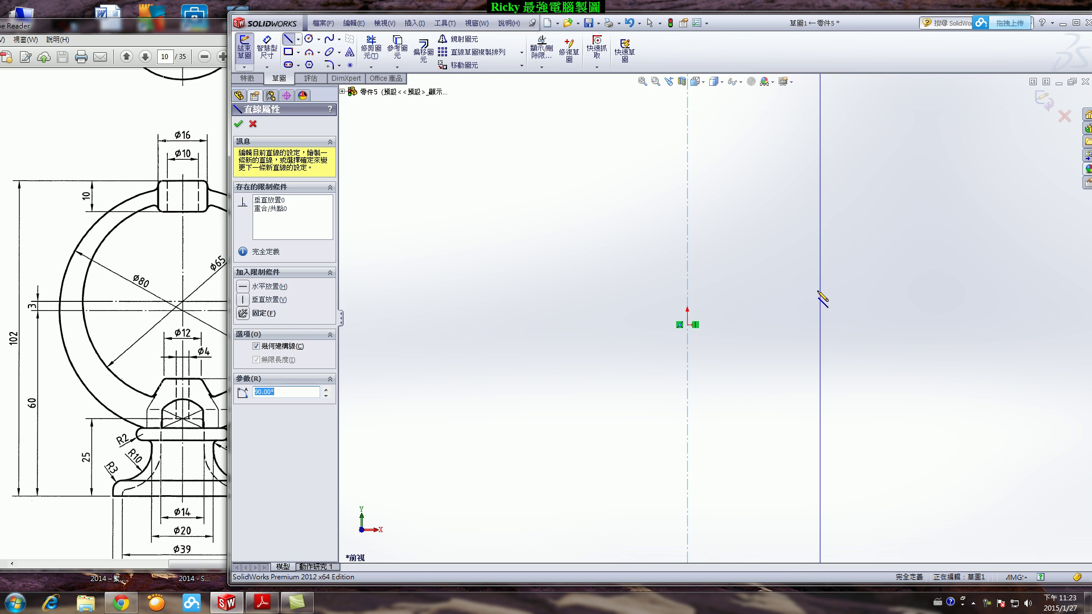
left_click(289, 38)
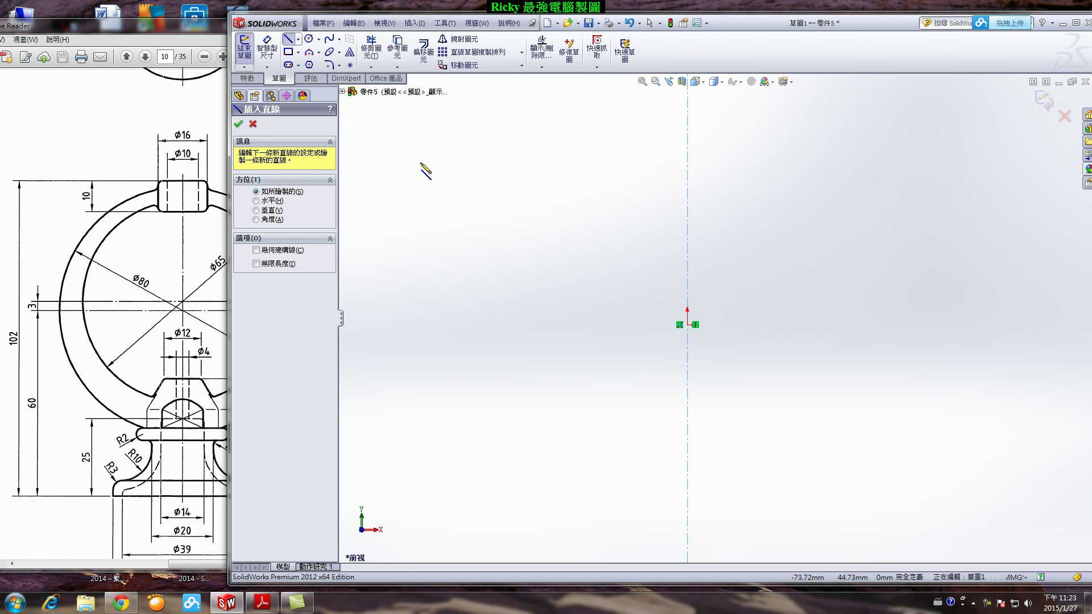
Draw the profile's upper part: centreline edge, short top, slanted side and first outward step.
left_click(687, 324)
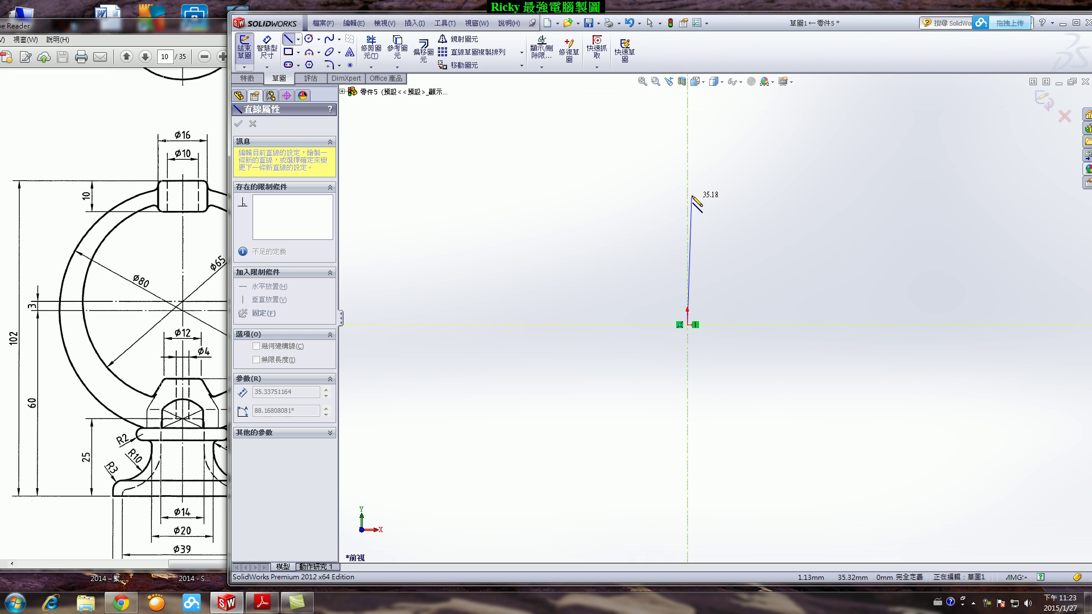
left_click(688, 188)
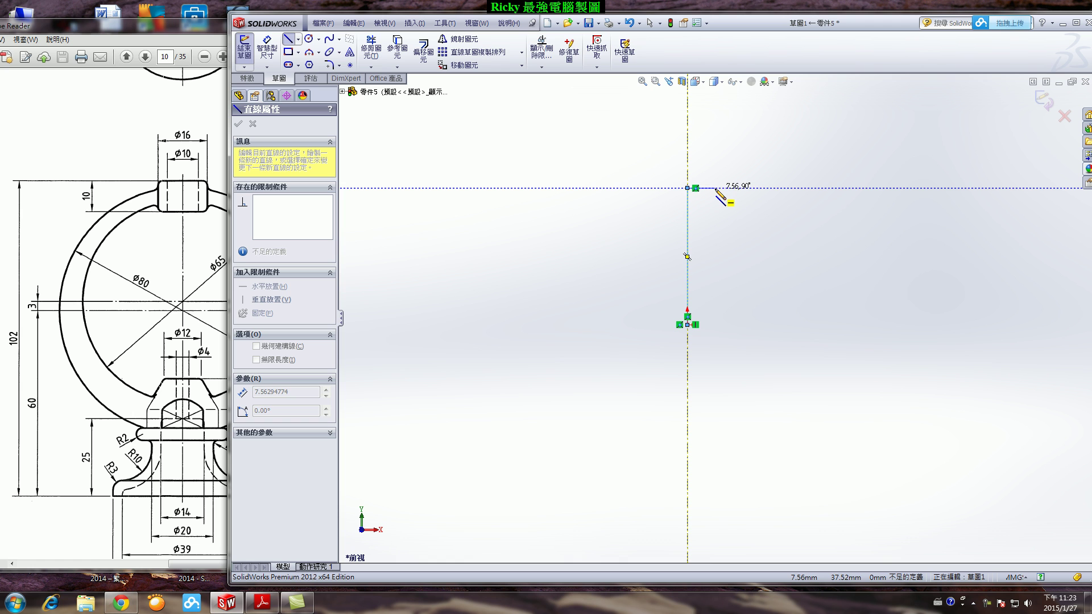
left_click(716, 188)
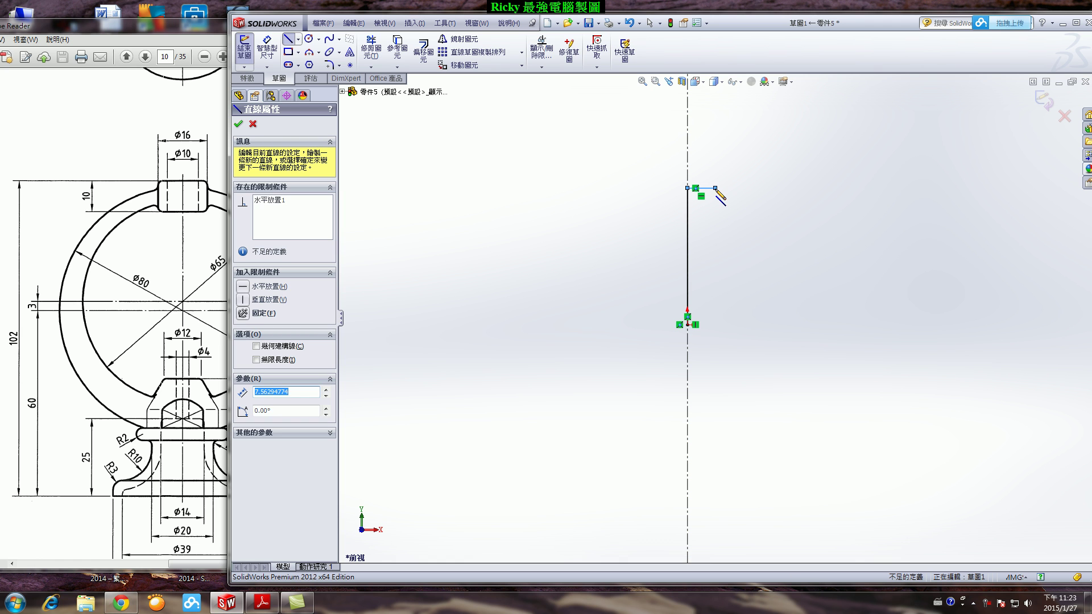
left_click(733, 243)
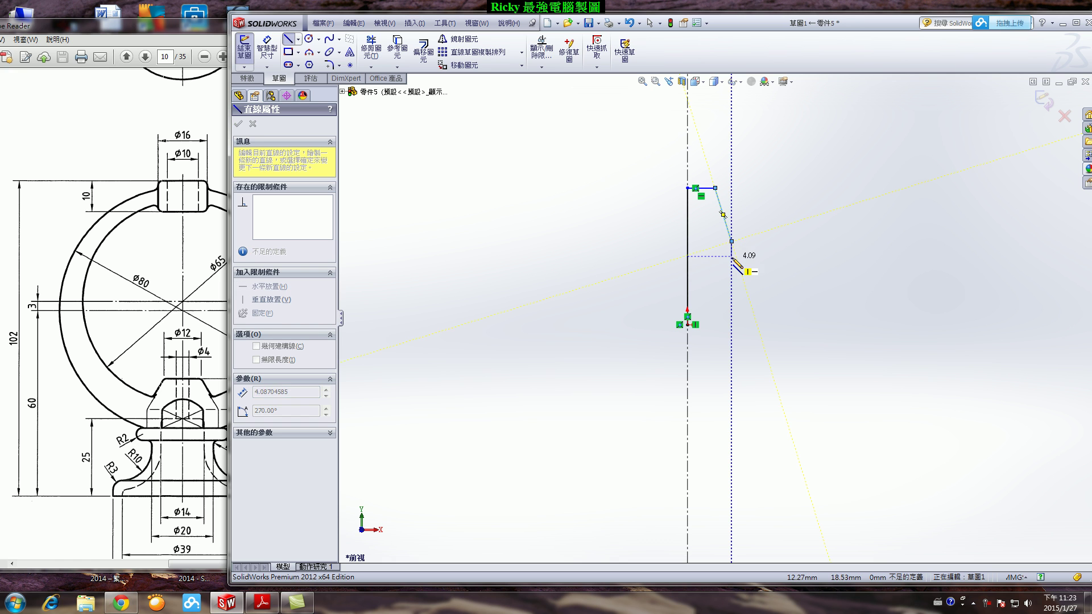
left_click(731, 264)
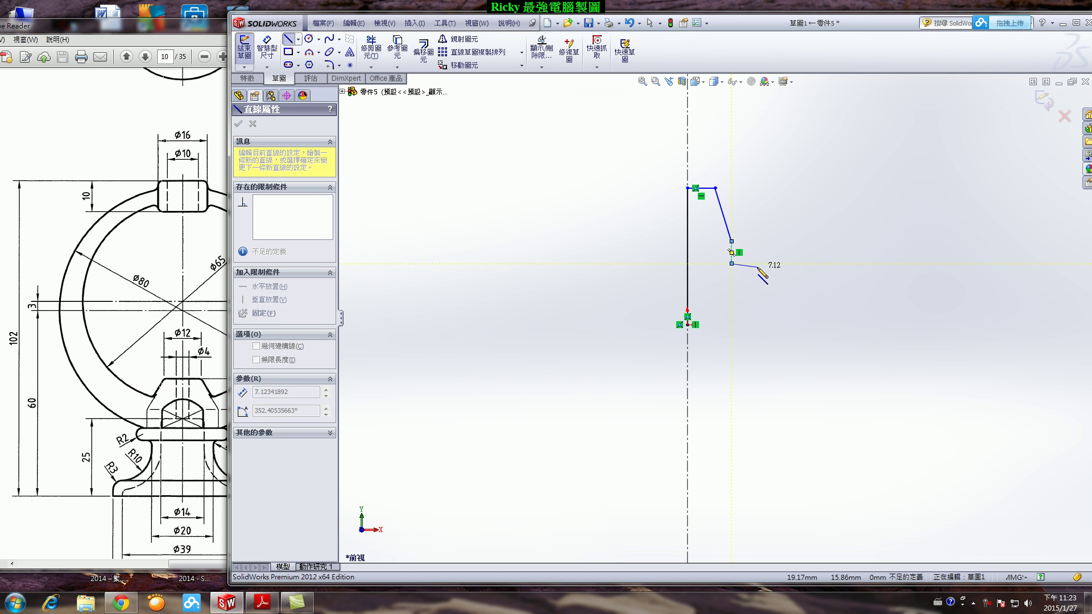
left_click(756, 264)
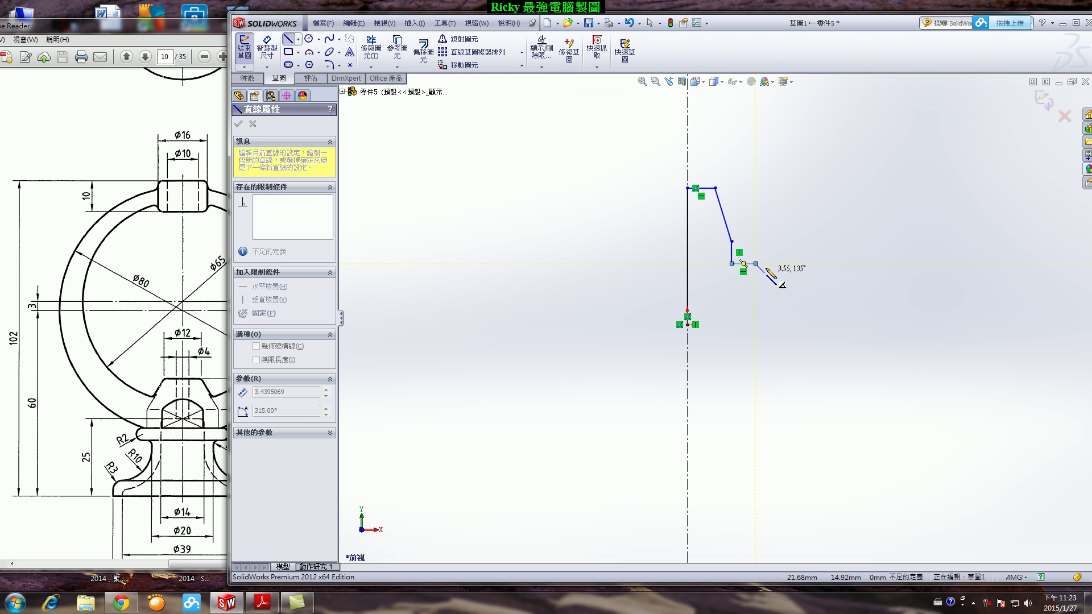
Finish the lower steps and base ledge, closing the profile back at the origin.
left_click(755, 286)
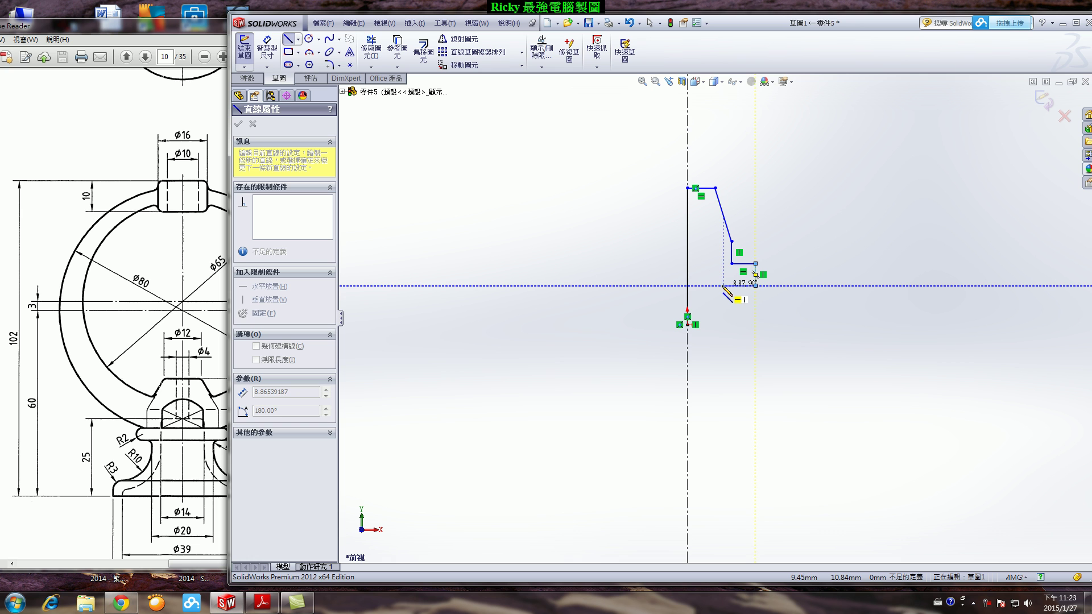
left_click(727, 286)
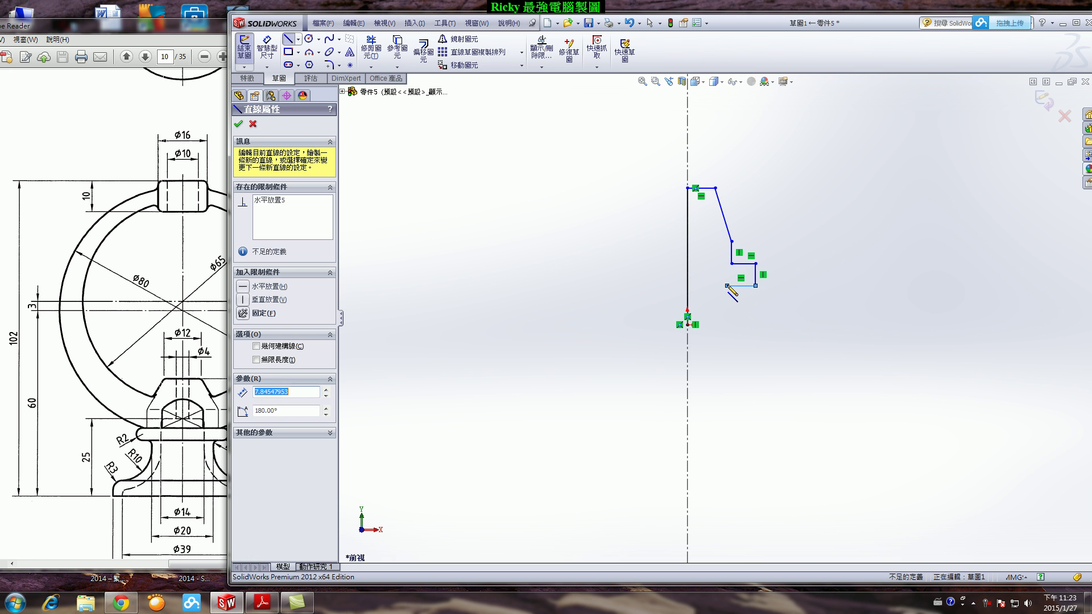
left_click(727, 304)
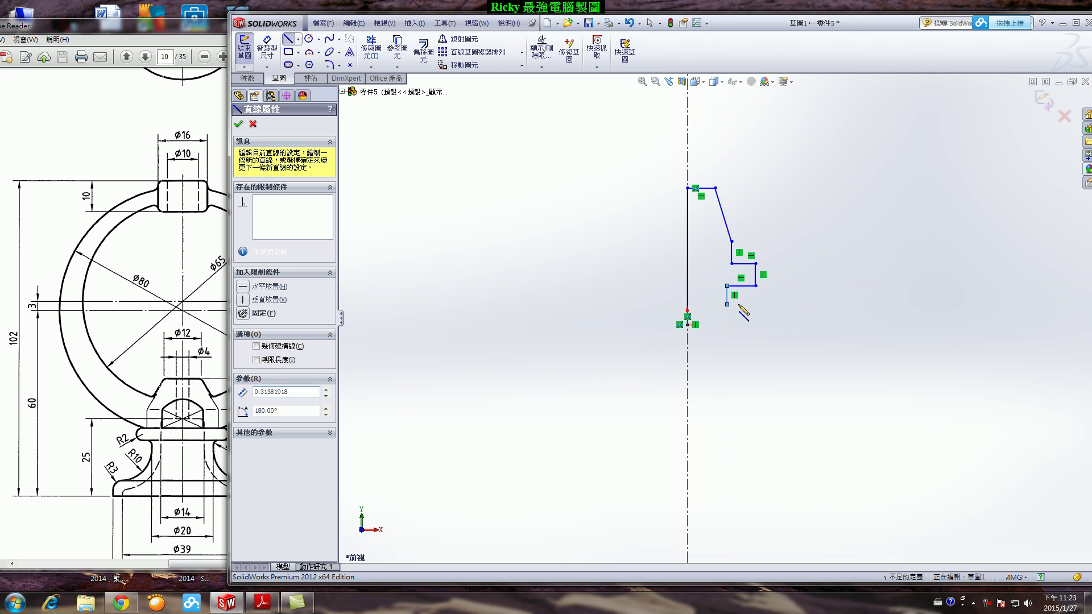
left_click(783, 304)
left_click(782, 324)
left_click(688, 324)
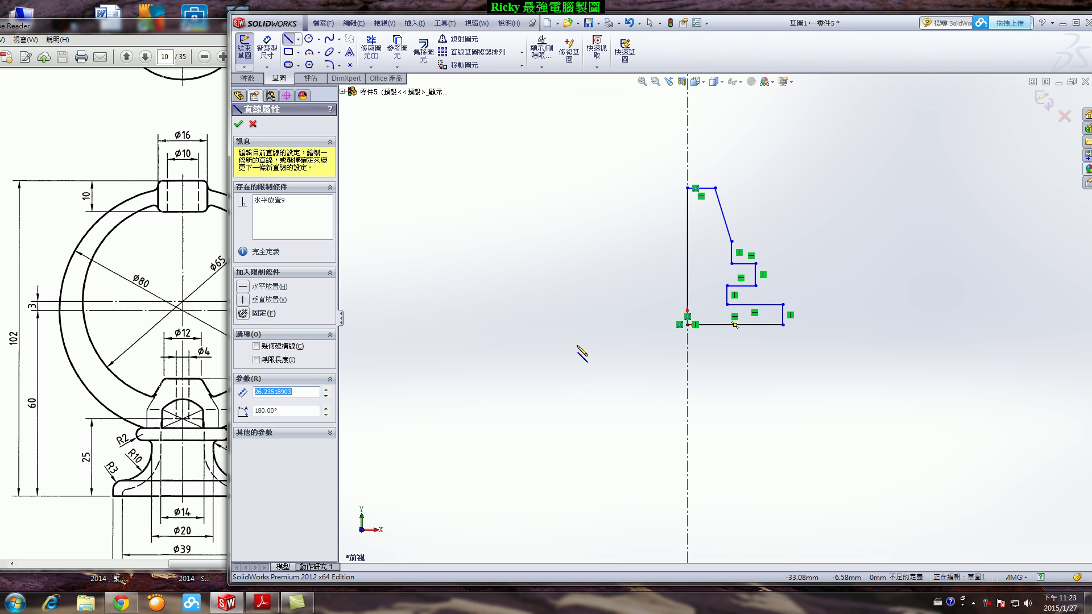
key("Escape")
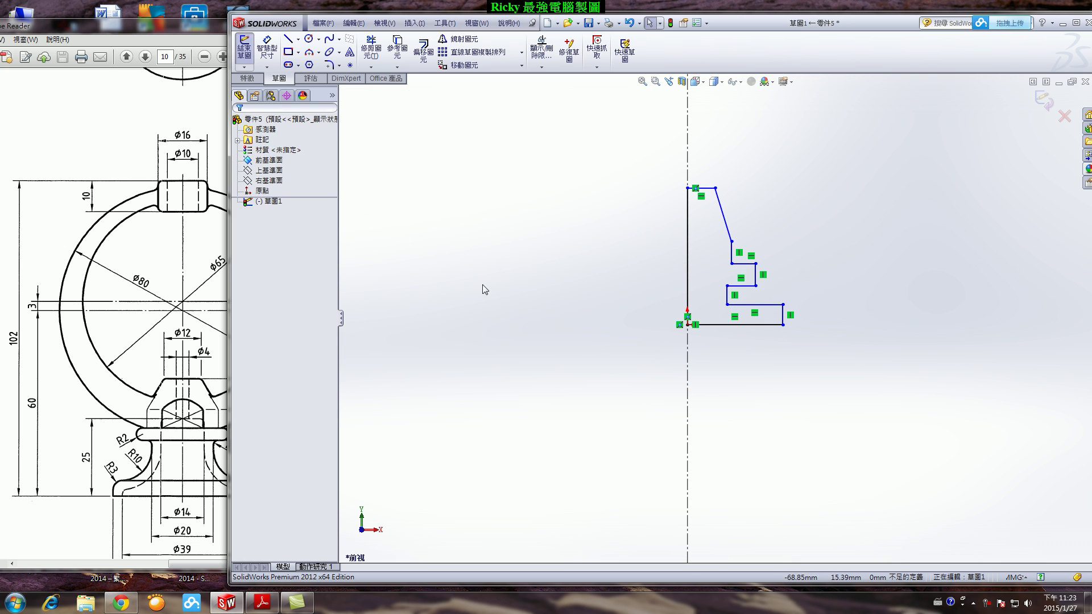
Dimension the profile's overall width to 45 and top width to 12.
scroll(827, 239, "down", 1)
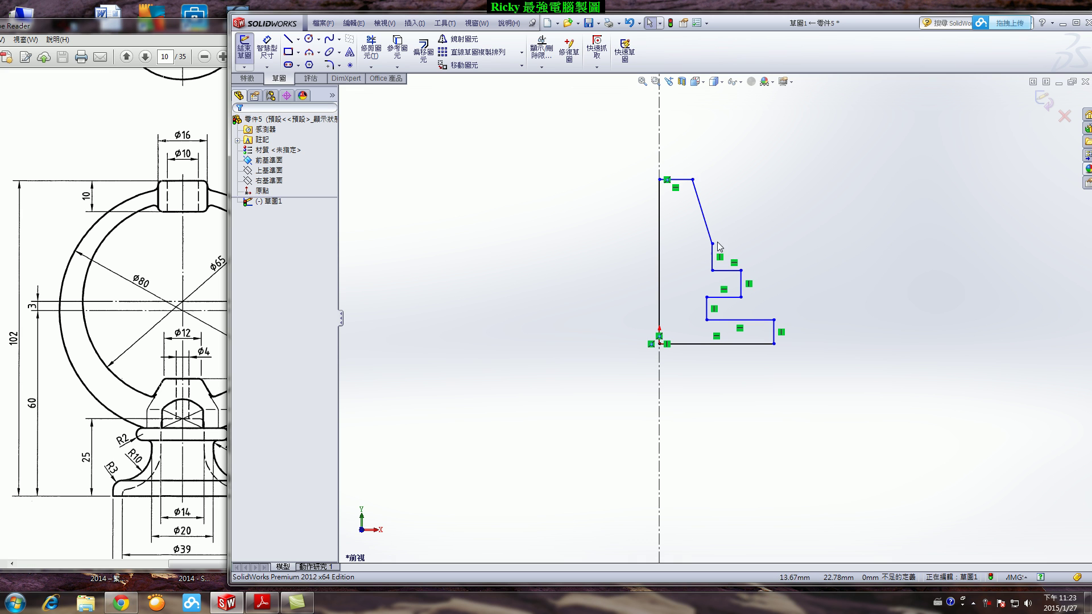
left_click(267, 49)
left_click(774, 334)
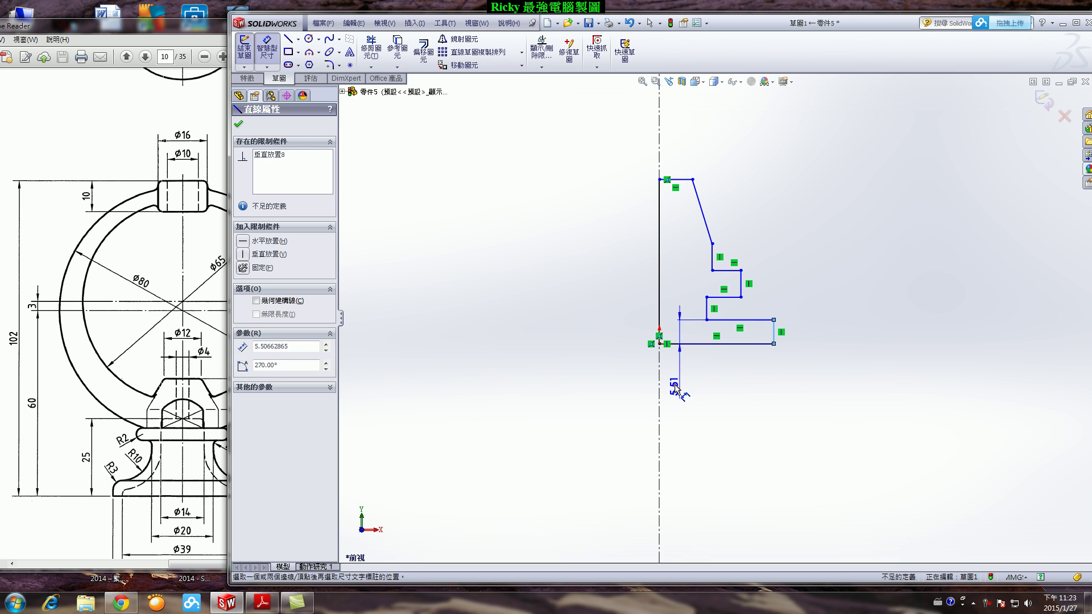
left_click(659, 399)
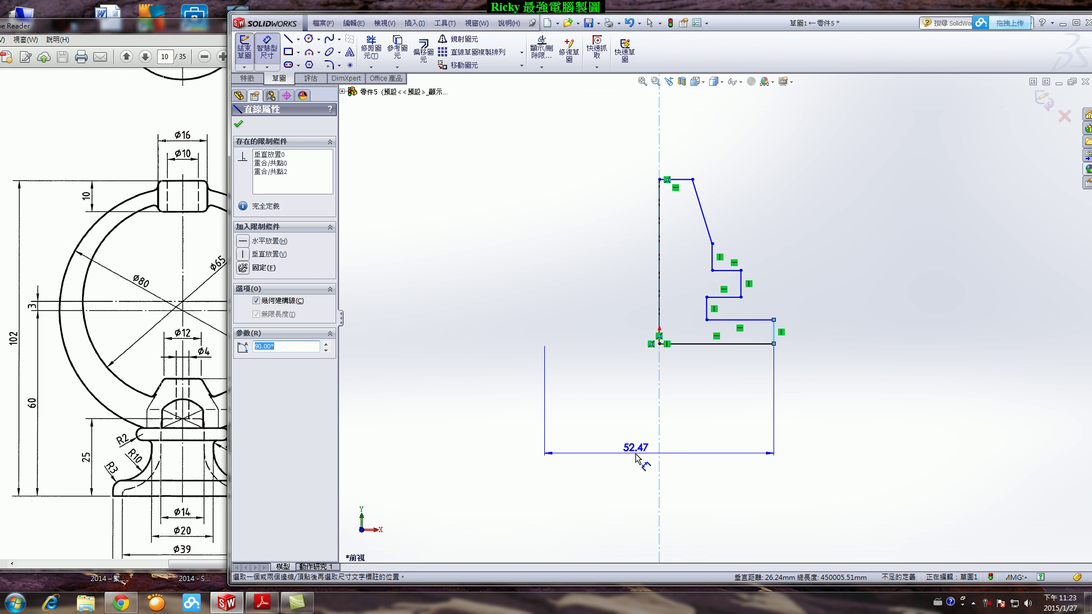
left_click(636, 453)
type("45")
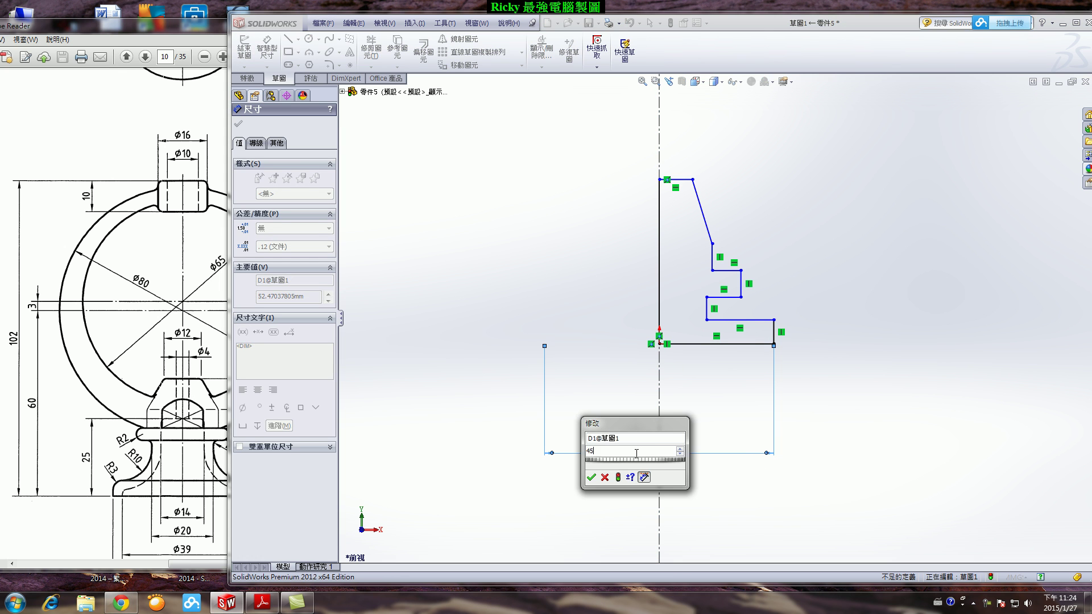
key("Return")
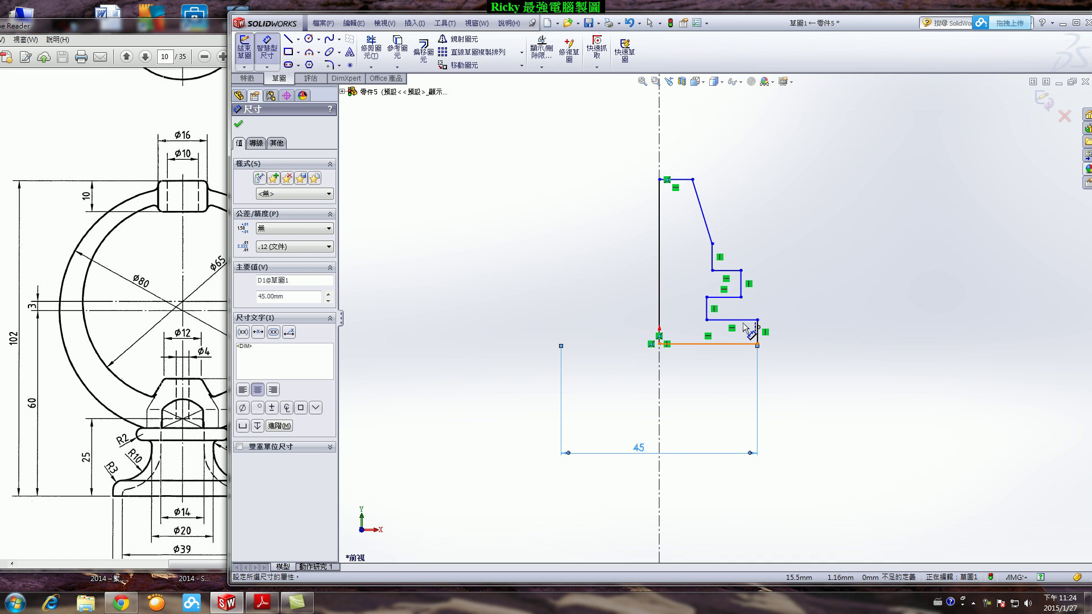
left_click(695, 181)
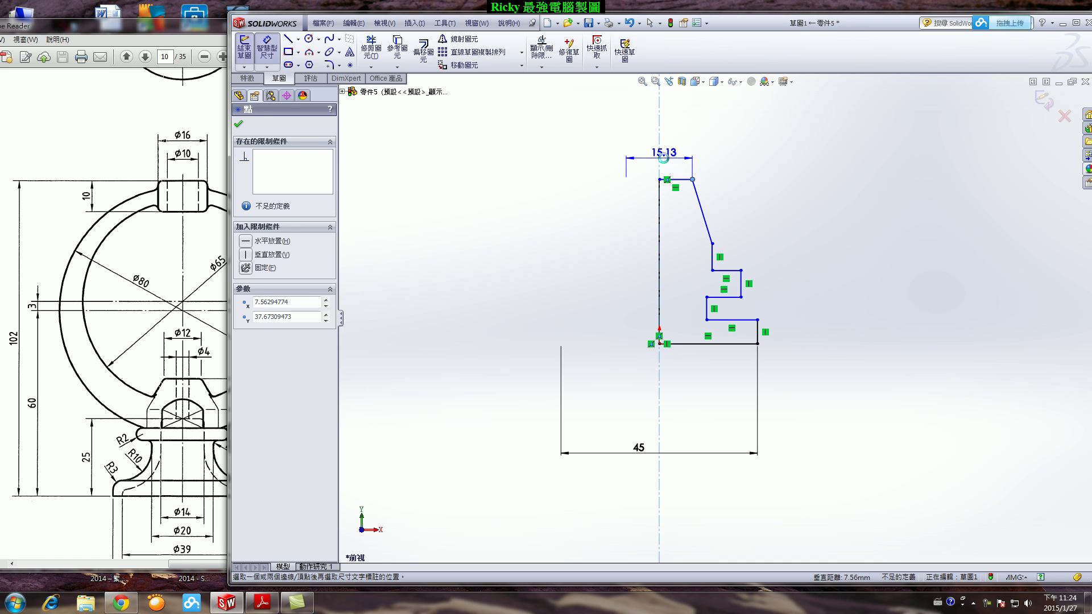
left_click(665, 158)
type("12")
key("Return")
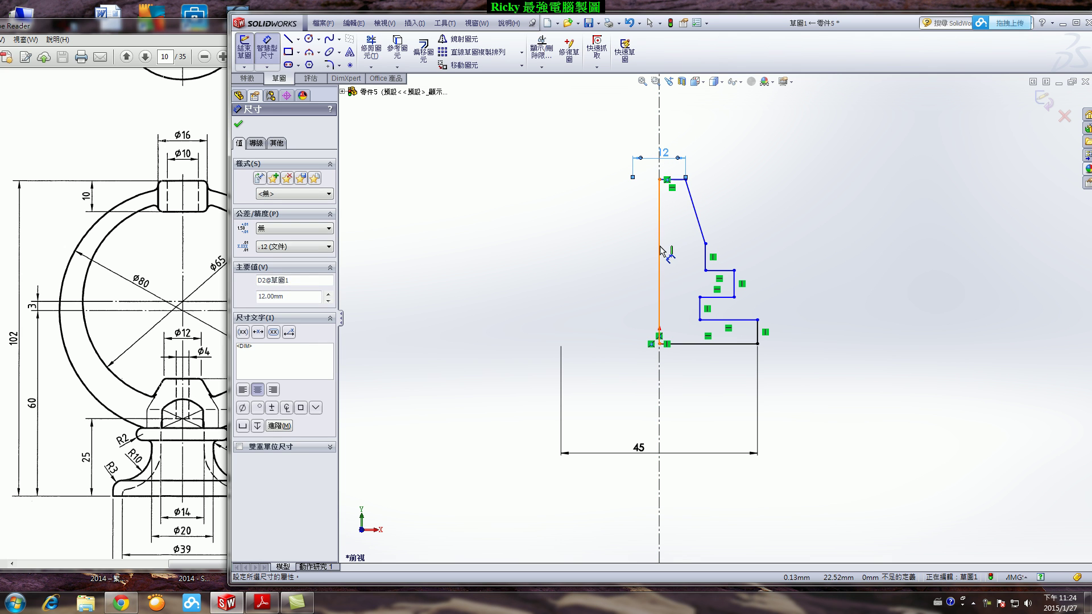
Dimension the profile height to 38 and the two short steps to 4 and 6.
left_click(660, 253)
left_click(560, 266)
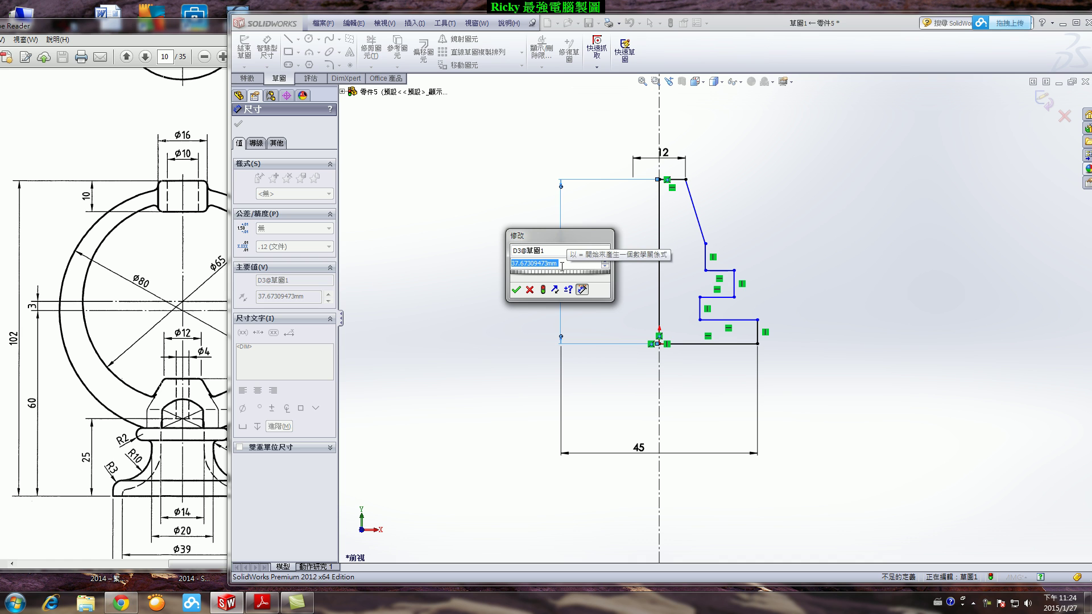
type("38")
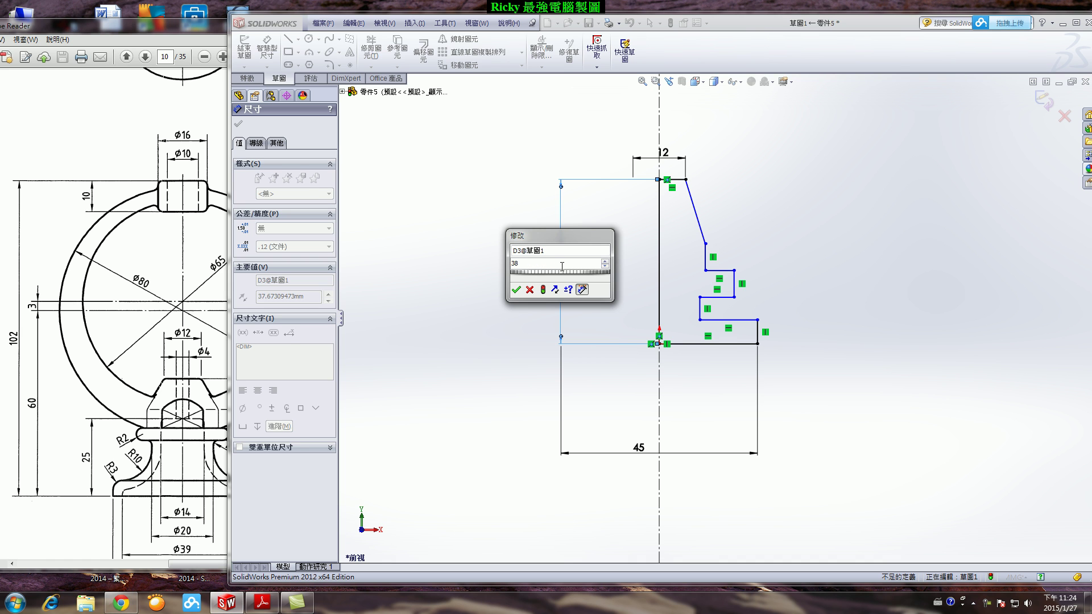
key("Return")
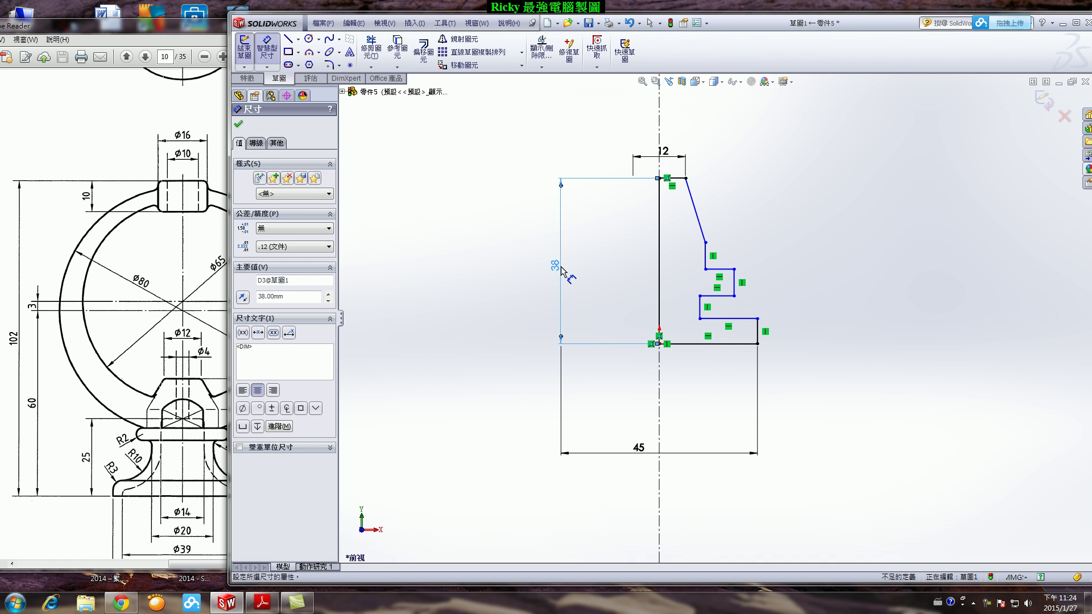
left_click(736, 287)
left_click(798, 282)
type("4")
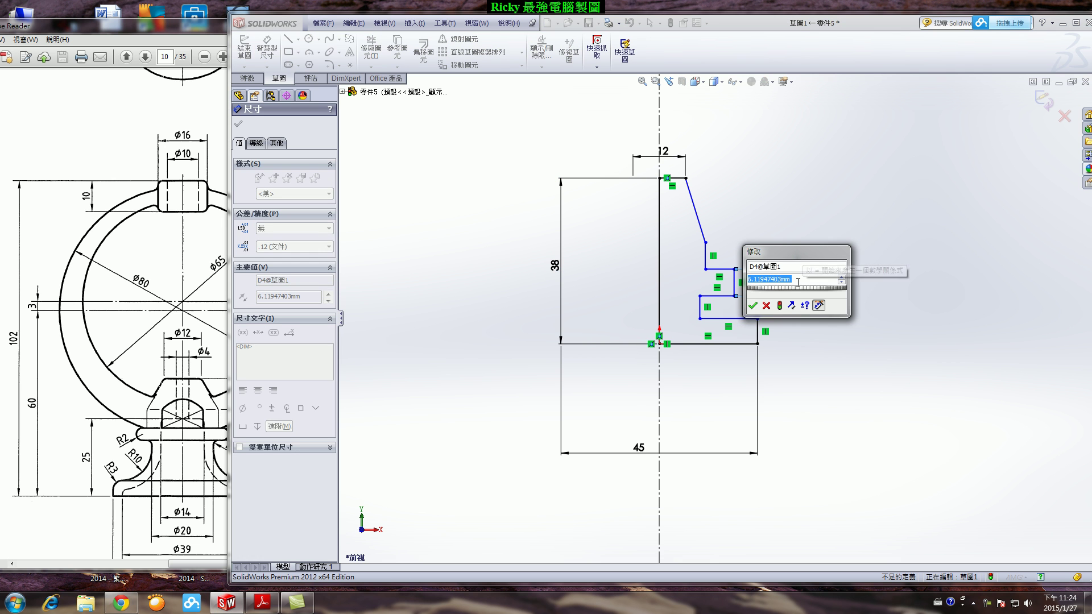
key("Return")
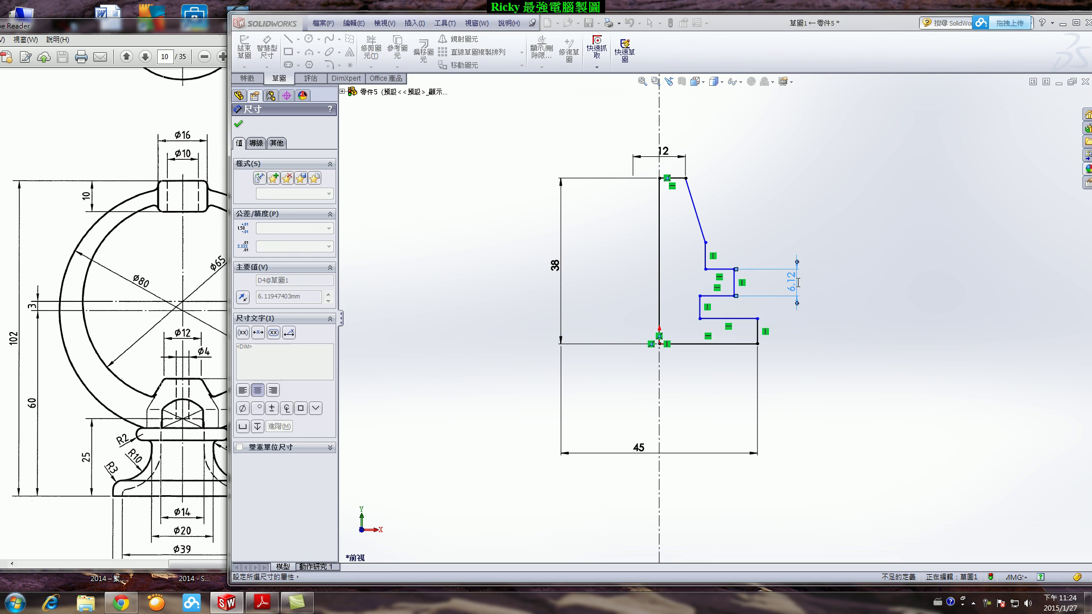
left_click(707, 257)
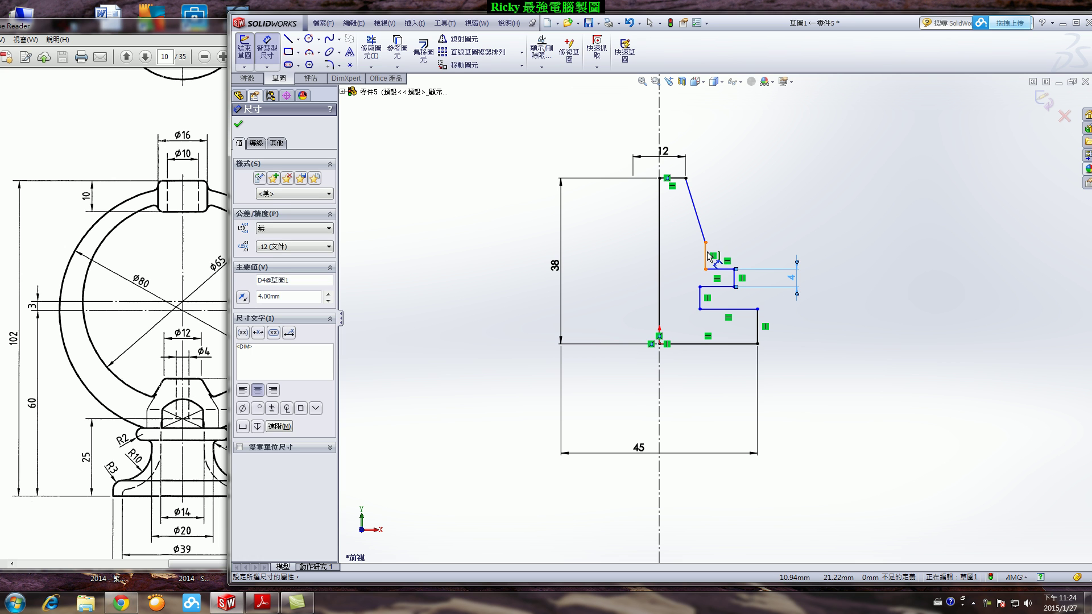
left_click(811, 253)
type("6")
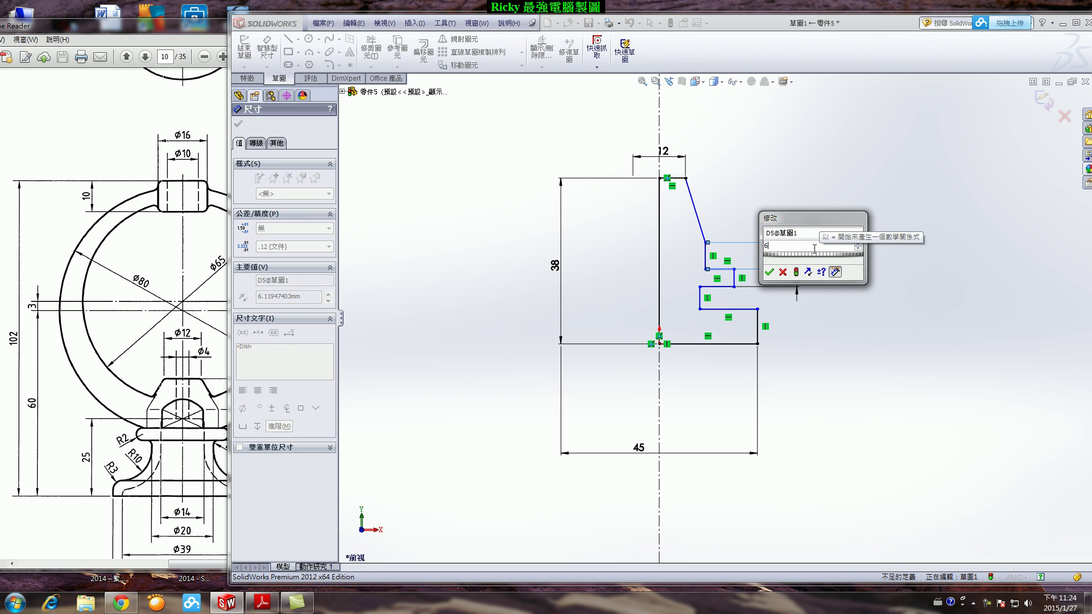
key("Return")
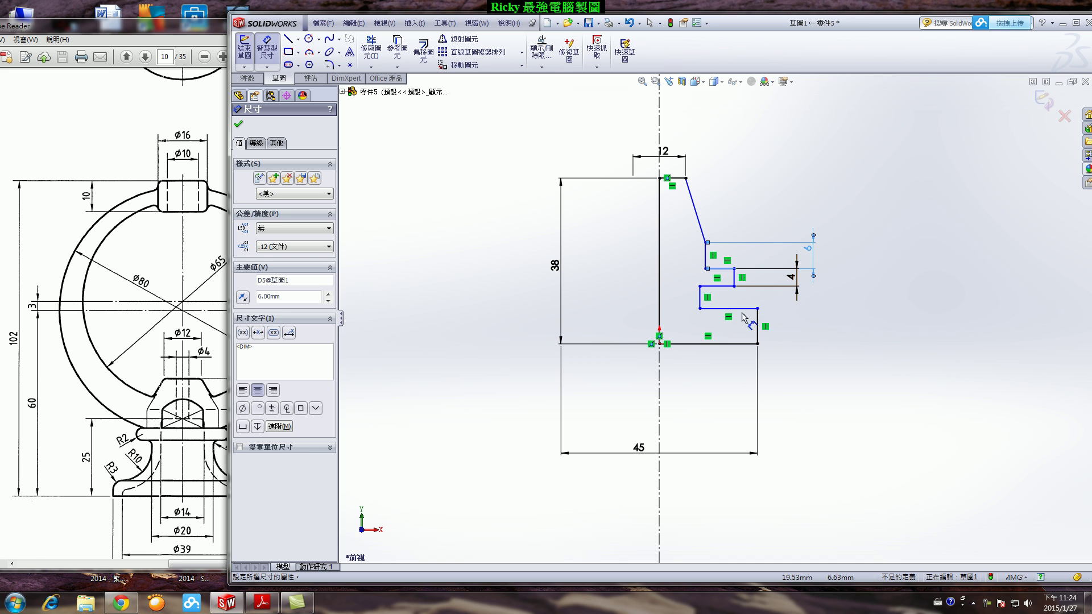
Add an 18 mm height and a 30 mm diameter about the centreline.
left_click(722, 287)
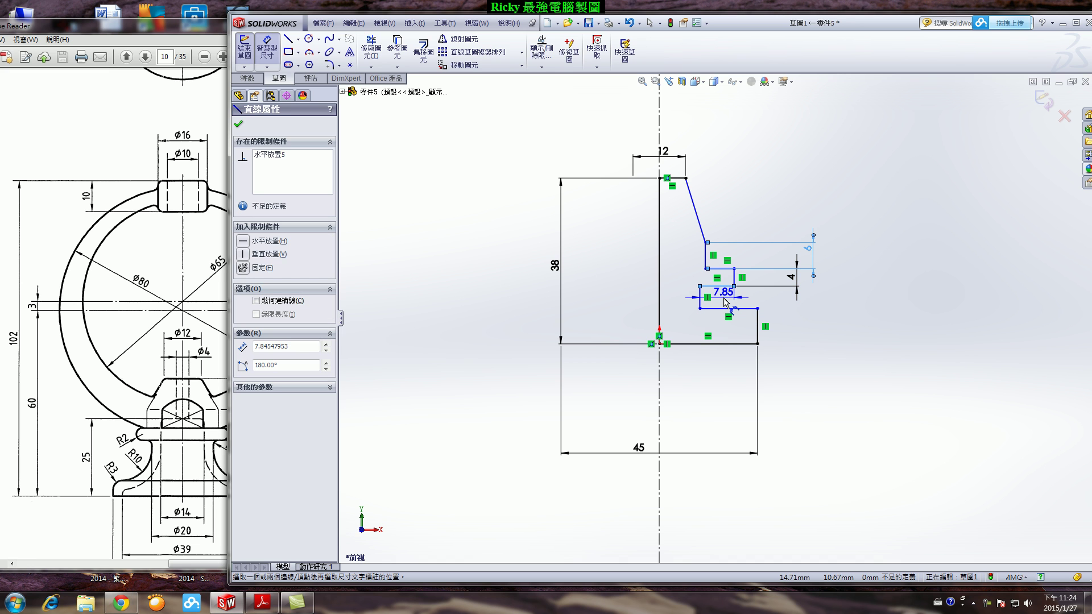
left_click(748, 344)
left_click(821, 318)
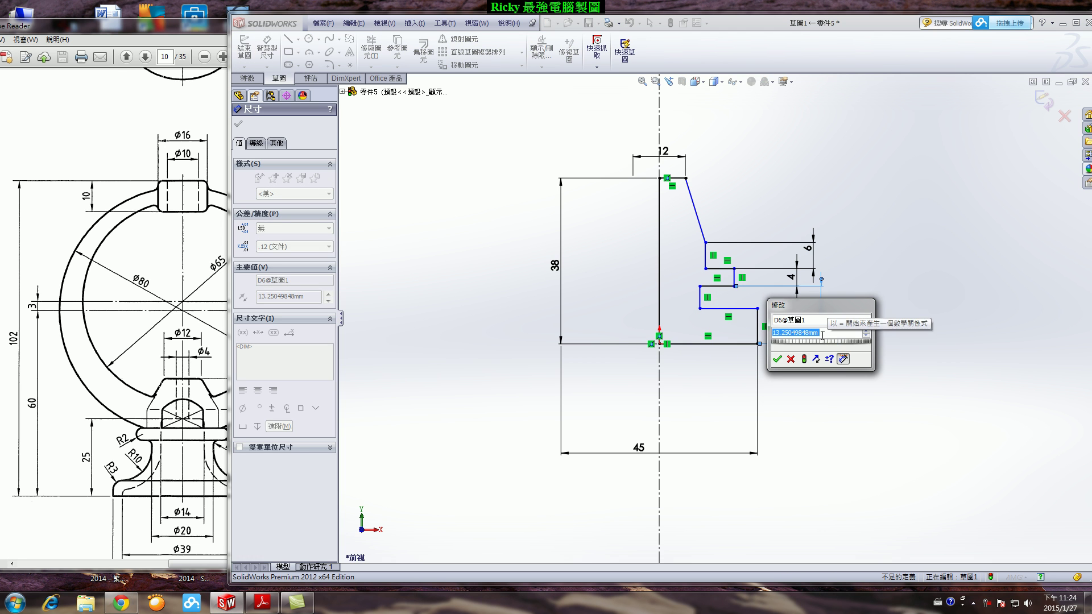
type("18")
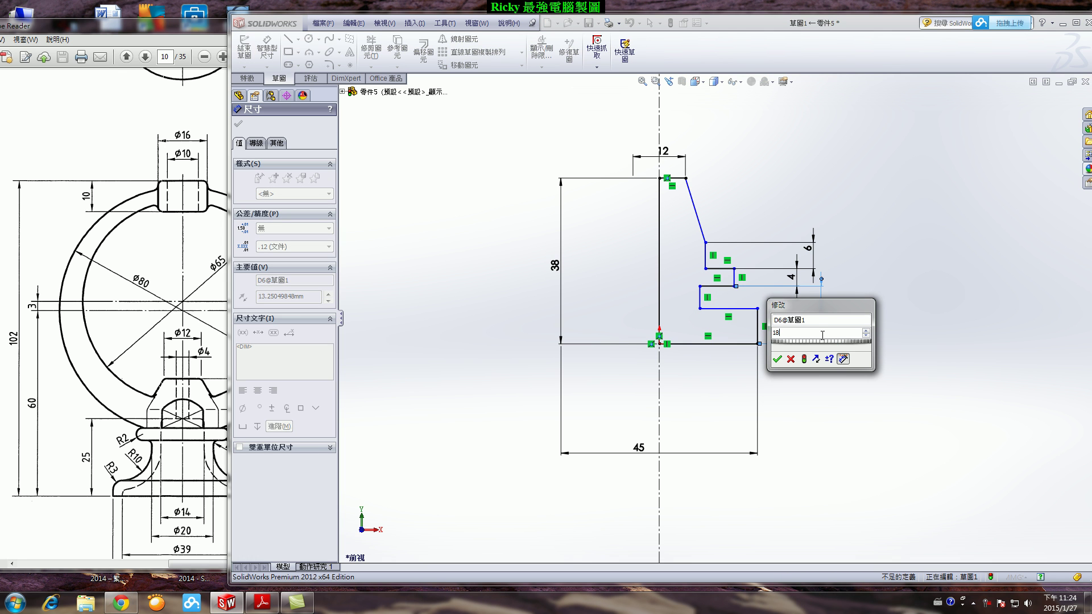
key("Return")
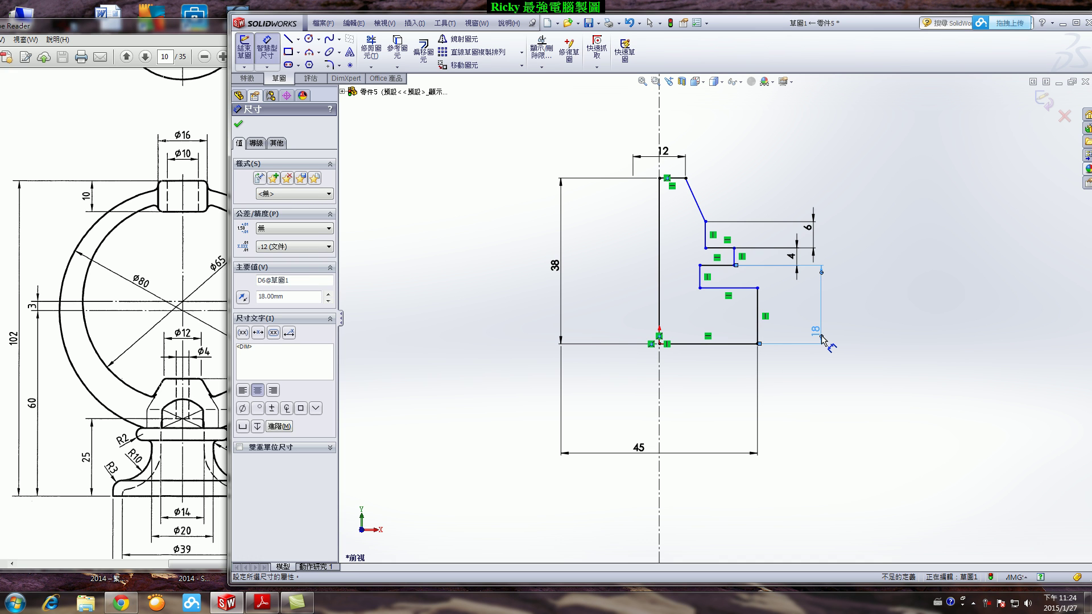
left_click(737, 261)
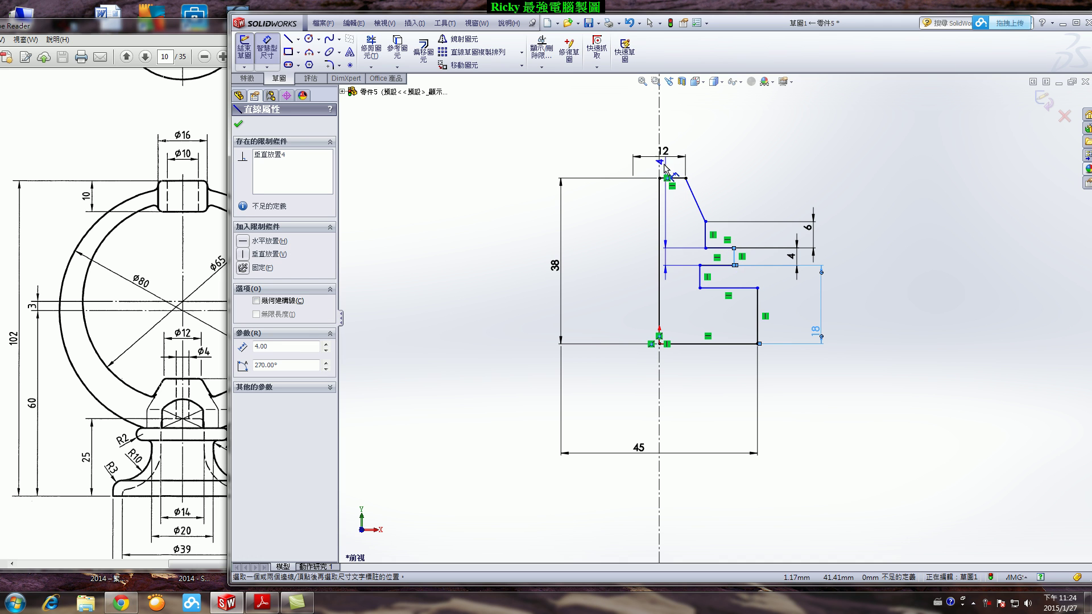
left_click(659, 282)
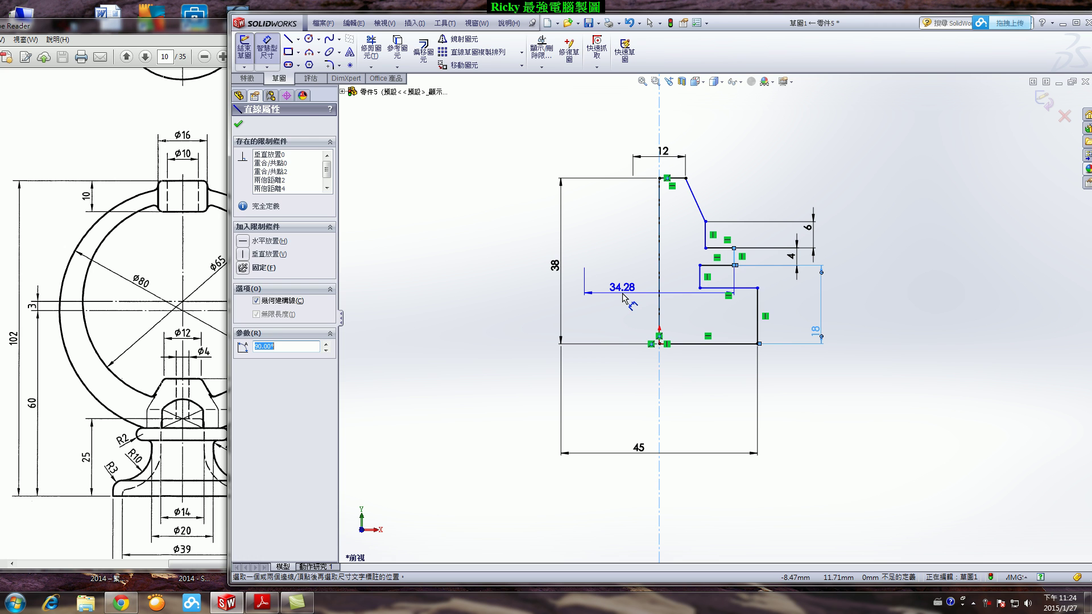
left_click(624, 296)
type("30")
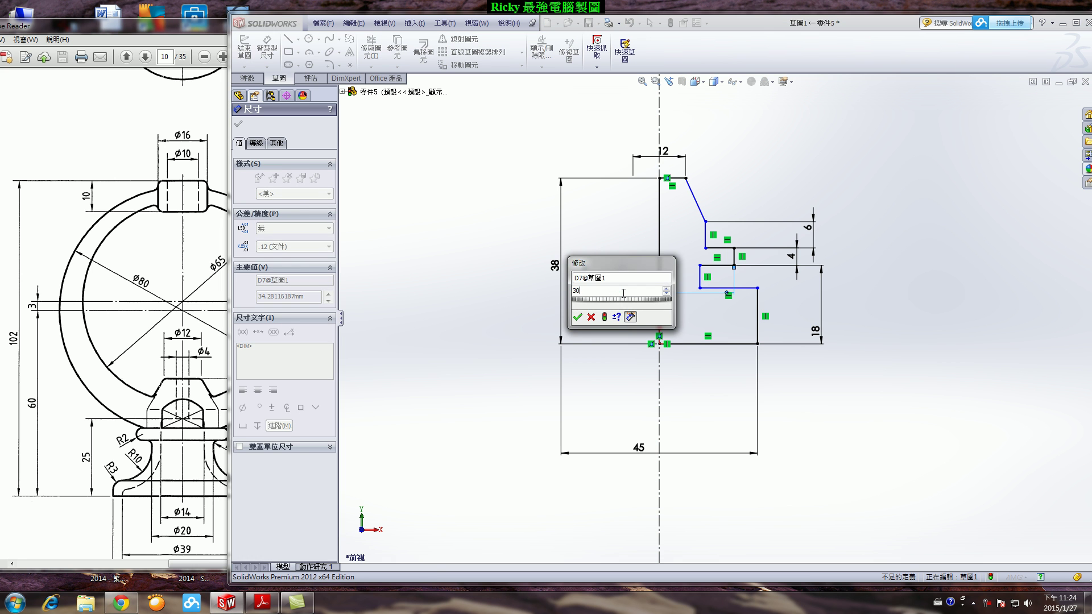
key("Return")
Check the reference drawing, then add the 24 mm diameter above the profile.
left_click(164, 165)
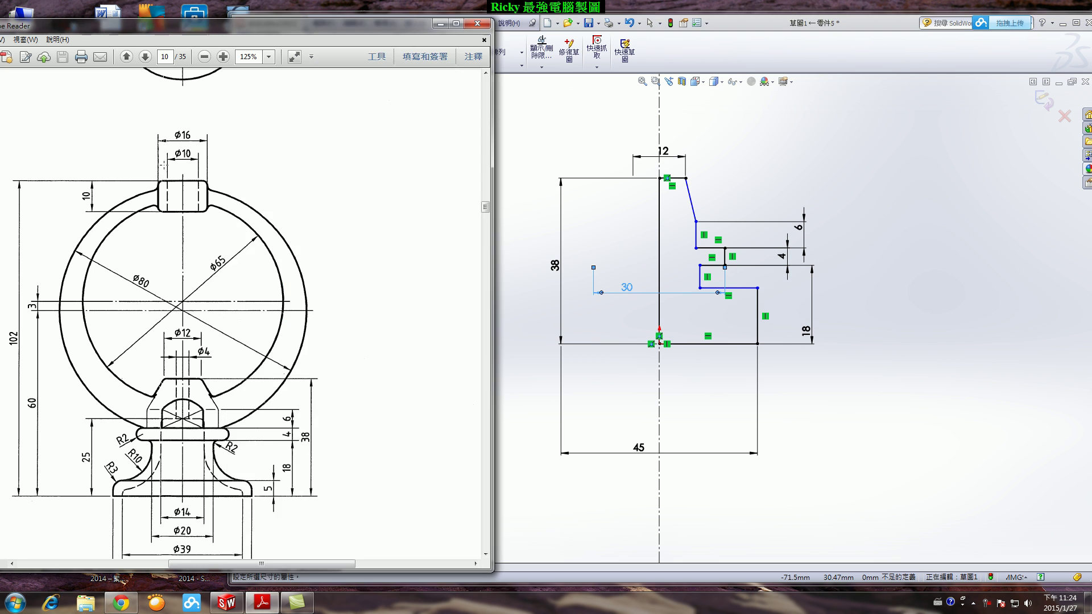
scroll(164, 165, "up", 2)
scroll(222, 171, "up", 2)
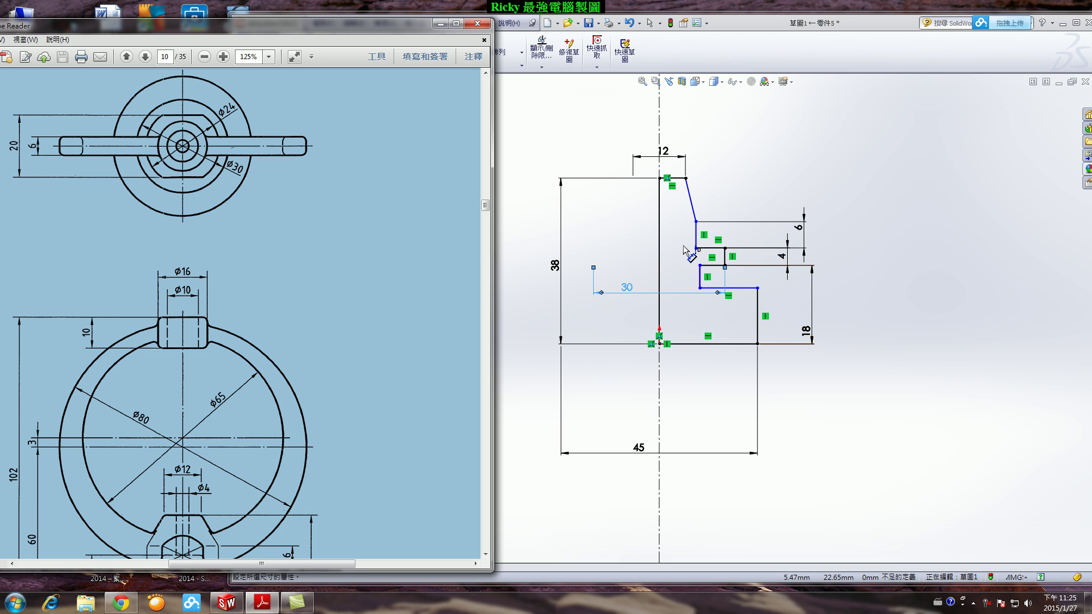
left_click(698, 234)
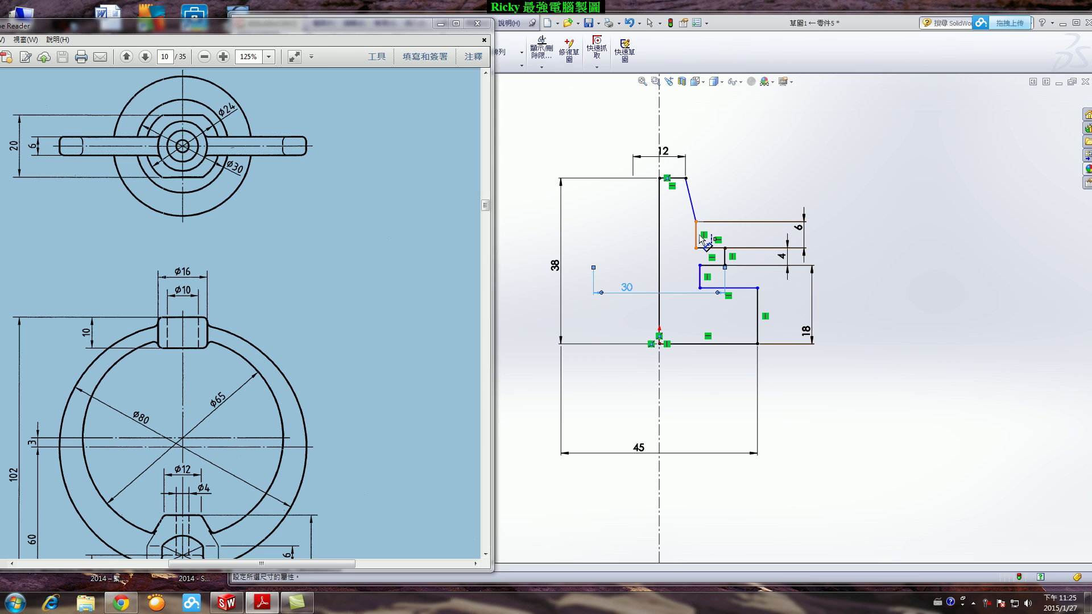
left_click(659, 137)
type("24")
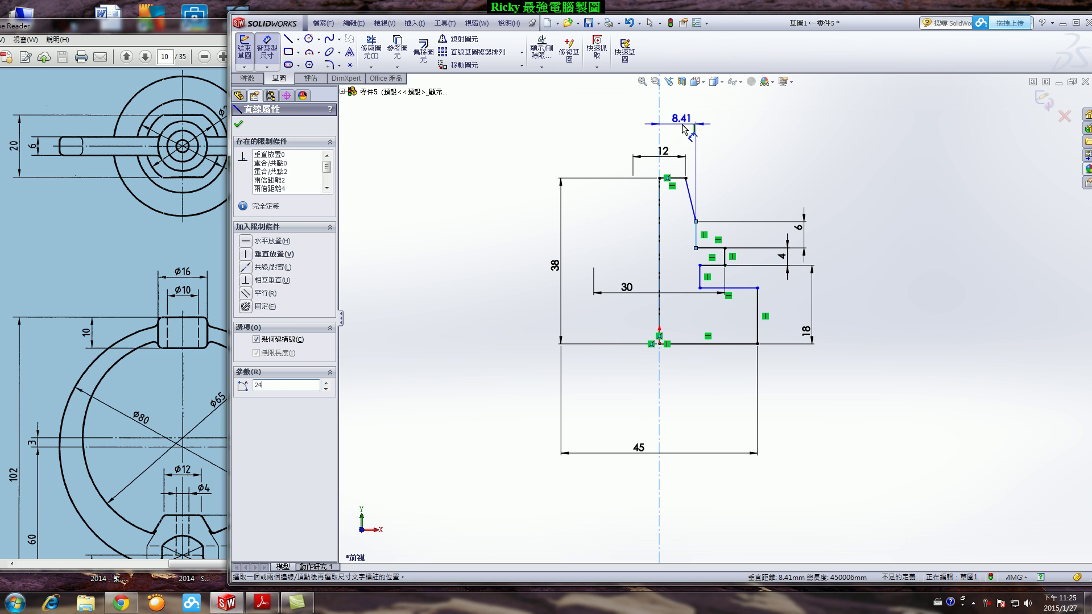
left_click(646, 118)
type("24")
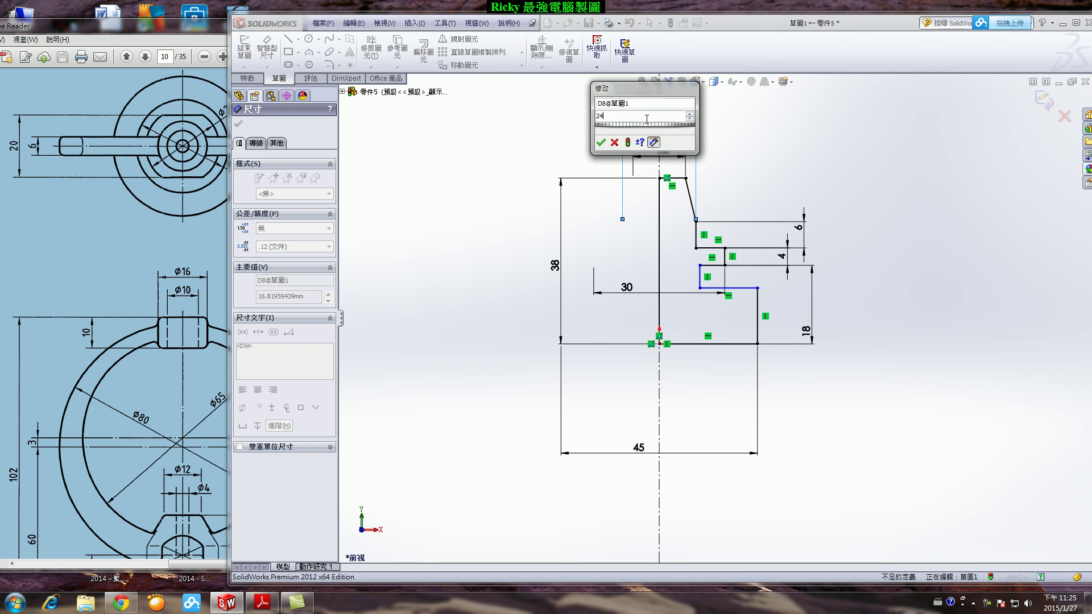
key("Return")
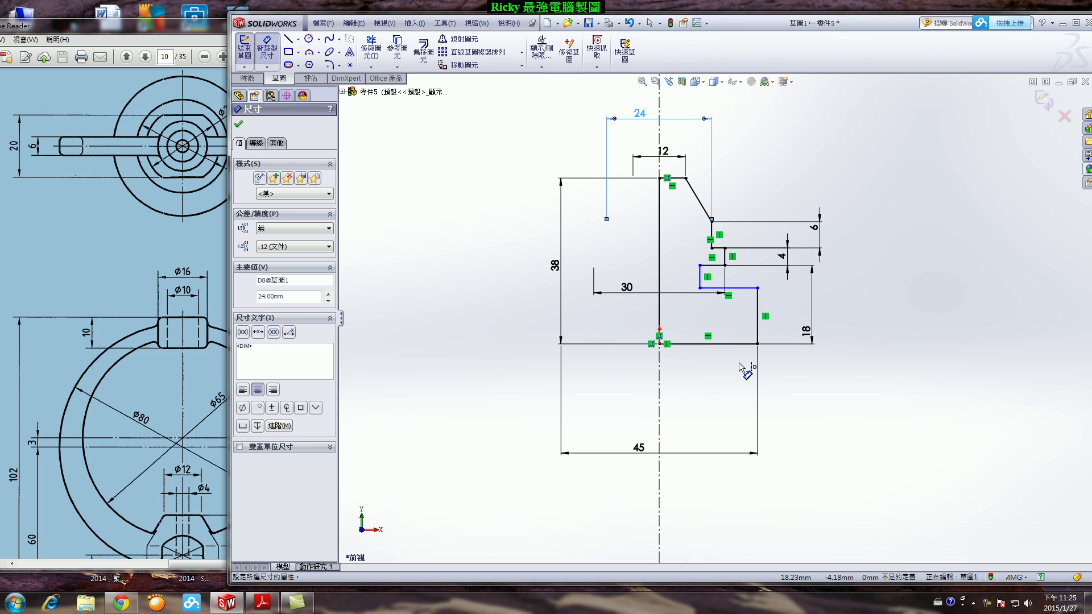
Add the 20 mm diameter and 5 mm outer height, fully defining the sketch.
left_click(702, 276)
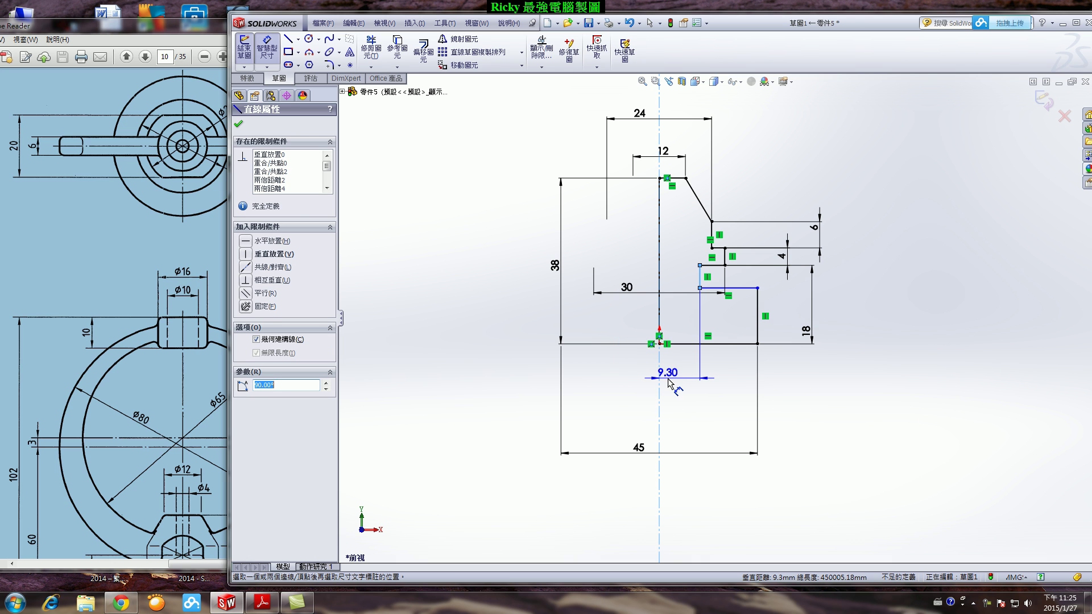
left_click(640, 398)
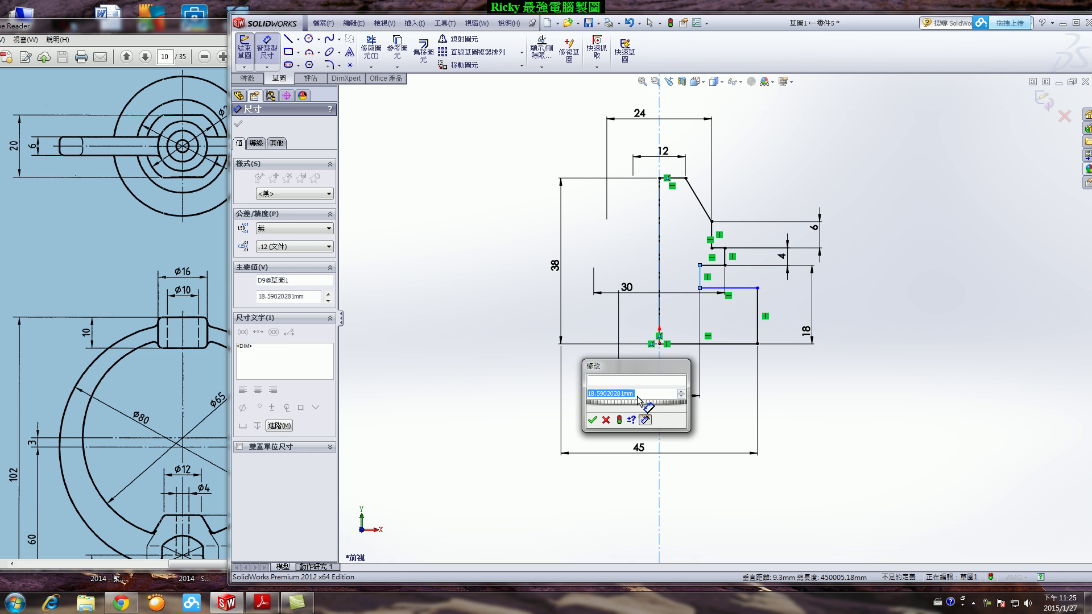
type("20")
key("Return")
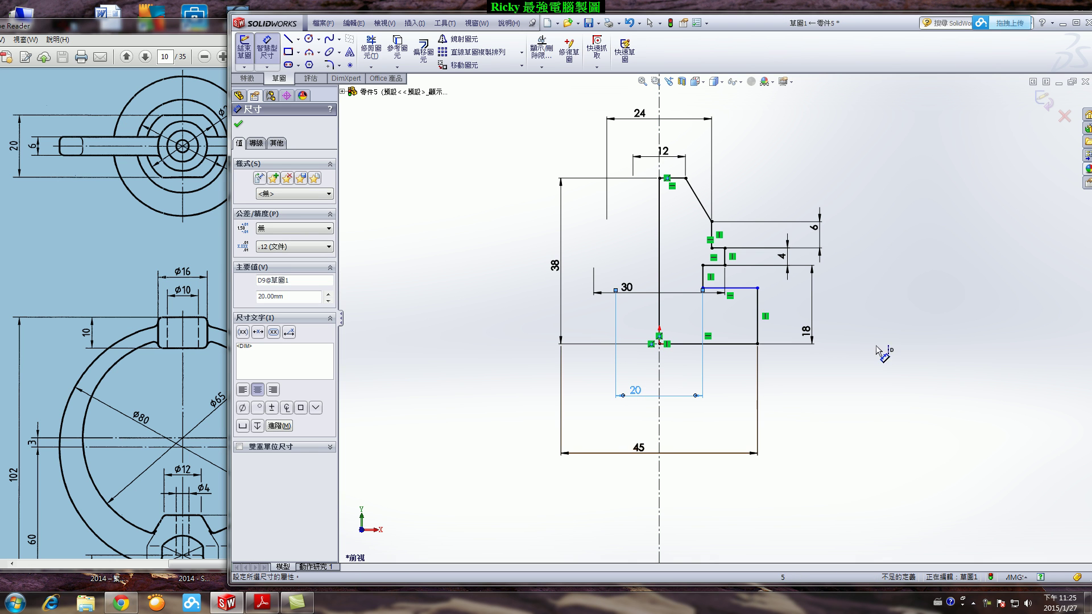
left_click(760, 322)
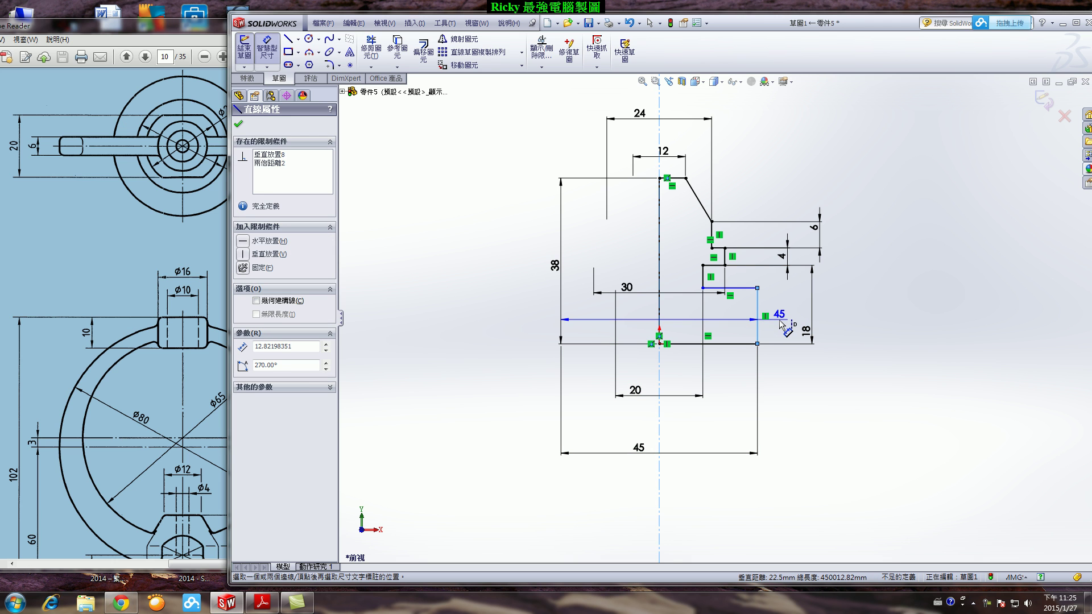
left_click(785, 321)
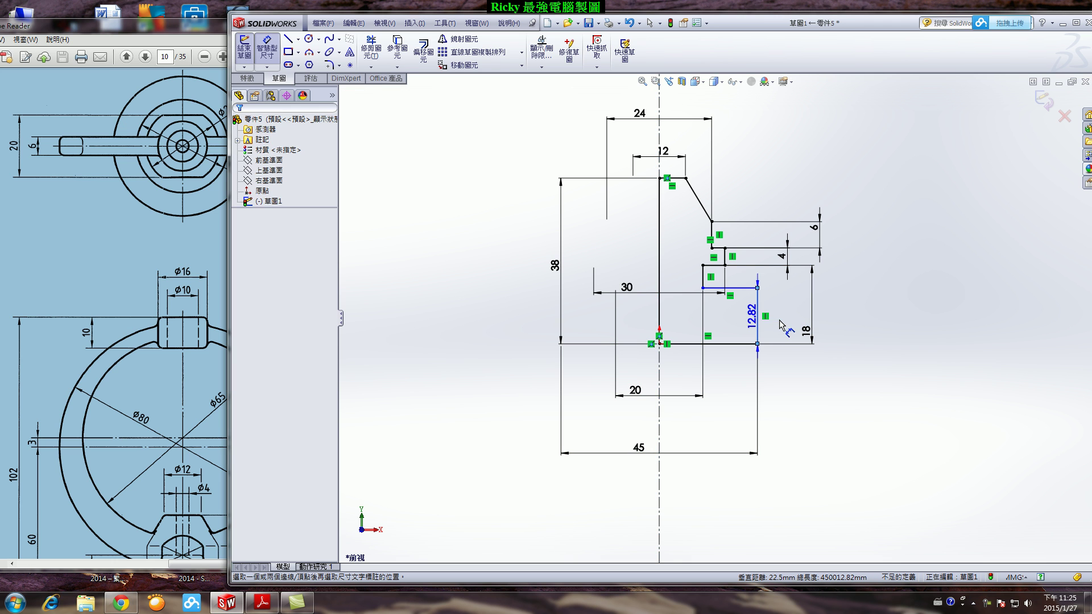
type("5")
key("Return")
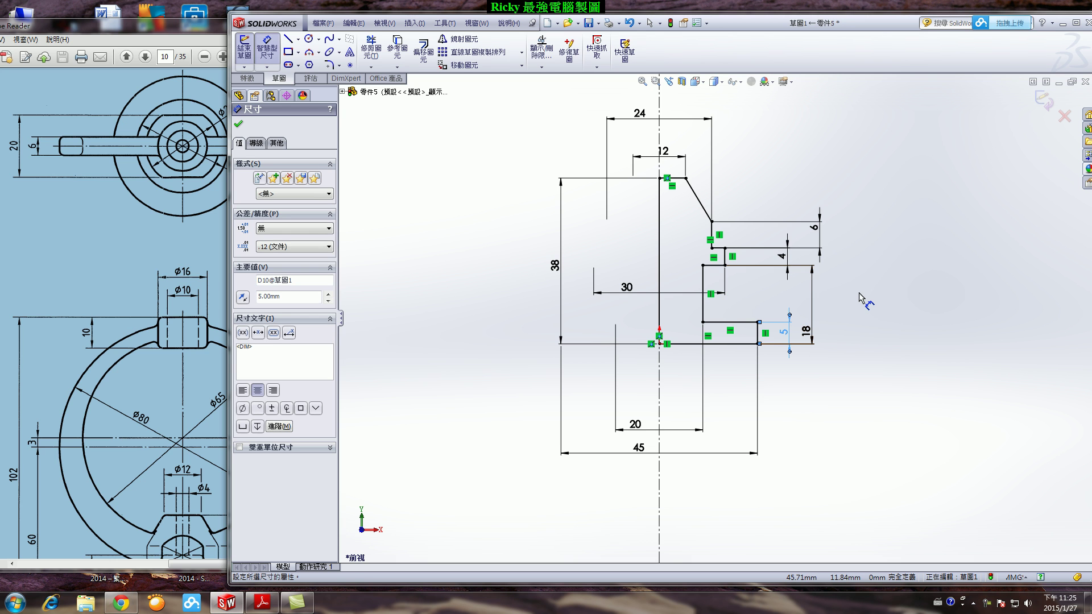
key("Escape")
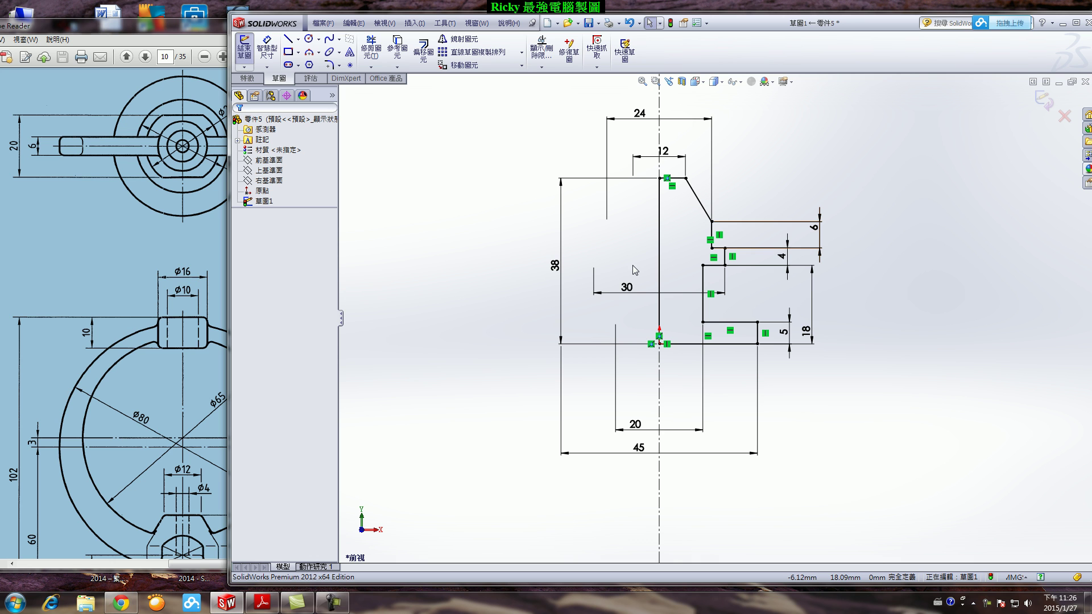
Exit the sketch and revolve the profile 360° around the centreline.
left_click(1044, 101)
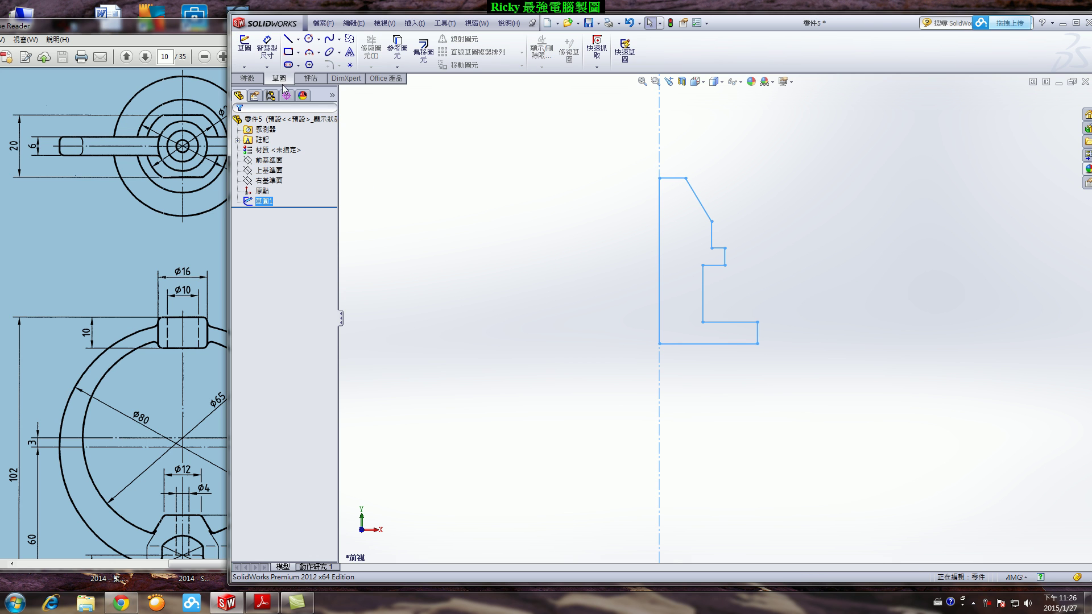
left_click(247, 78)
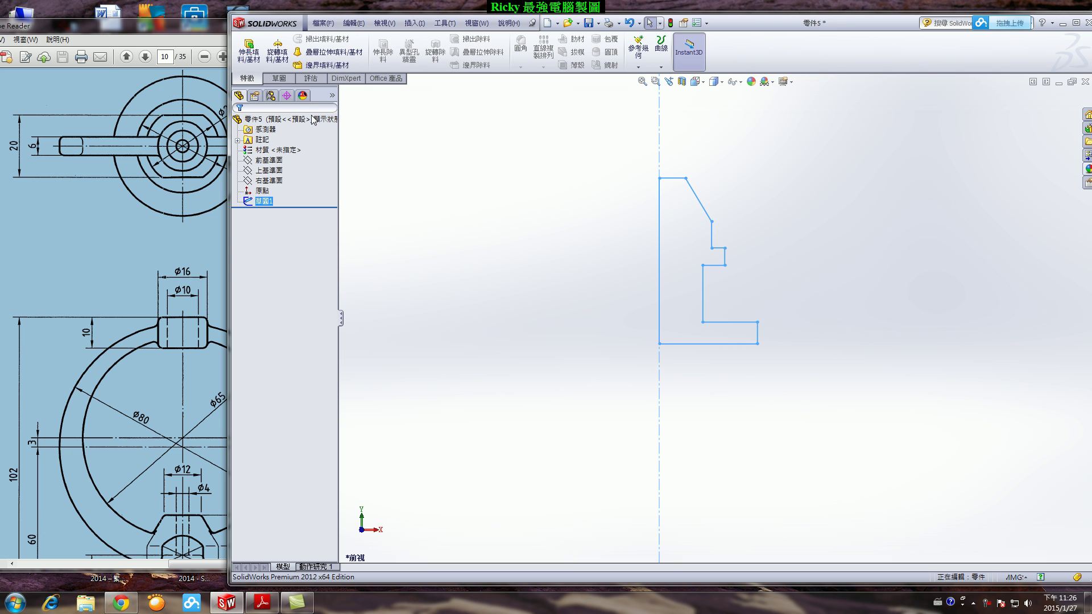
left_click(278, 51)
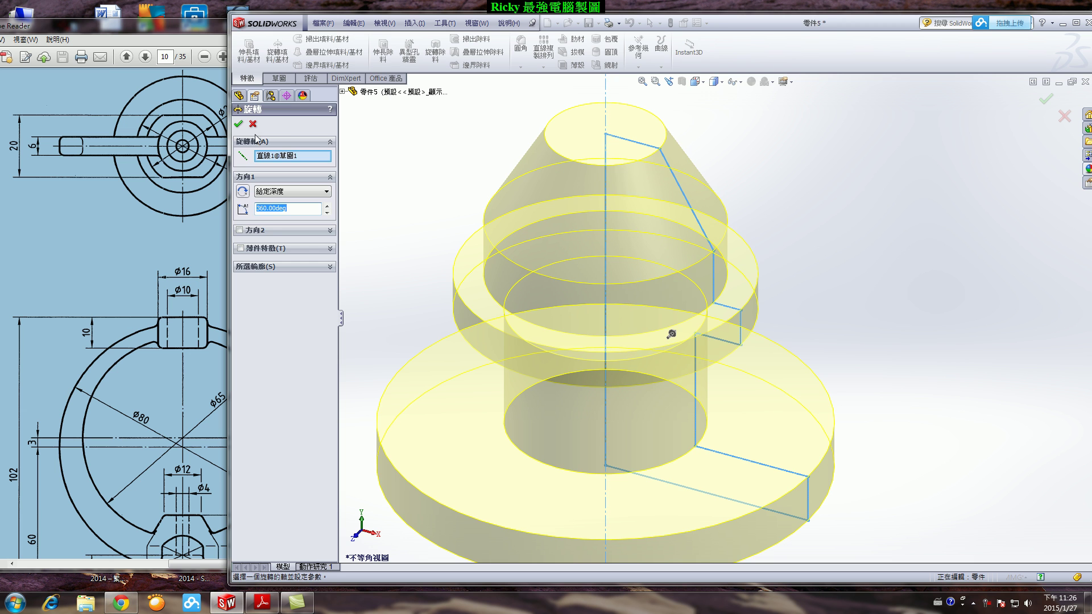
left_click(238, 124)
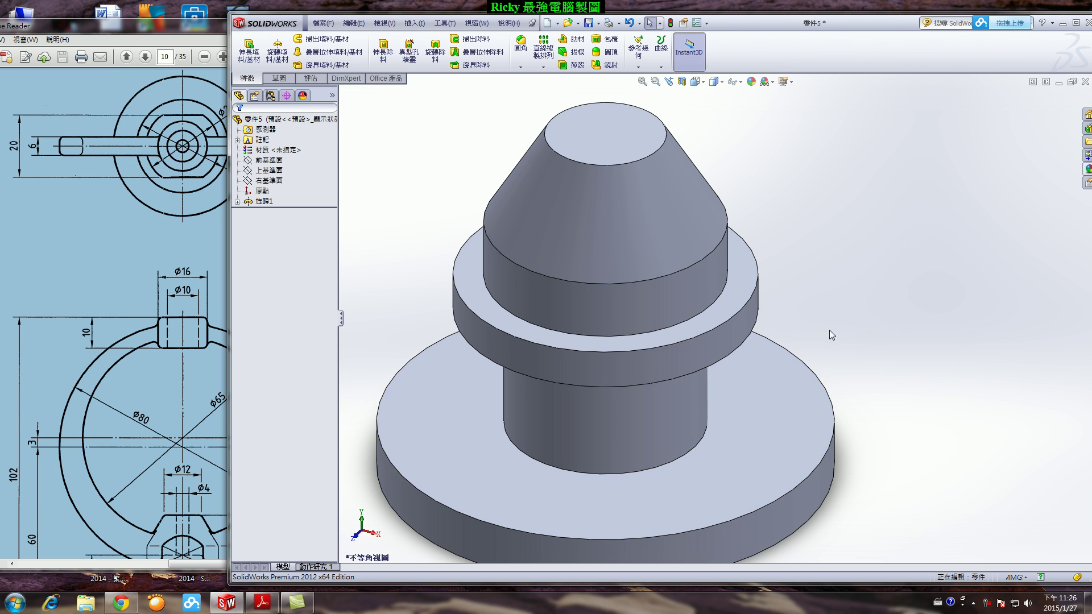
Zoom out and compare the revolved solid with the reference drawing.
scroll(817, 308, "up", 2)
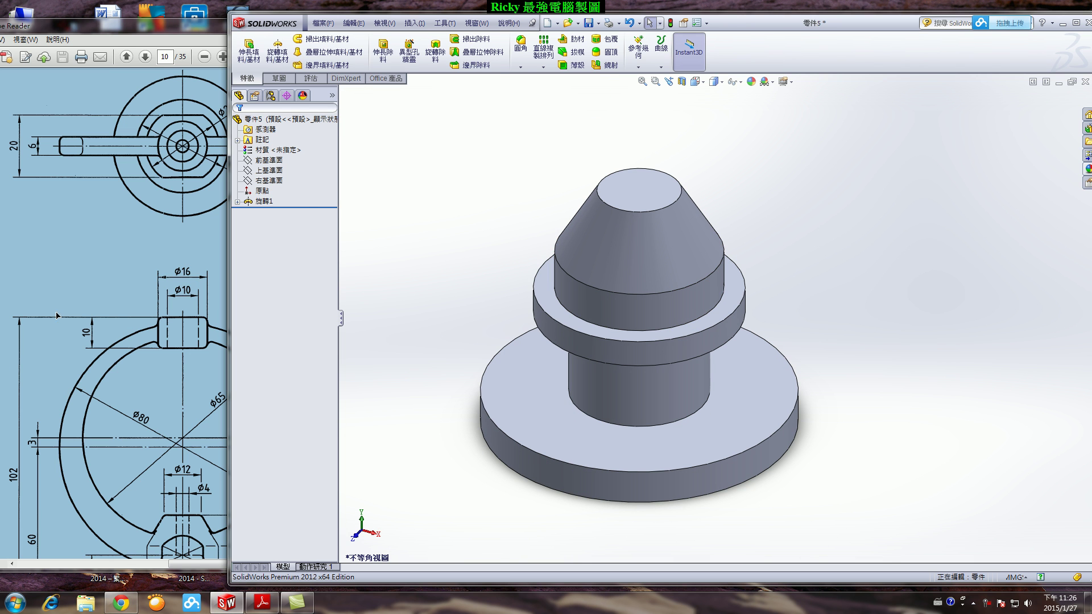
left_click(56, 315)
scroll(86, 310, "down", 2)
scroll(121, 305, "down", 3)
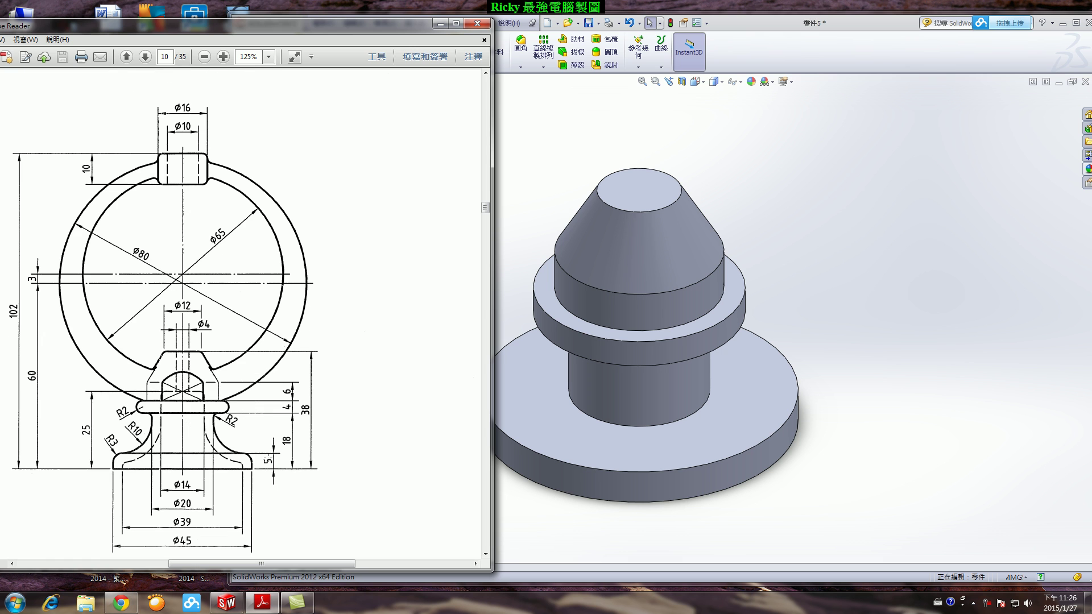
left_click(730, 530)
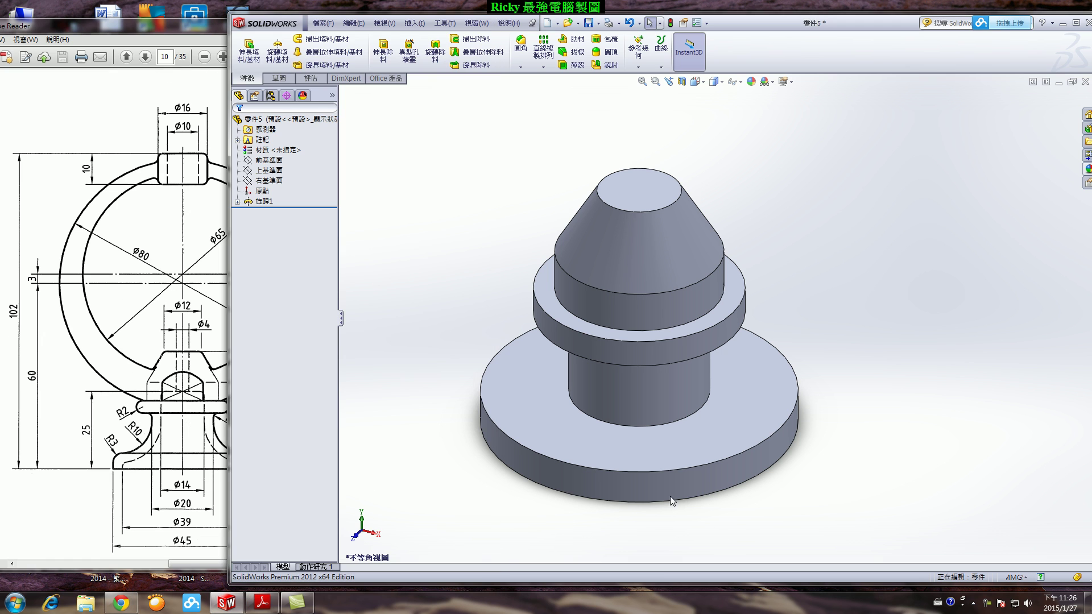
Fillet the edge where the neck meets the base with 10 mm.
left_click(520, 45)
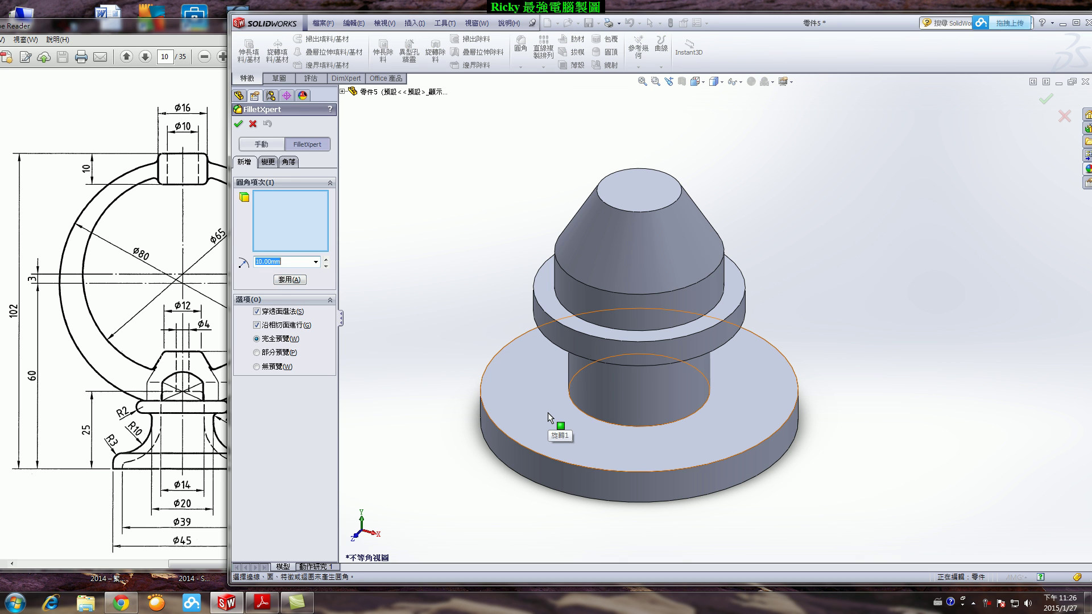
left_click(599, 420)
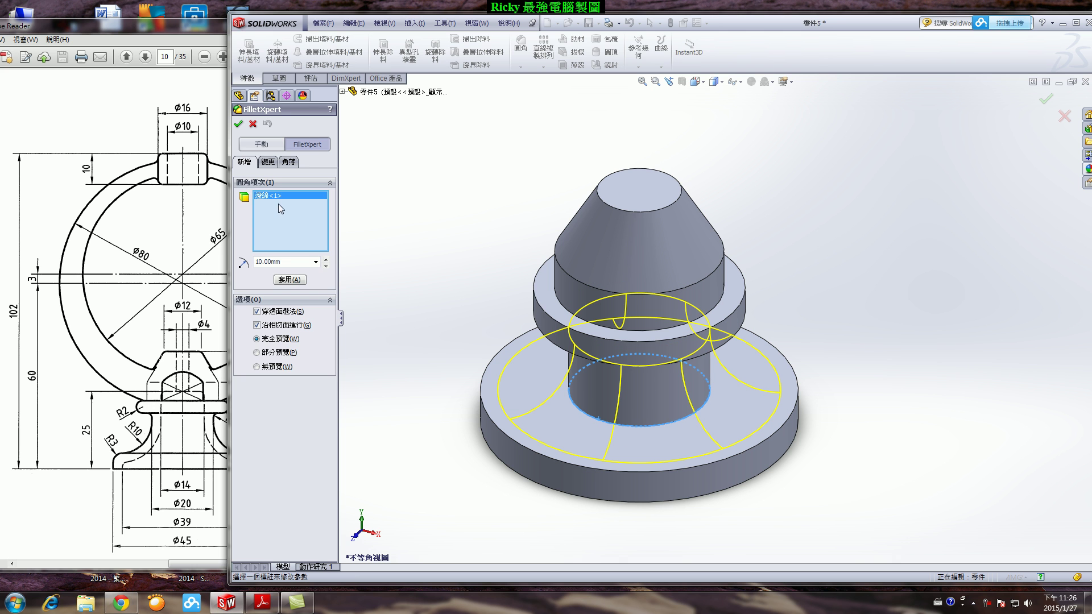
left_click(238, 124)
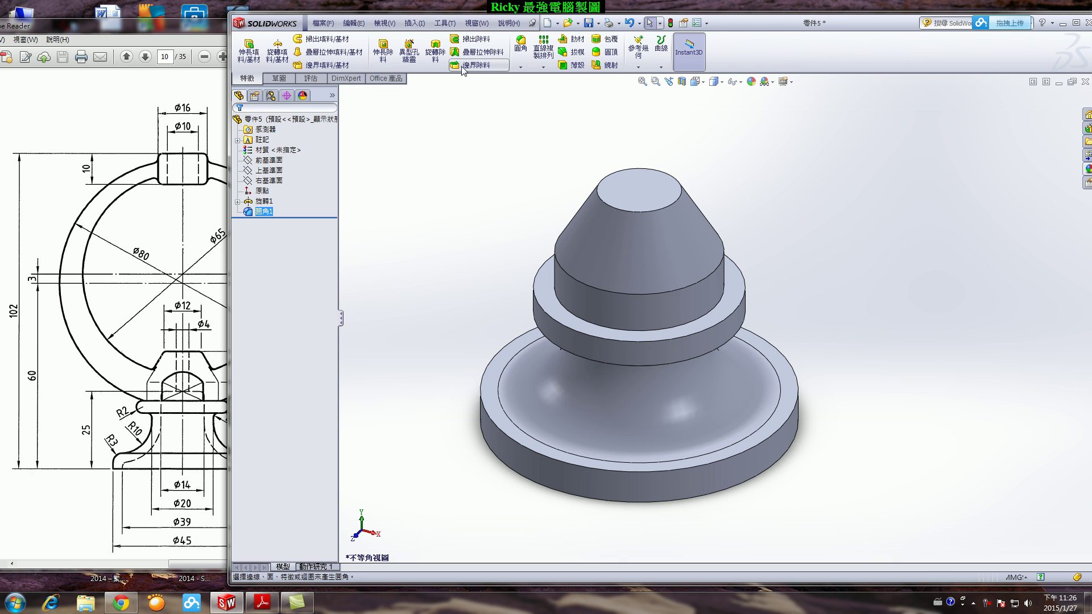
Fillet the base's outer top rim with 3 mm.
left_click(520, 50)
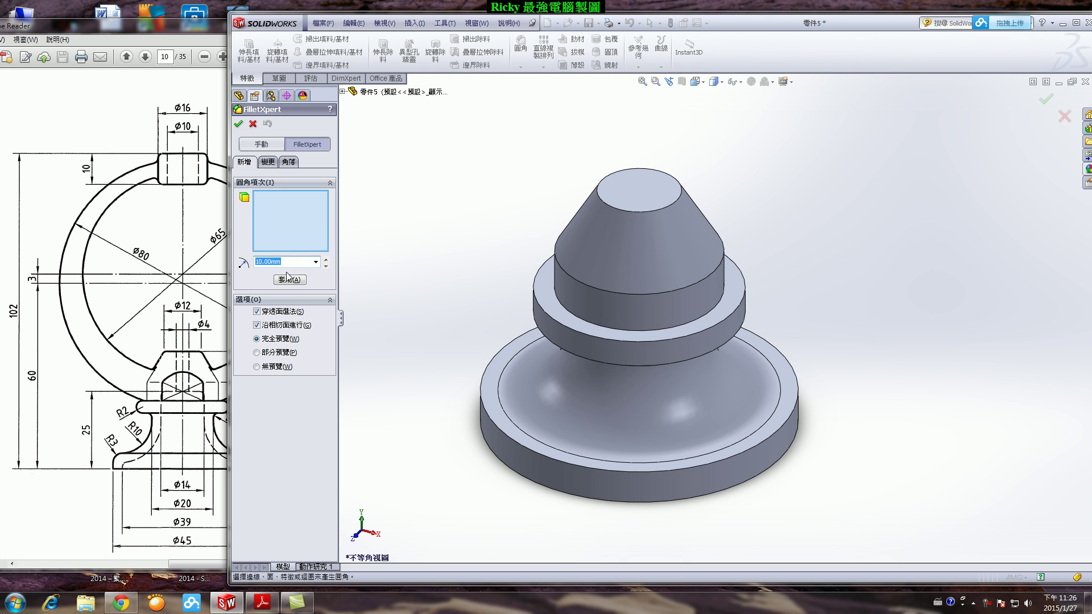
type("3")
left_click(524, 447)
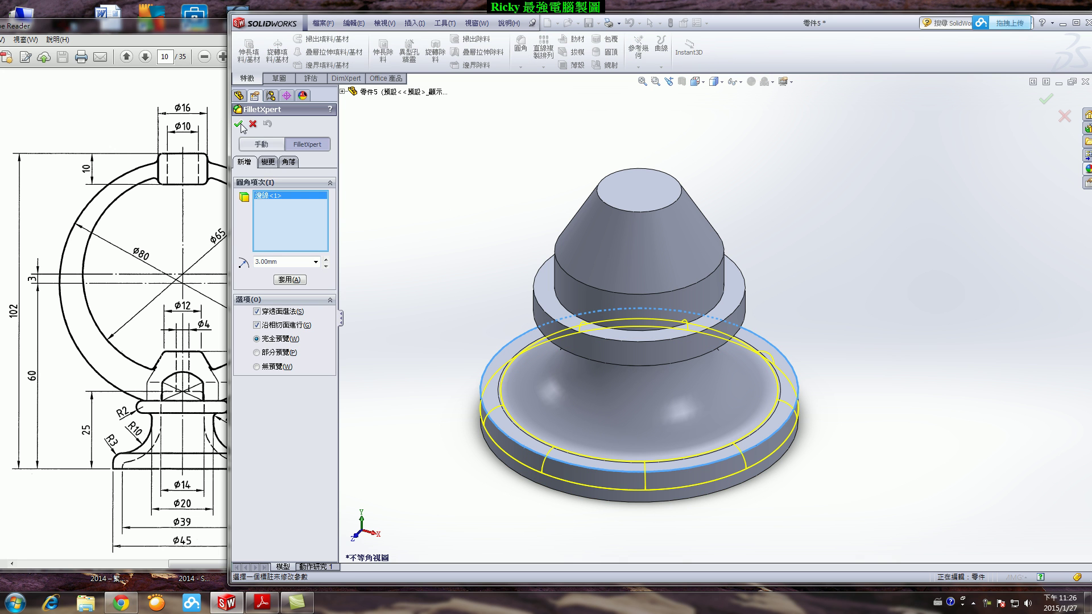
left_click(241, 126)
middle_click_drag(429, 370, 448, 288)
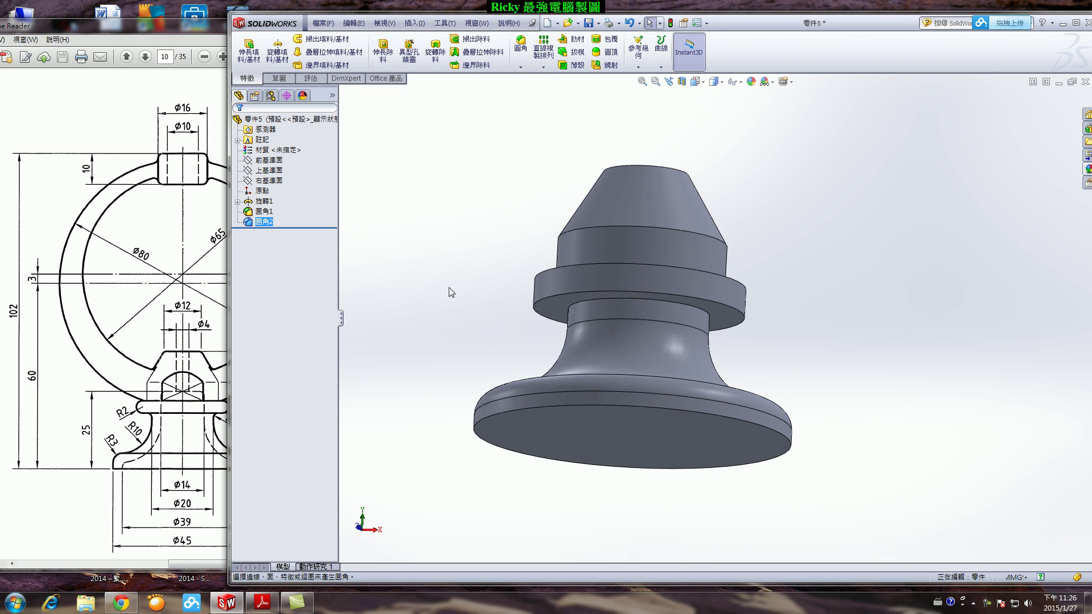
Add a 2 mm fillet on the edge just below the middle flange.
left_click(521, 45)
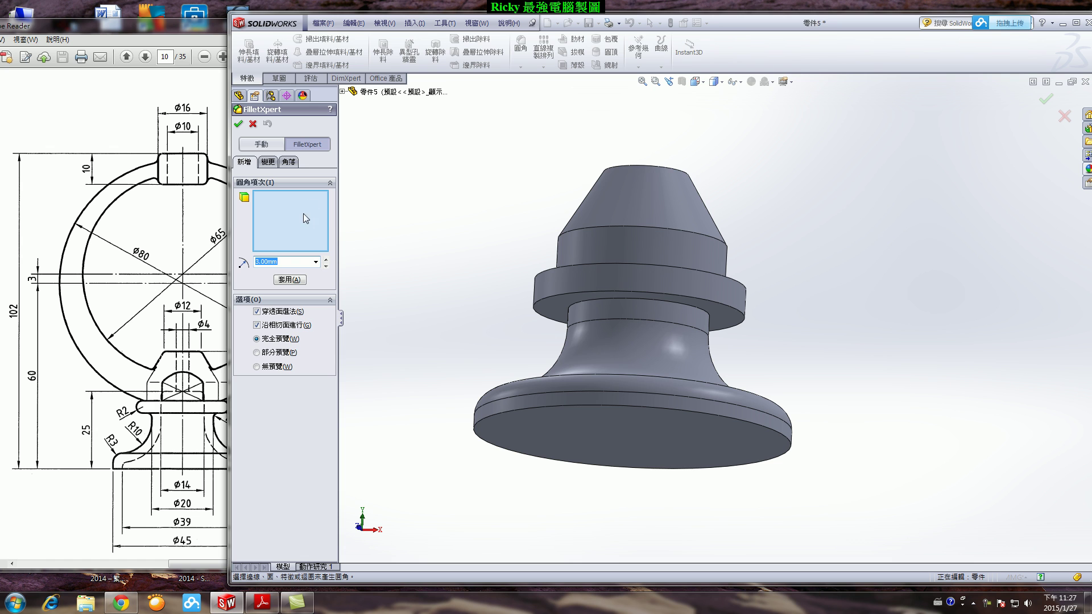
type("2")
left_click(604, 303)
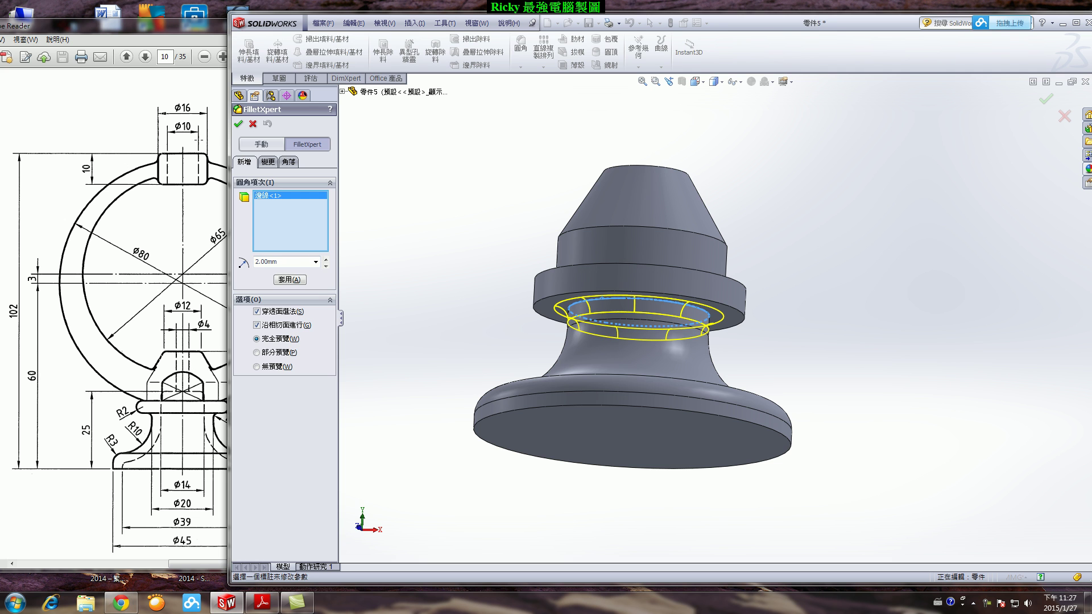
left_click(239, 123)
middle_click_drag(429, 263, 435, 328)
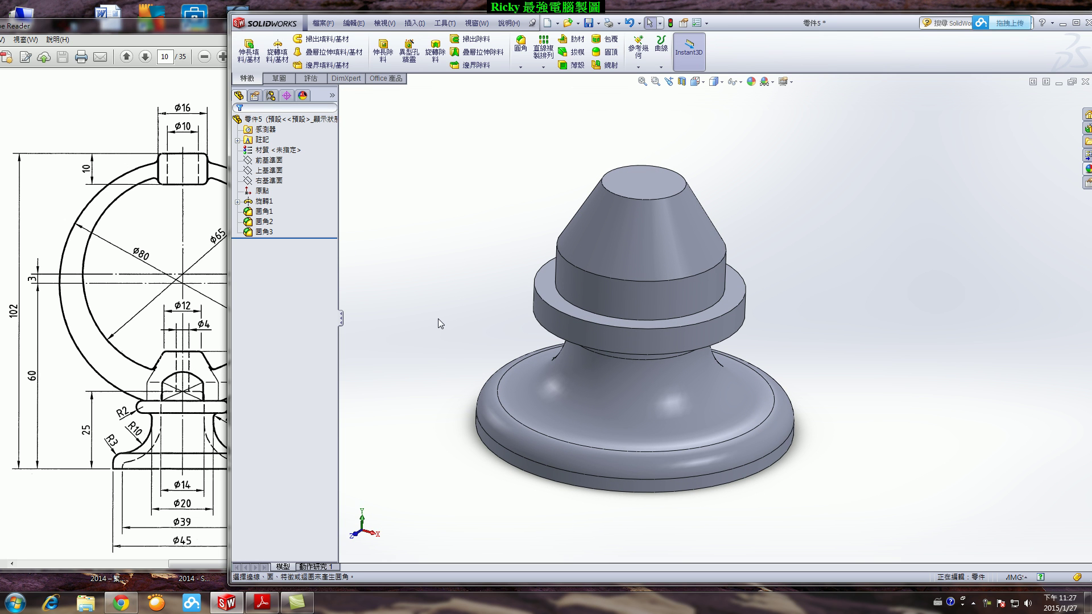
scroll(813, 347, "down", 2)
Round the flange's upper and lower outer edges with a 2 mm fillet.
left_click(521, 48)
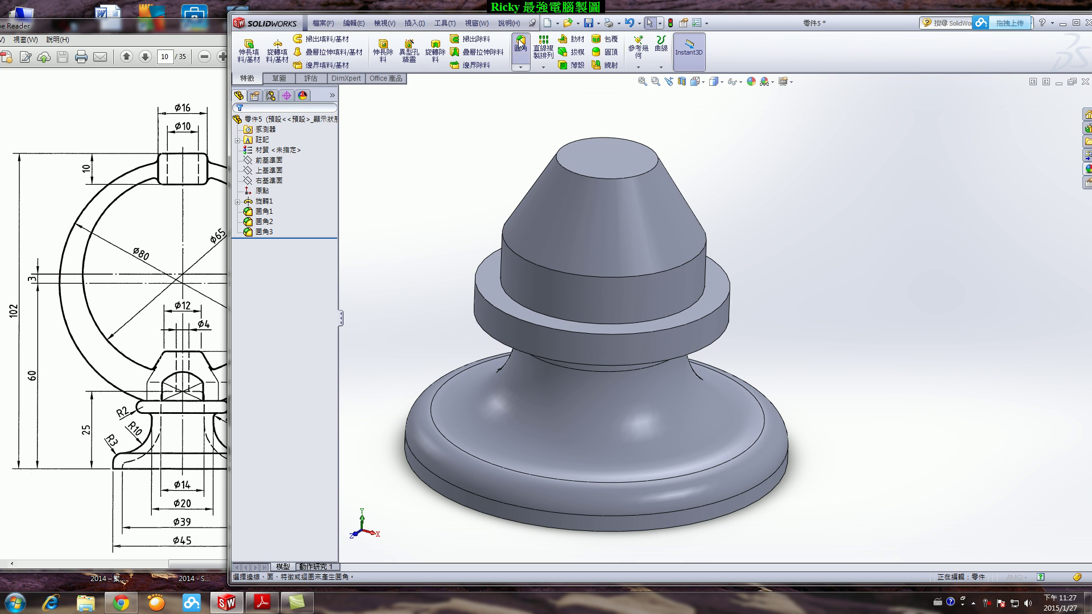
left_click(725, 299)
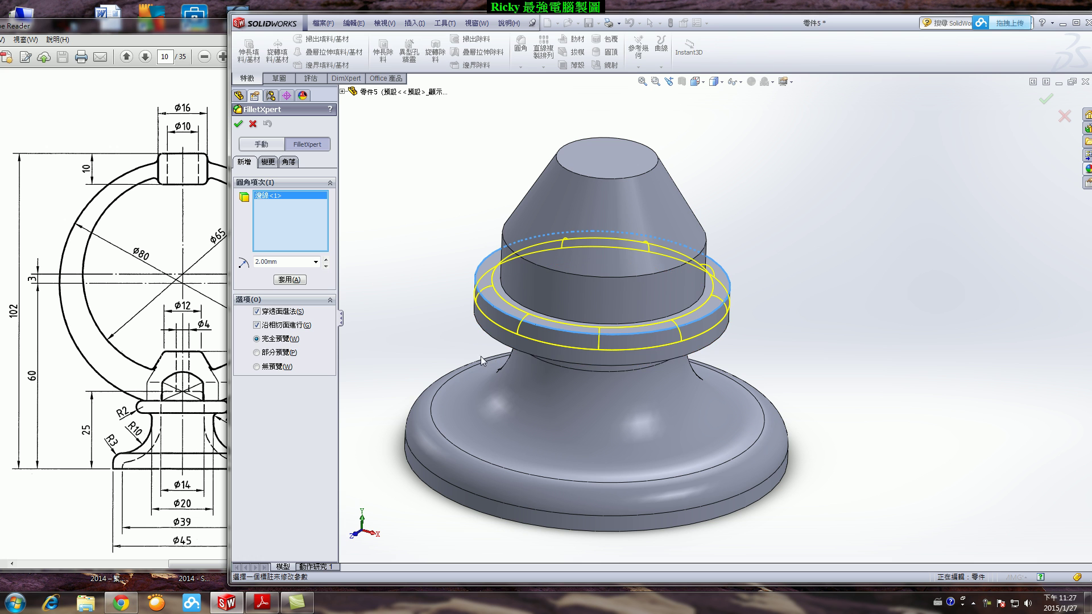
left_click(490, 341)
mouse_move(490, 342)
middle_mouse_down()
mouse_move(439, 214)
mouse_move(448, 219)
middle_mouse_up()
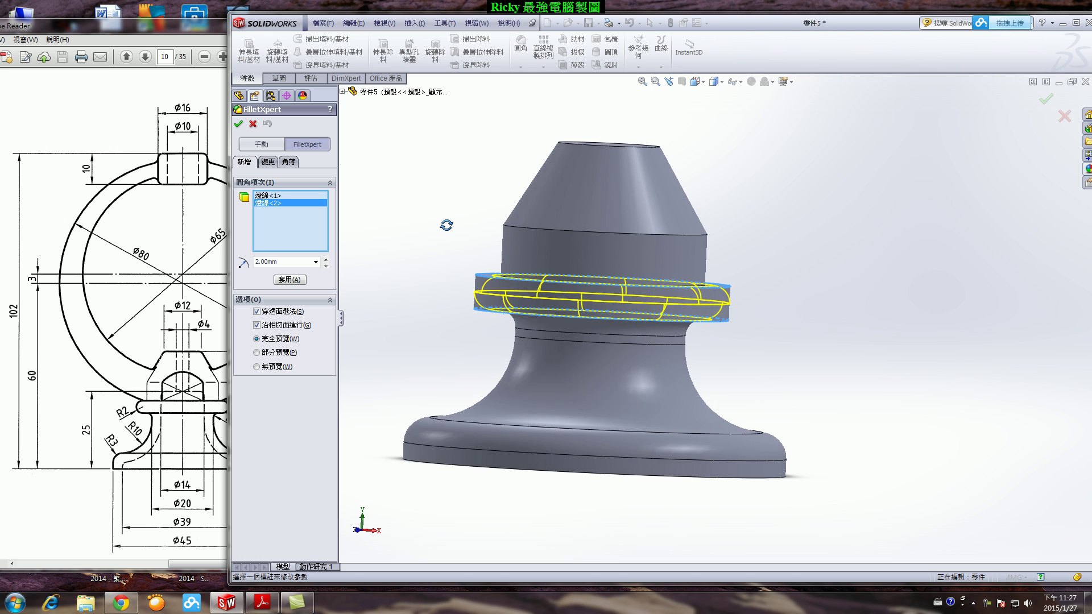
left_click(238, 123)
mouse_move(837, 319)
middle_mouse_down()
mouse_move(775, 296)
mouse_move(762, 372)
mouse_move(736, 409)
middle_mouse_up()
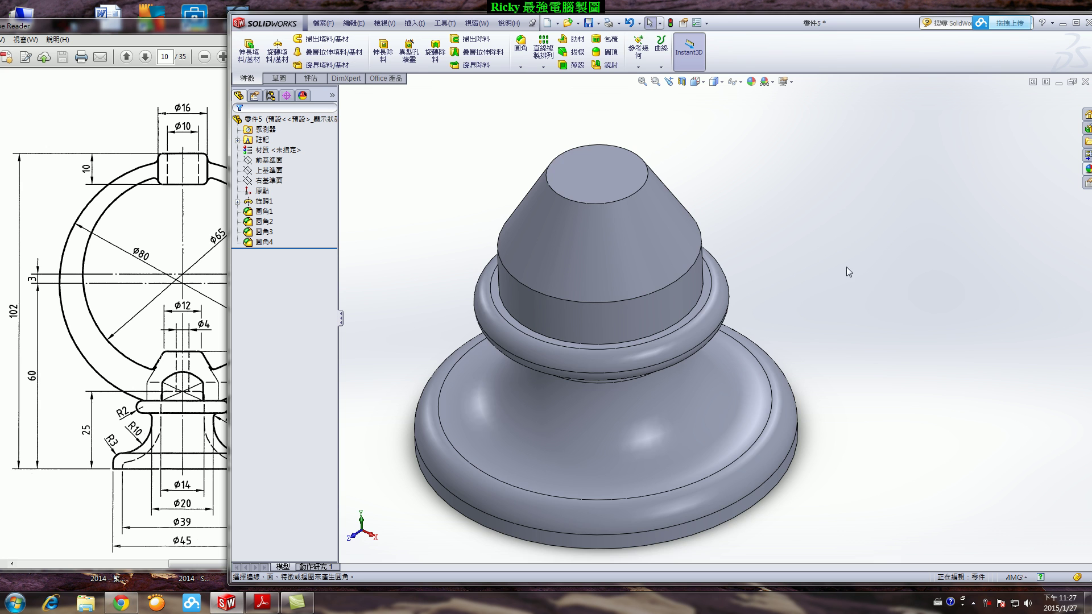
middle_click_drag(846, 267, 834, 287)
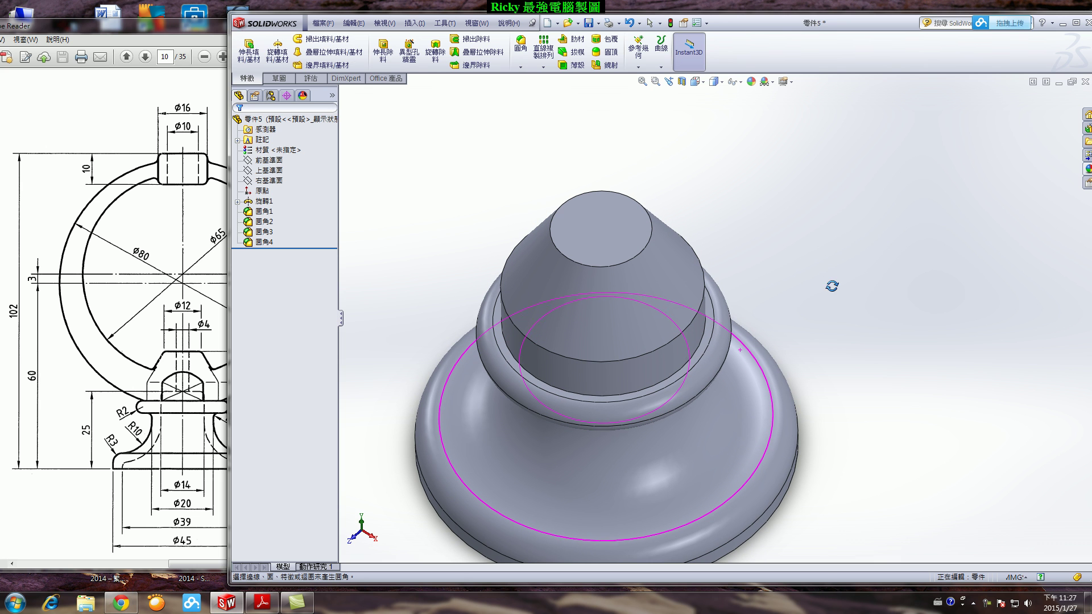
Sketch a 4 mm diameter circle at the origin on the knob's top face.
left_click(280, 78)
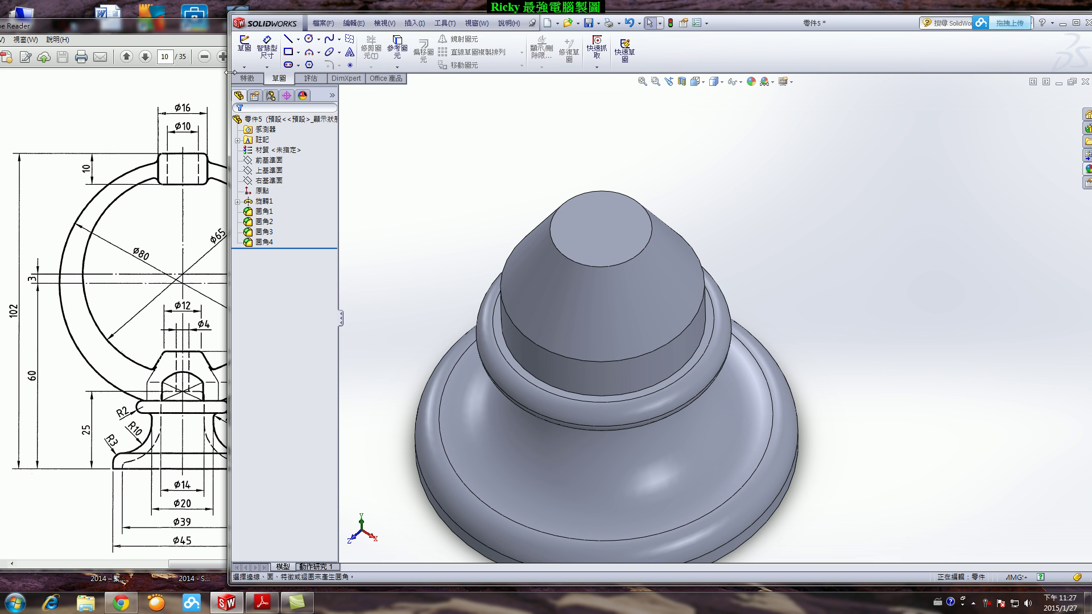
left_click(244, 46)
left_click(589, 236)
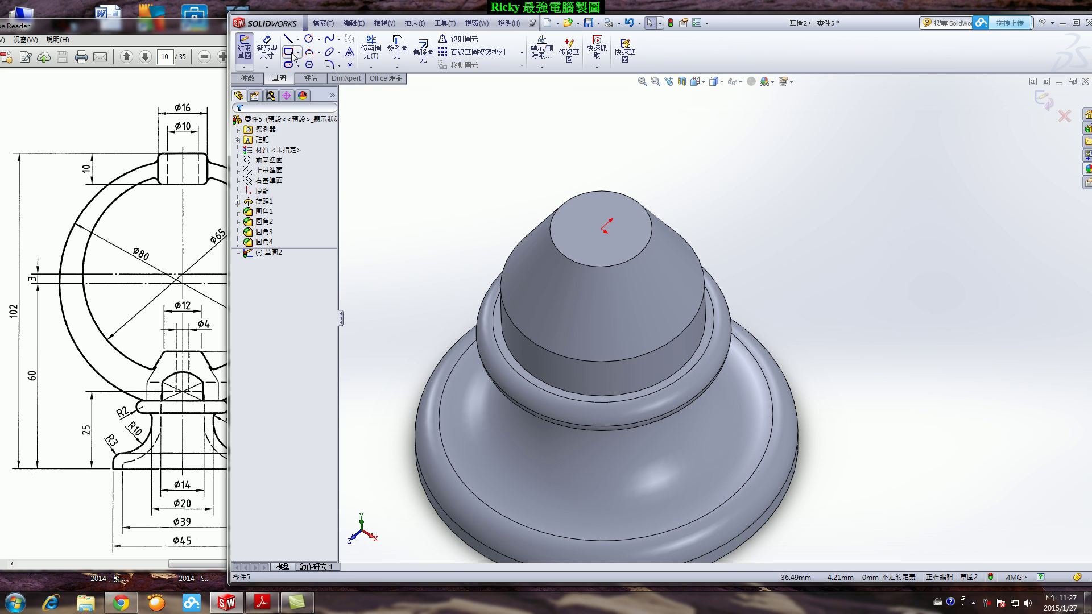
left_click(308, 39)
left_click(603, 230)
left_click(602, 237)
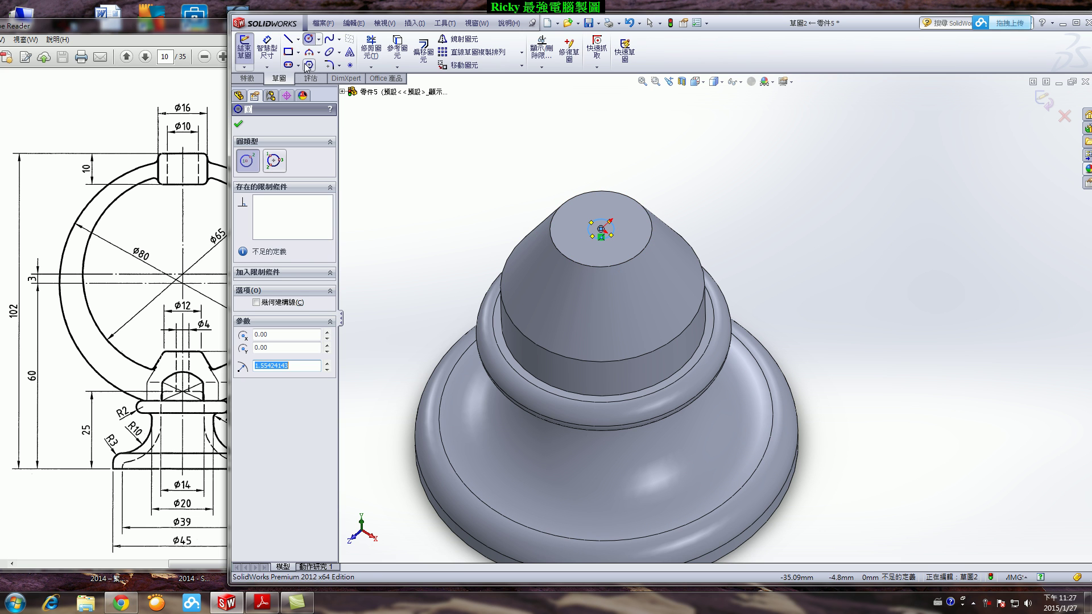
key("d")
left_click(612, 234)
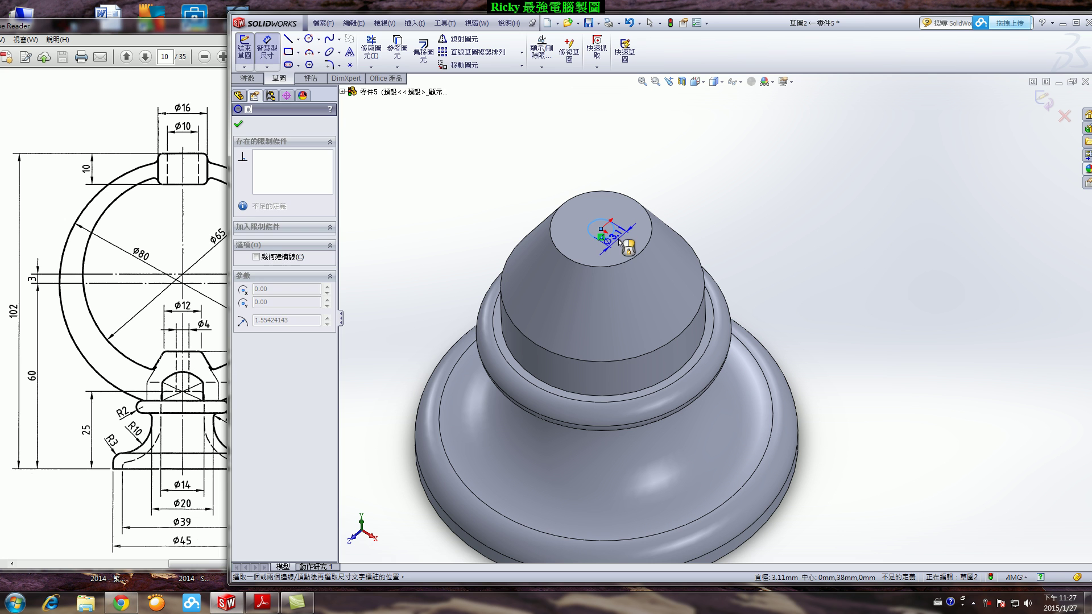
type("4")
key("Return")
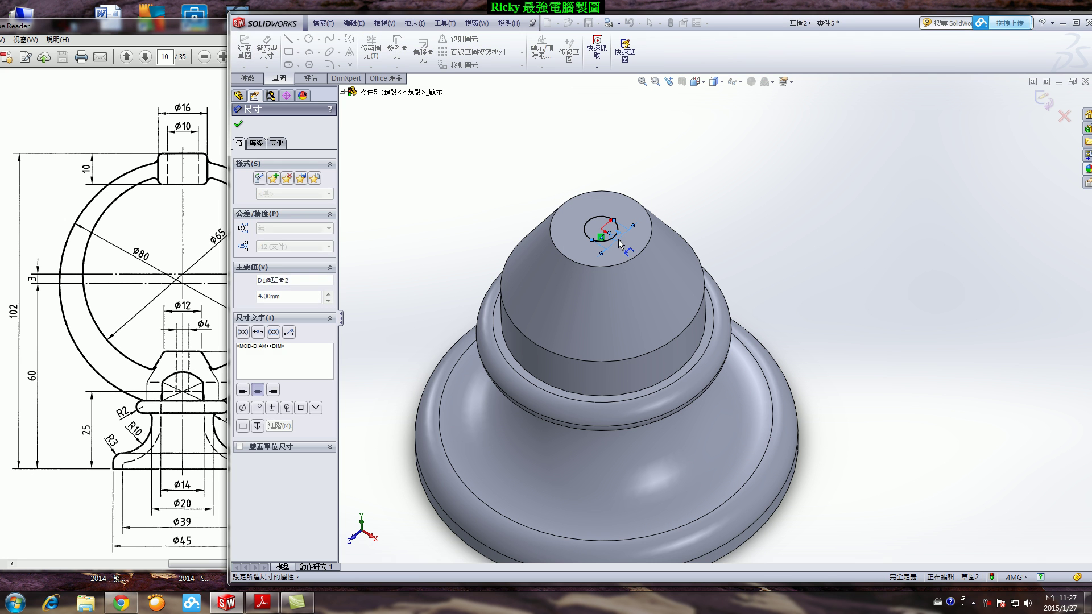
key("Escape")
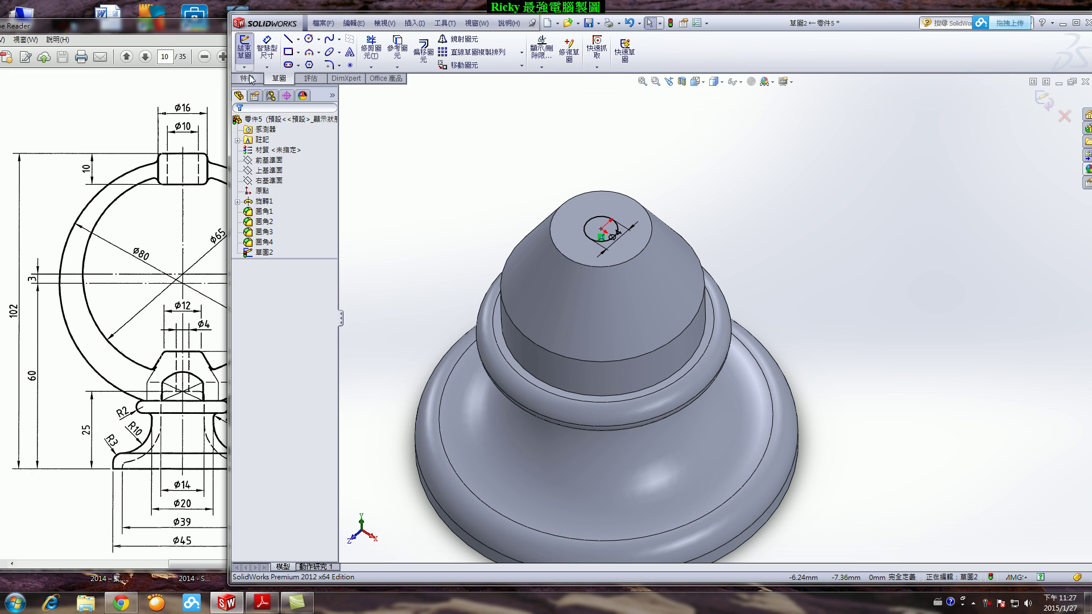
left_click(244, 47)
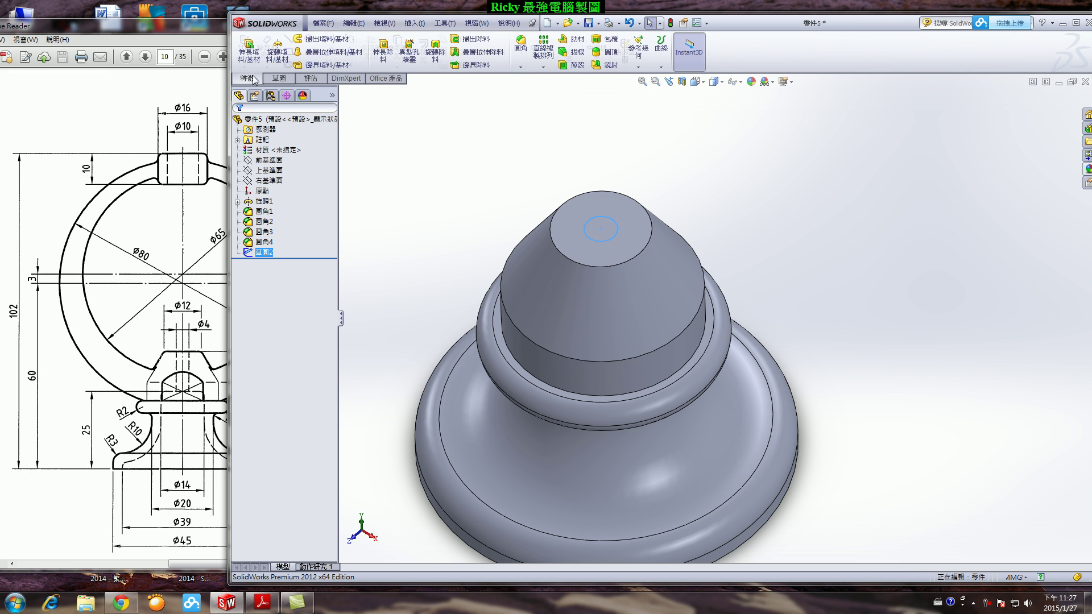
Extrude-cut the circle Through All to bore the hole.
left_click(383, 51)
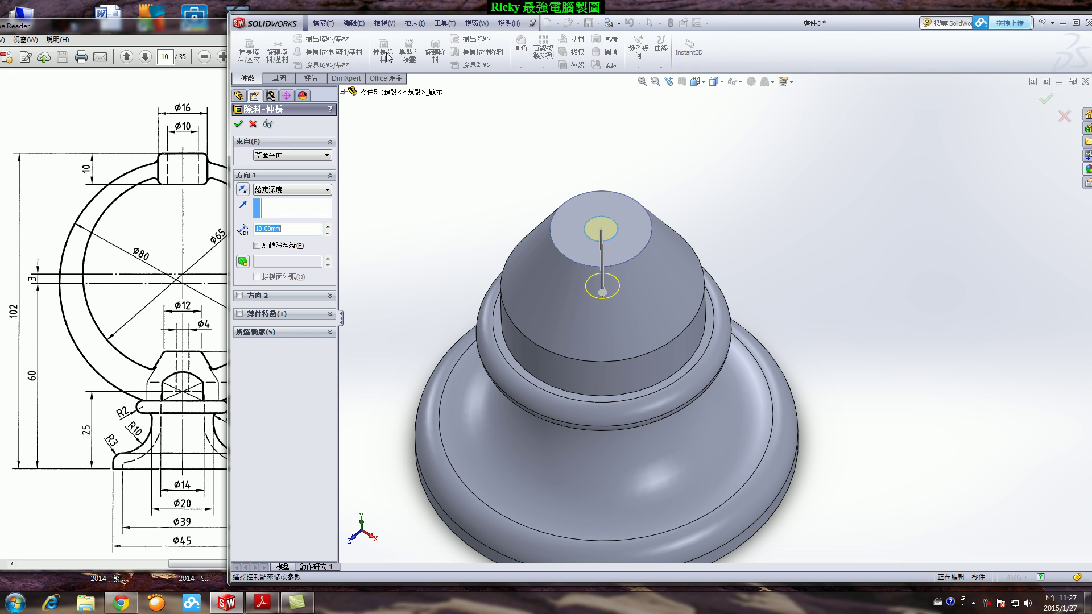
left_click(328, 190)
left_click(311, 211)
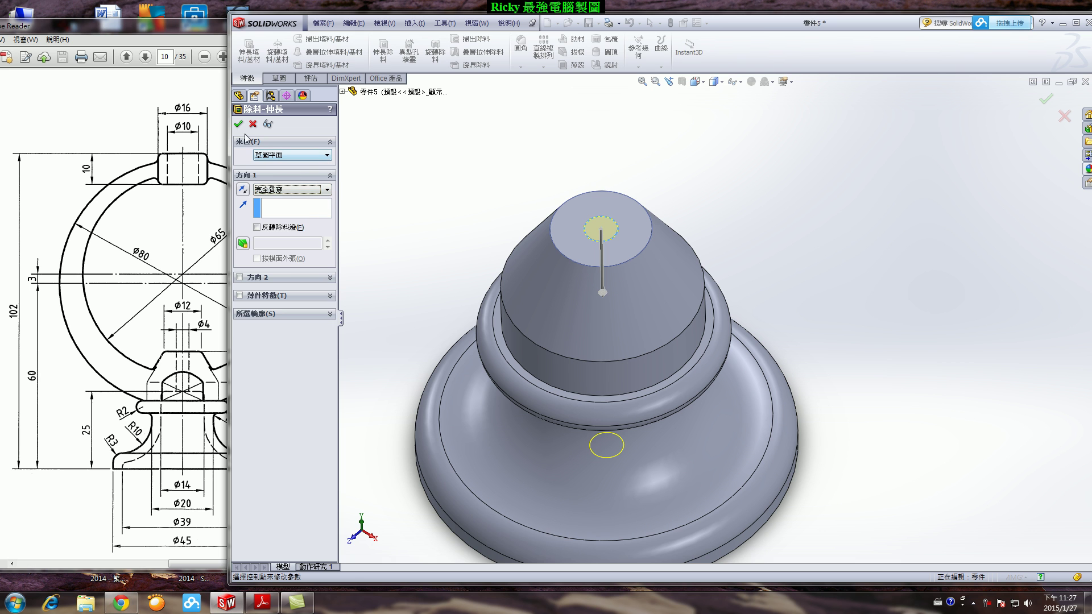
left_click(239, 124)
left_click(801, 215)
mouse_move(810, 312)
middle_mouse_down()
mouse_move(950, 349)
mouse_move(811, 305)
middle_mouse_up()
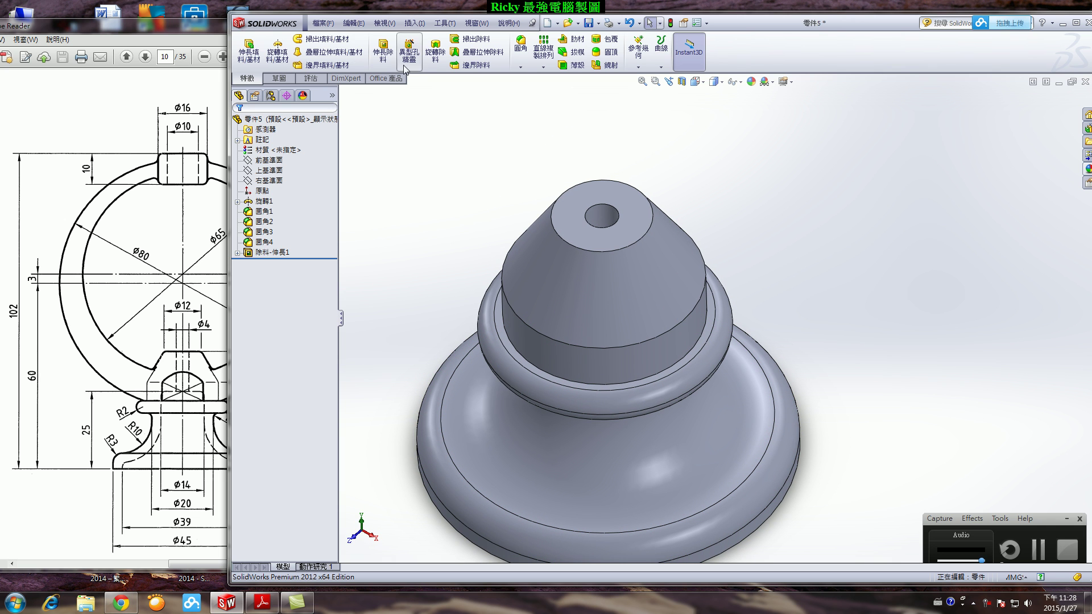
Start a new sketch on the Right Plane, viewed from the right side.
left_click(279, 78)
left_click(244, 45)
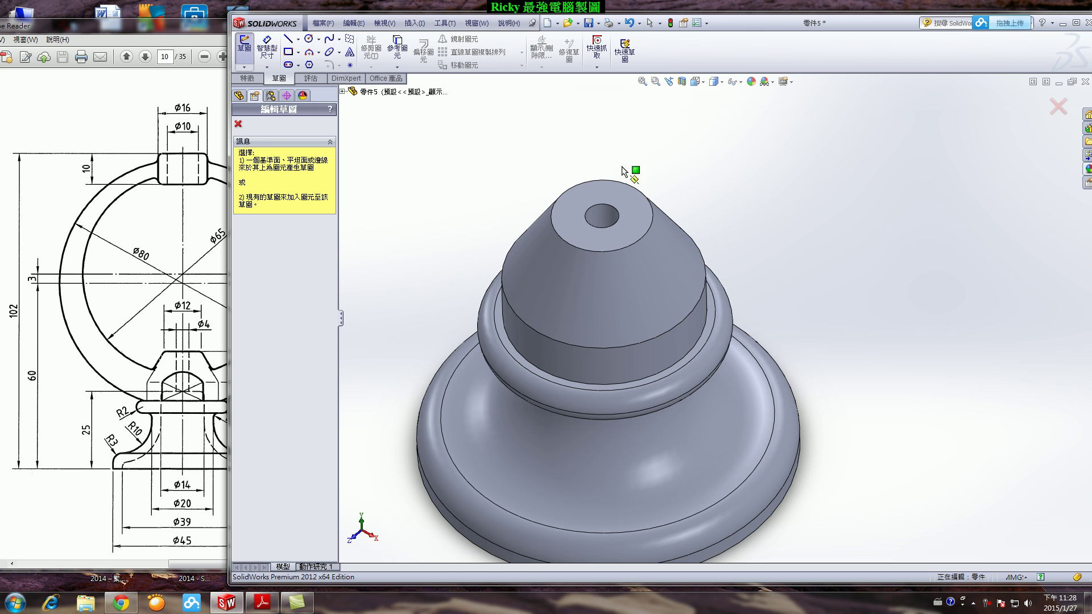
left_click(342, 92)
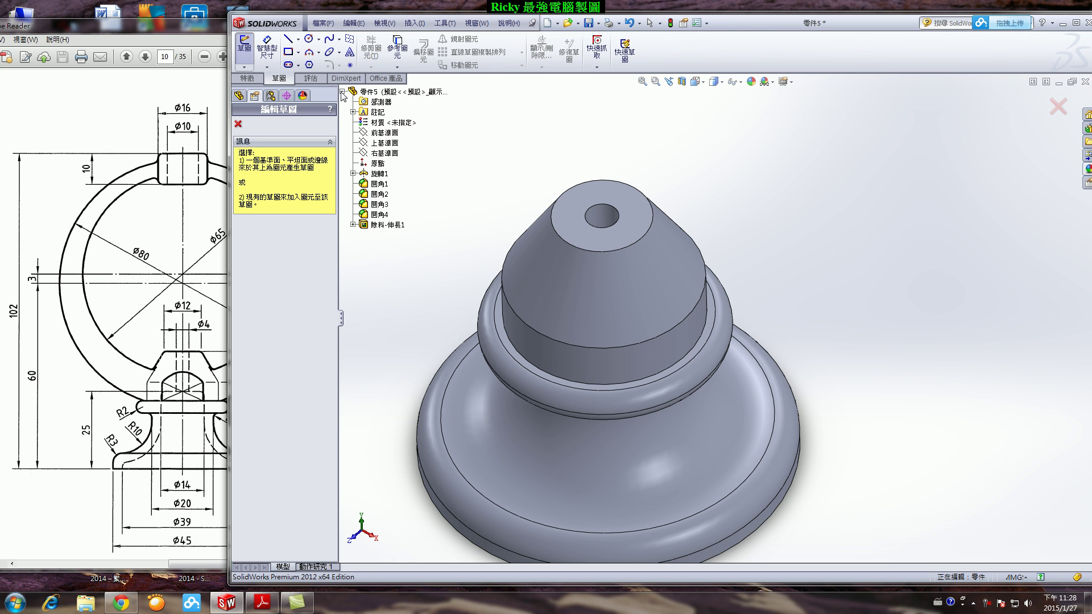
left_click(385, 155)
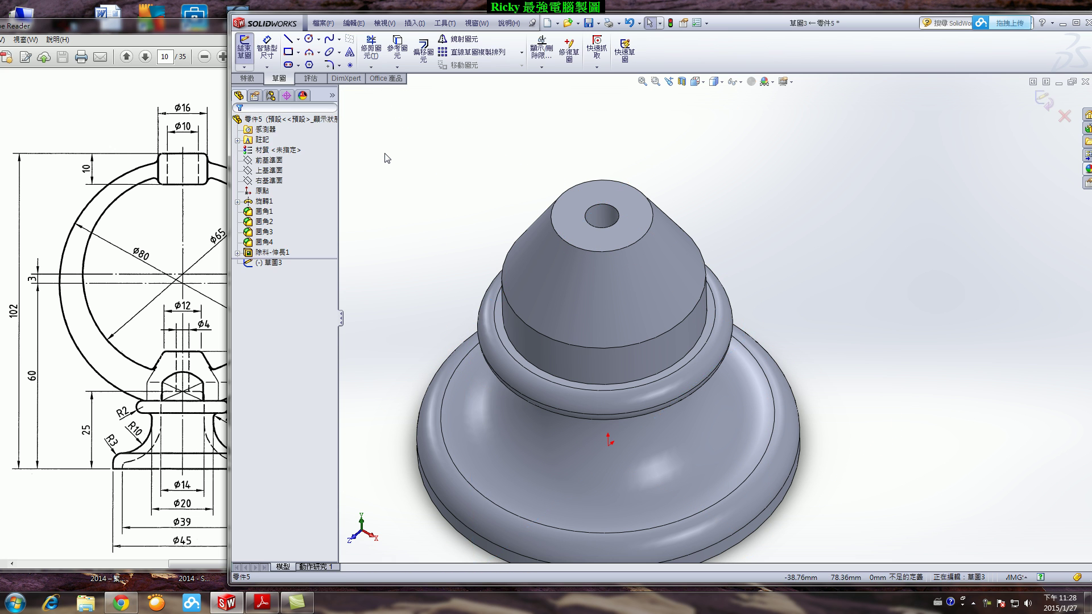
left_click(696, 81)
left_click(752, 125)
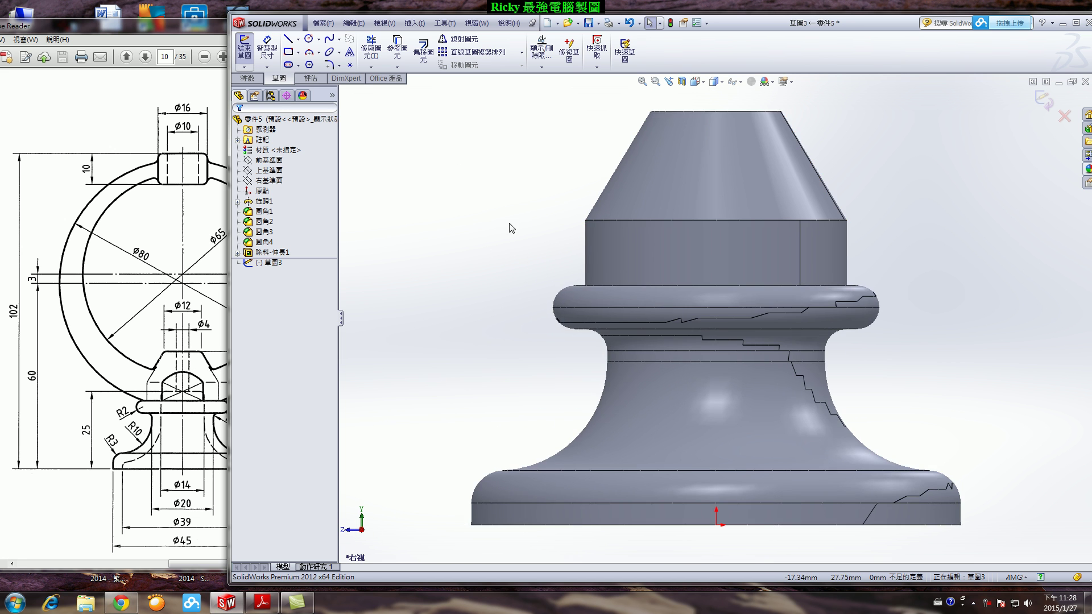
scroll(803, 185, "up", 3)
scroll(852, 223, "down", 4)
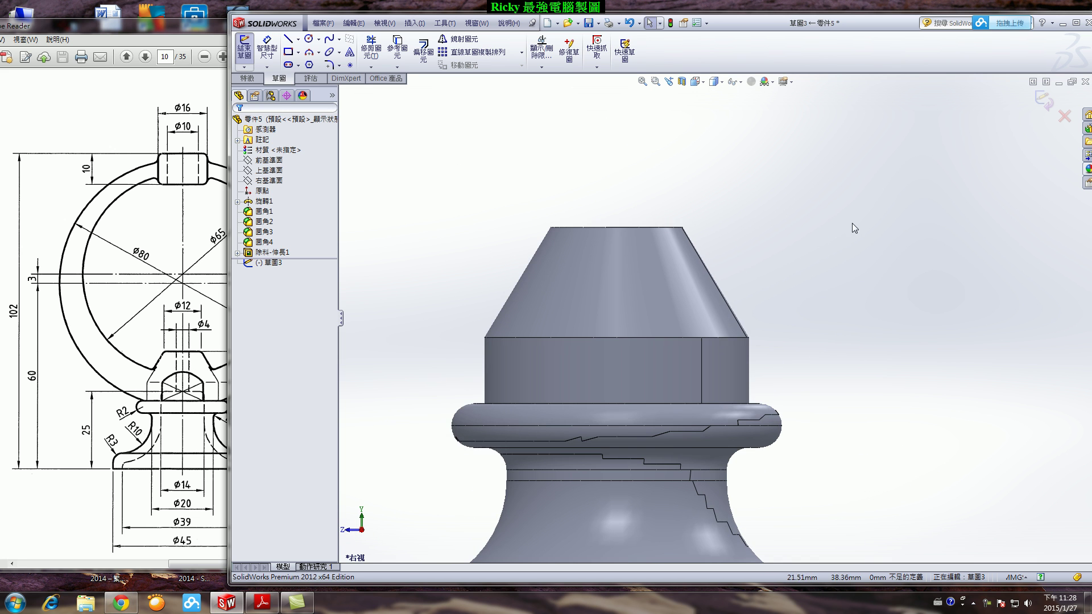
Draw a tall corner rectangle beside the knob's conical top.
left_click(288, 52)
scroll(829, 364, "down", 3)
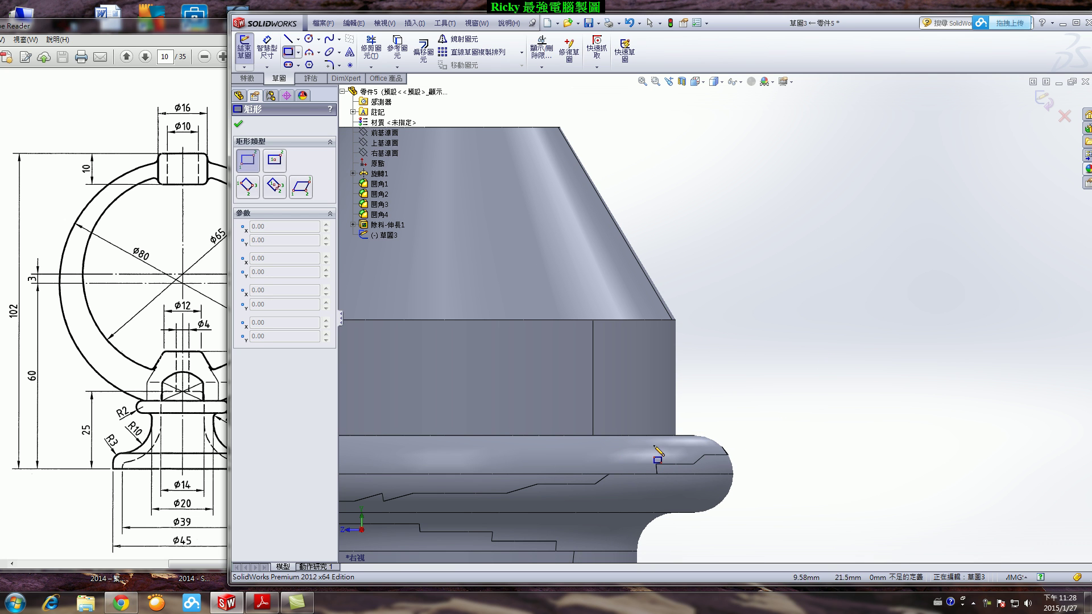
scroll(685, 450, "up", 3)
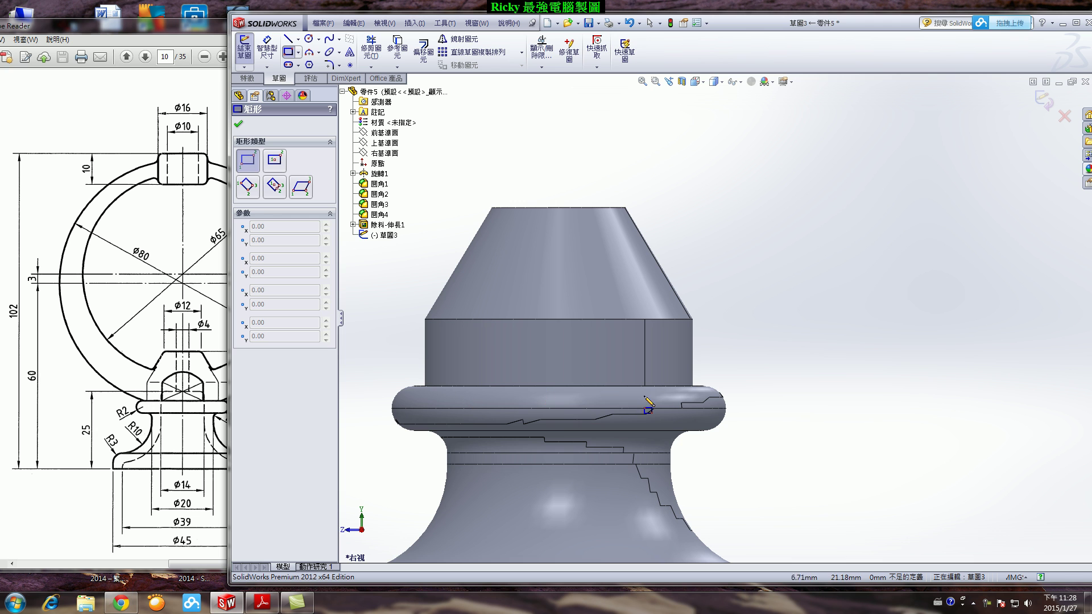
left_click_drag(665, 386, 733, 191)
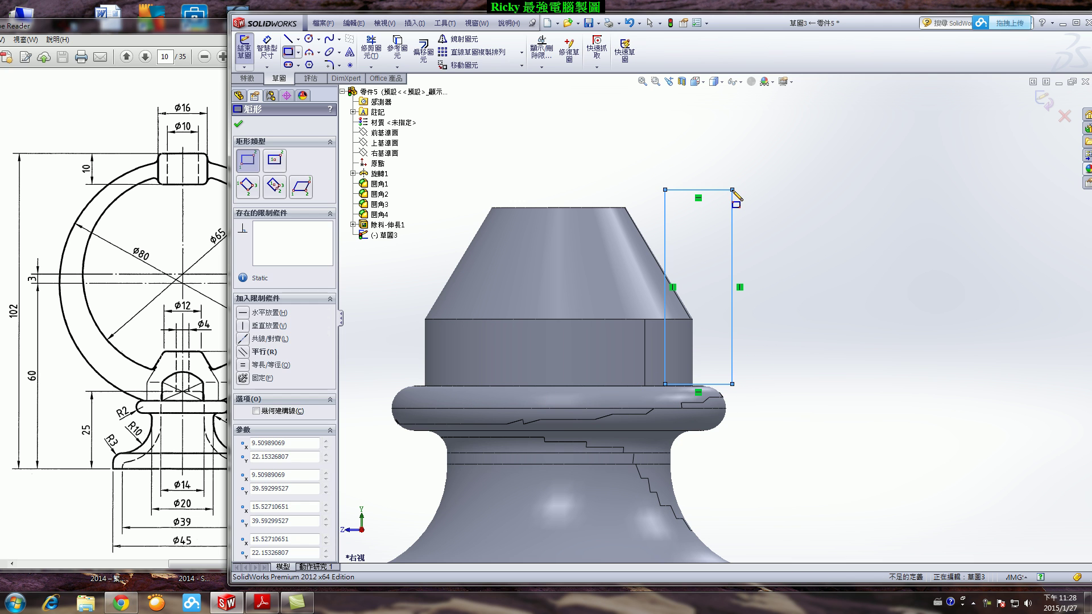
left_click(241, 125)
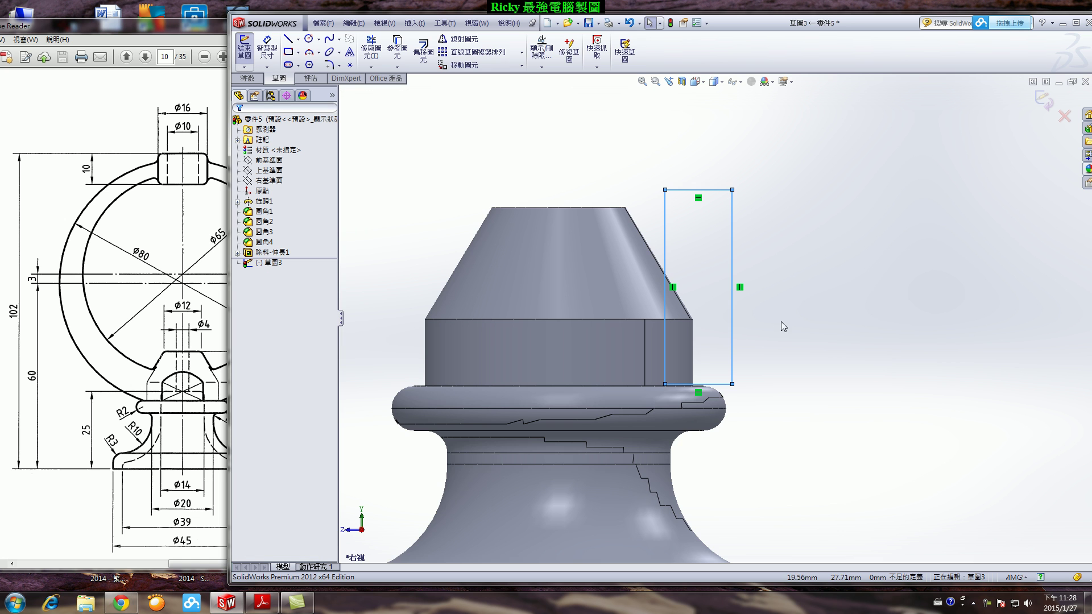
scroll(757, 370, "down", 5)
Make the rectangle's bottom line collinear with the collar's top edge.
left_click(623, 384)
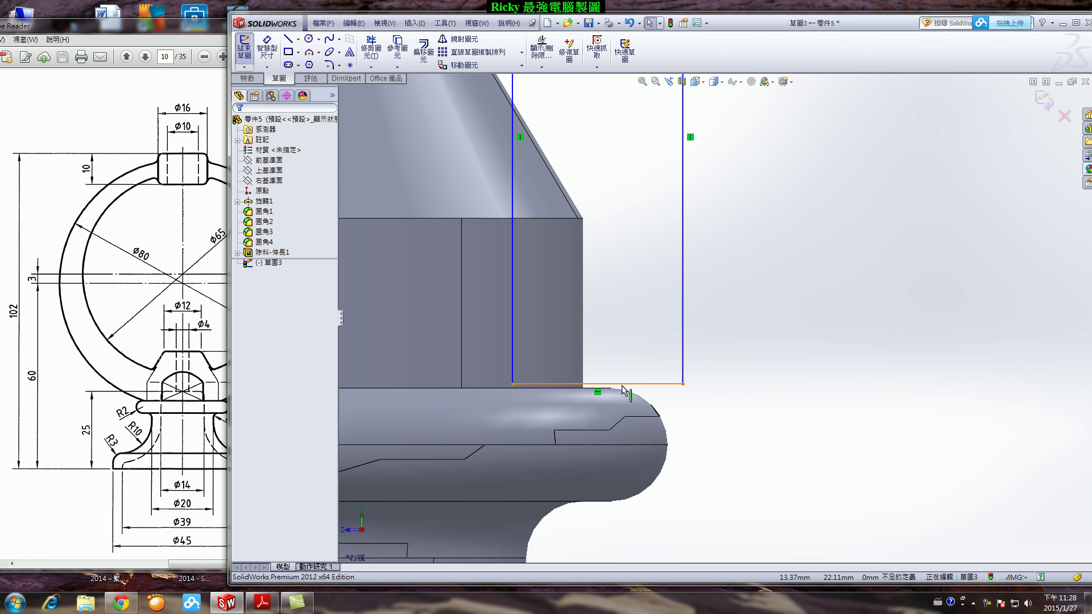
left_click(571, 390, "ctrl")
right_click(568, 392)
left_click(776, 402)
left_click(504, 387)
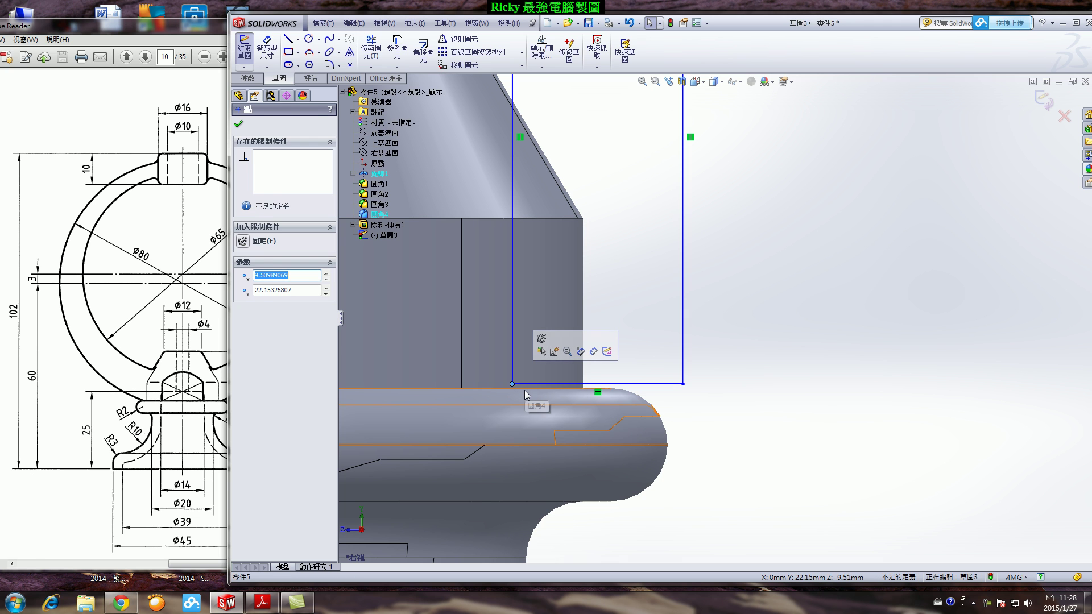
left_click(525, 390)
left_click(637, 385)
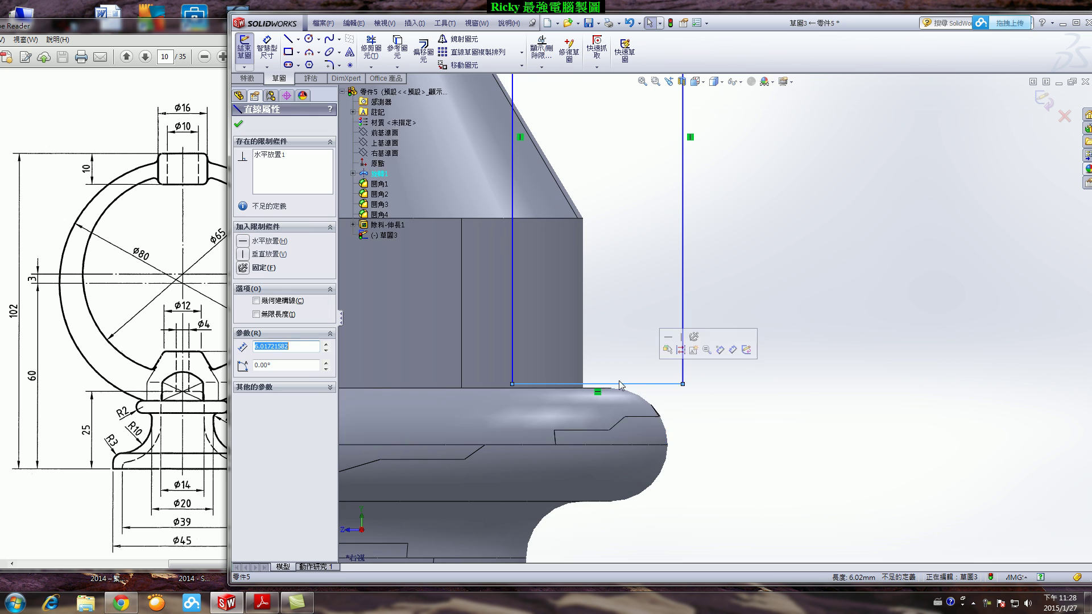
scroll(582, 397, "down", 2)
scroll(609, 384, "down", 2)
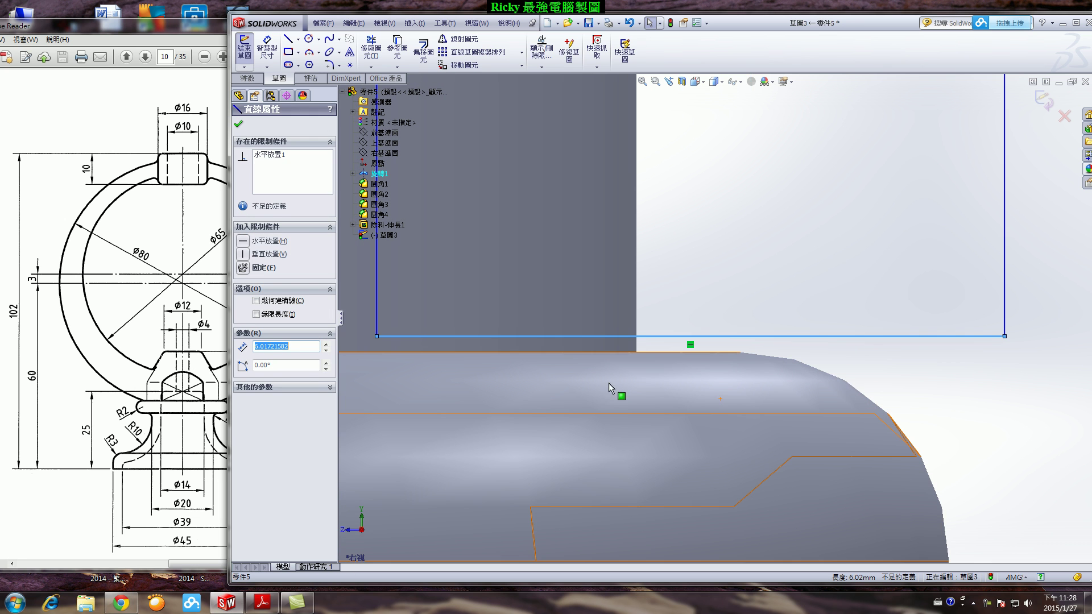
left_click(663, 352, "ctrl")
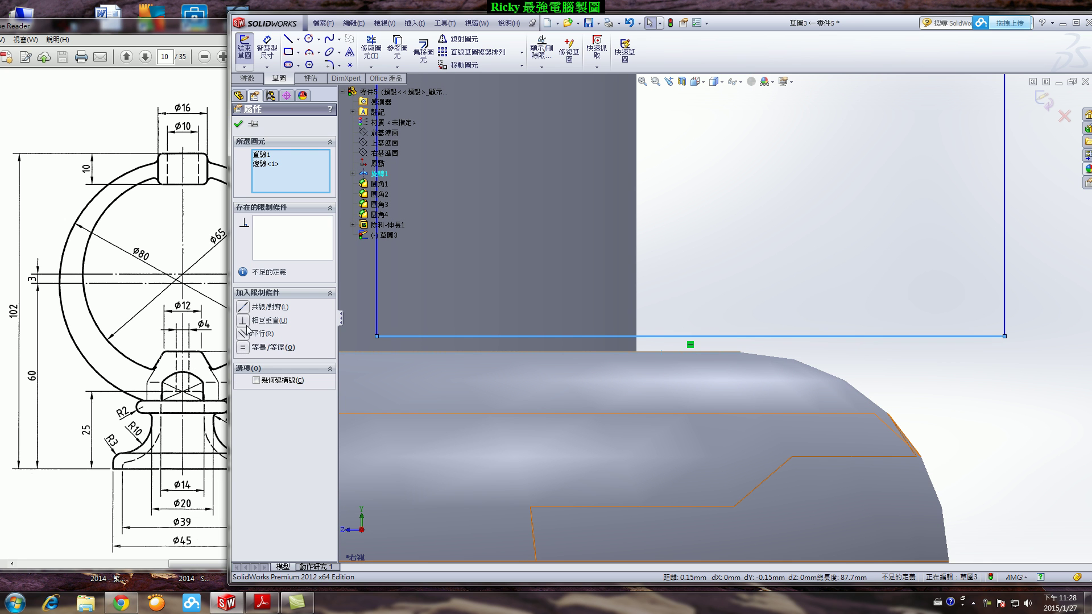
left_click(246, 309)
scroll(786, 377, "up", 3)
scroll(825, 376, "up", 1)
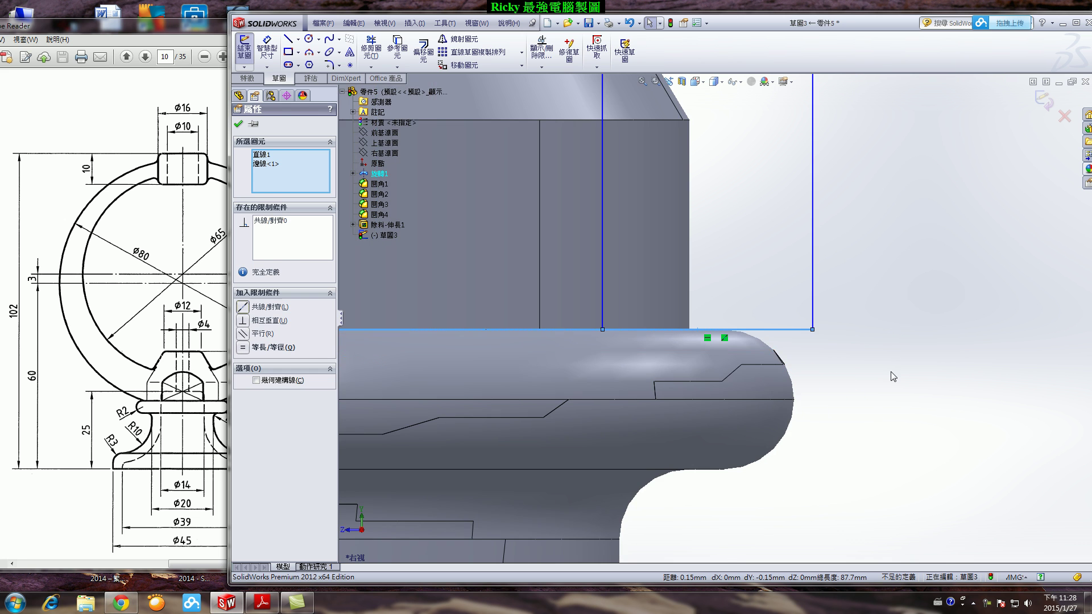
left_click(887, 377)
scroll(870, 347, "up", 2)
scroll(847, 315, "up", 2)
scroll(785, 264, "down", 2)
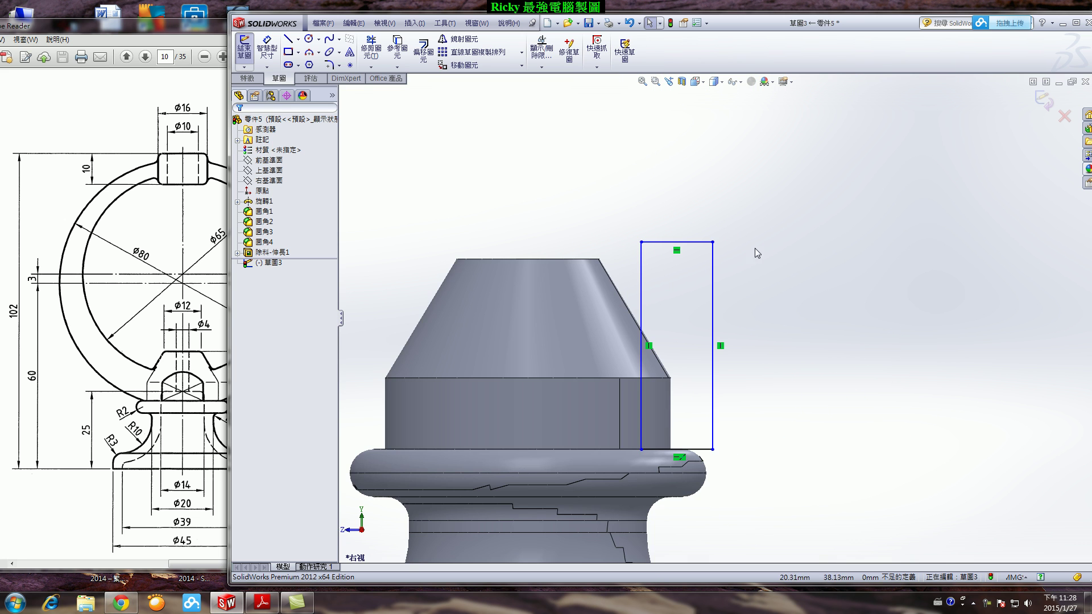
scroll(737, 230, "up", 1)
scroll(716, 204, "up", 1)
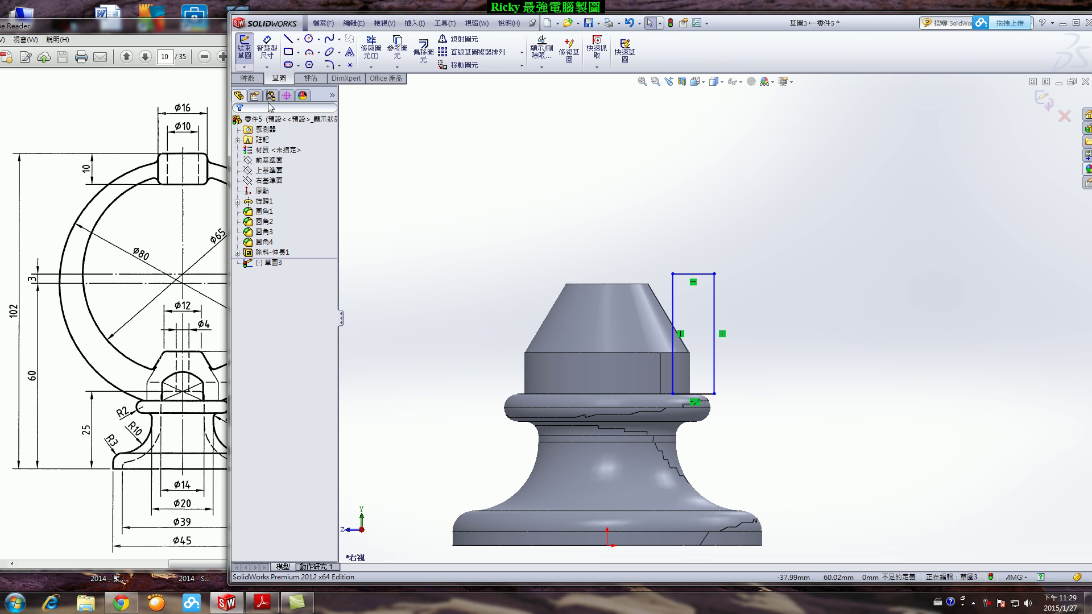
Dimension the rectangle's inner side 10 mm from the origin.
left_click(267, 48)
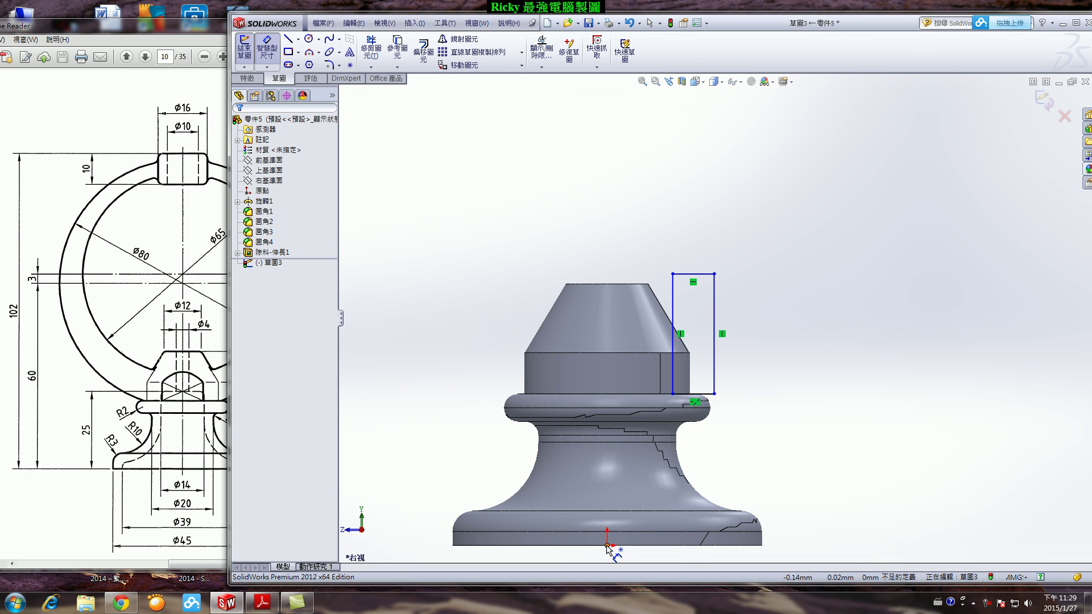
left_click(608, 546)
left_click(673, 313)
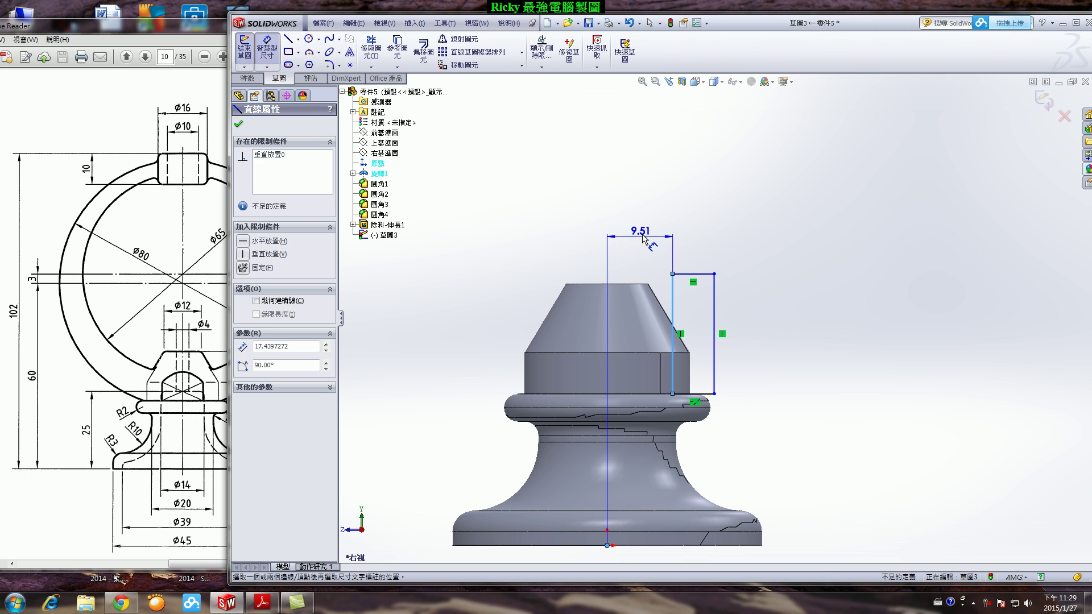
left_click(644, 246)
type("10")
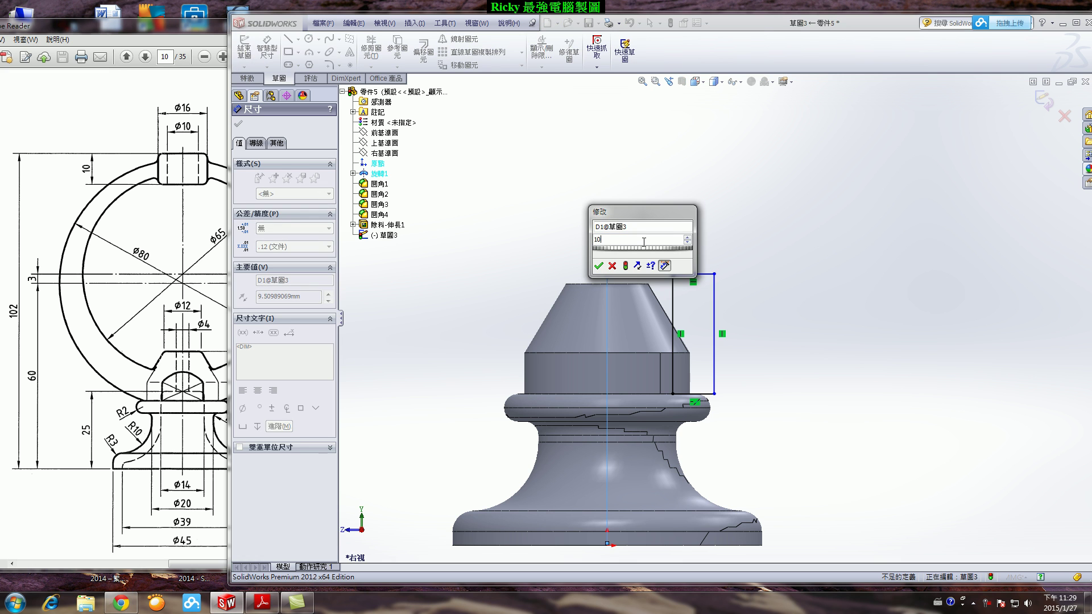
key("Return")
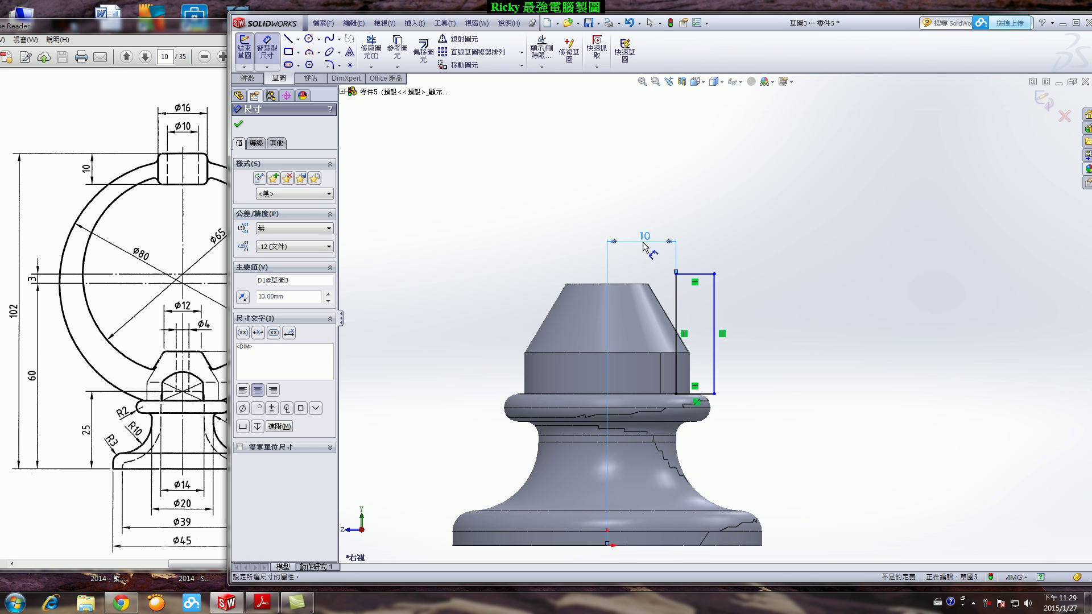
left_click(241, 125)
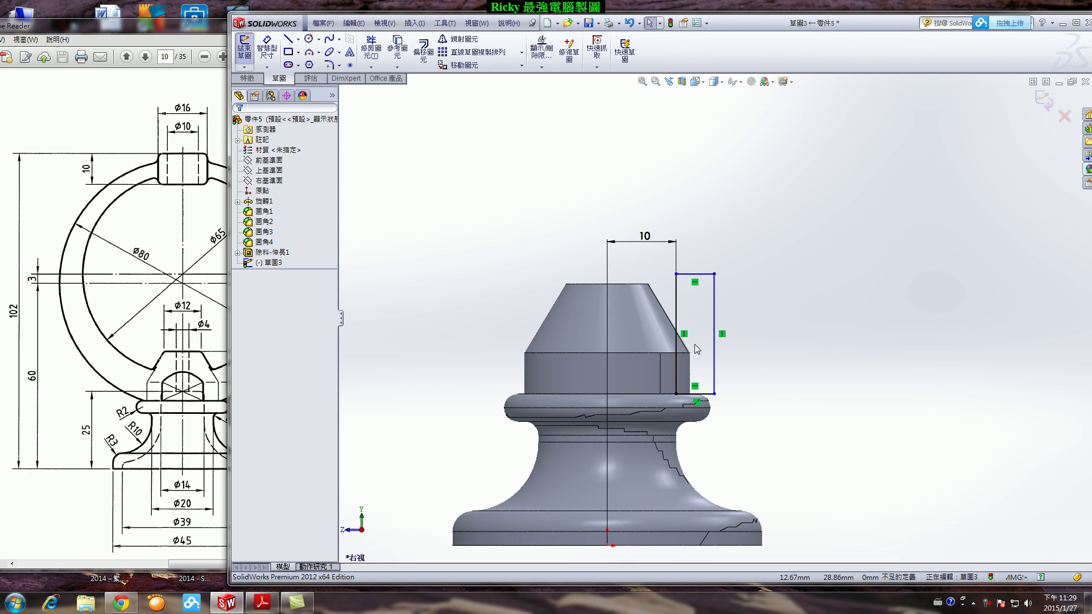
scroll(695, 354, "down", 3)
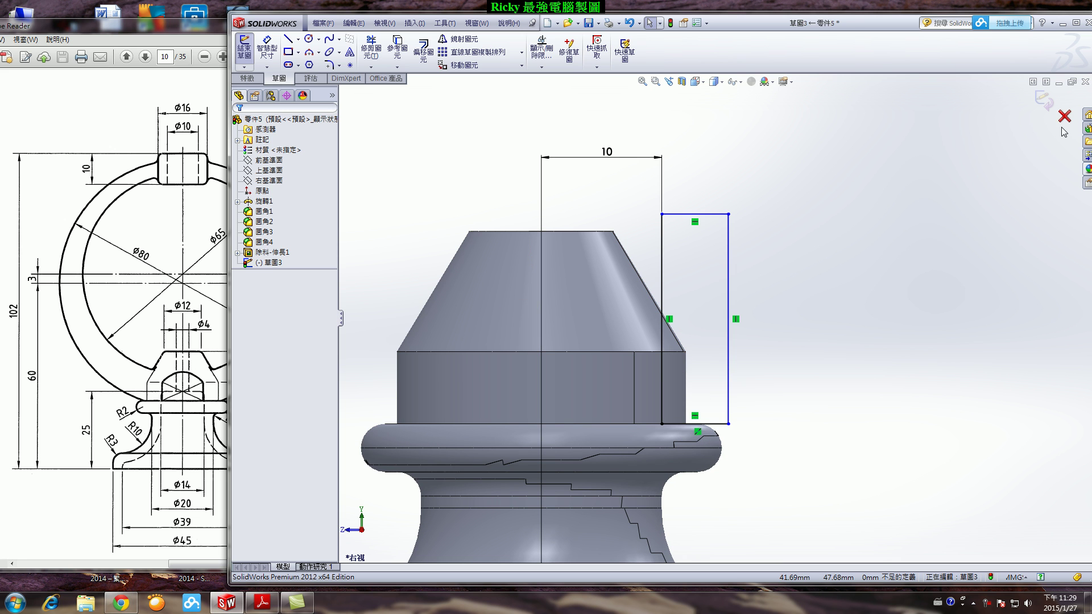
Exit the sketch and extrude-cut it mid-plane 39 mm, shaving a flat onto the cone.
left_click(1049, 100)
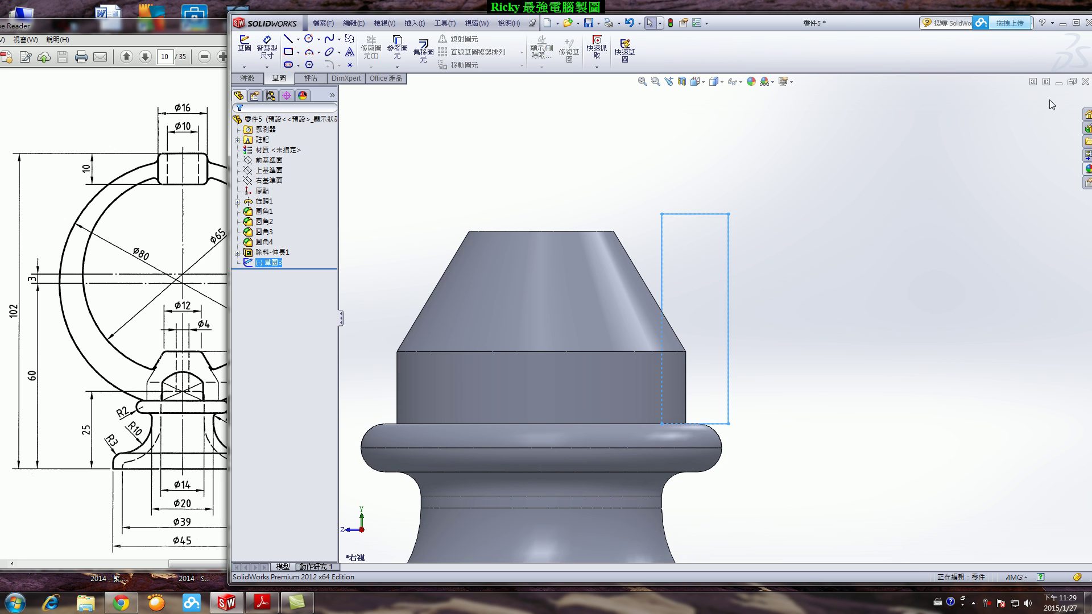
middle_click_drag(842, 201, 803, 245)
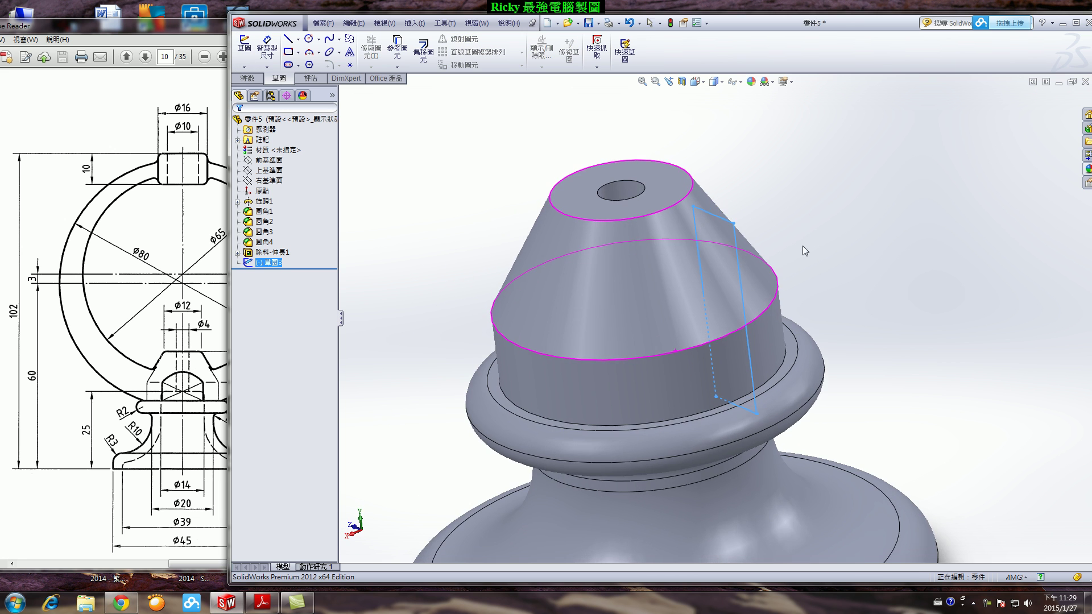
left_click(248, 78)
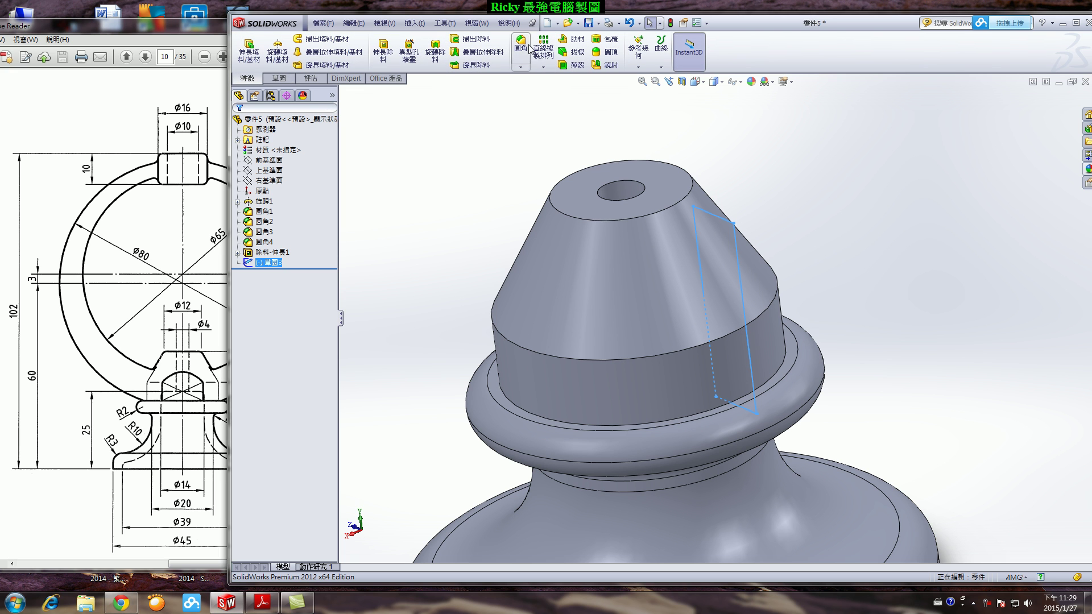
left_click(383, 48)
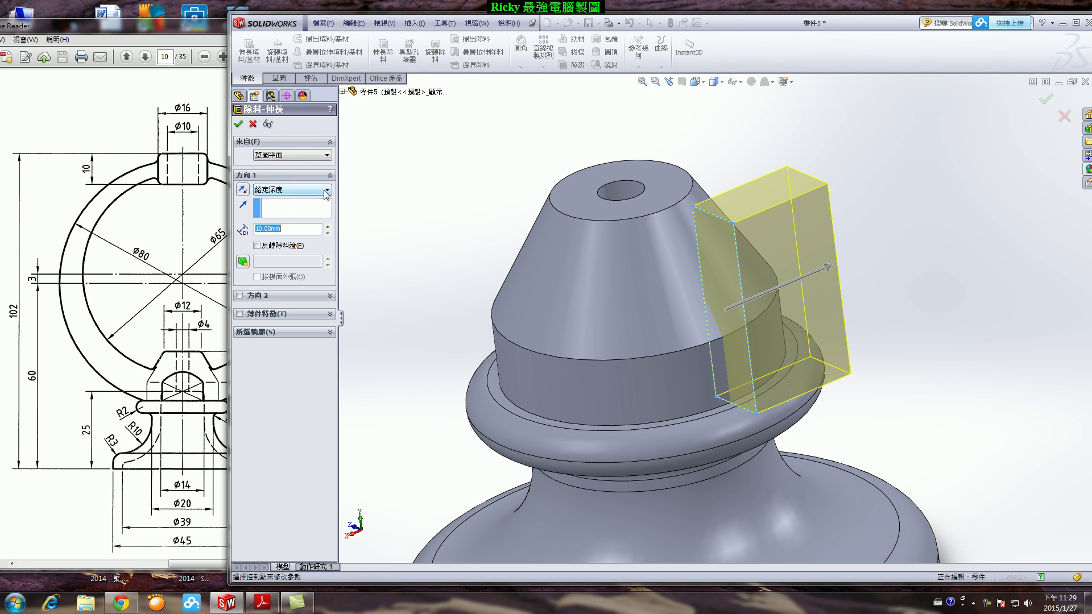
left_click(326, 192)
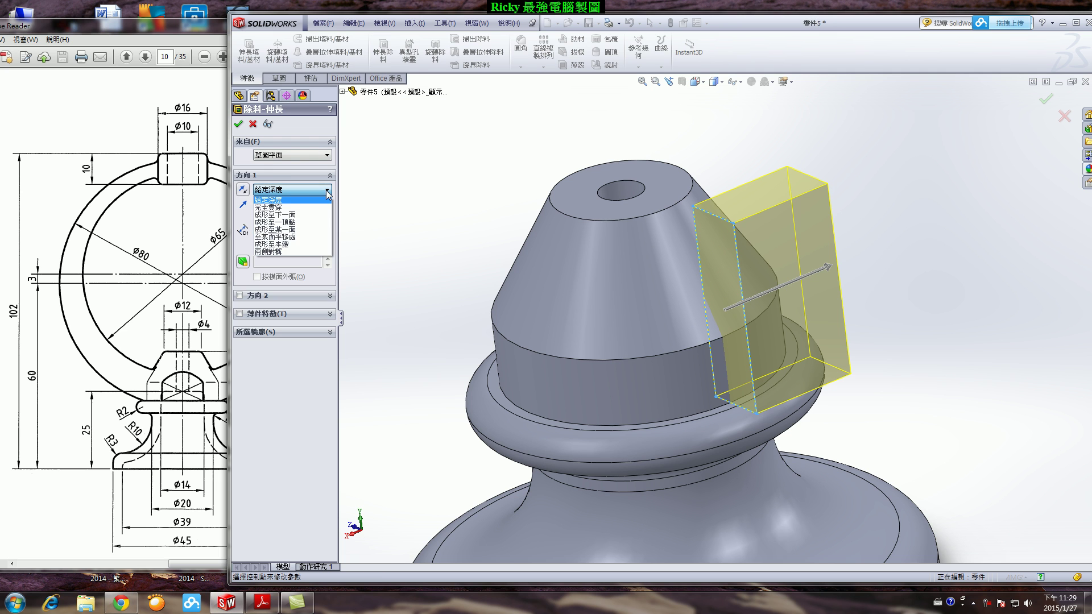
left_click(281, 252)
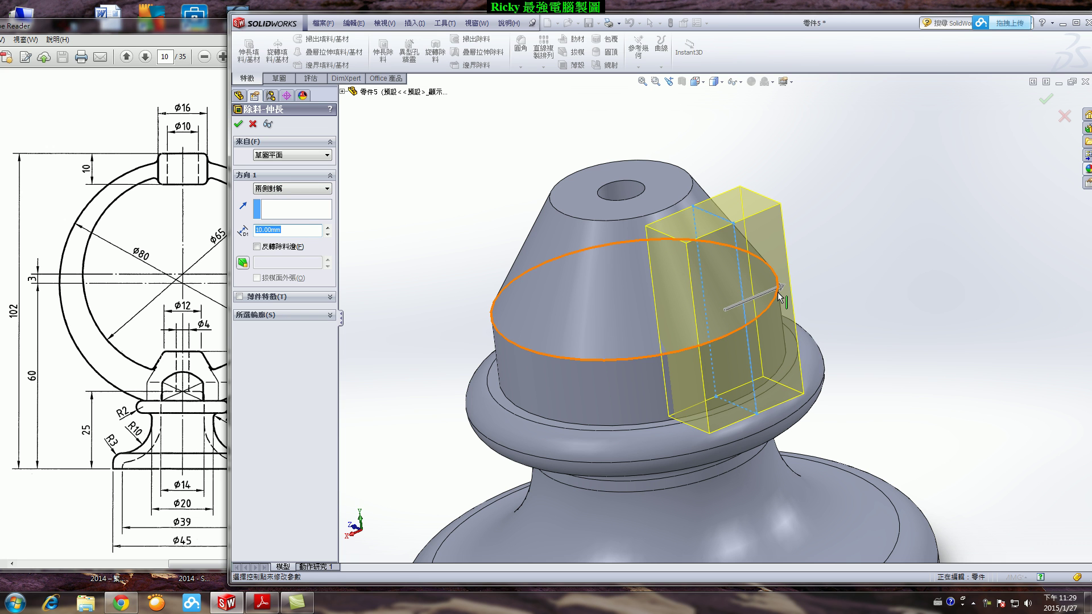
left_click_drag(781, 289, 909, 221)
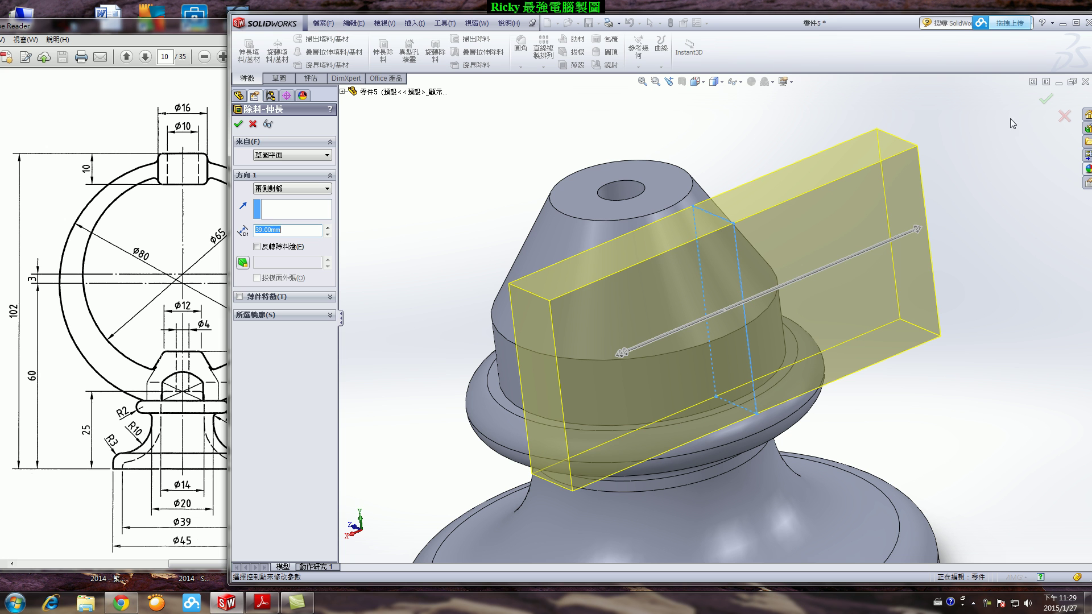
left_click(1045, 99)
mouse_move(925, 240)
middle_mouse_down()
mouse_move(848, 216)
mouse_move(783, 277)
middle_mouse_up()
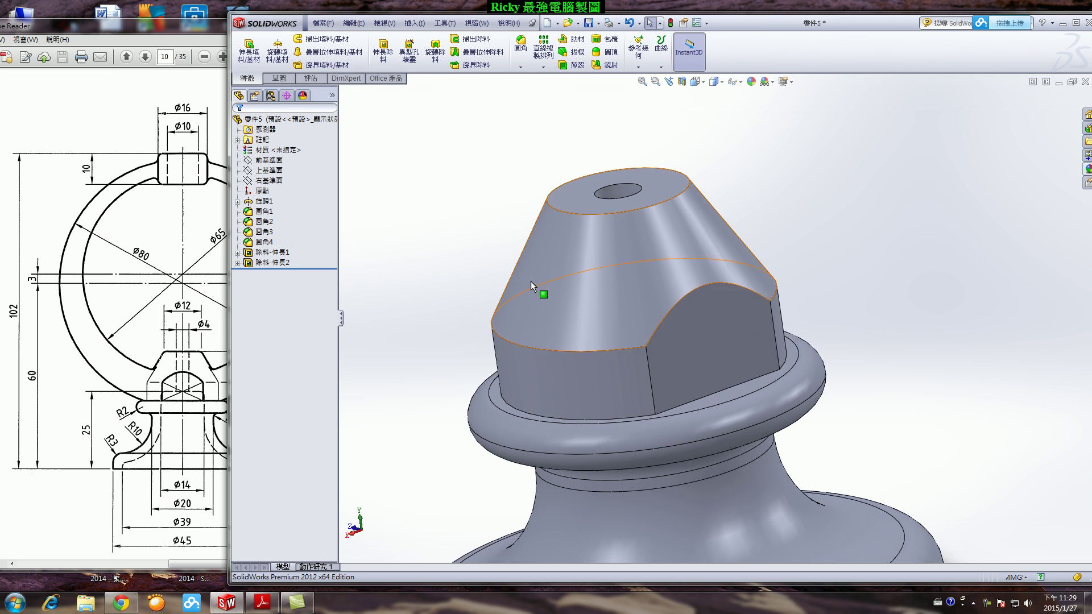
Mirror the 除料-伸長2 flat cut across the Front Plane and view the part isometrically.
left_click(270, 264)
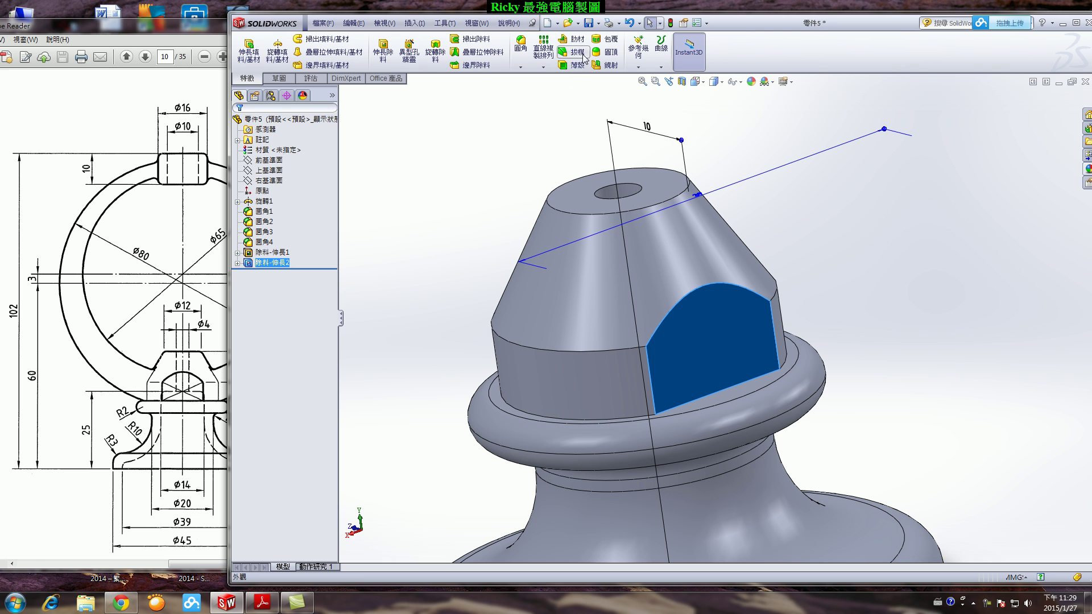
left_click(541, 68)
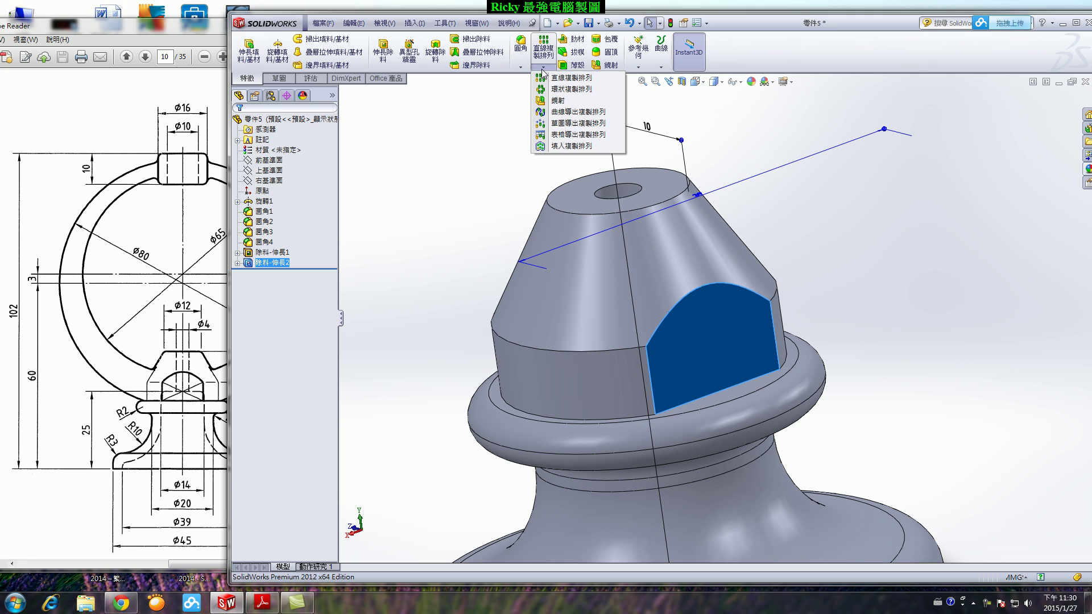
left_click(560, 103)
left_click(343, 92)
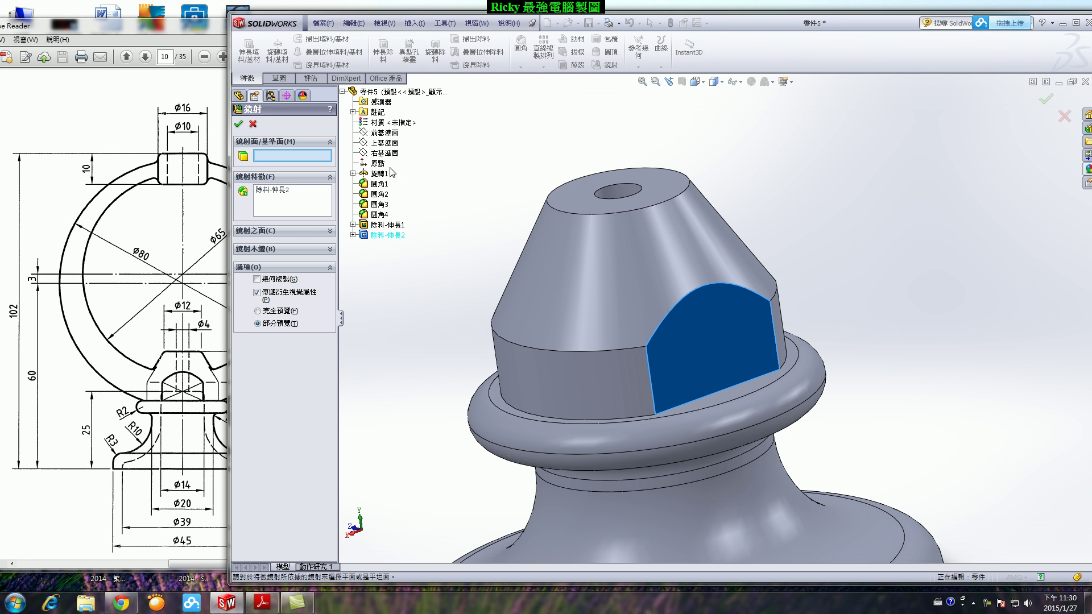
left_click(385, 136)
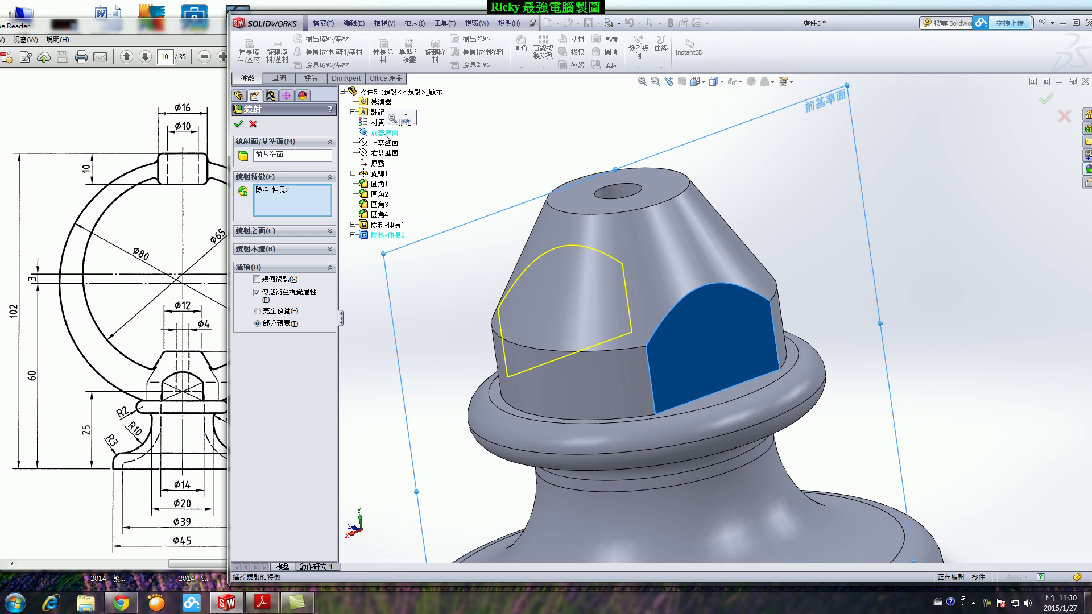
left_click(239, 124)
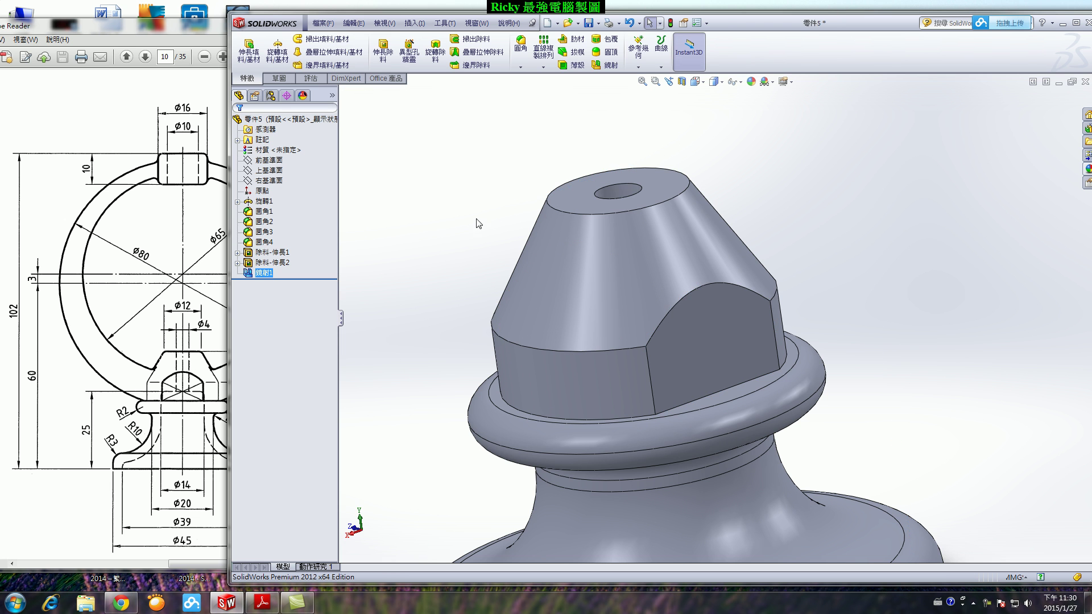
mouse_move(557, 248)
middle_mouse_down()
mouse_move(602, 249)
mouse_move(606, 292)
middle_mouse_up()
scroll(602, 248, "down", 3)
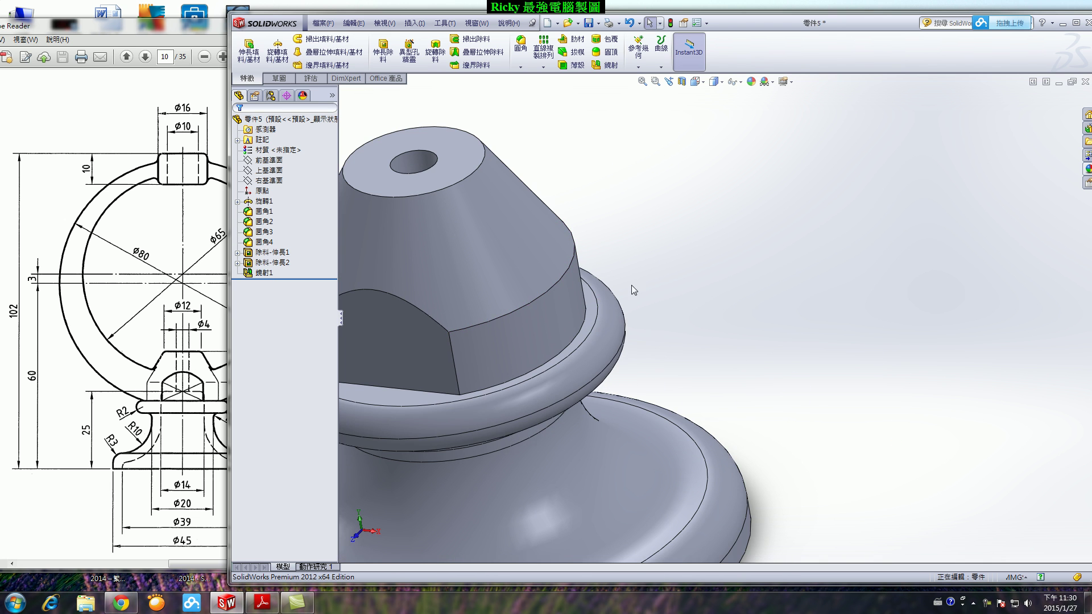
left_click(696, 81)
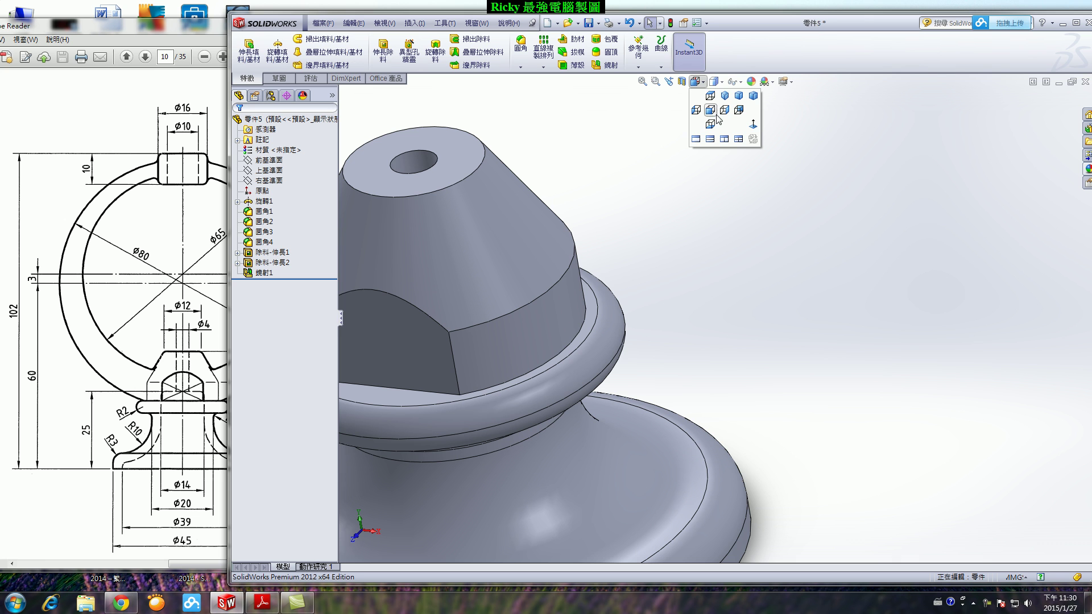
left_click(724, 96)
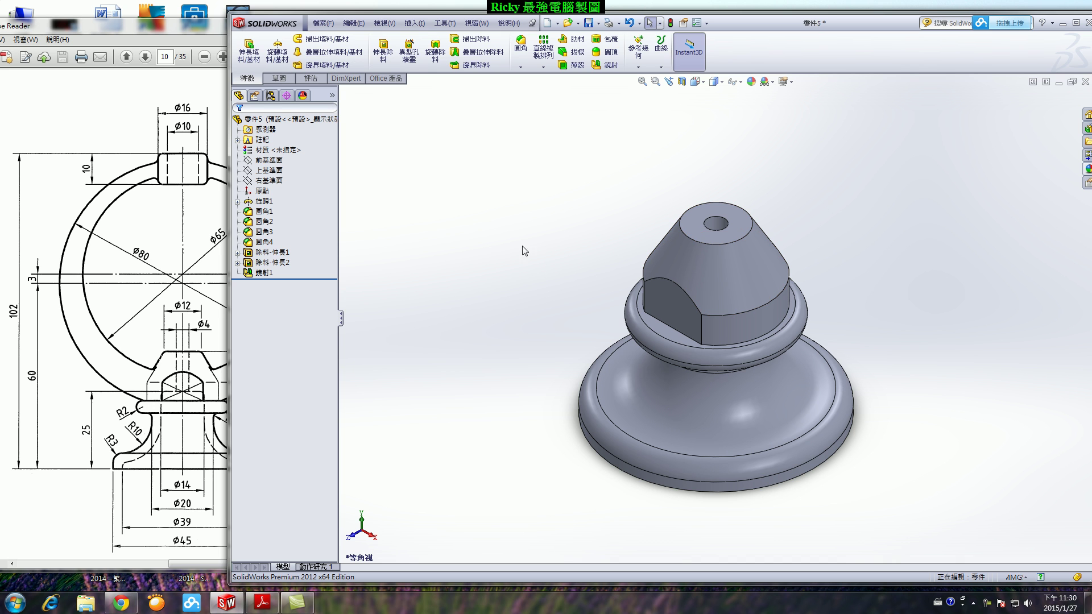
Start a new sketch on the Front Plane, viewed face-on.
left_click(280, 78)
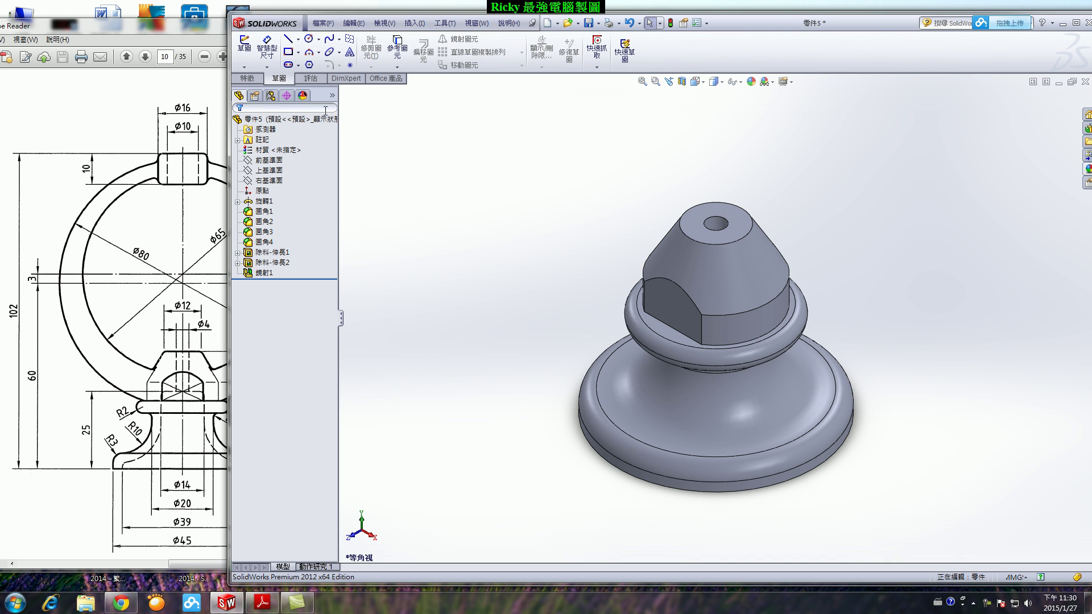
left_click(244, 47)
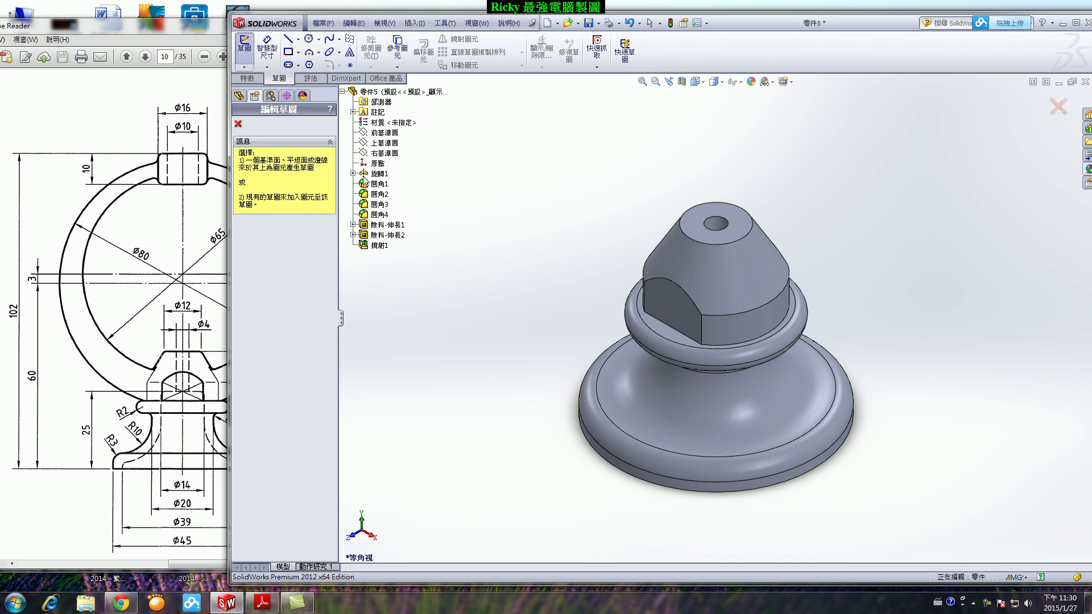
left_click(390, 137)
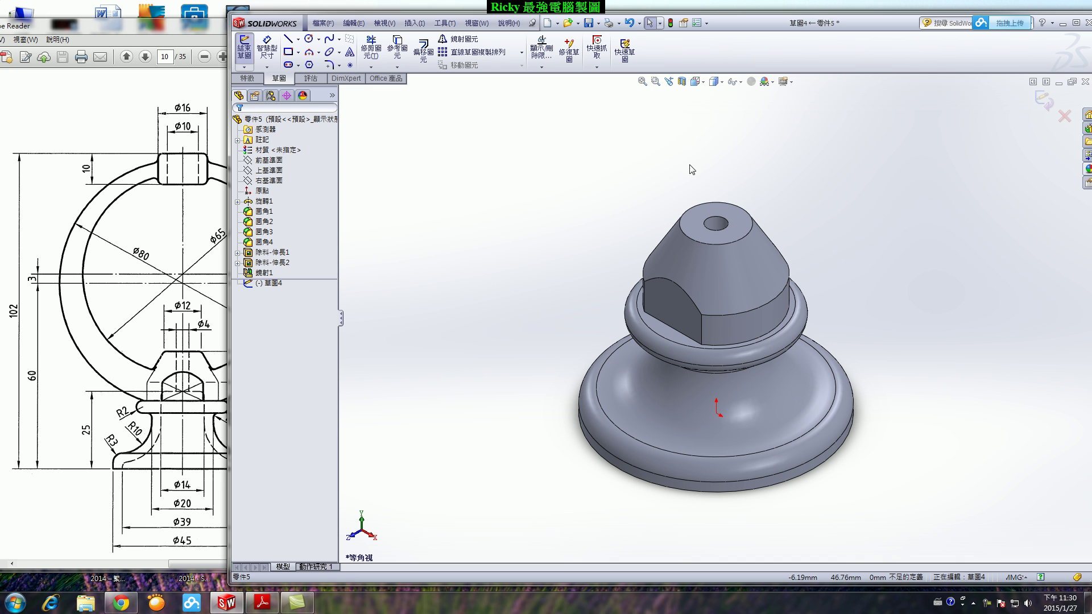
left_click(697, 81)
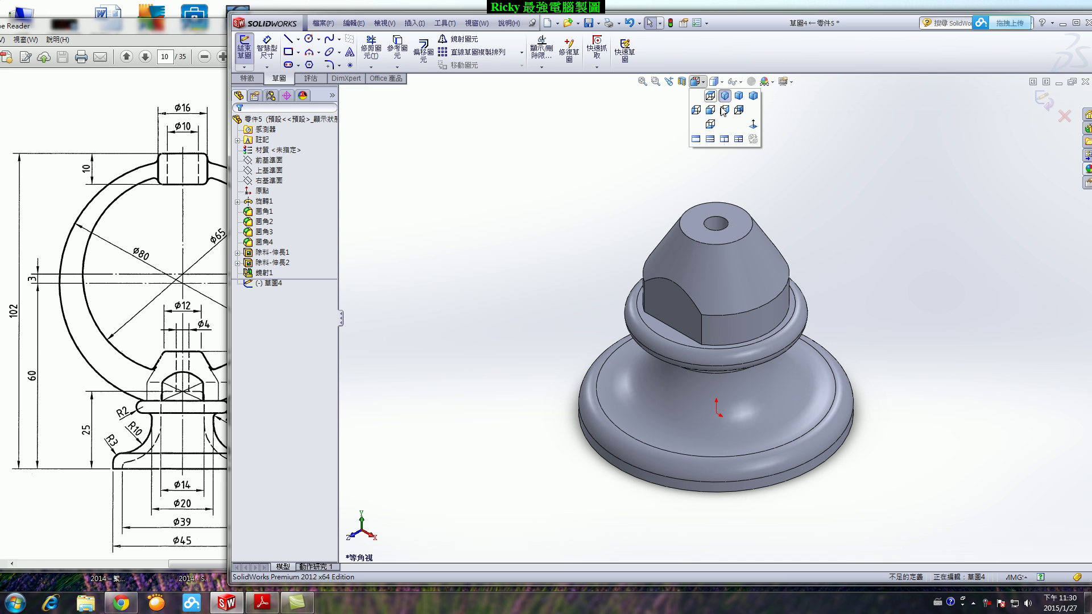
left_click(752, 125)
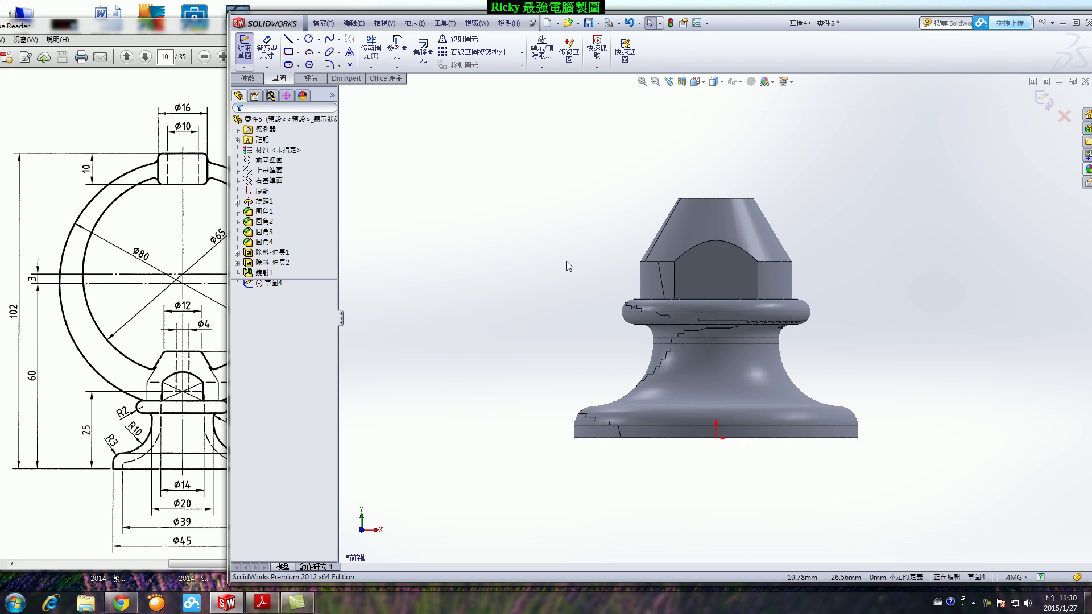
Draw a vertical axis line upward from the origin.
left_click(289, 39)
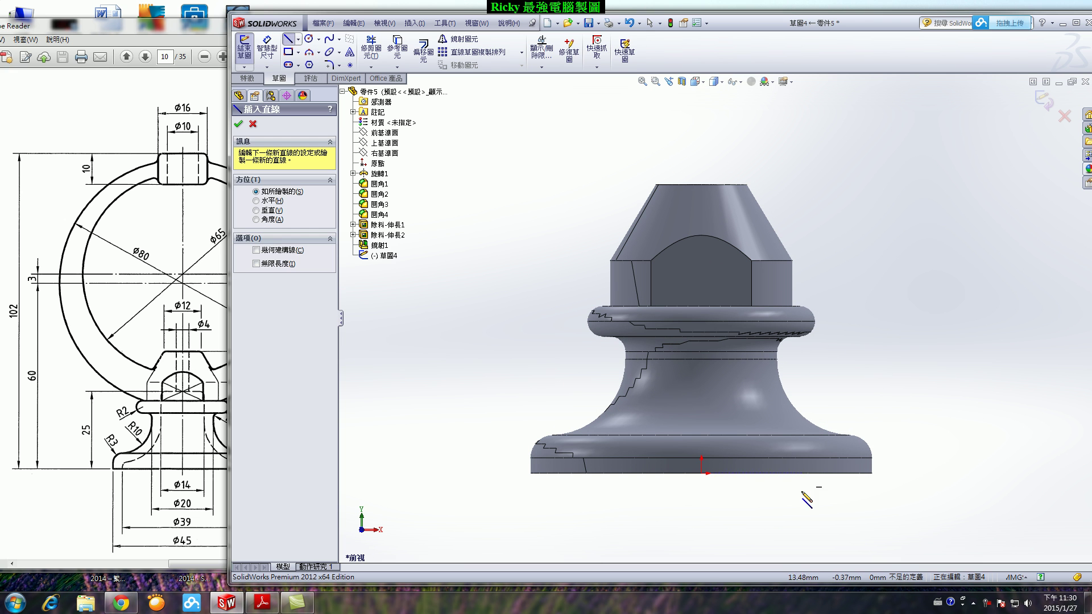
left_click(702, 472)
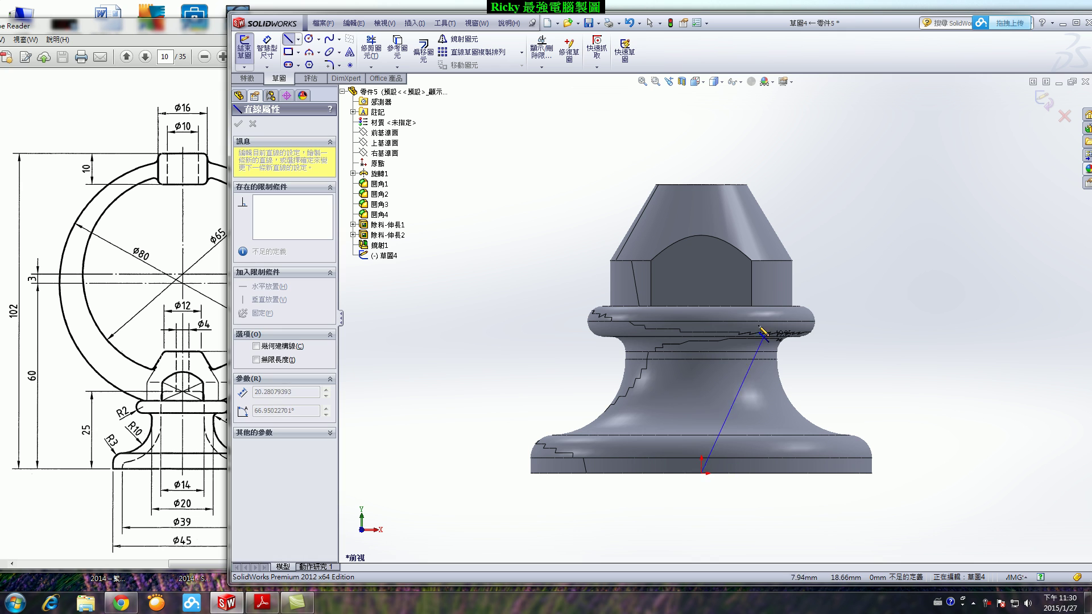
left_click(703, 279)
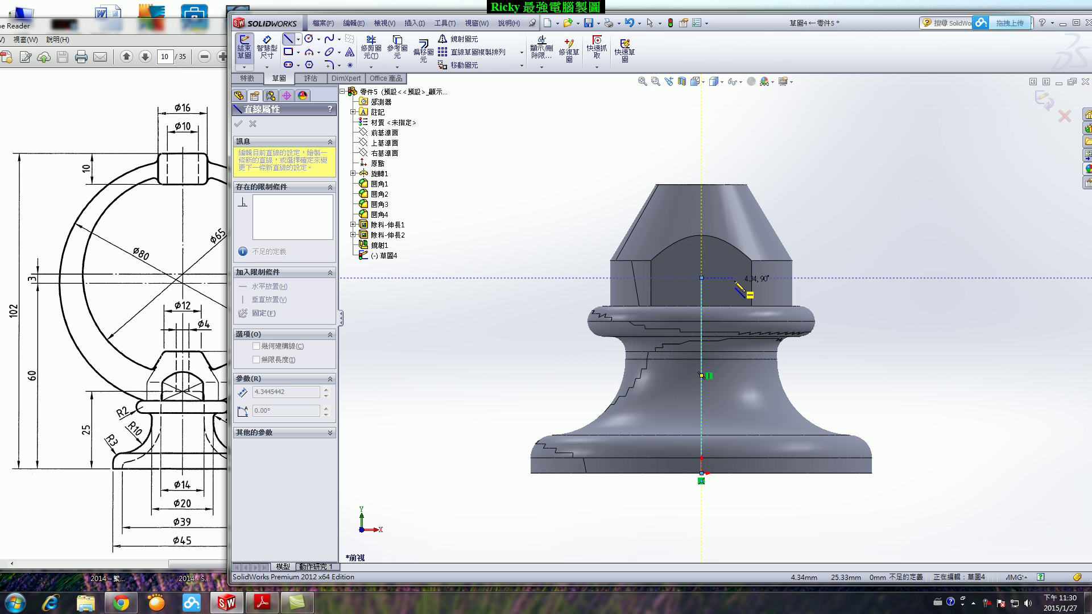
key("Escape")
scroll(848, 389, "down", 3)
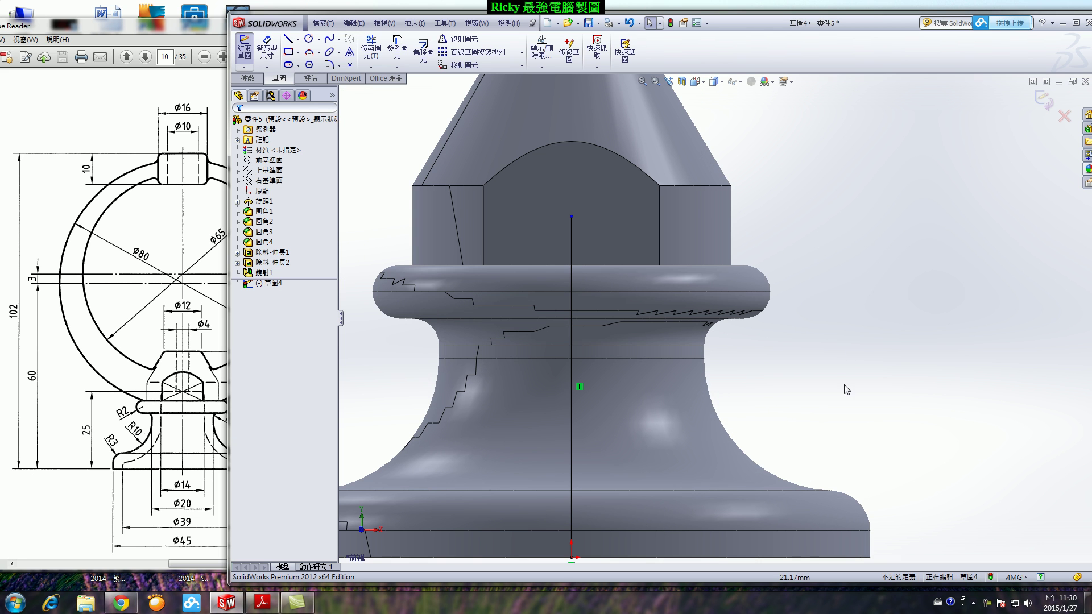
Offset the base's curved edge 3 mm inward.
left_click(425, 52)
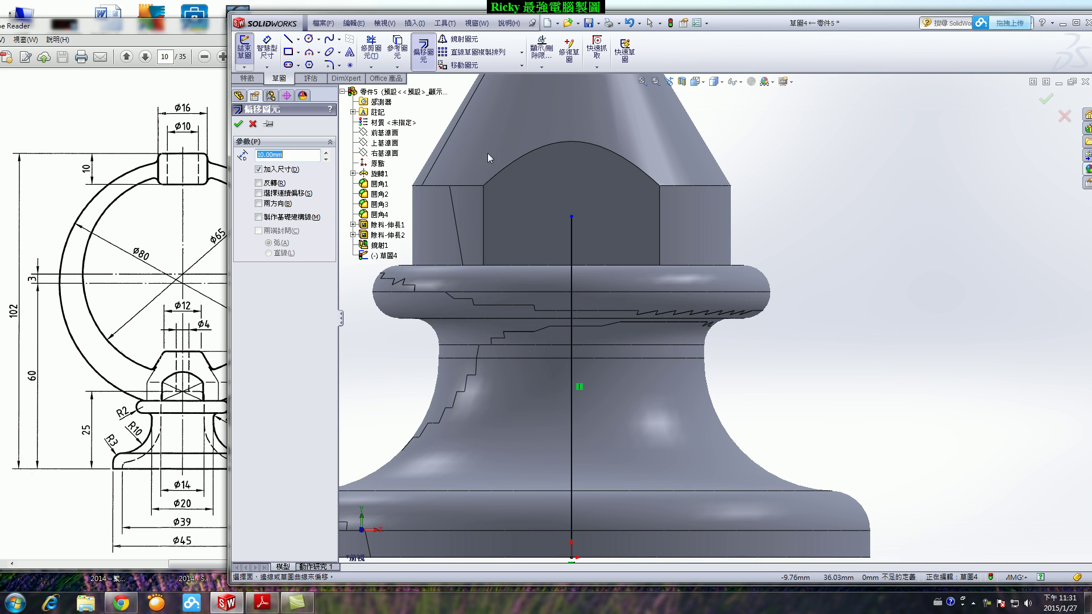
left_click(738, 443)
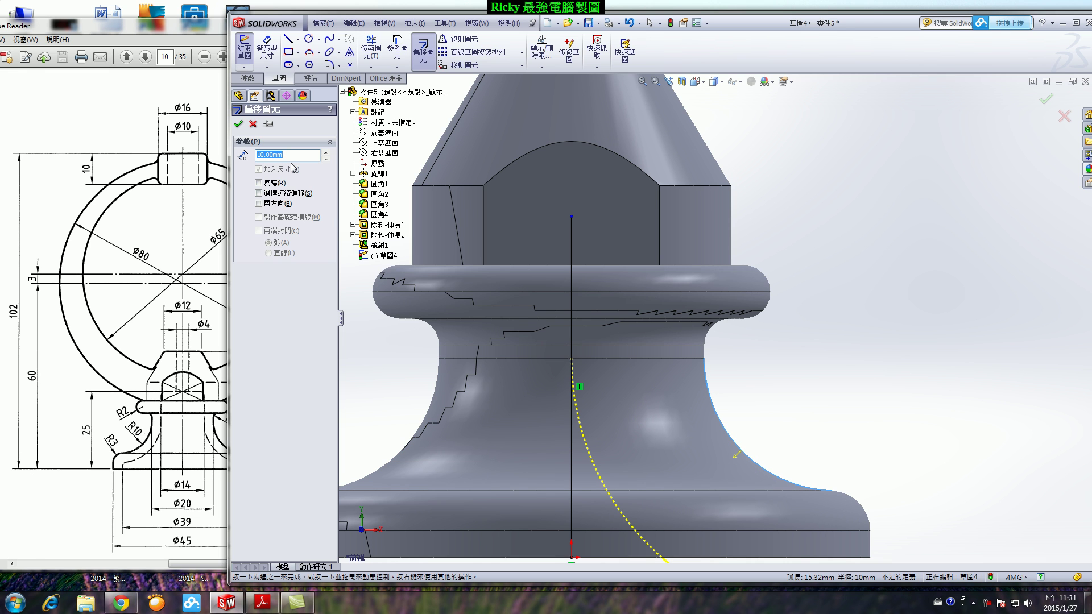
type("3")
key("Return")
left_click(239, 124)
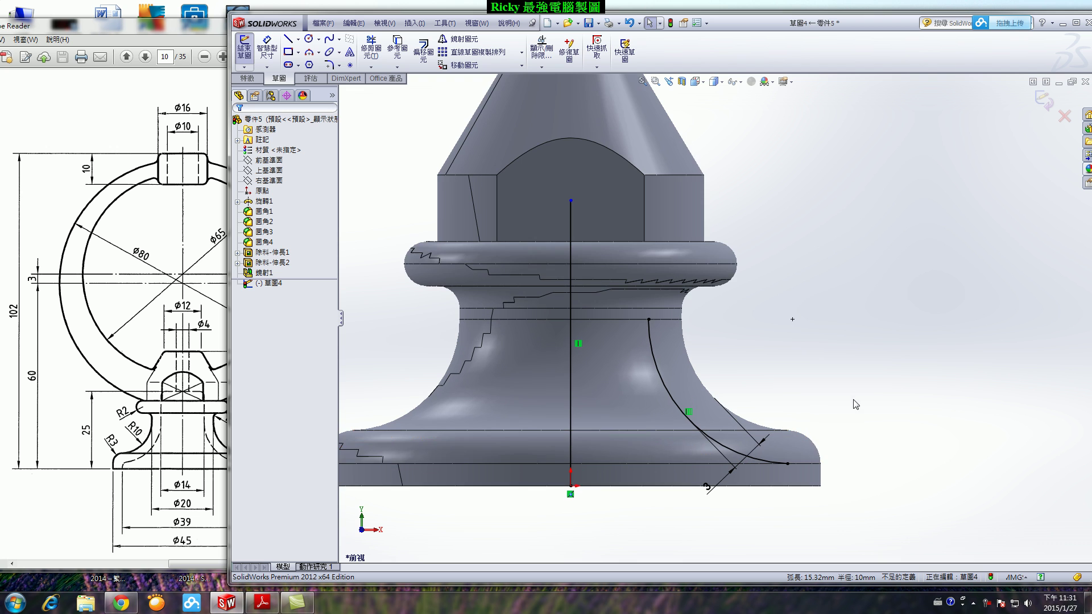
scroll(850, 341, "down", 2)
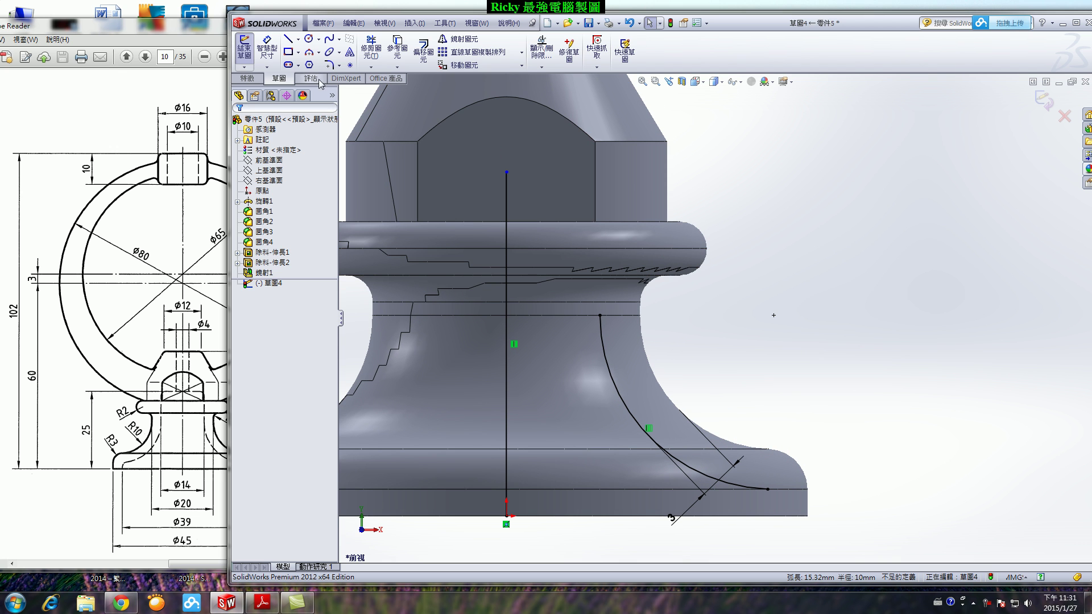
Close the profile with a vertical line down and a horizontal line to the axis.
left_click(288, 39)
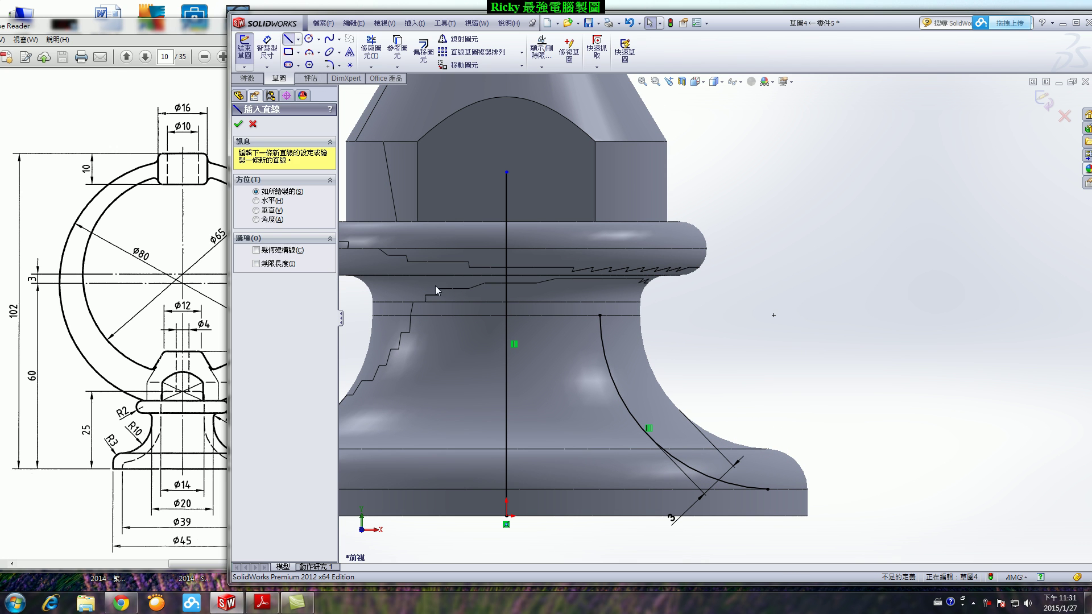
left_click(767, 490)
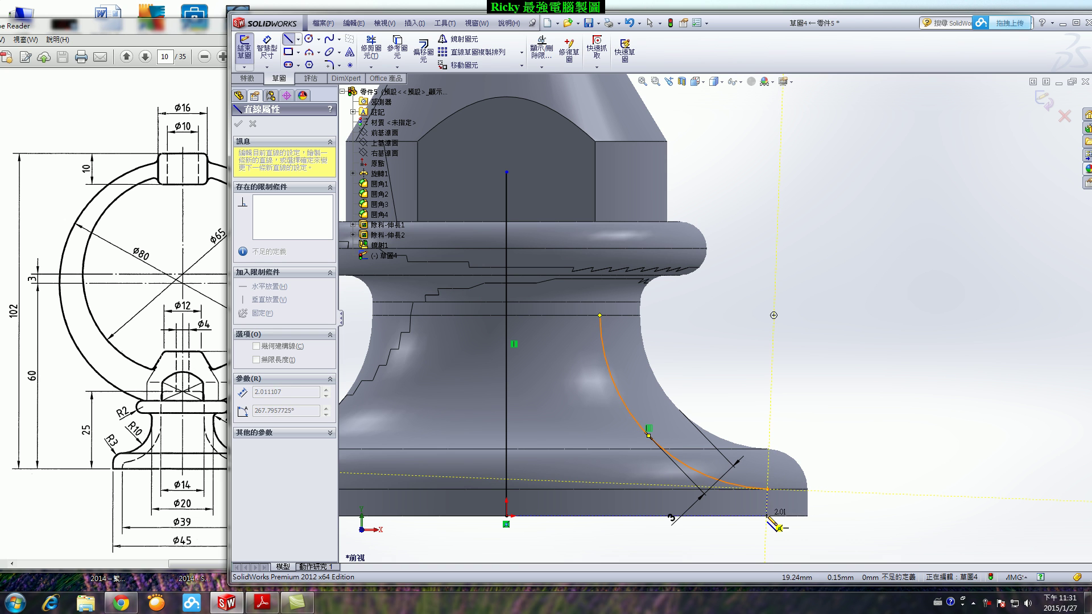
scroll(769, 520, "down", 1)
scroll(765, 500, "down", 1)
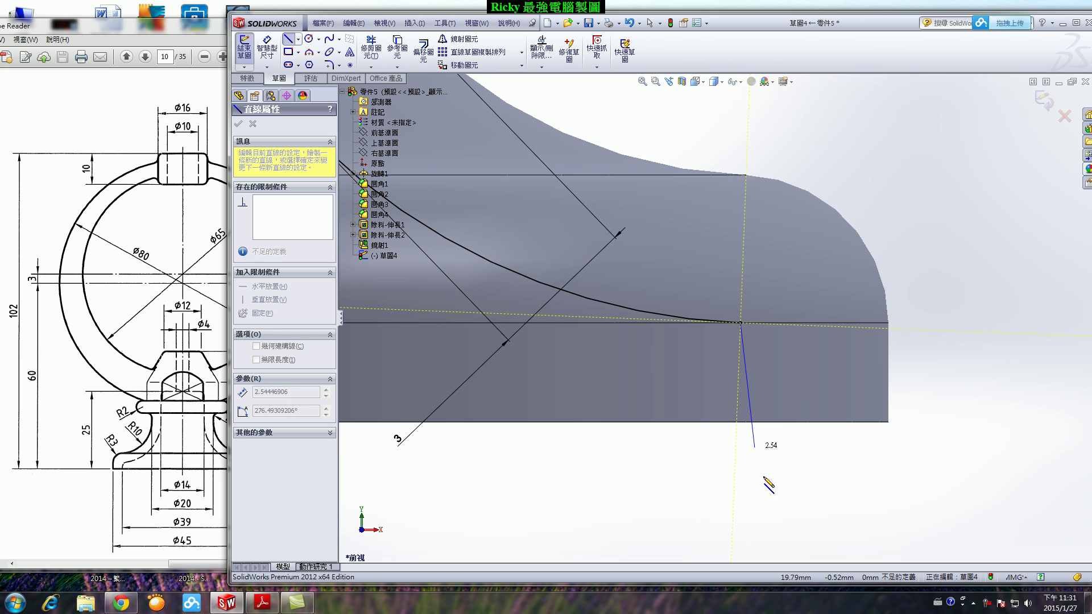
left_click(741, 422)
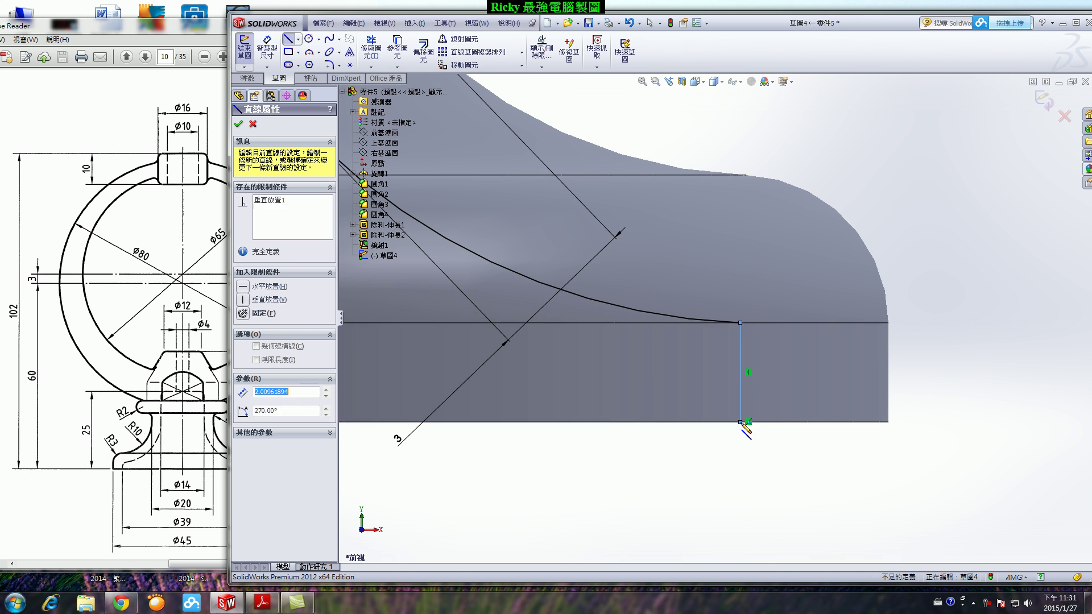
scroll(762, 446, "up", 2)
scroll(769, 453, "up", 1)
scroll(775, 438, "up", 1)
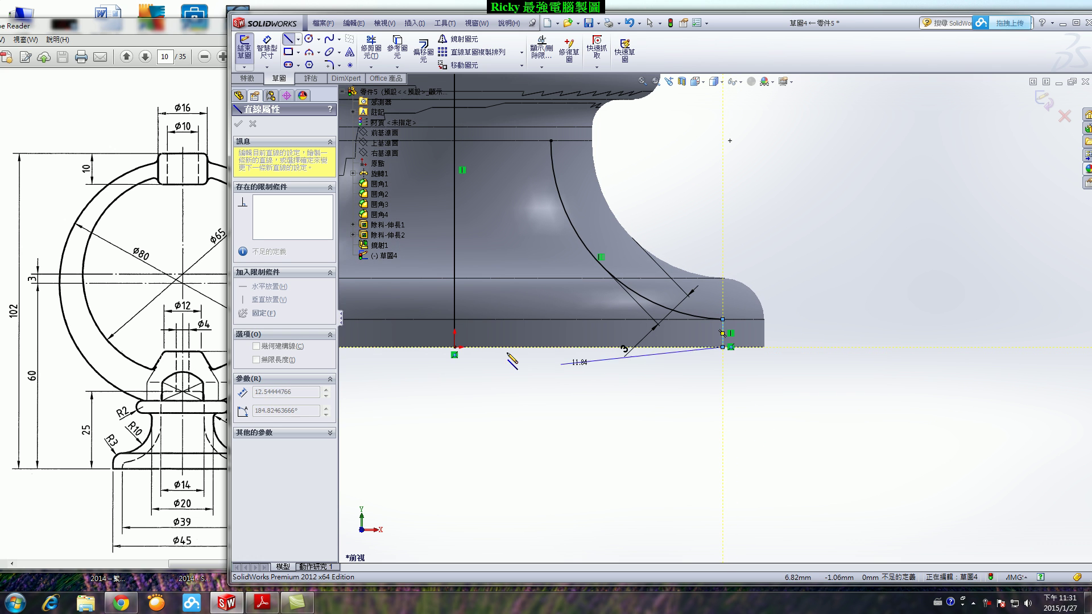
left_click(455, 347)
key("Escape")
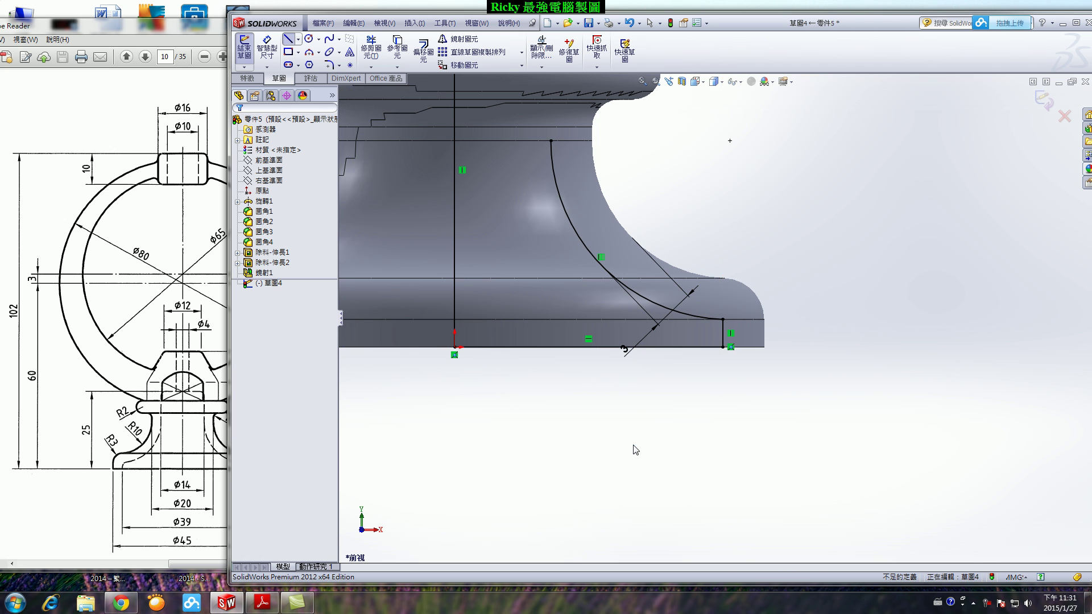
scroll(650, 407, "up", 2)
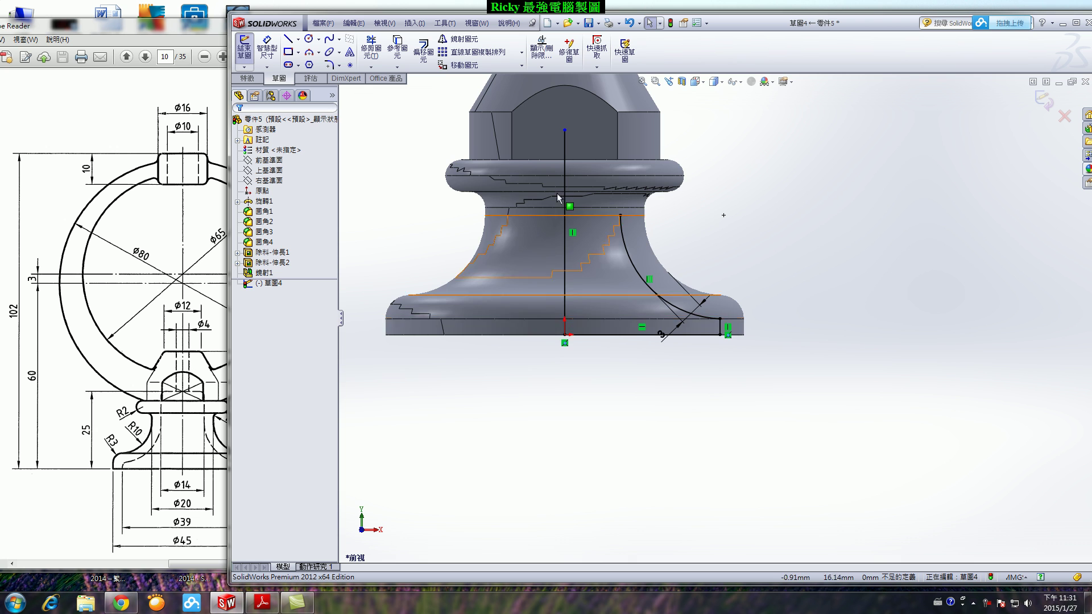
scroll(569, 227, "down", 3)
Dimension the vertical centreline to 25 mm.
left_click(266, 50)
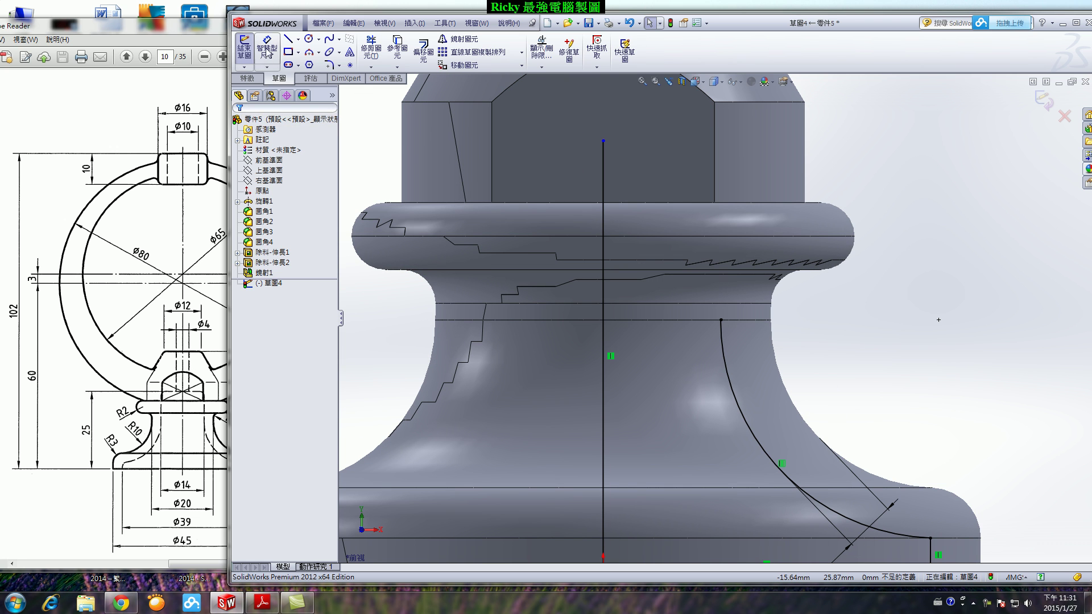
left_click(603, 326)
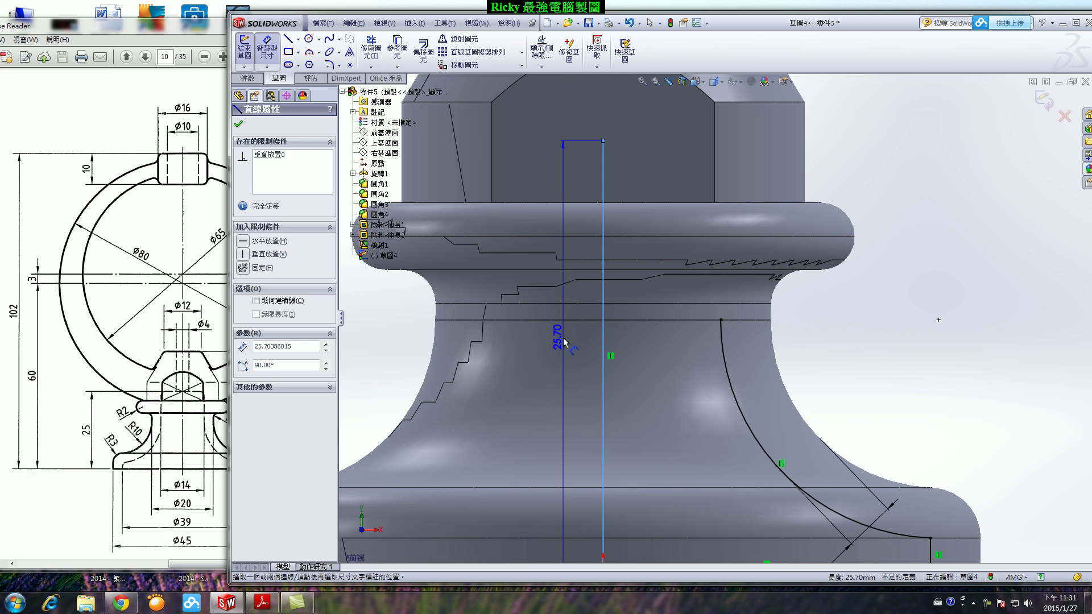
left_click(563, 337)
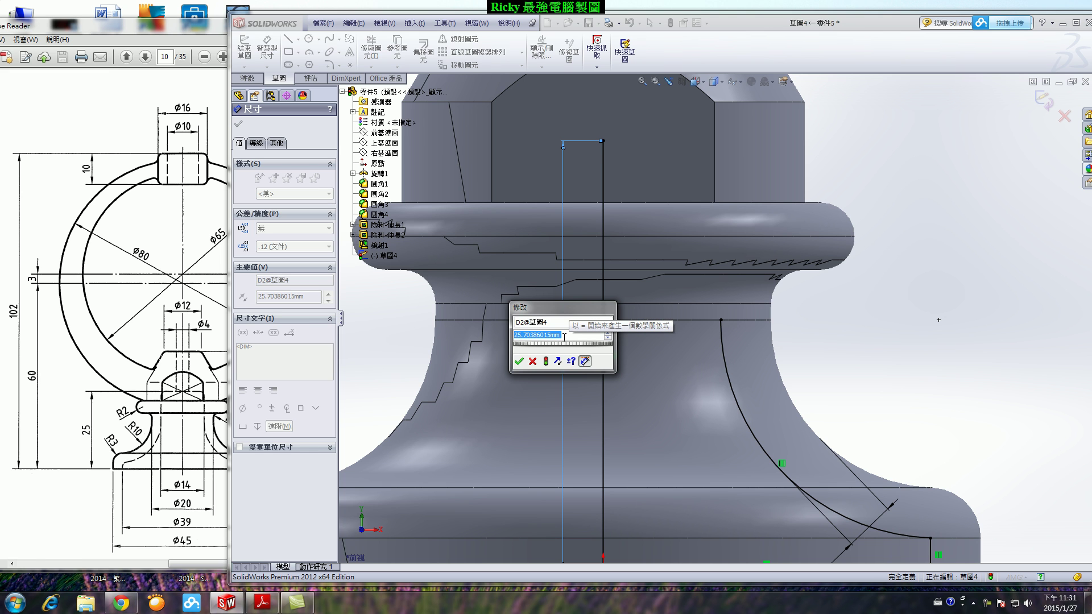
type("25")
key("Return")
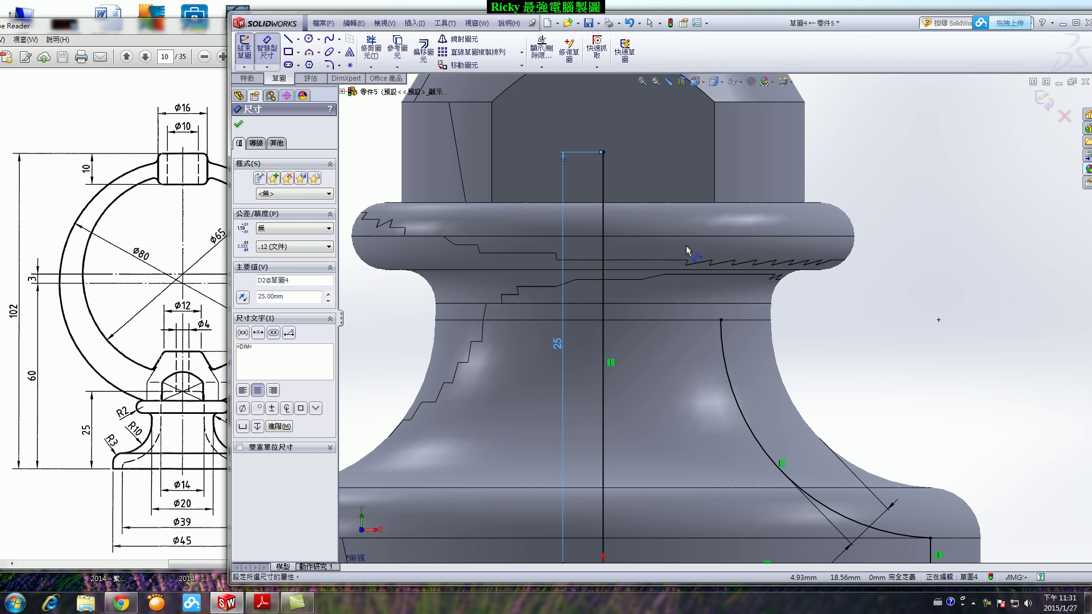
Draw a horizontal line right from the centreline's top and dimension it 7 mm.
left_click(289, 38)
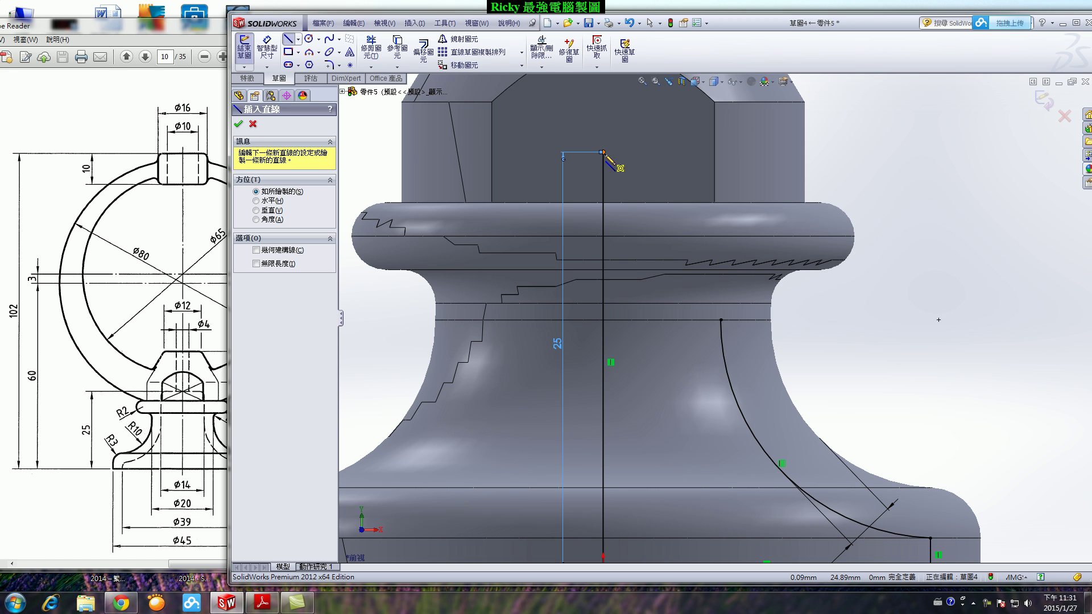
left_click(604, 153)
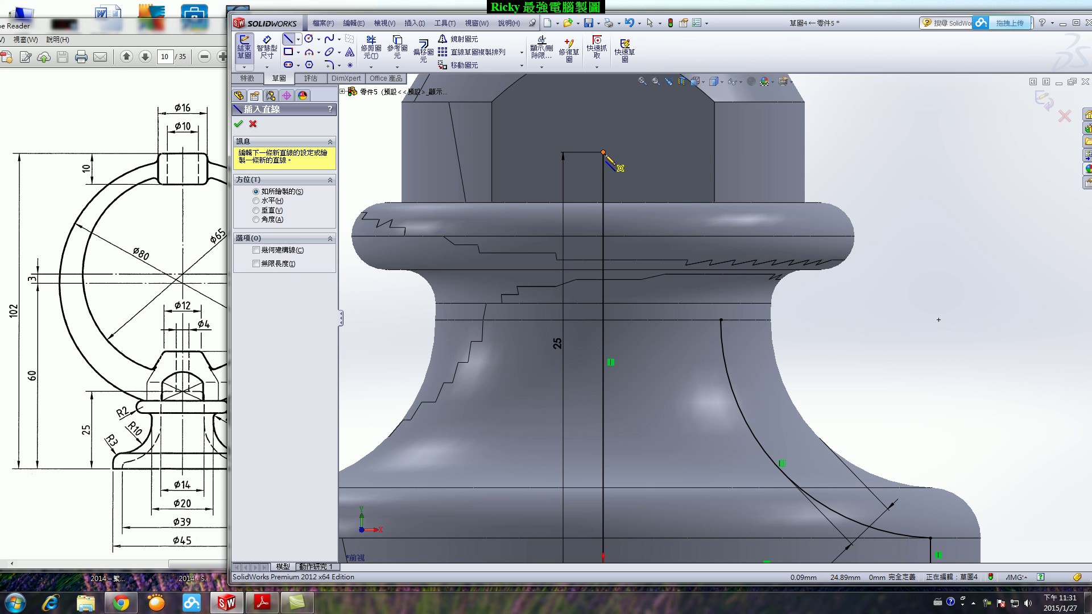
left_click(697, 152)
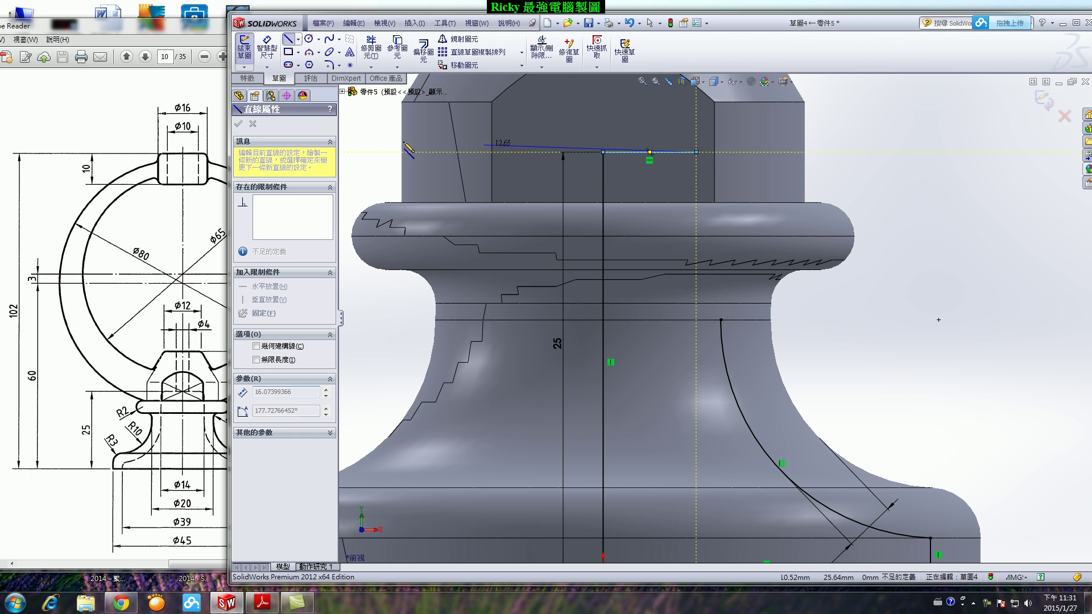
left_click(267, 49)
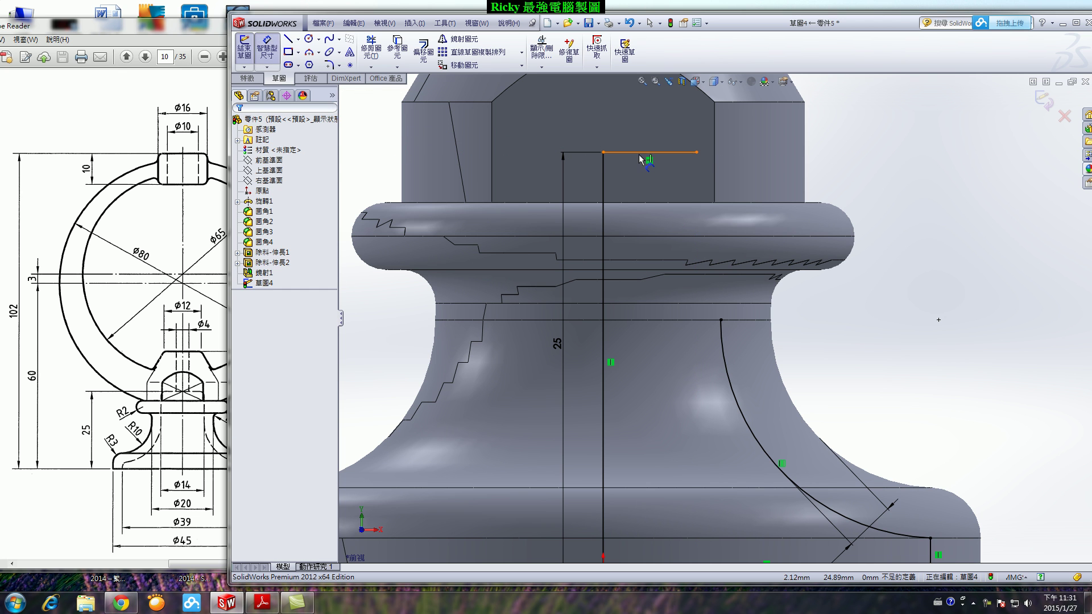
left_click(640, 153)
left_click(640, 132)
type("7")
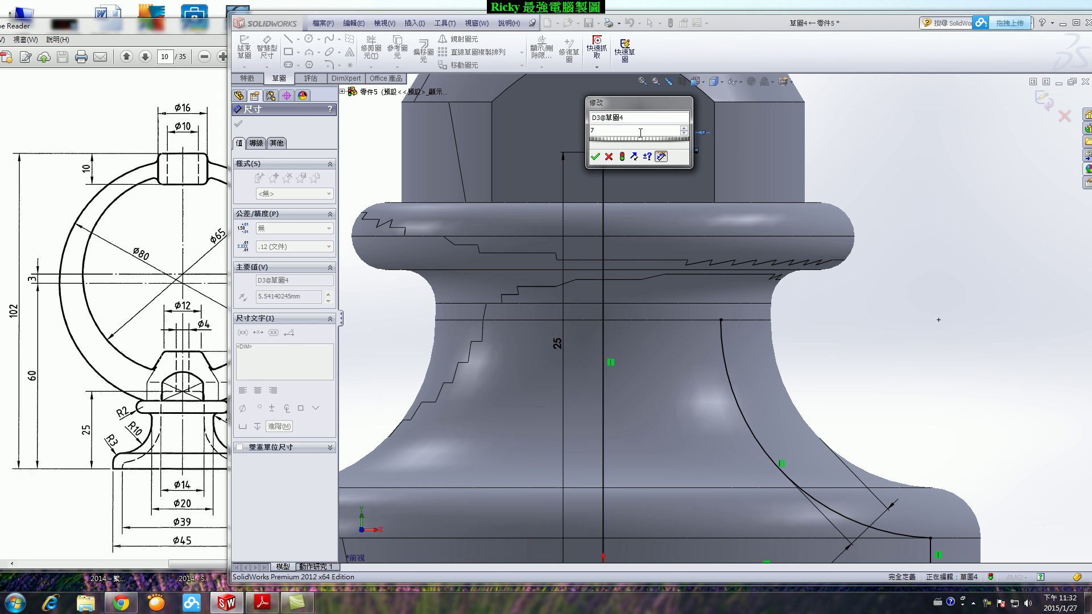
key("Return")
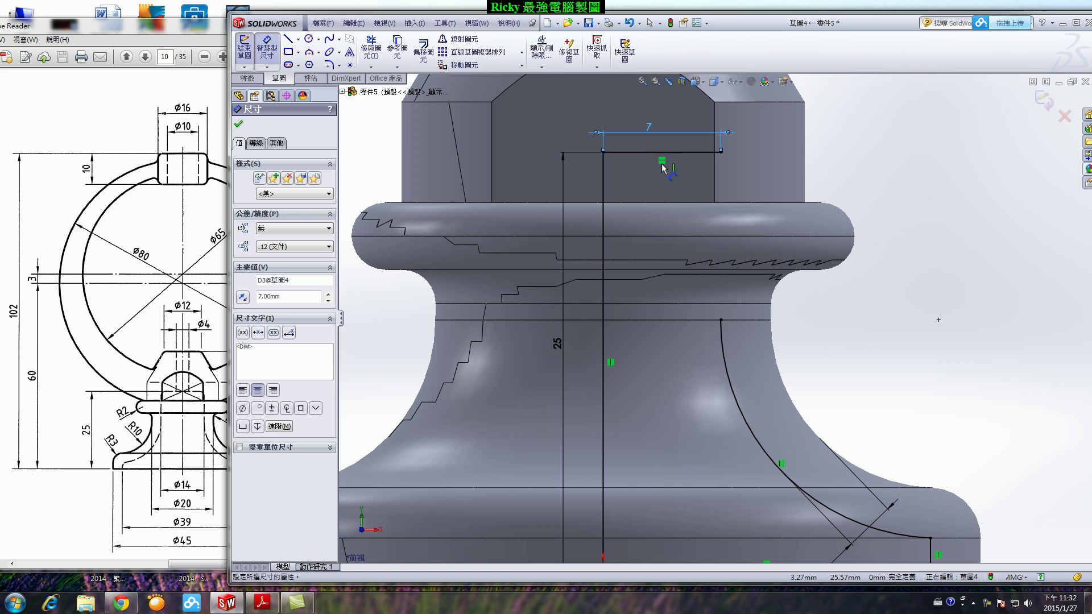
Draw a vertical line from the 7 mm line's right end down to the arc.
left_click(290, 39)
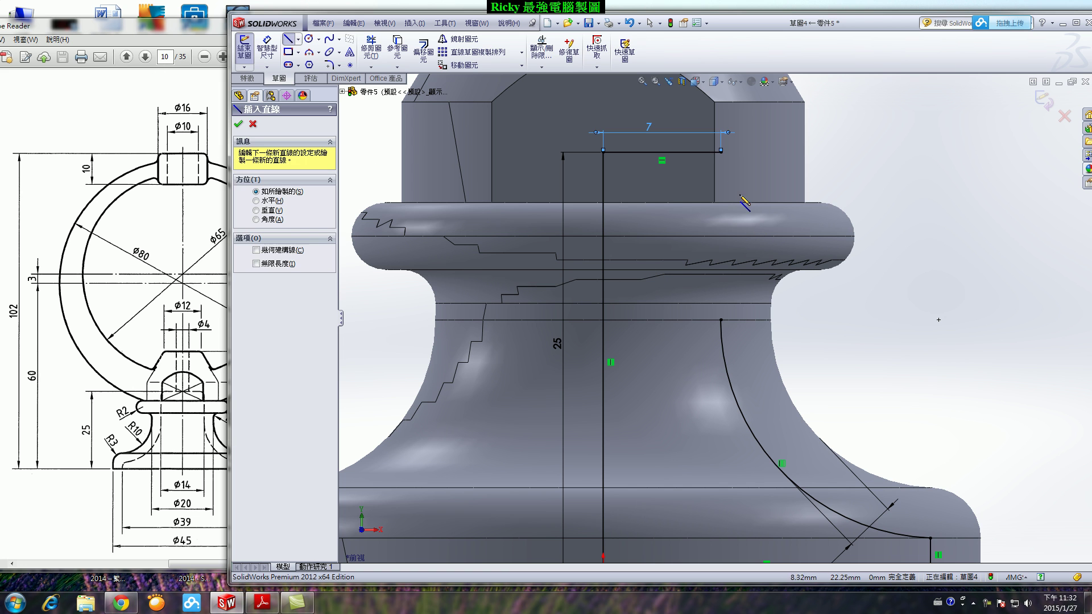
left_click(721, 152)
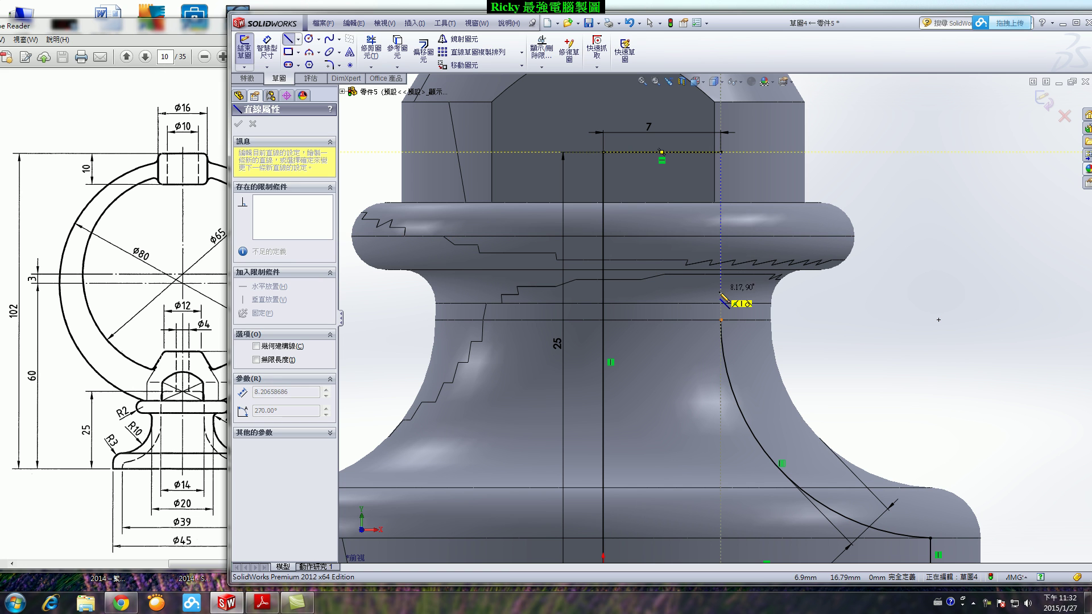
left_click(721, 320)
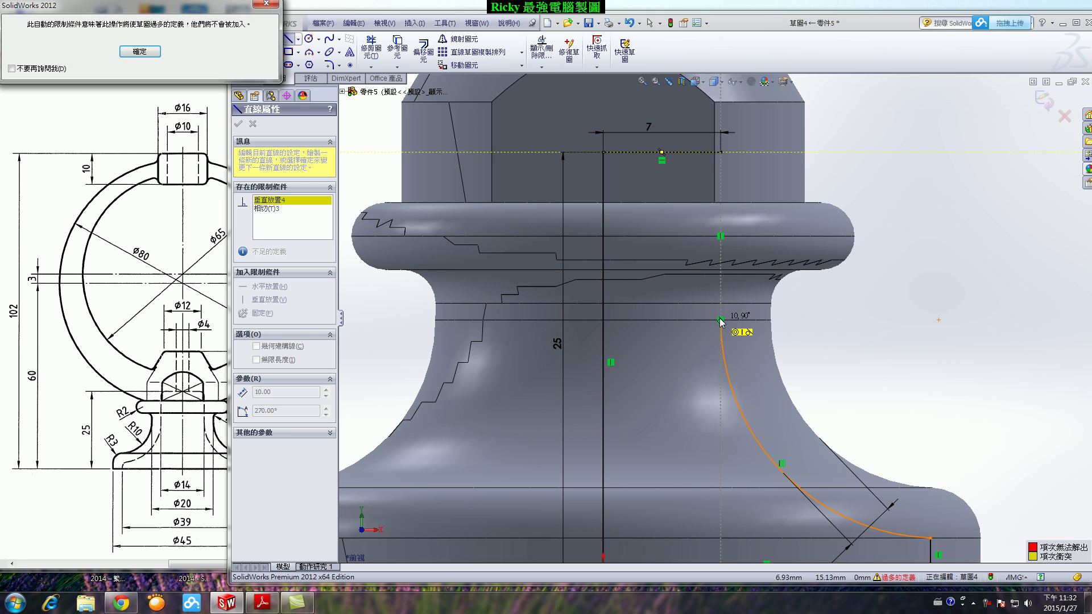
left_click(151, 52)
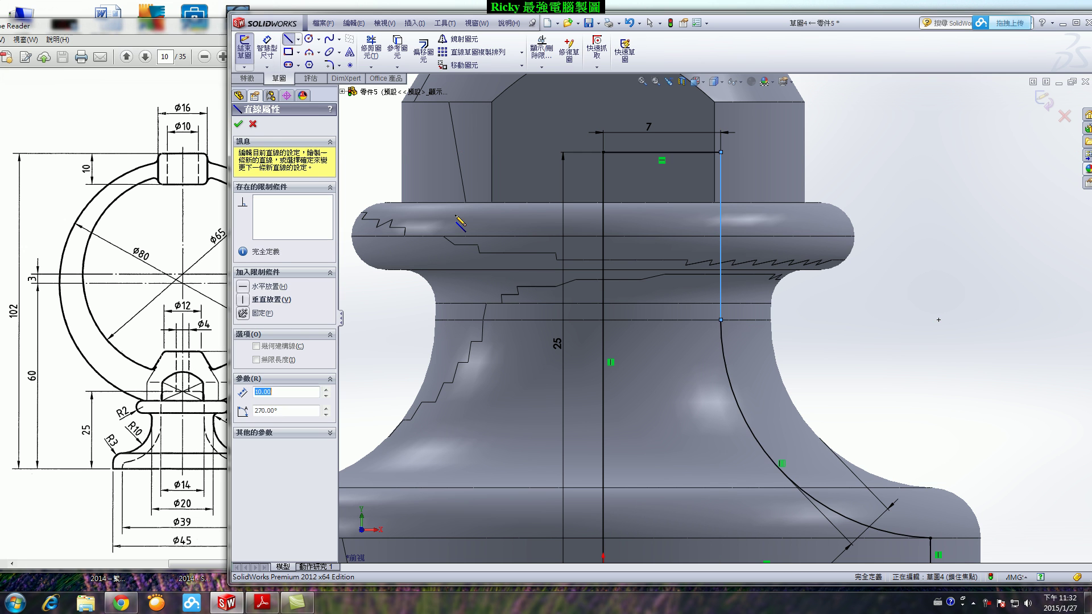
scroll(816, 235, "down", 2)
key("Escape")
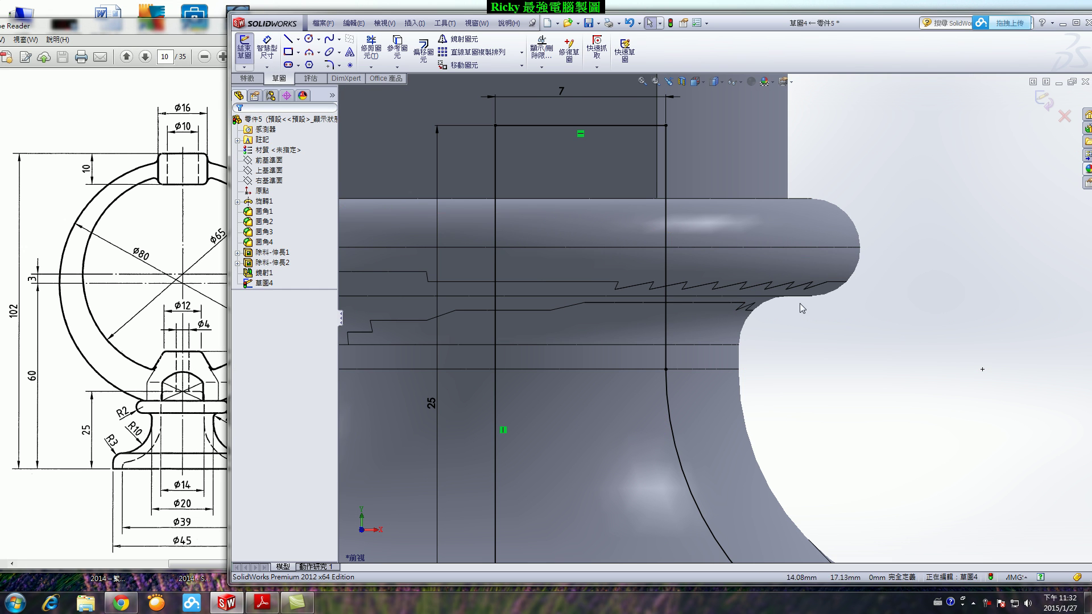
scroll(663, 189, "up", 2)
scroll(718, 285, "down", 1)
scroll(740, 302, "down", 1)
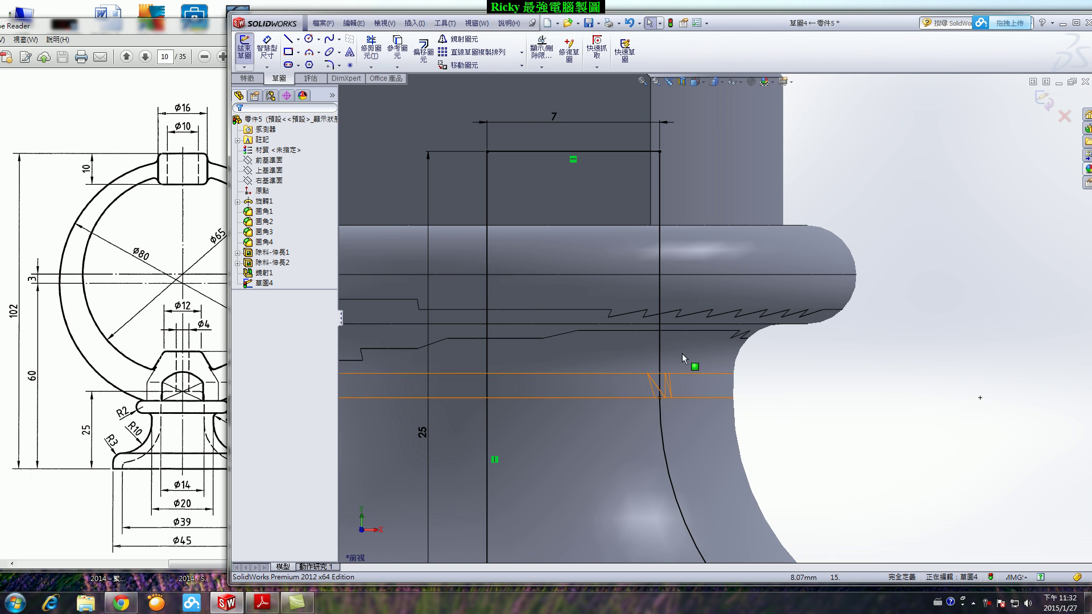
scroll(664, 398, "up", 2)
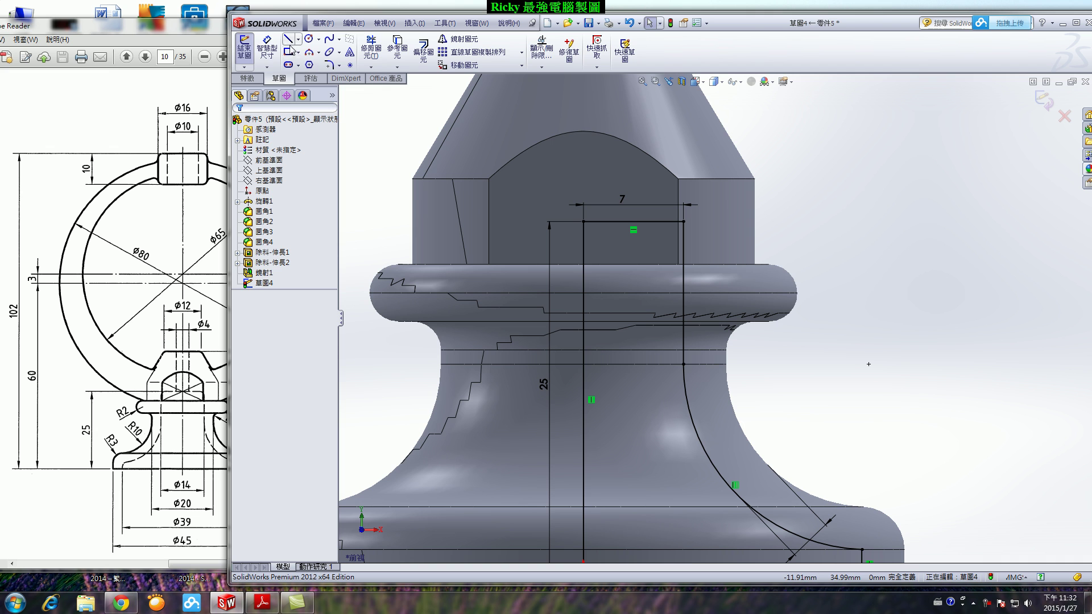
Try horizontal dimensions (12.50, 19.50) on the vertical lines, cancelling them unadded.
left_click(267, 49)
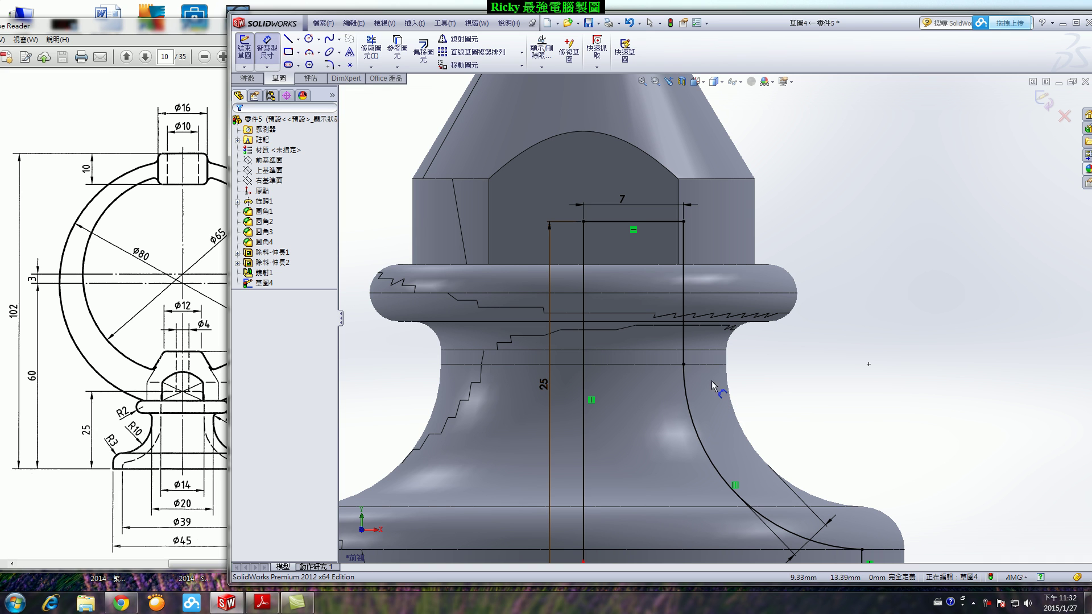
left_click(684, 365)
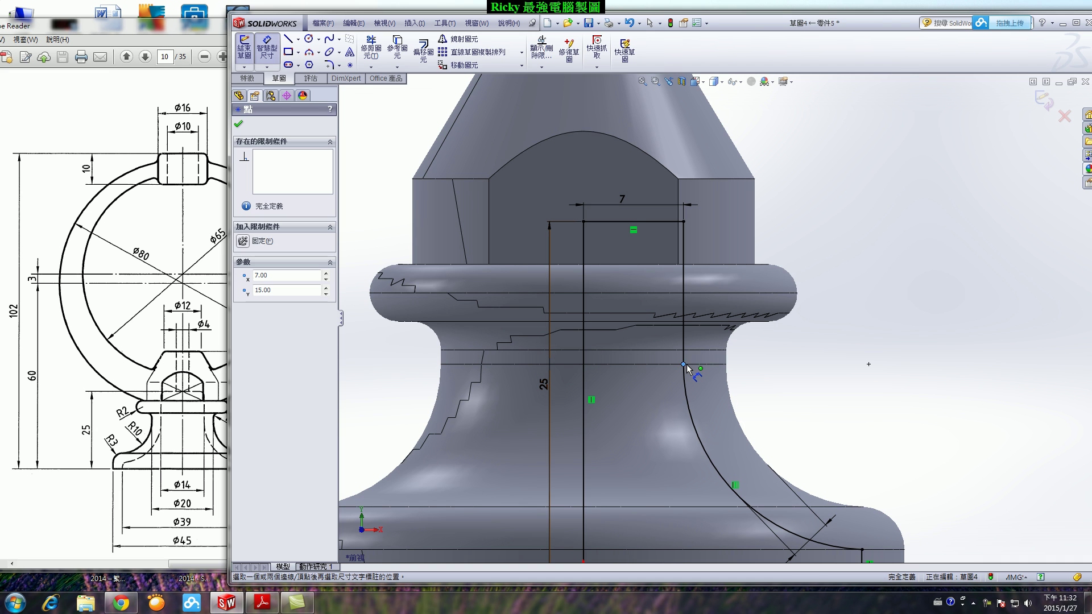
left_click(584, 340)
scroll(626, 401, "up", 2)
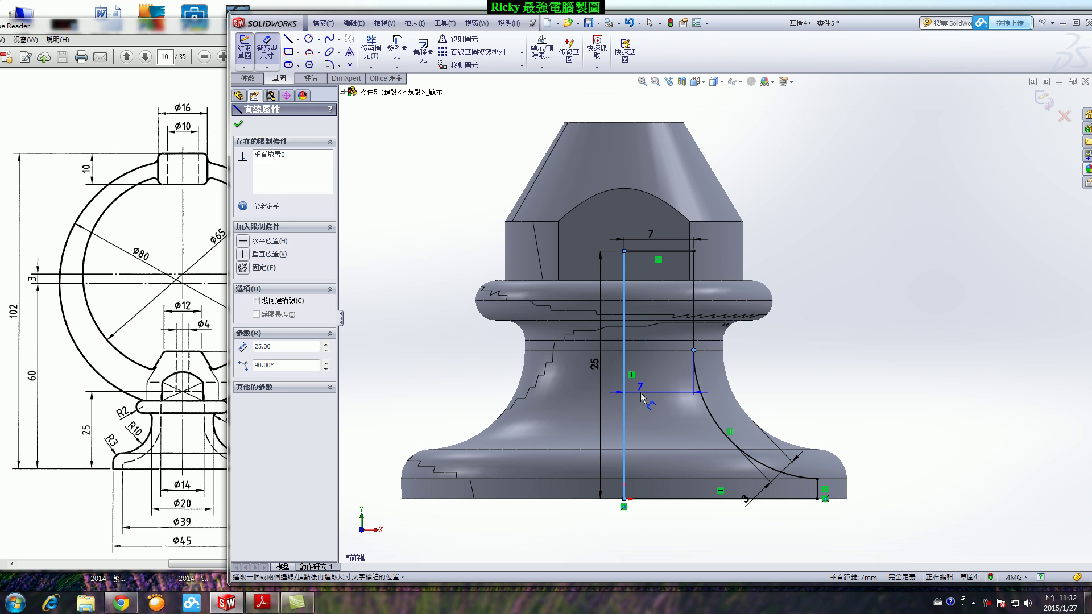
key("Escape")
scroll(816, 515, "down", 3)
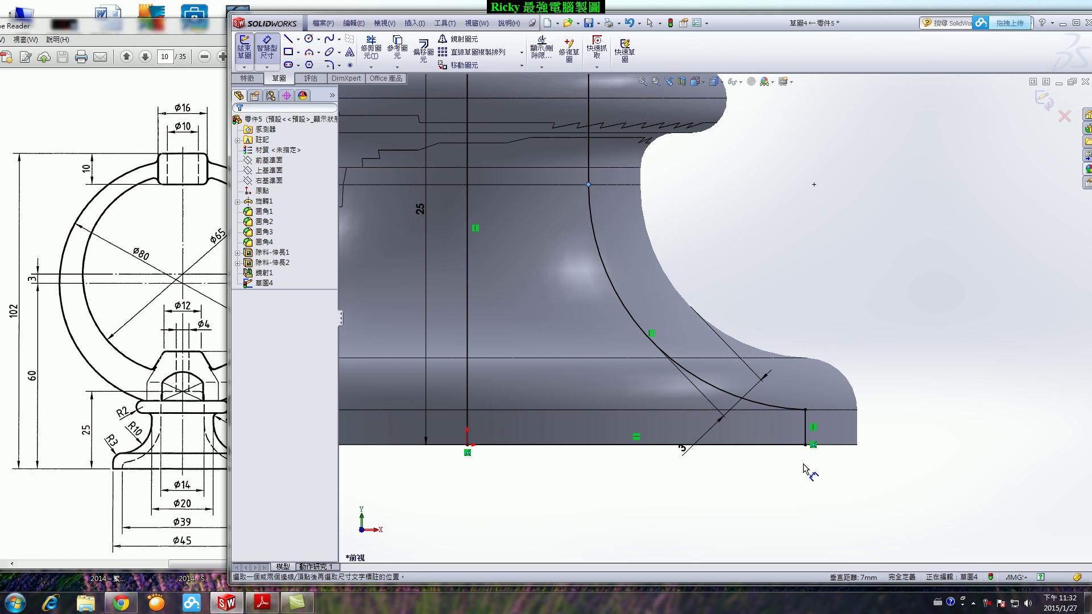
left_click(805, 432)
left_click(588, 184)
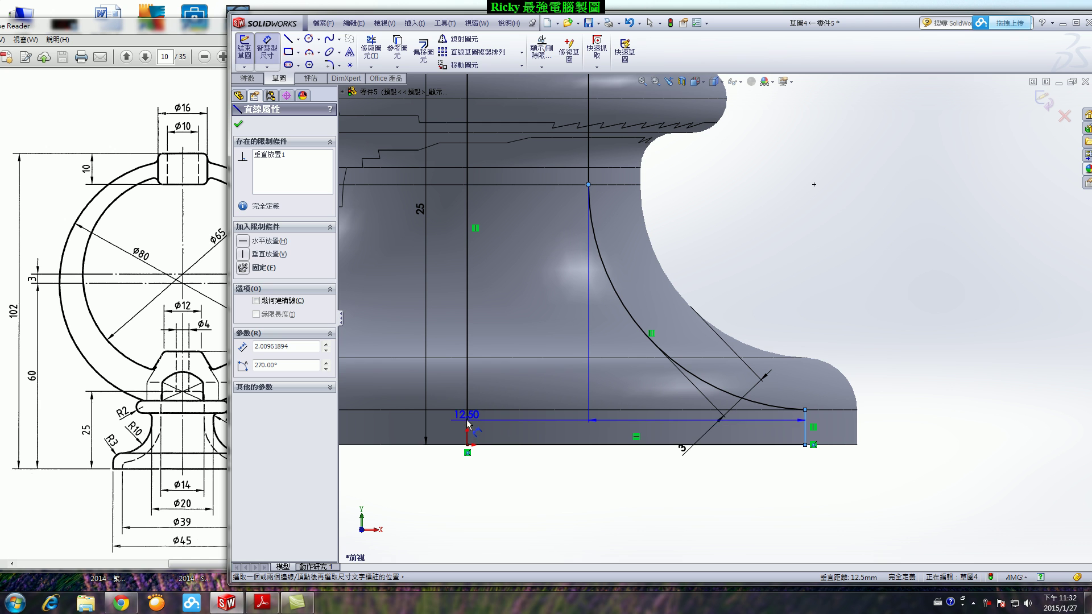
left_click(471, 370)
left_click(595, 289)
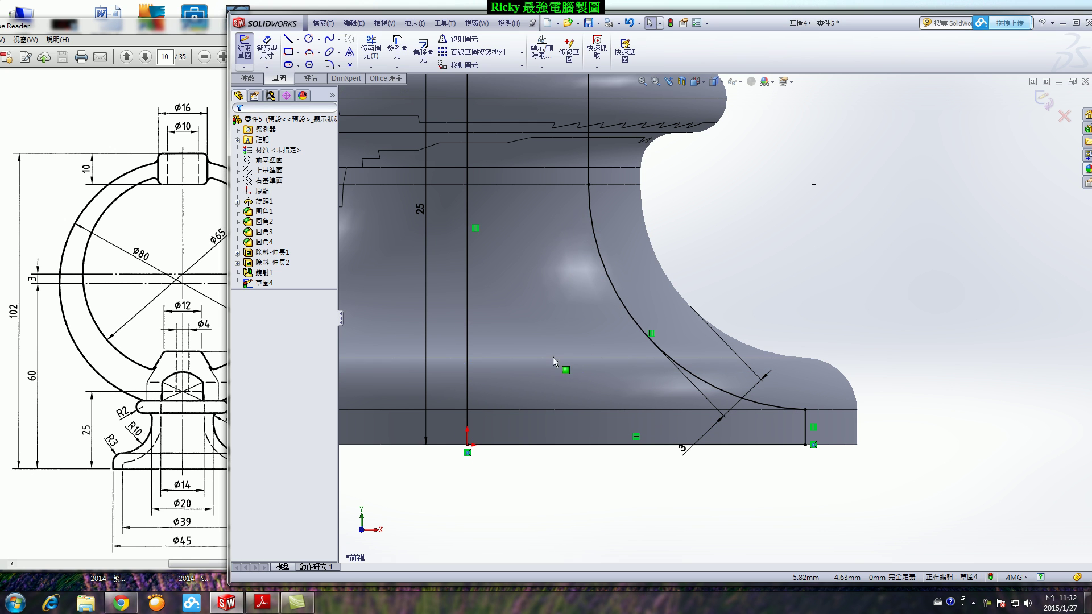
left_click(806, 433)
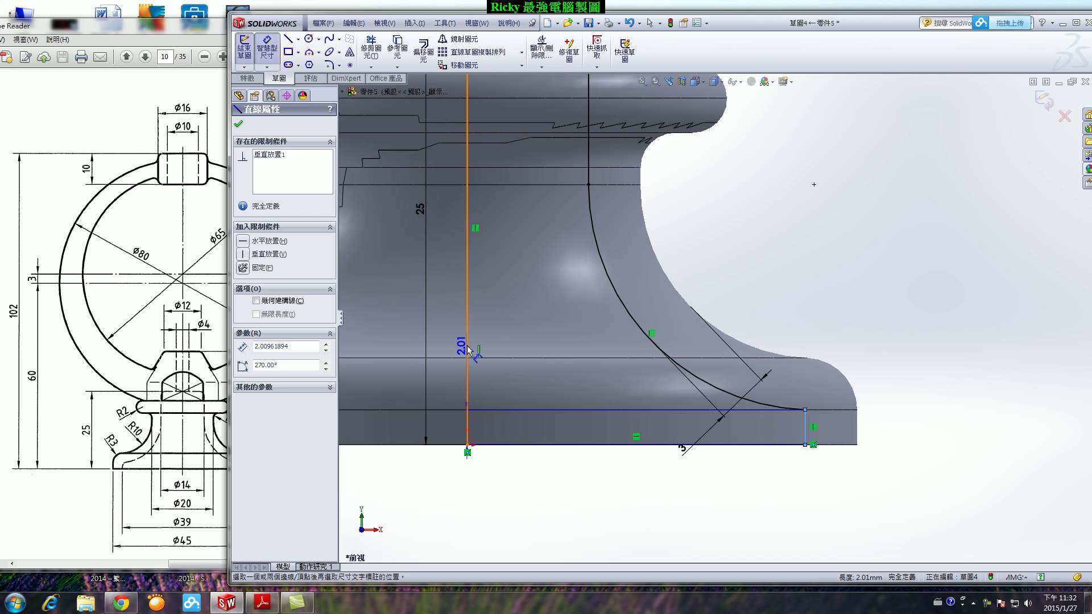
left_click(467, 376)
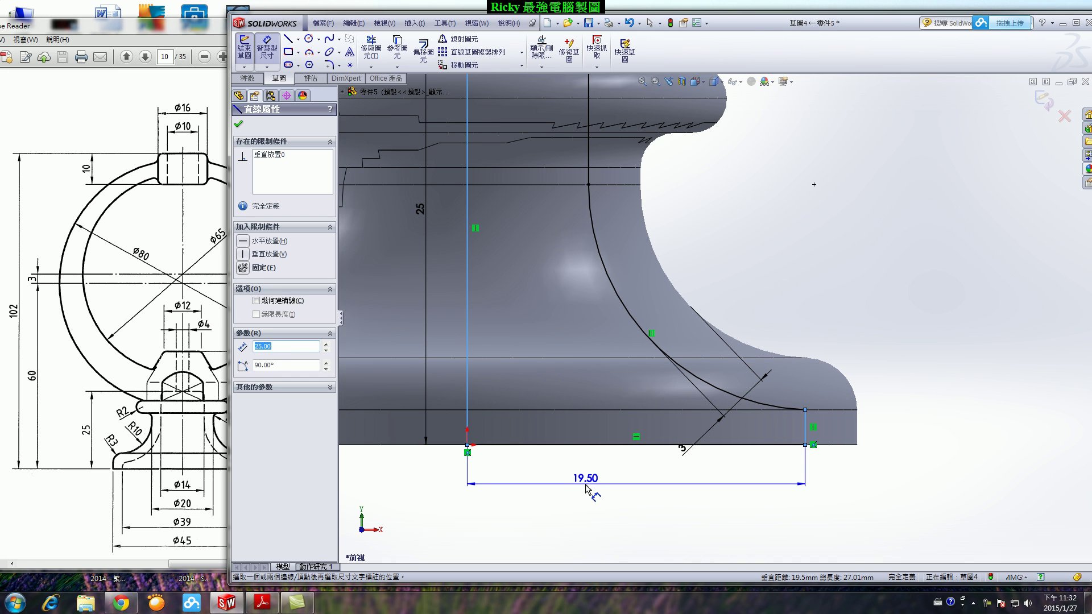
key("Escape")
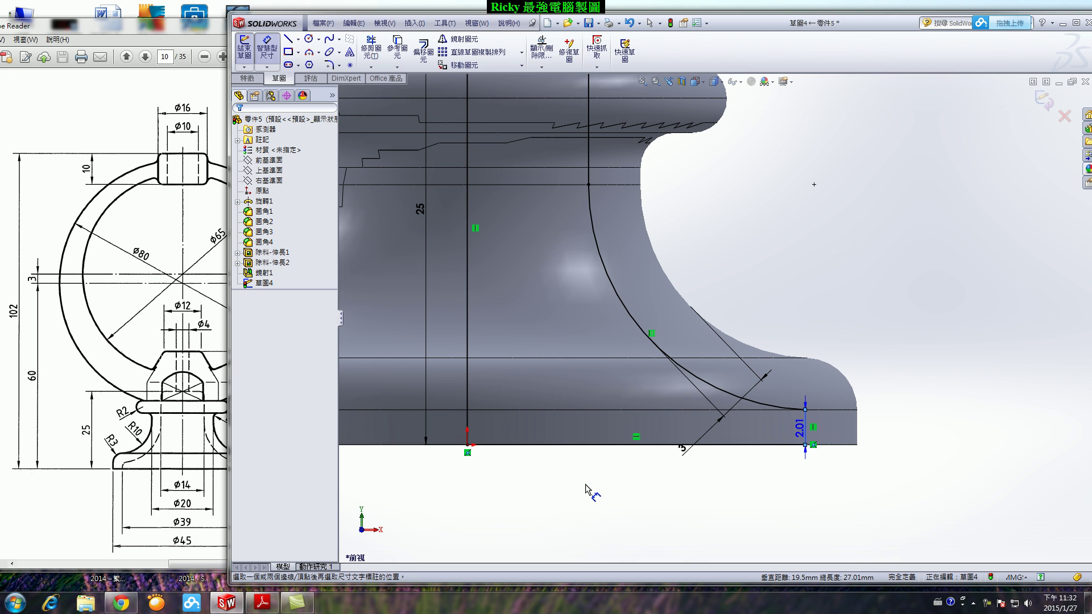
scroll(718, 497, "up", 3)
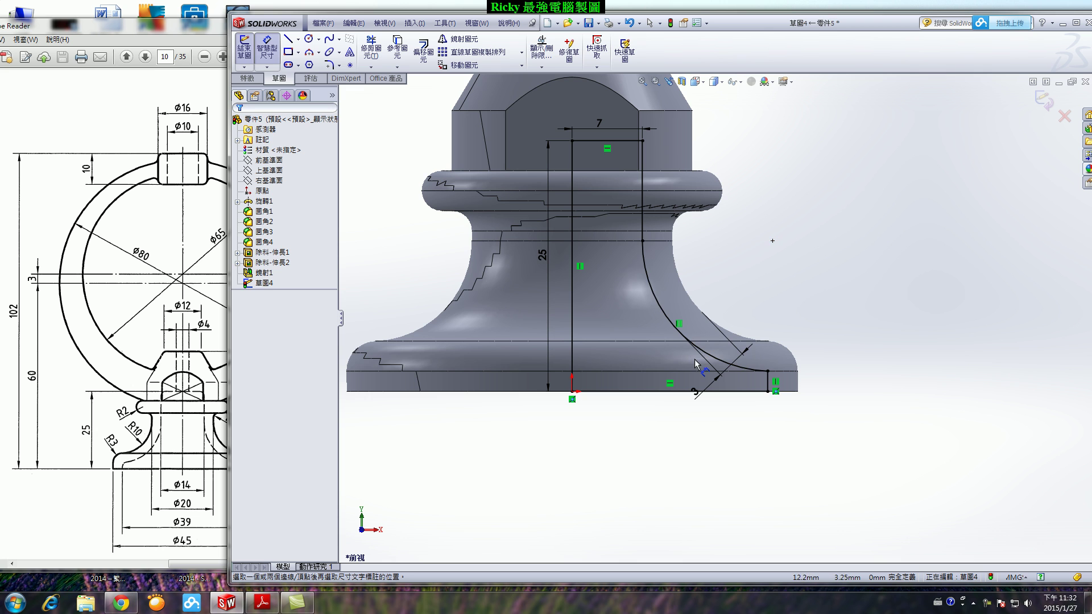
scroll(707, 272, "up", 2)
scroll(785, 231, "down", 1)
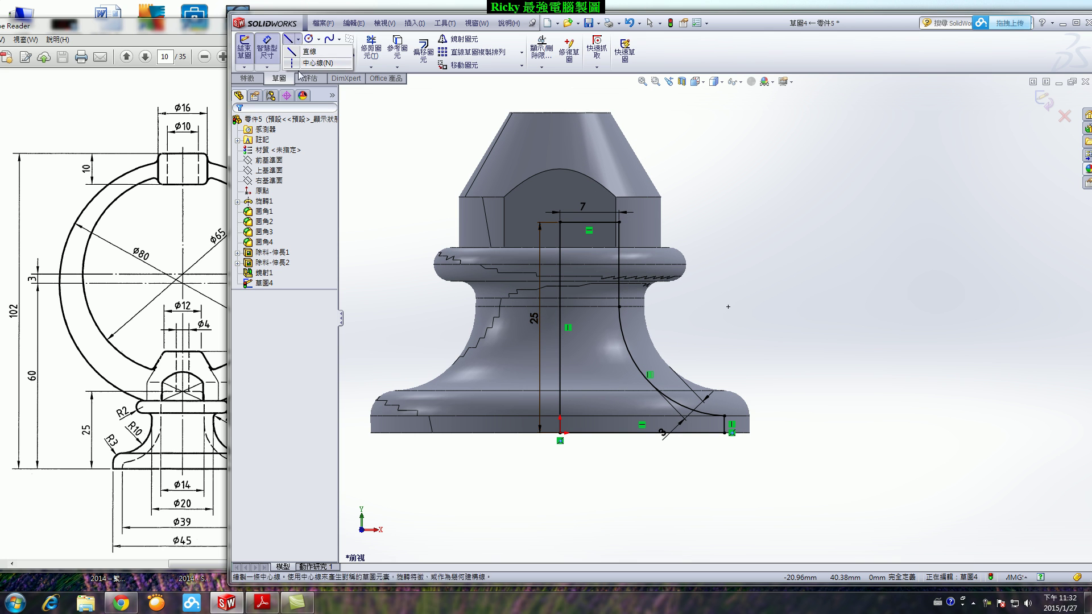
Draw a vertical construction centreline upward from the origin.
left_click(298, 39)
left_click(309, 52)
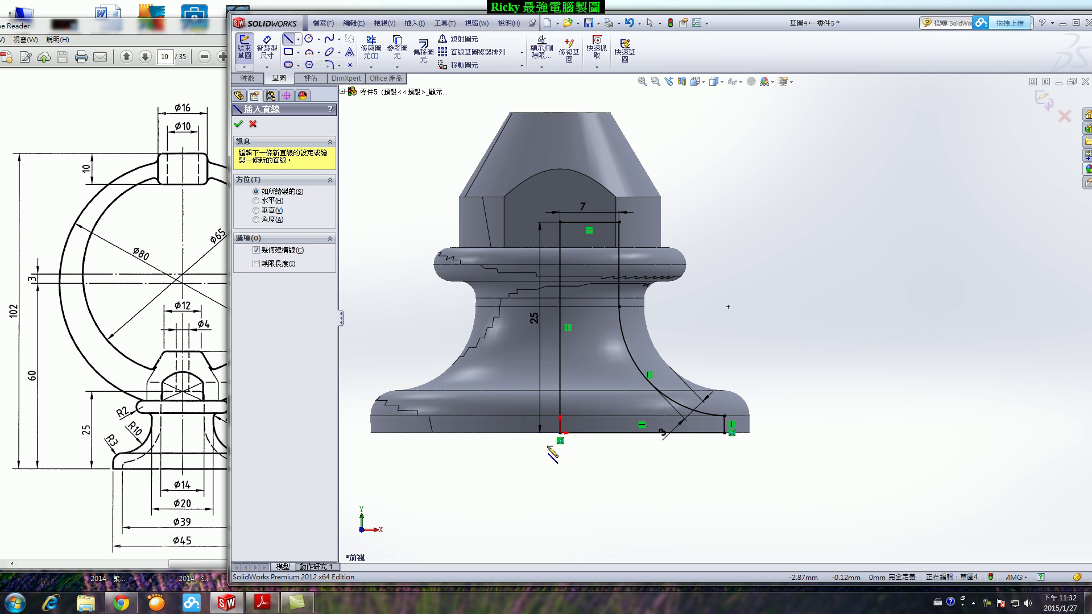
left_click(560, 433)
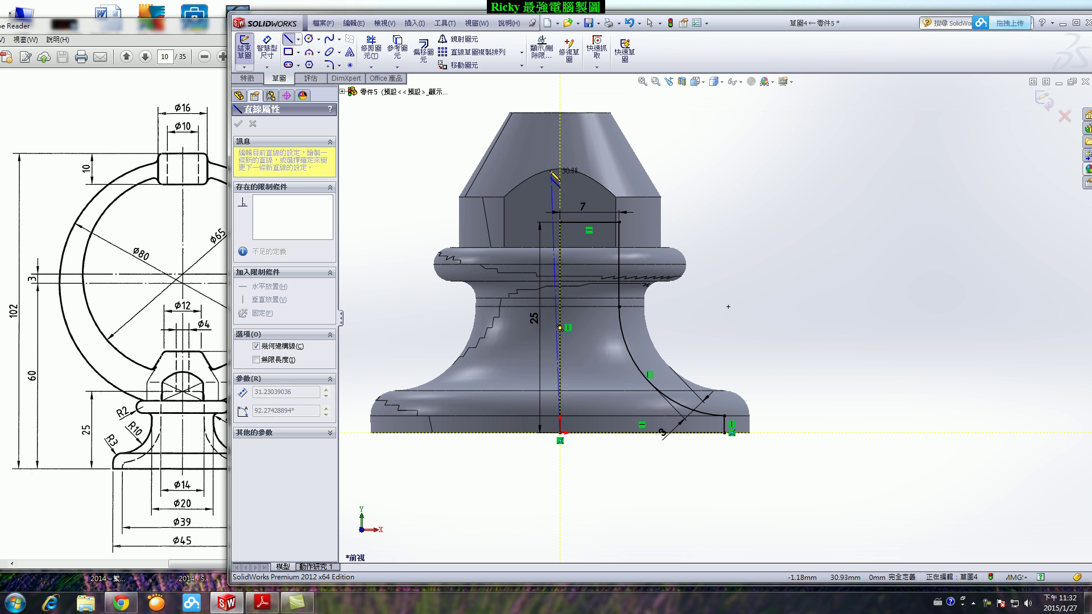
left_click(560, 174)
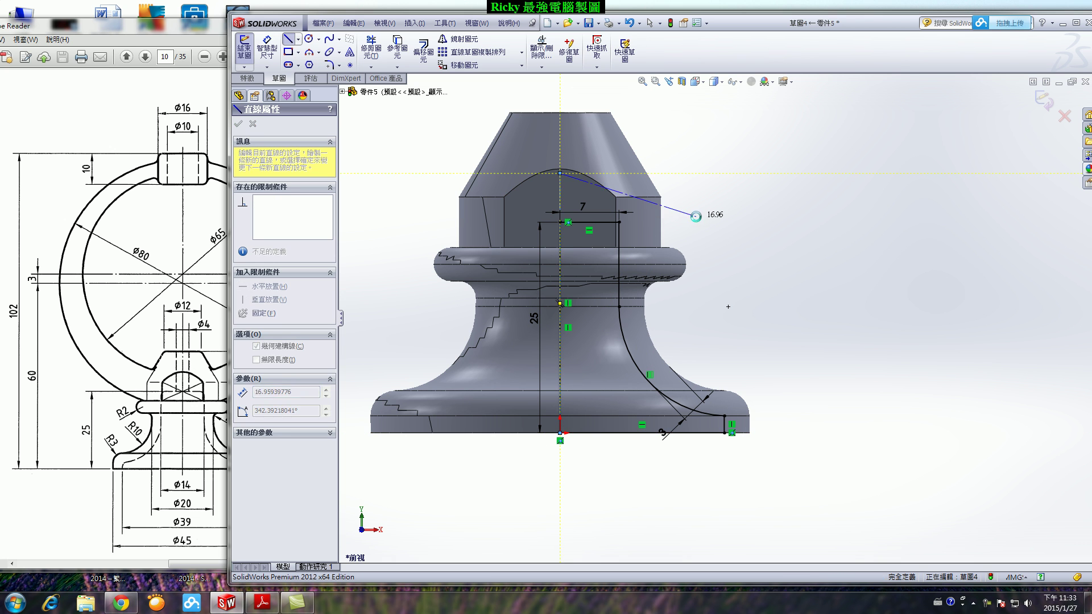
key("Escape")
scroll(608, 276, "down", 3)
scroll(714, 310, "up", 3)
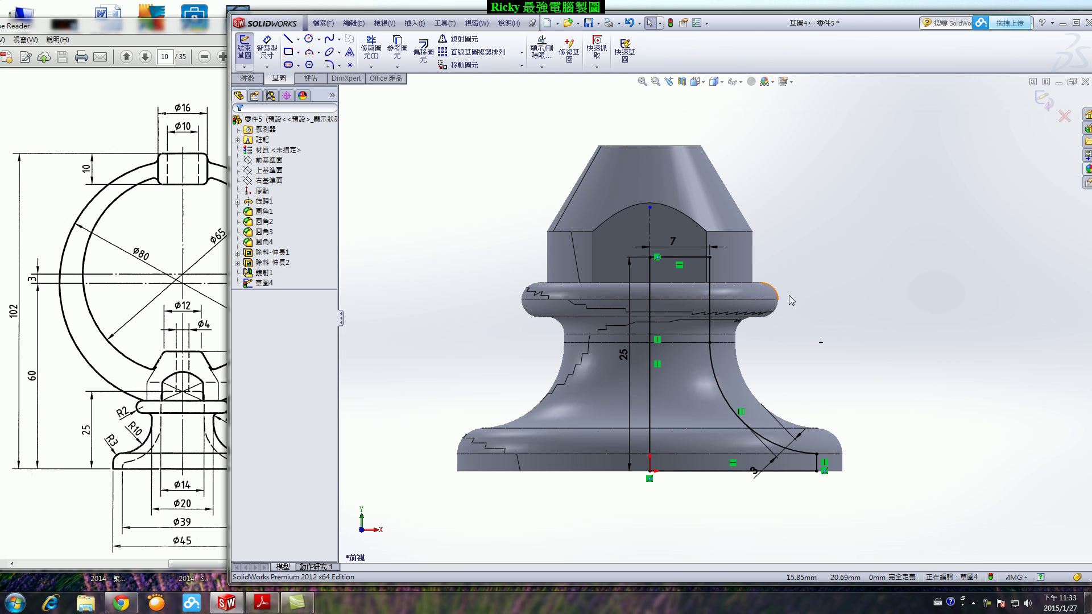
Exit the profile sketch and revolve it 360° as a cut to hollow the knob's underside.
left_click(1043, 100)
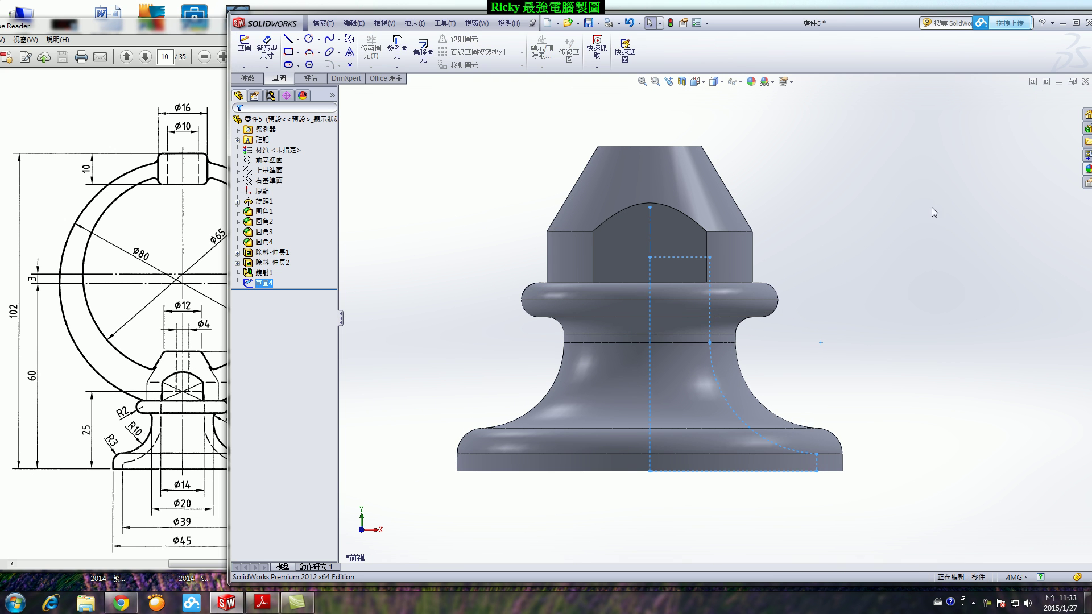
left_click(253, 79)
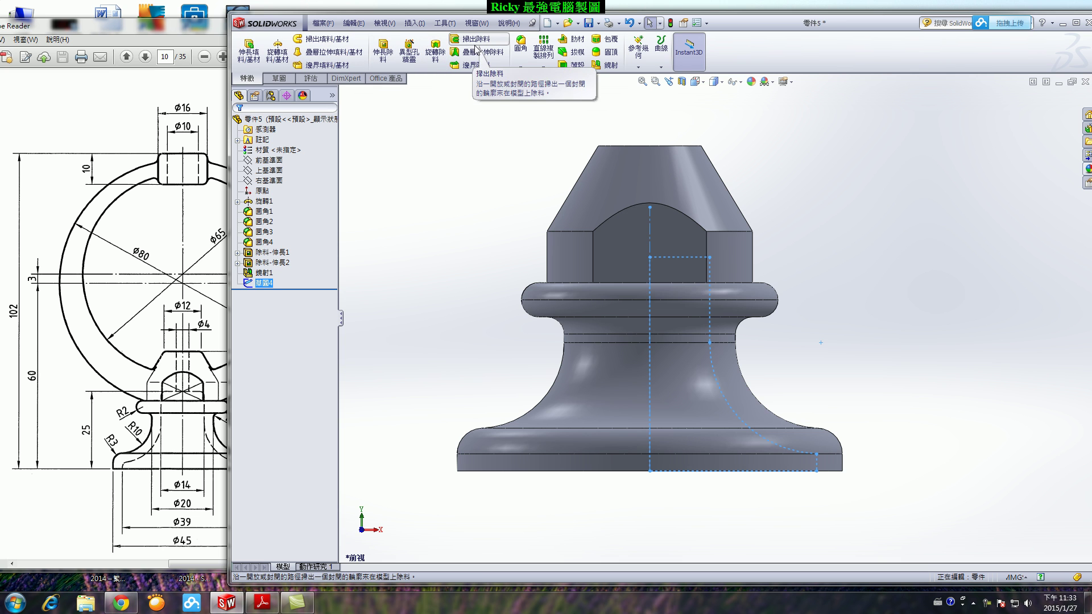
left_click(435, 51)
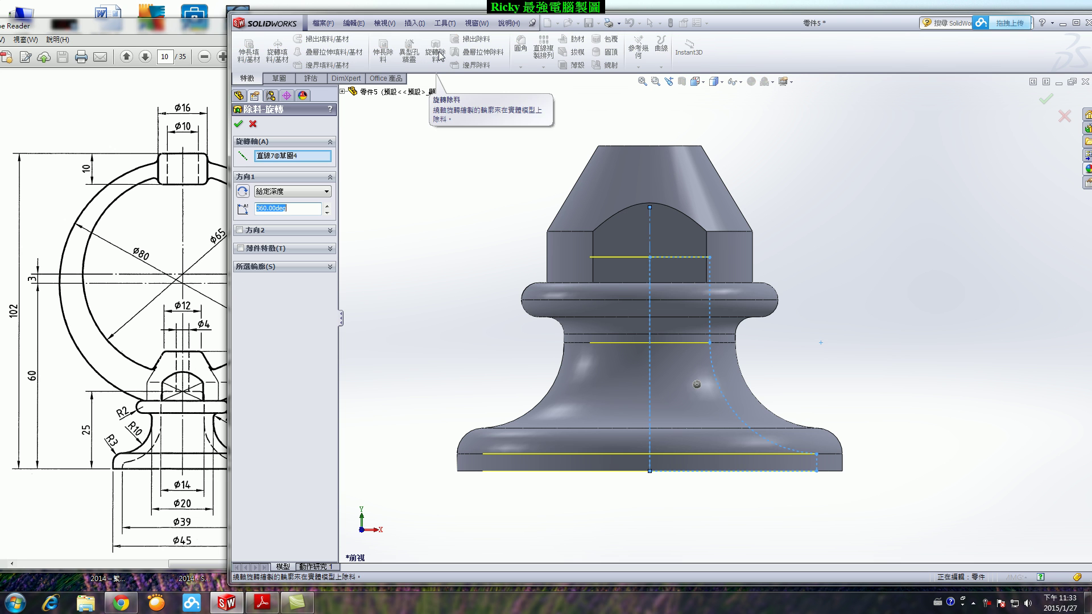
left_click(1044, 103)
Orbit to inspect the hollowed underside, return to front view, and start a new sketch.
mouse_move(882, 347)
middle_mouse_down()
mouse_move(853, 244)
mouse_move(861, 166)
mouse_move(799, 246)
mouse_move(857, 227)
middle_mouse_up()
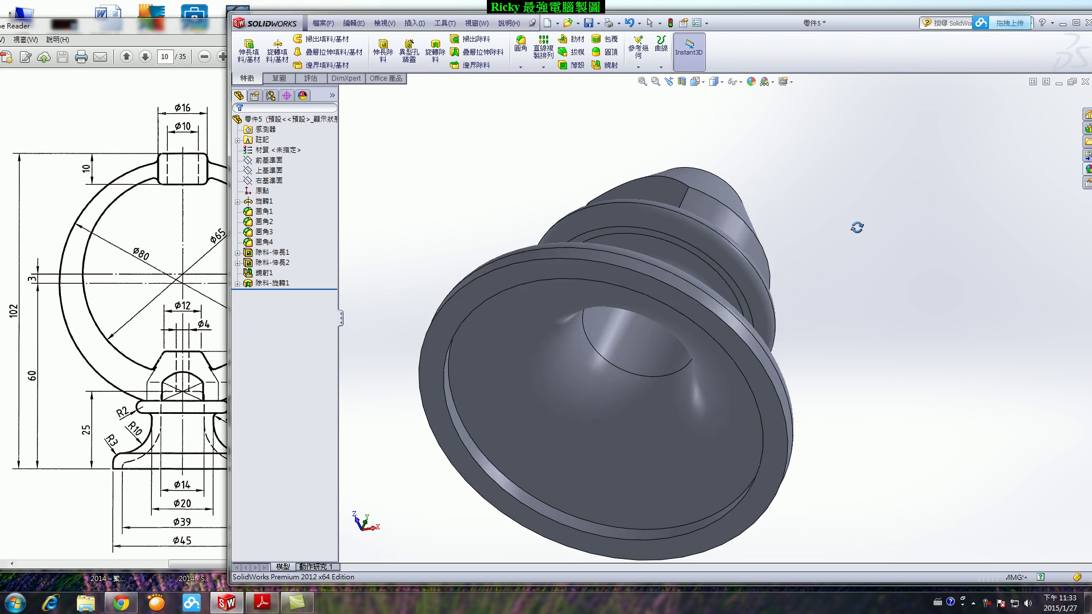
key("ctrl+1")
scroll(813, 243, "up", 3)
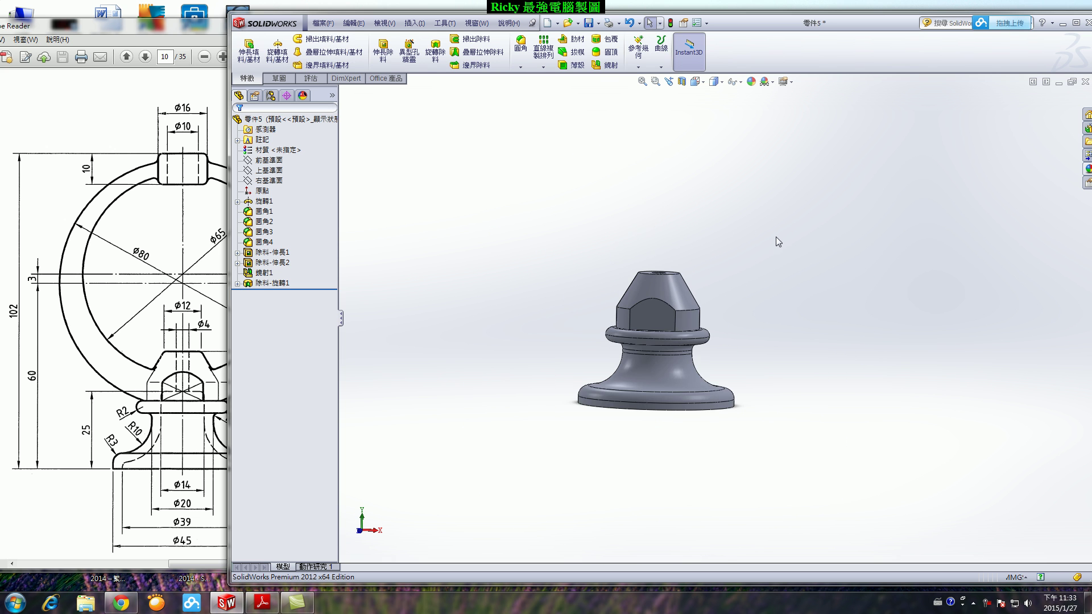
scroll(776, 237, "down", 2)
left_click(279, 79)
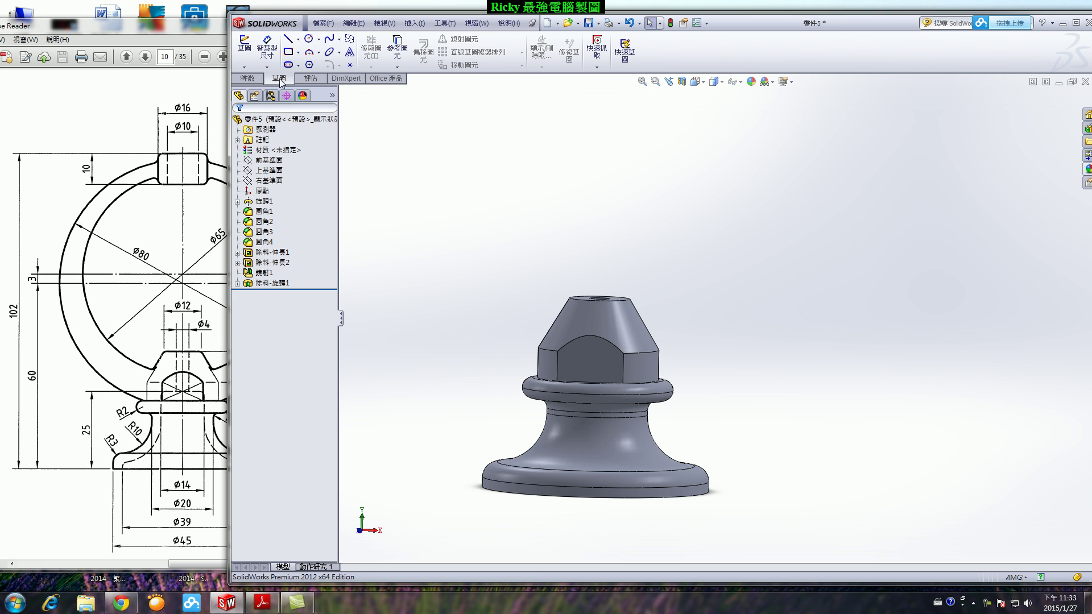
left_click(244, 46)
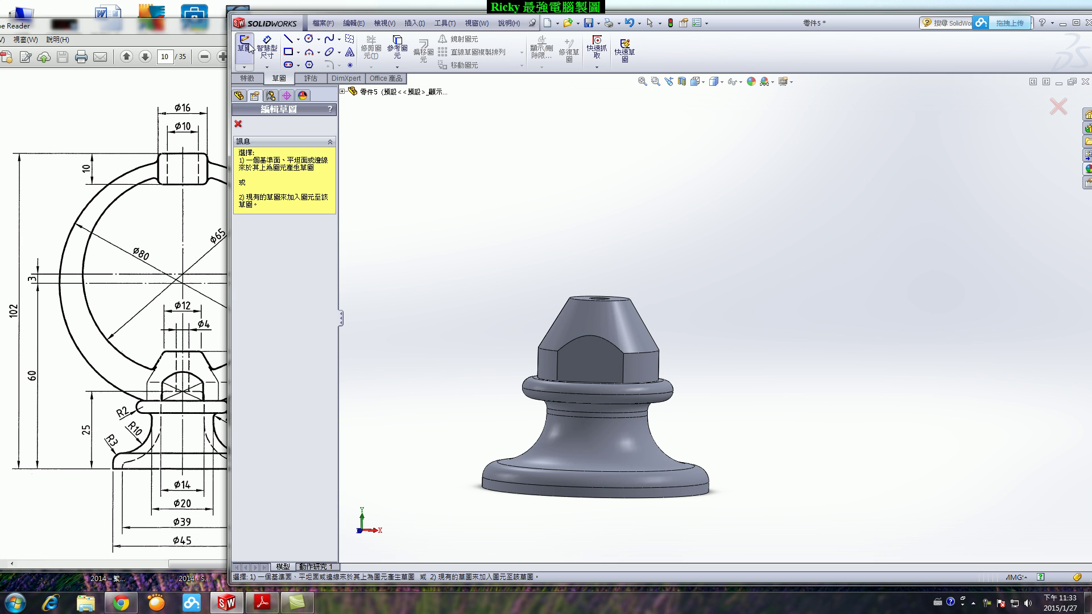
Place the new sketch on the Front Plane and view it face-on.
left_click(343, 91)
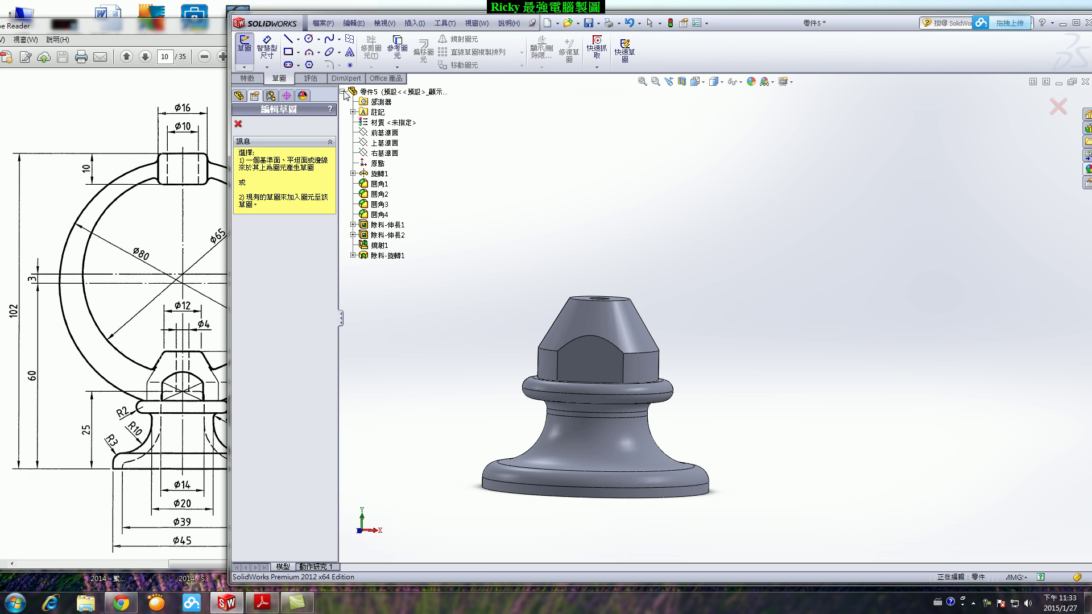
left_click(381, 133)
left_click(695, 81)
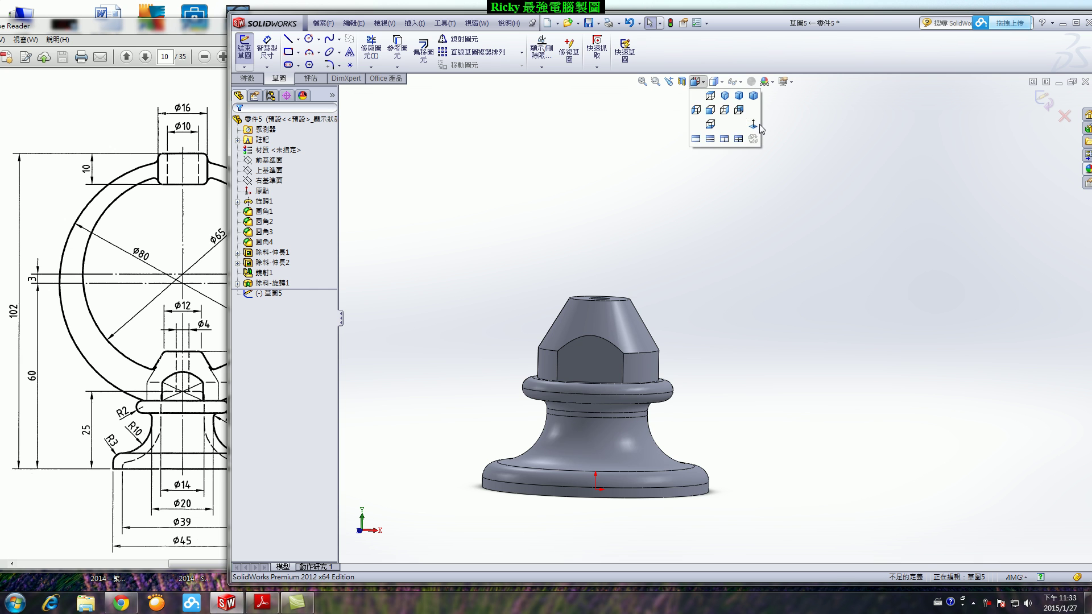
left_click(728, 114)
scroll(739, 296, "up", 2)
scroll(737, 188, "up", 2)
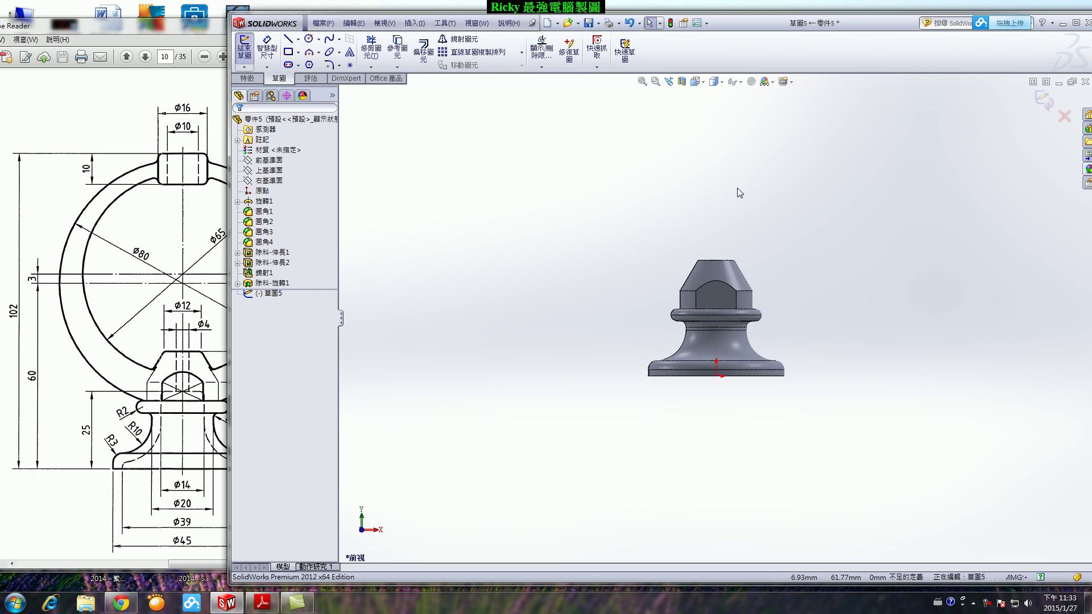
scroll(763, 166, "down", 4)
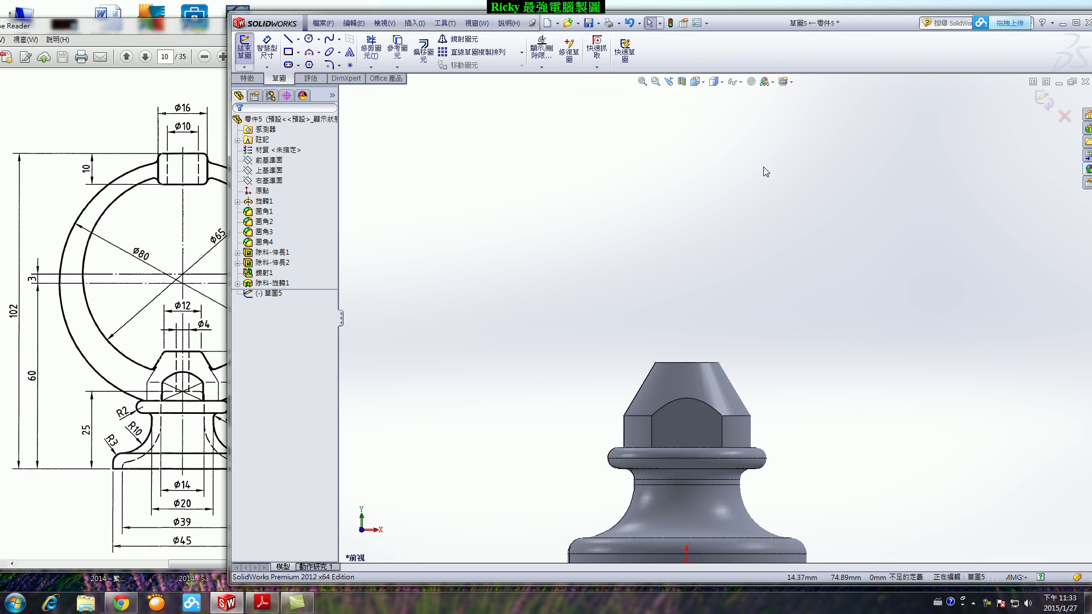
Draw an infinite-length vertical centreline through the origin.
left_click(298, 52)
left_click(298, 39)
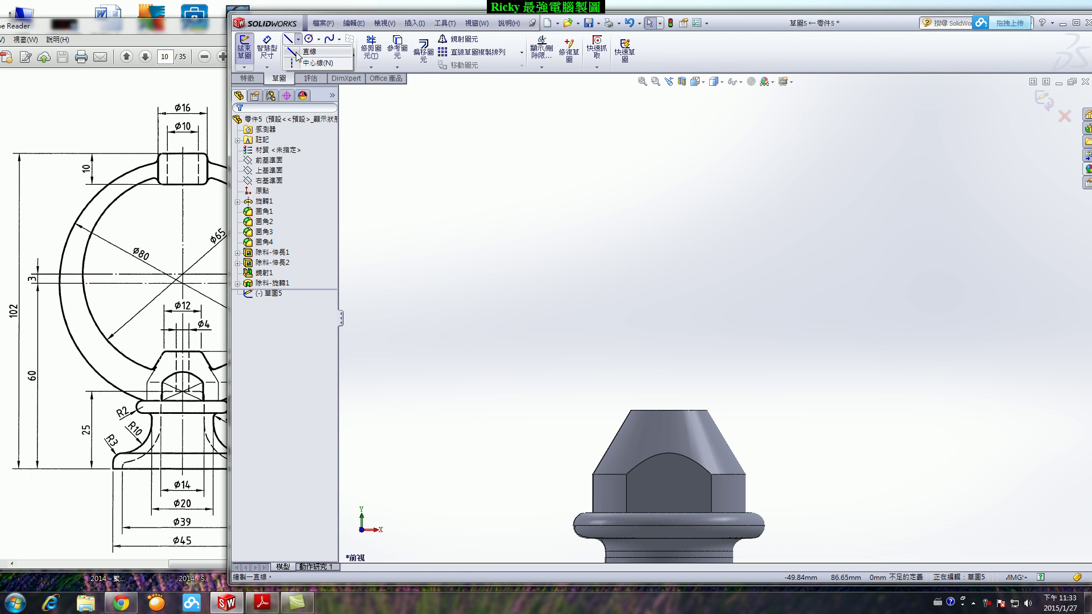
left_click(257, 211)
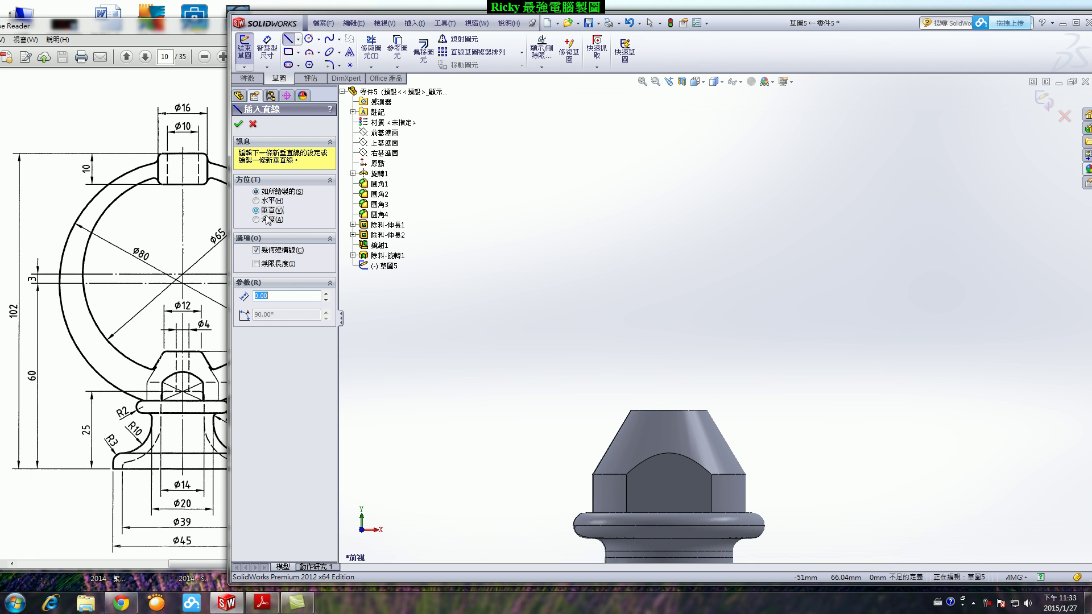
left_click(257, 263)
scroll(716, 319, "up", 2)
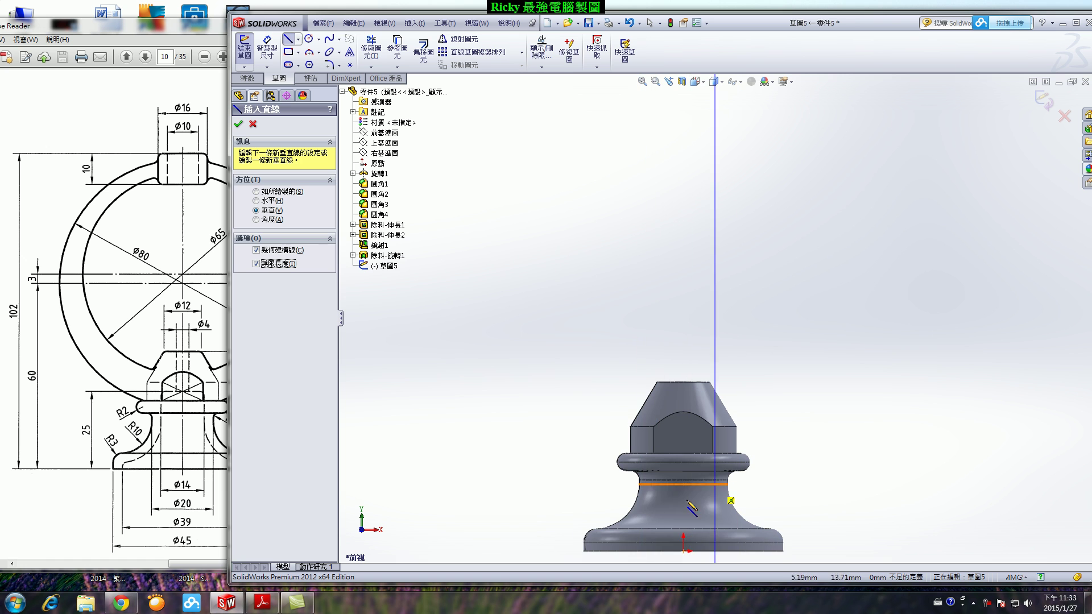
left_click(685, 538)
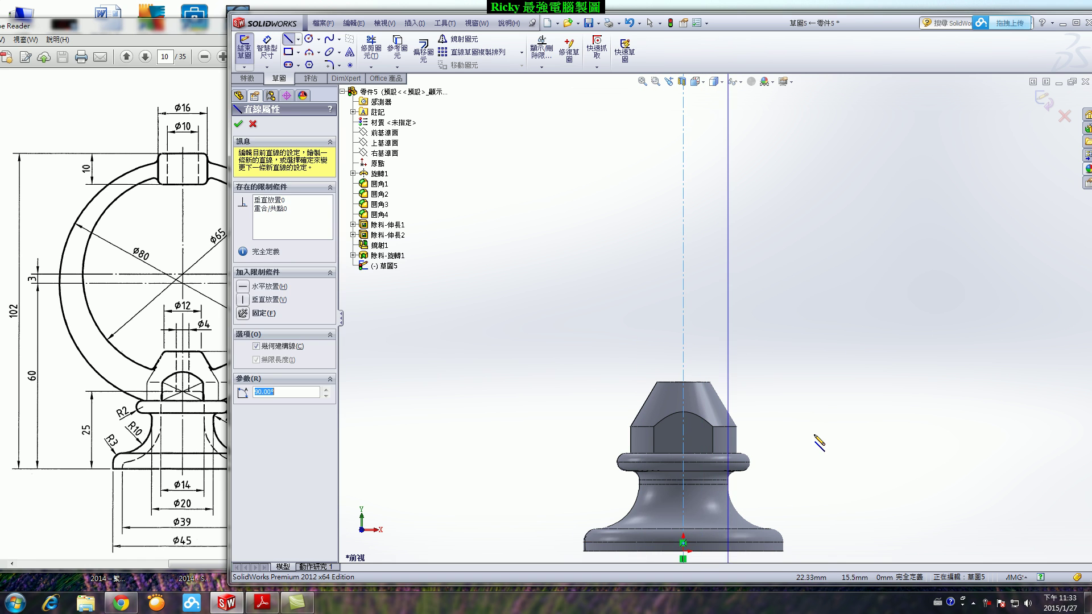
key("Escape")
scroll(756, 338, "down", 2)
scroll(752, 334, "up", 2)
left_click(309, 38)
Sketch two circles centred on the centreline above the knob.
left_click(669, 220)
left_click(668, 344)
left_click(668, 195)
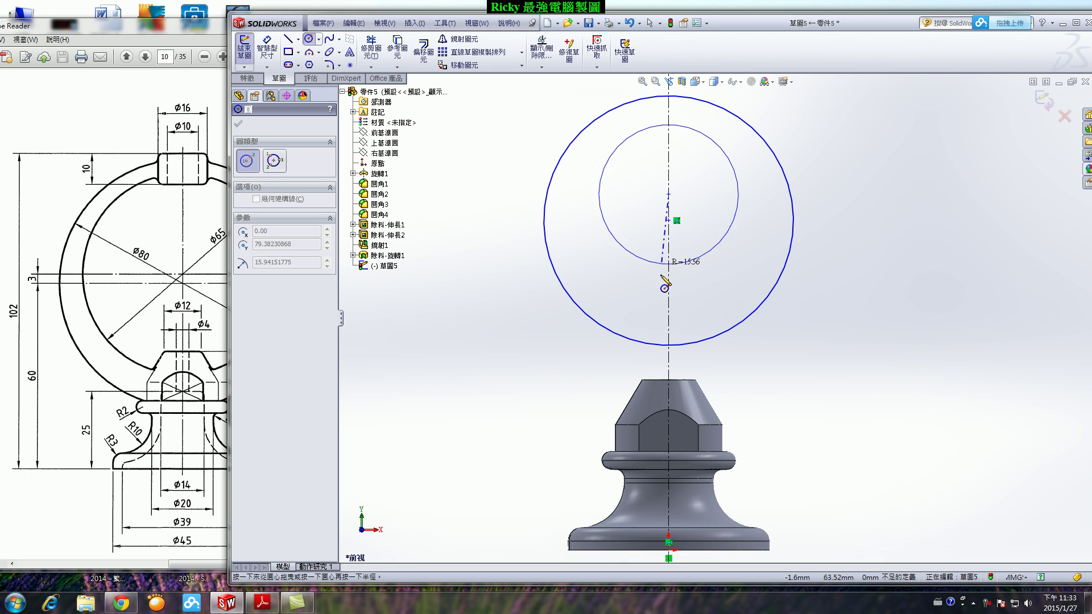
left_click(668, 278)
key("Escape")
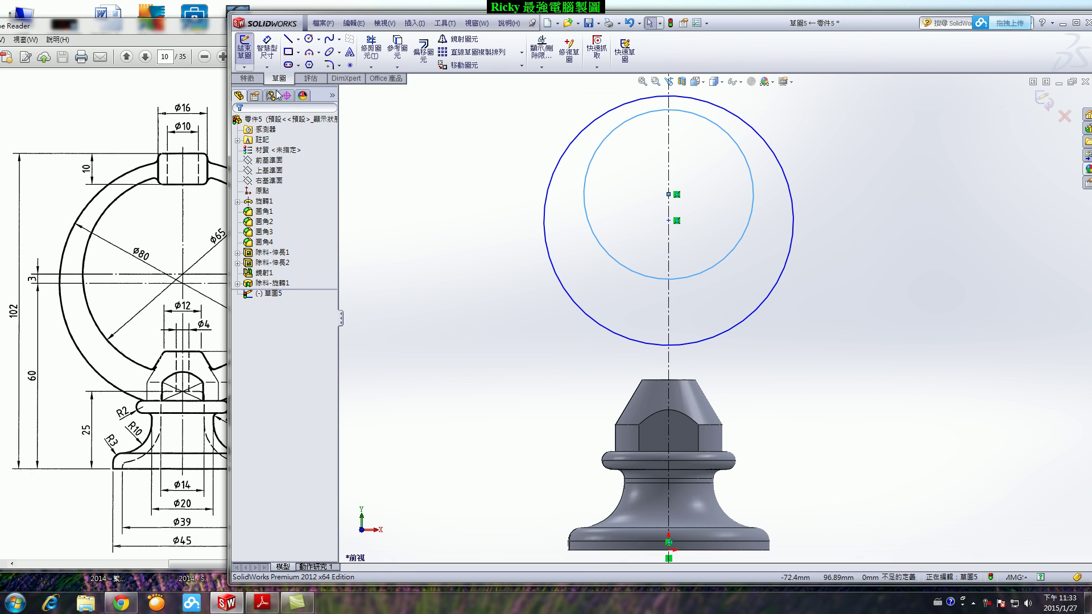
Dimension the outer circle to Ø80 mm and the inner circle to Ø65 mm.
left_click(267, 50)
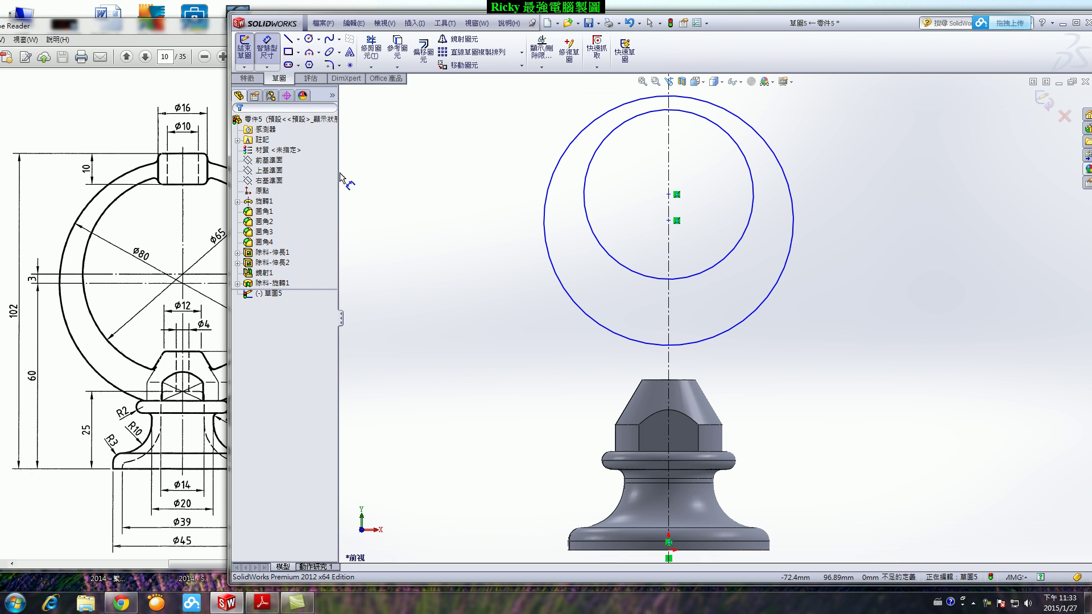
left_click(550, 178)
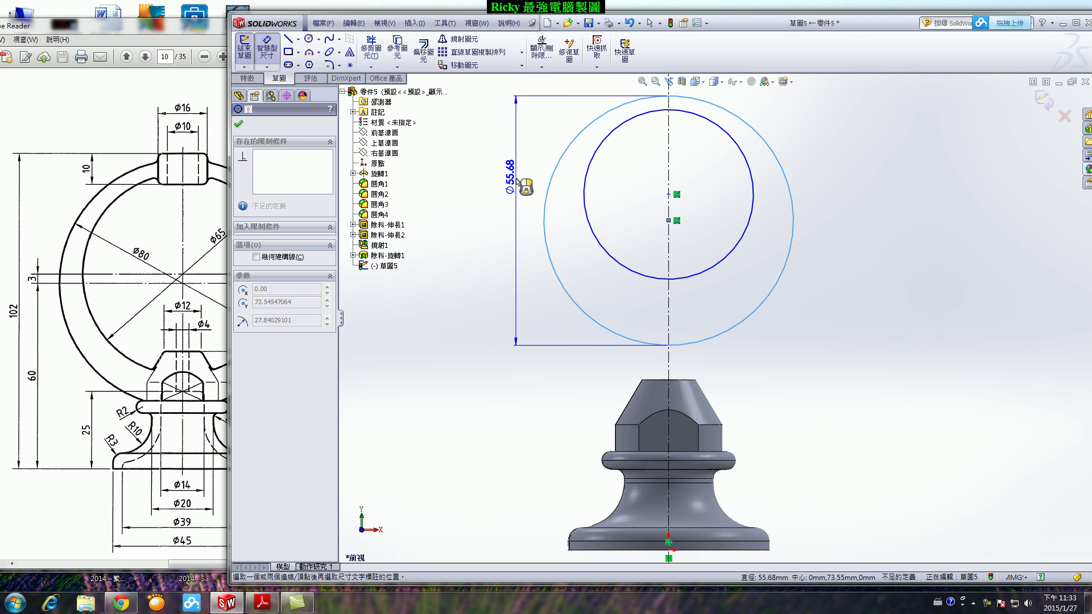
left_click(516, 178)
type("80")
key("Return")
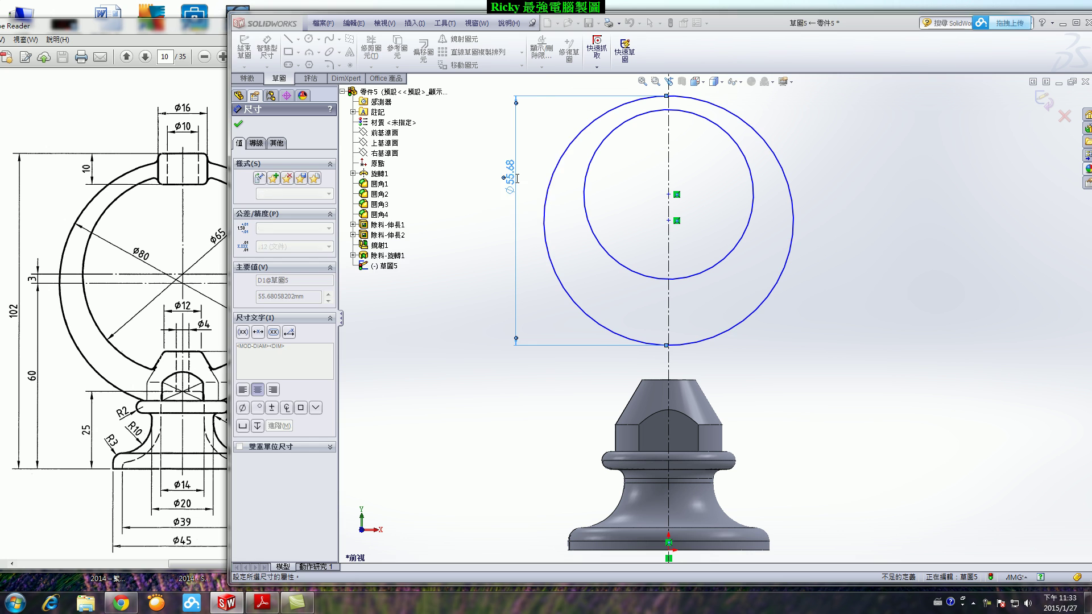
left_click(587, 210)
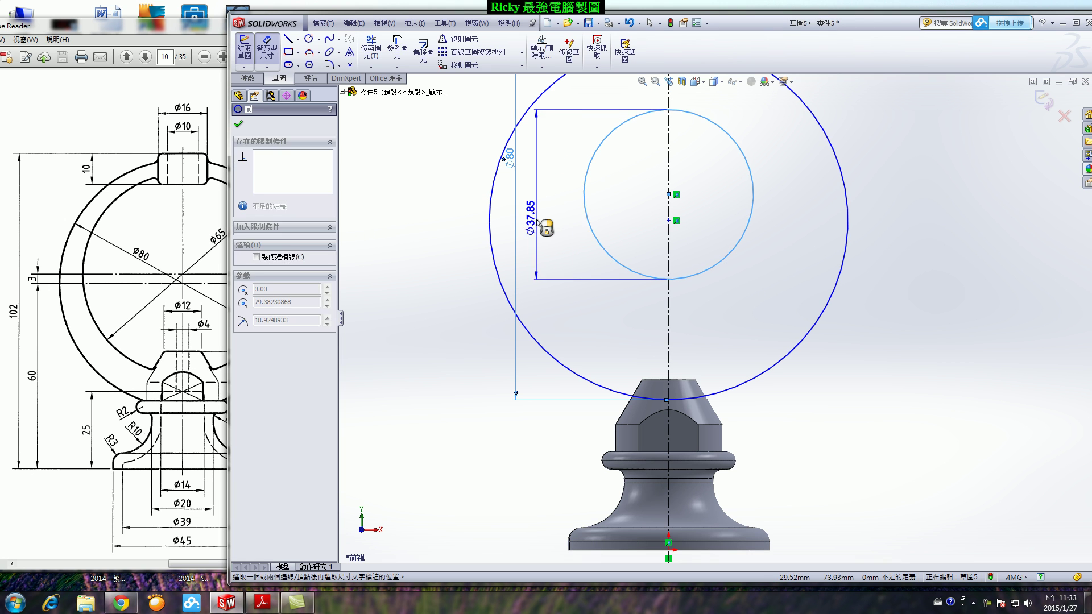
left_click(538, 218)
type("65")
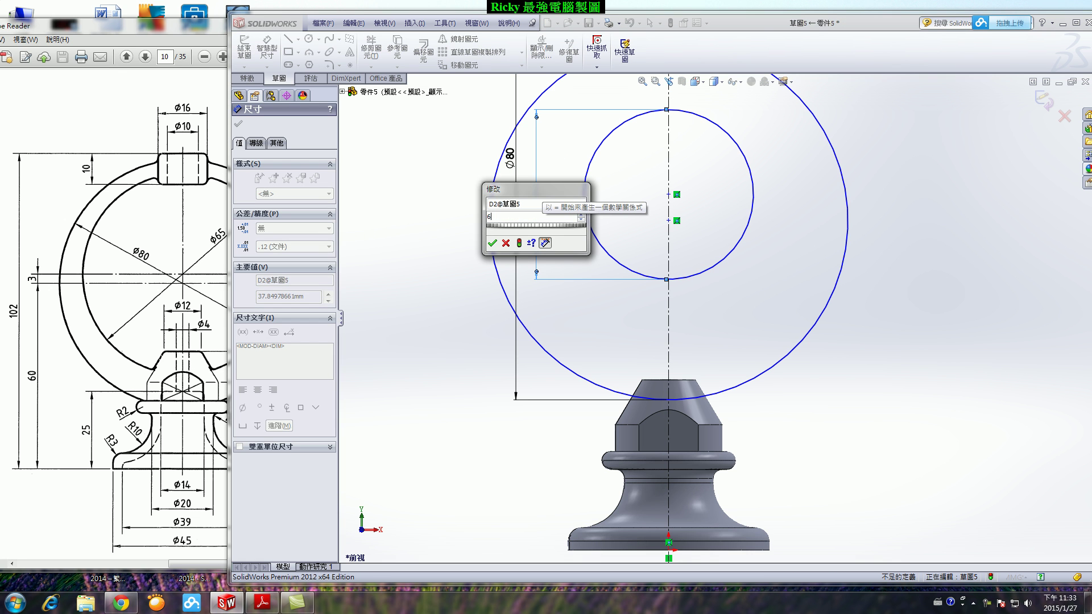
key("Return")
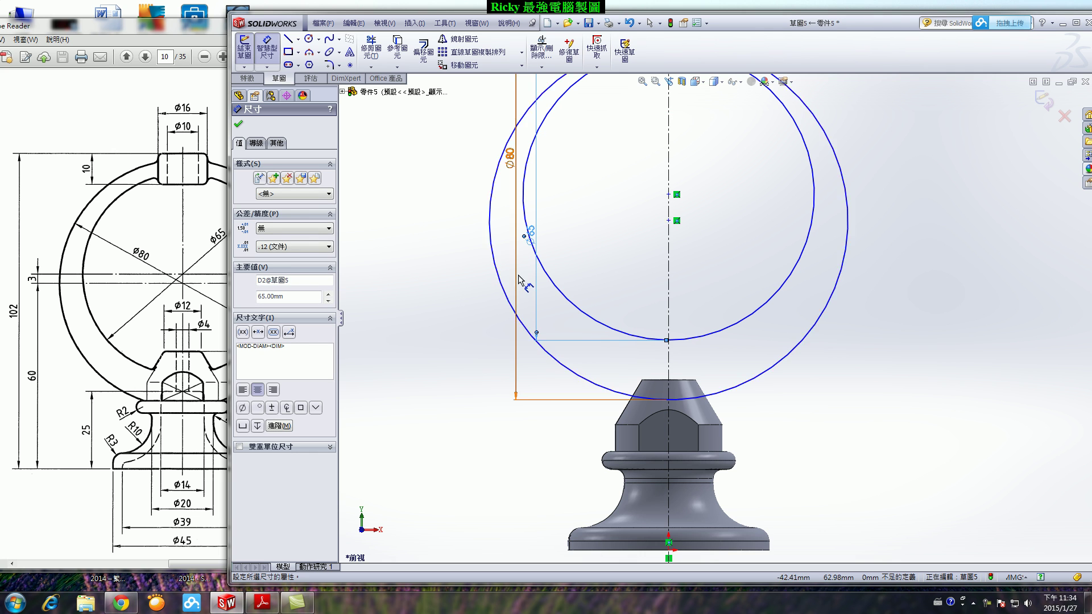
scroll(773, 312, "up", 2)
scroll(750, 255, "down", 1)
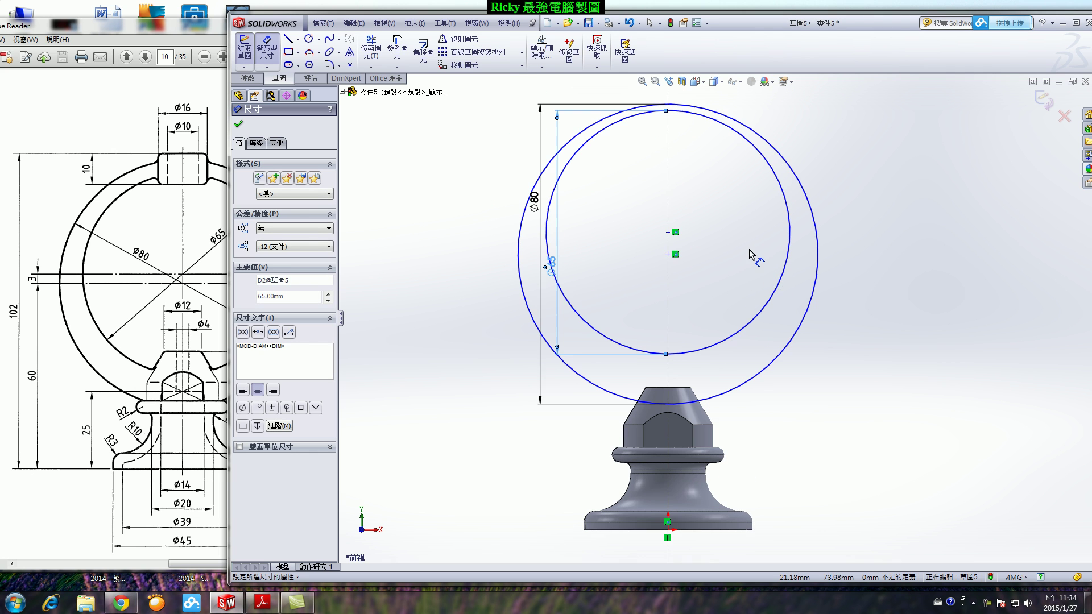
left_click(270, 49)
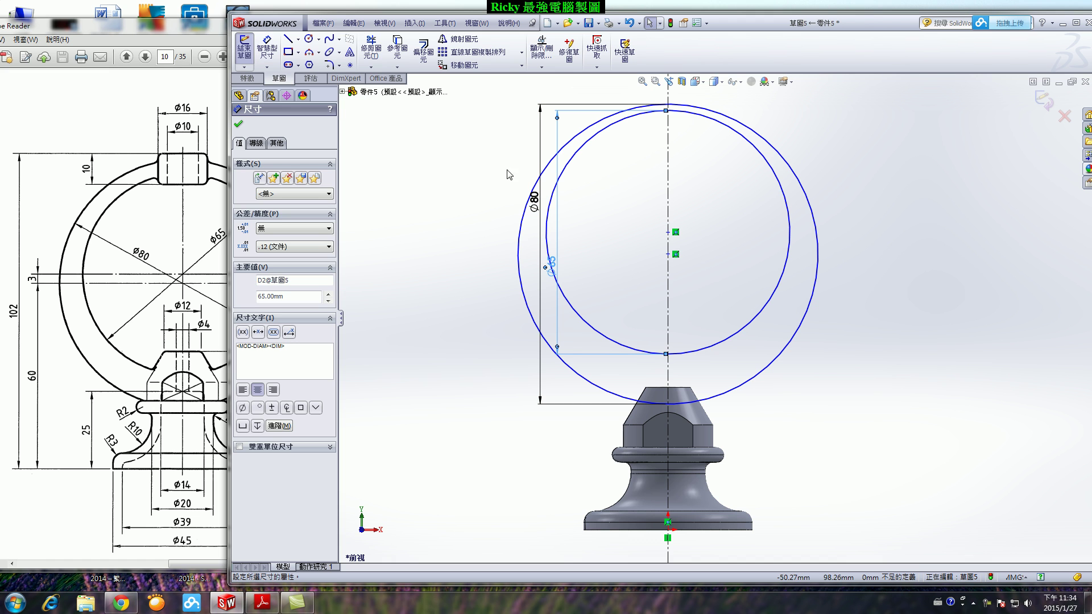
left_click(668, 254)
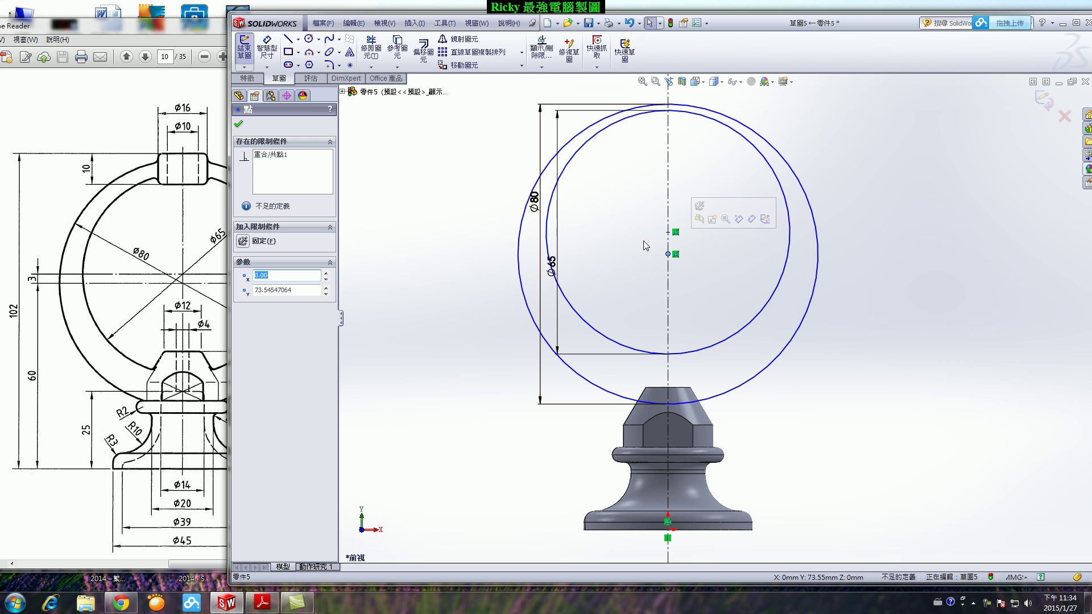
Dimension the offset between the two circle centres to 3 mm.
key("Return")
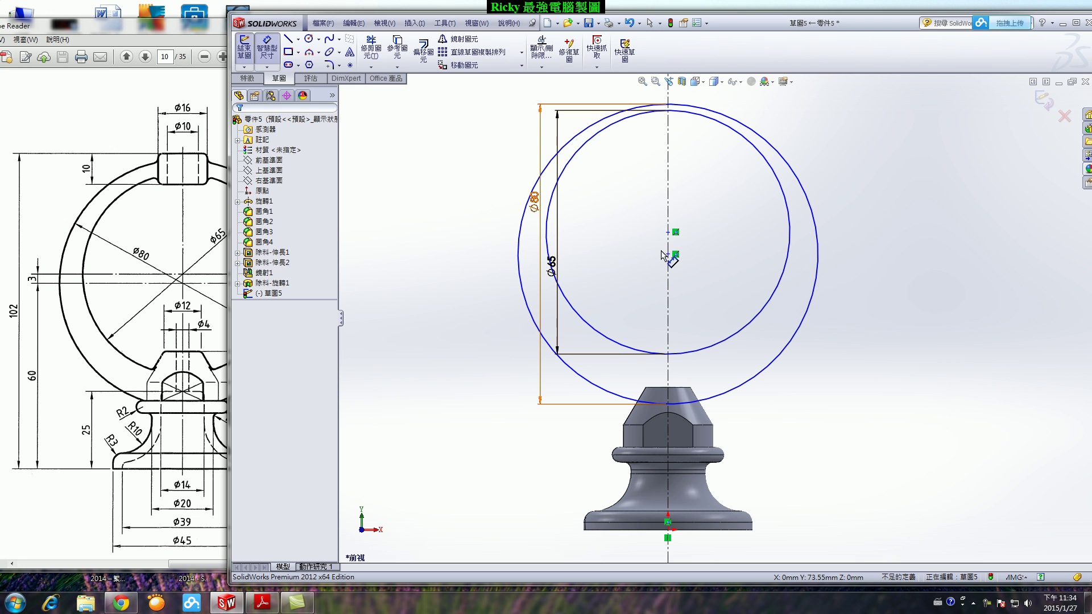
left_click(667, 254)
left_click(668, 232)
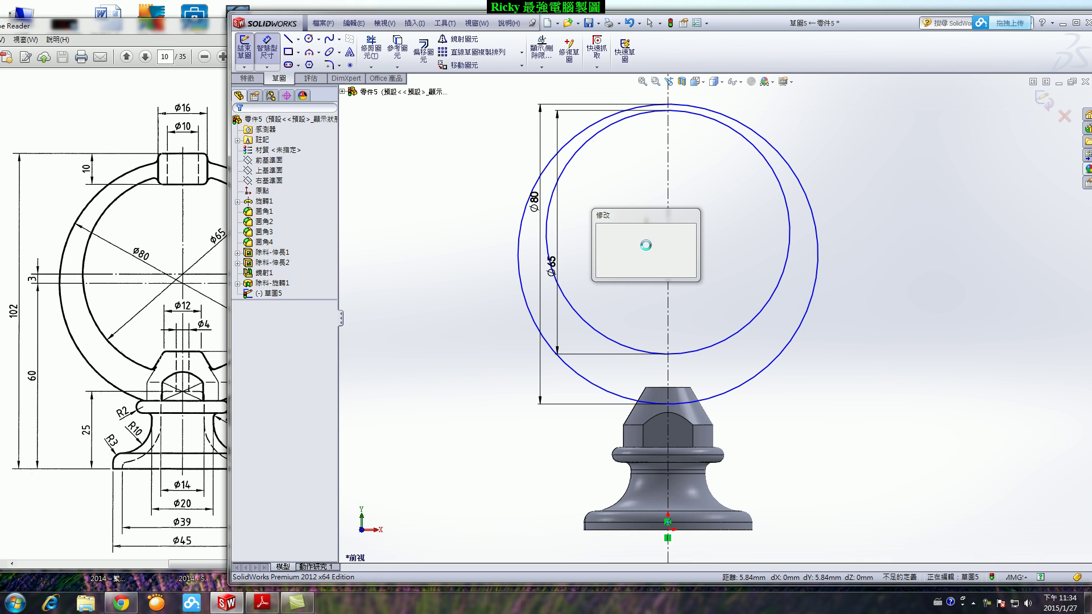
type("3")
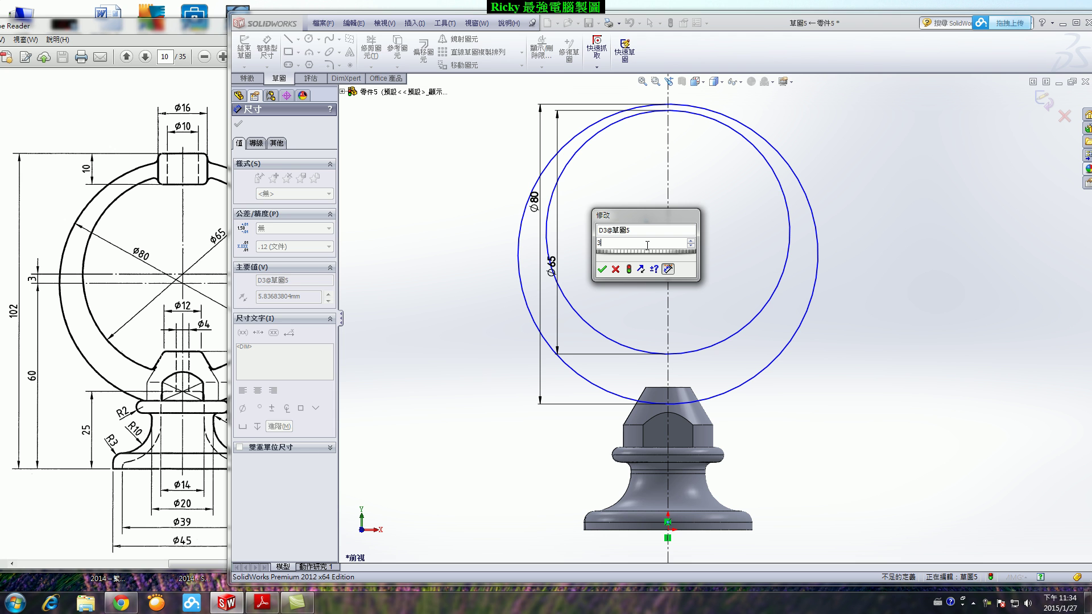
type("3")
key("Return")
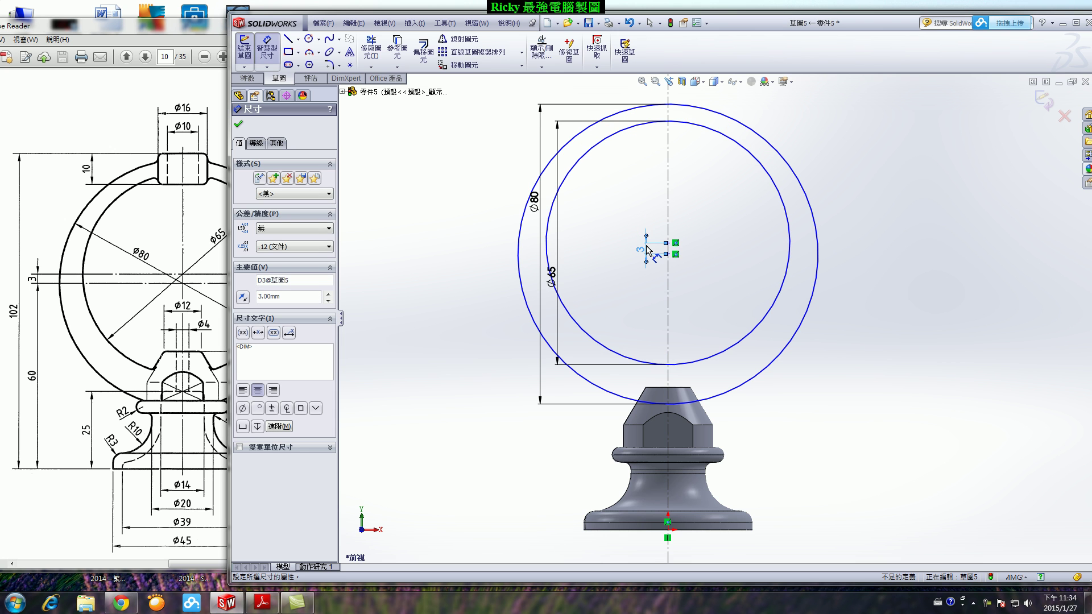
scroll(692, 261, "down", 3)
scroll(677, 262, "down", 2)
Fix the Ø80 circle centre 60 mm above the bottom of the base.
left_click(633, 260)
scroll(654, 250, "up", 3)
scroll(654, 250, "up", 2)
scroll(718, 458, "down", 2)
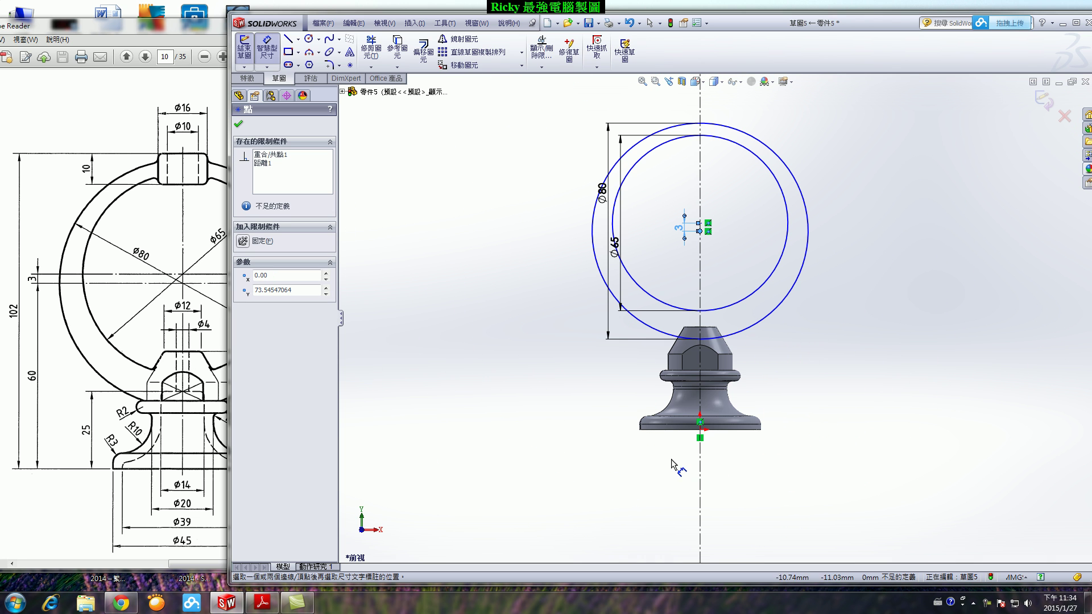
left_click(665, 430)
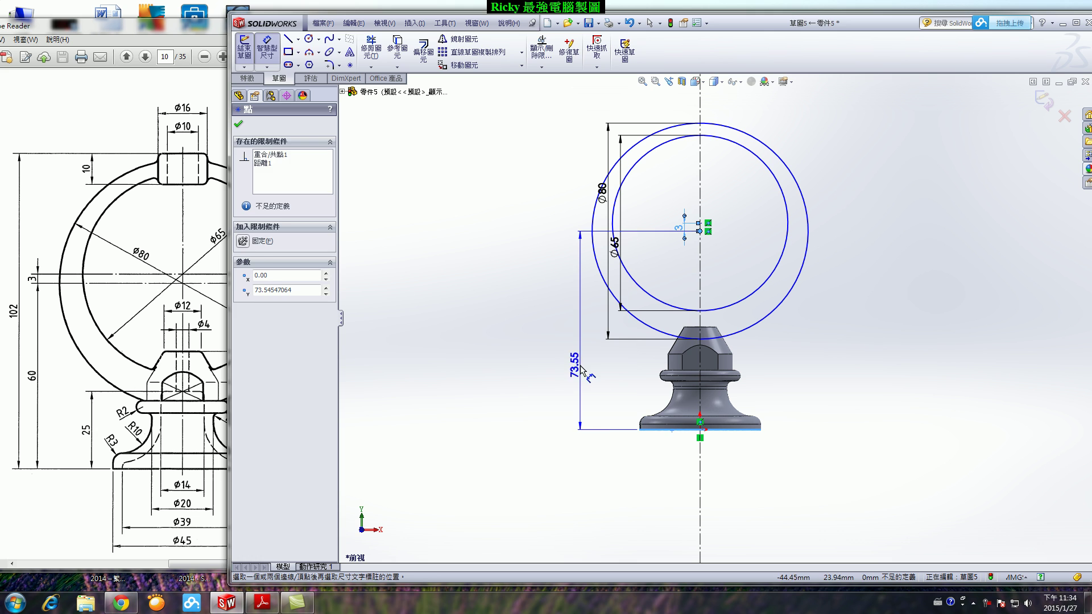
left_click(580, 364)
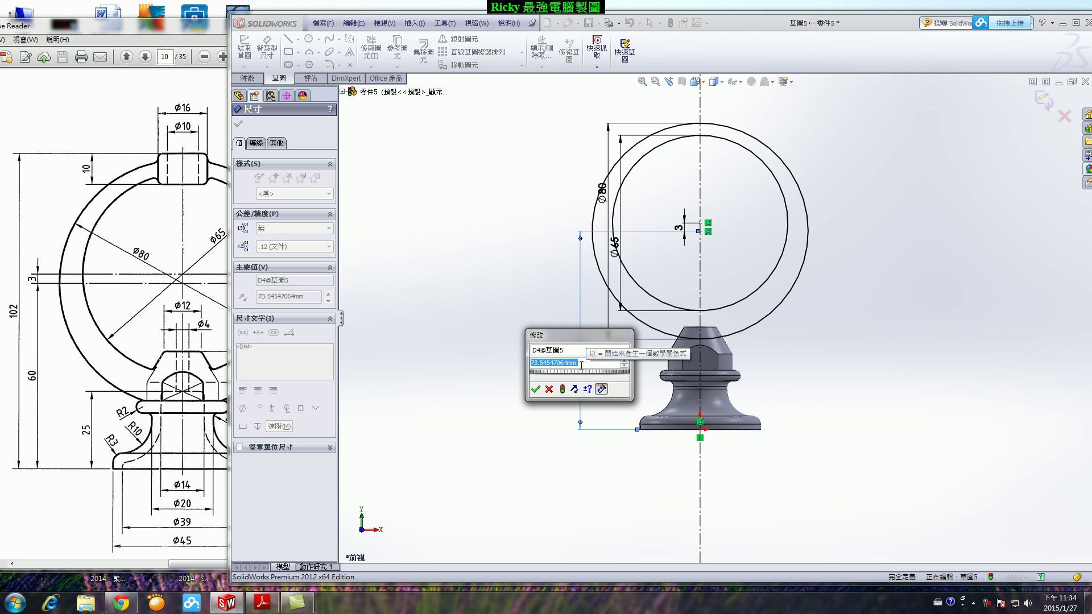
type("60")
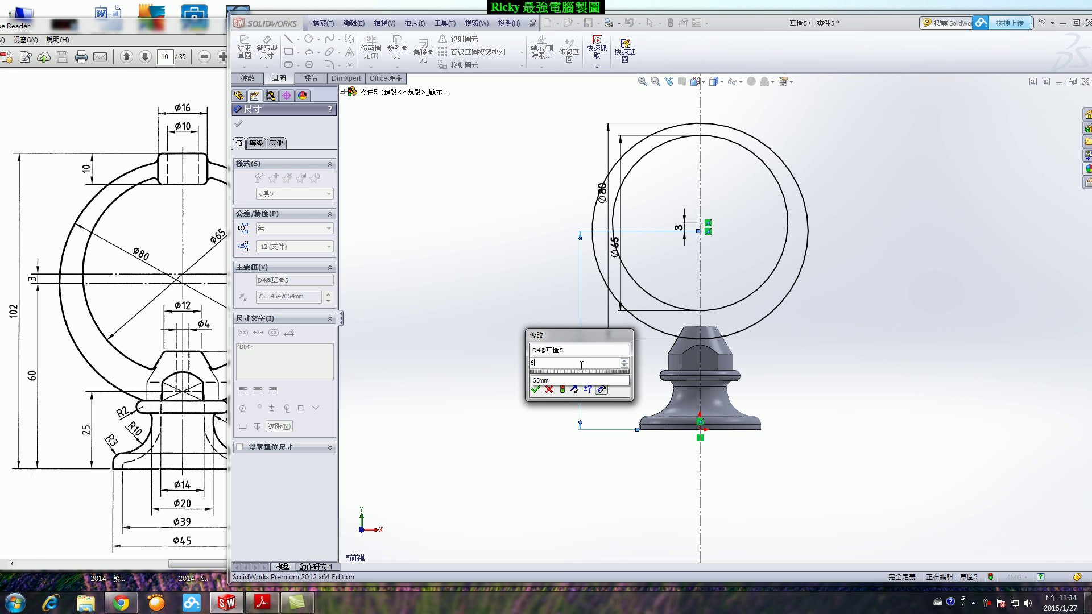
key("Return")
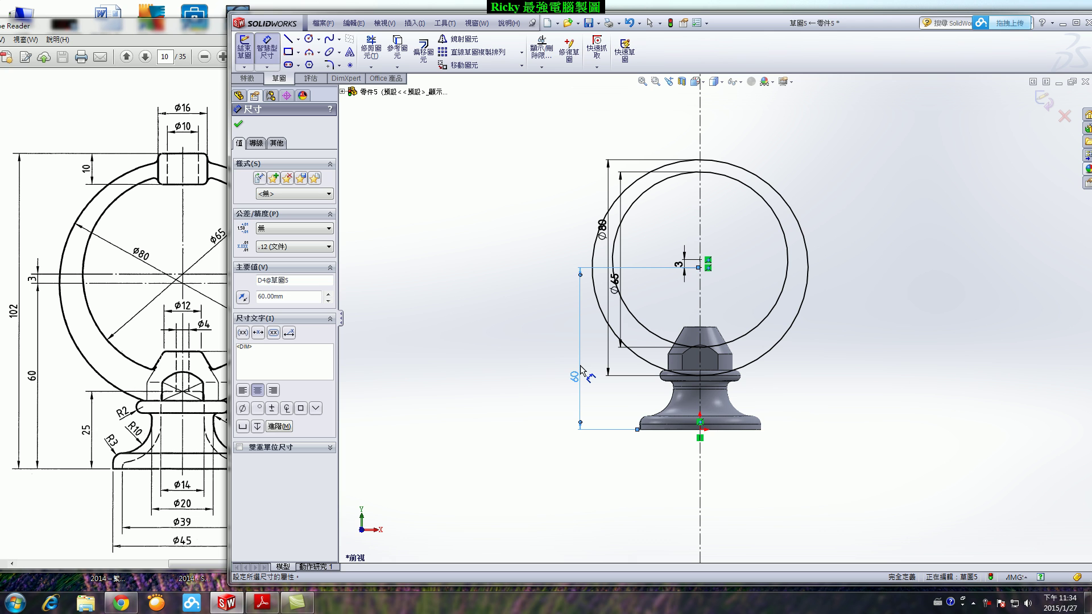
scroll(705, 273, "down", 2)
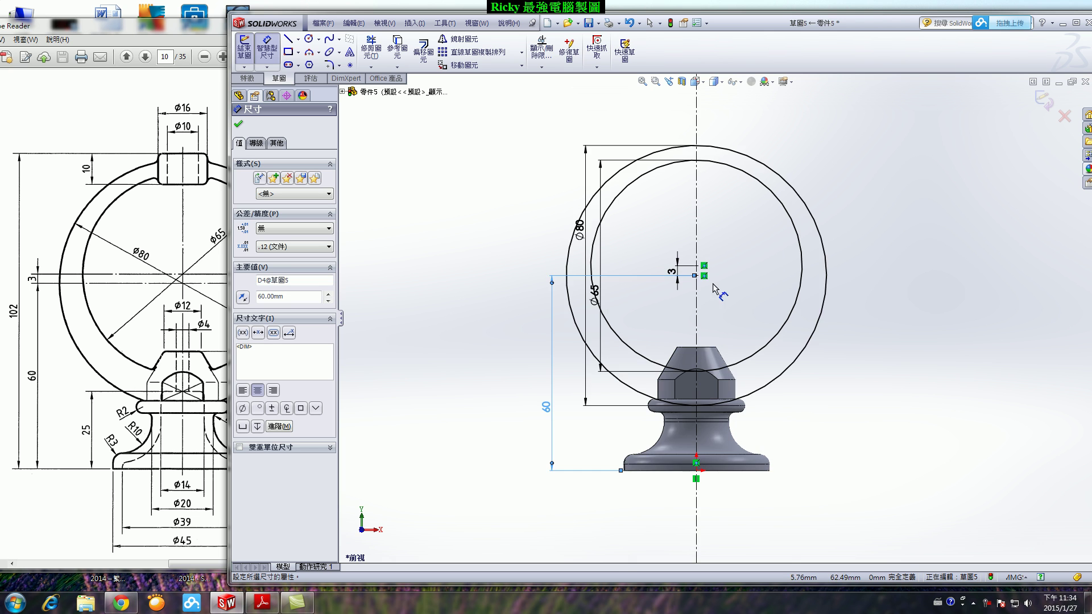
scroll(689, 292, "down", 2)
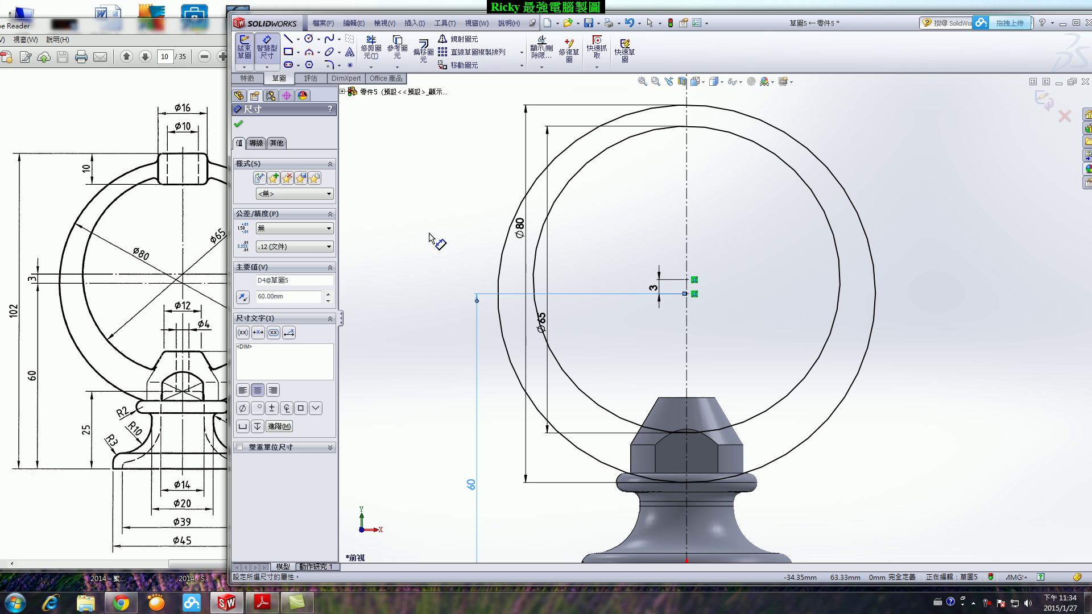
left_click(239, 127)
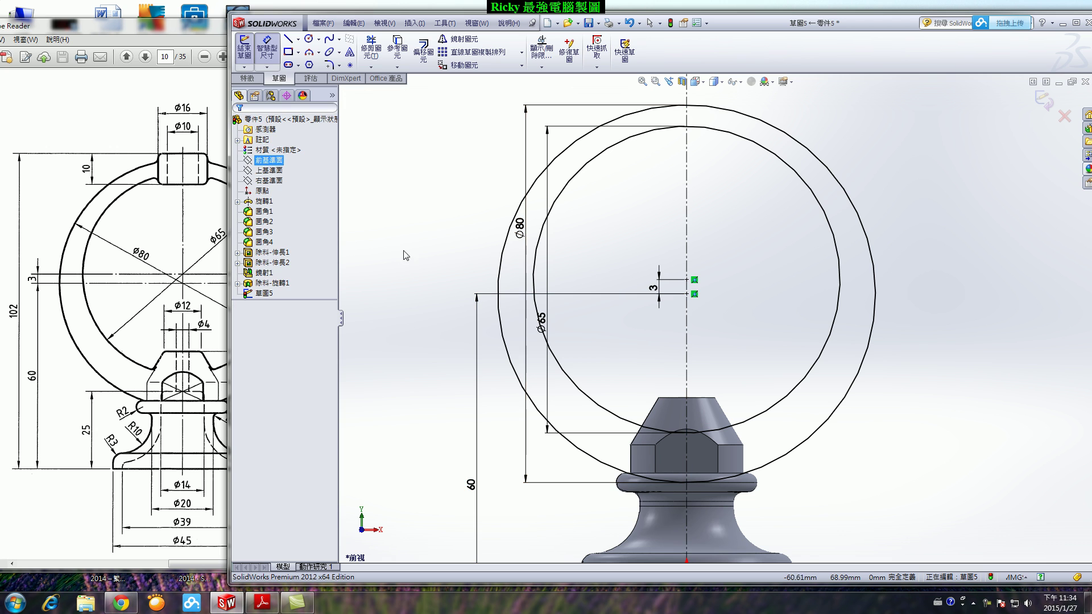
Check the Ø65 and Ø80 circles, then exit the ring sketch.
left_click(537, 249)
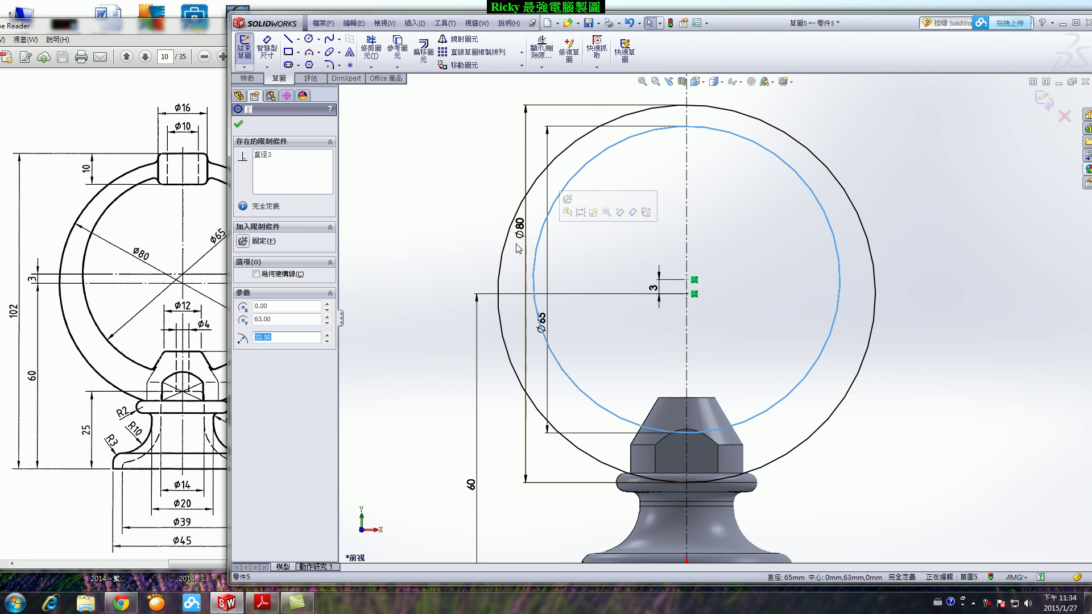
left_click(512, 237)
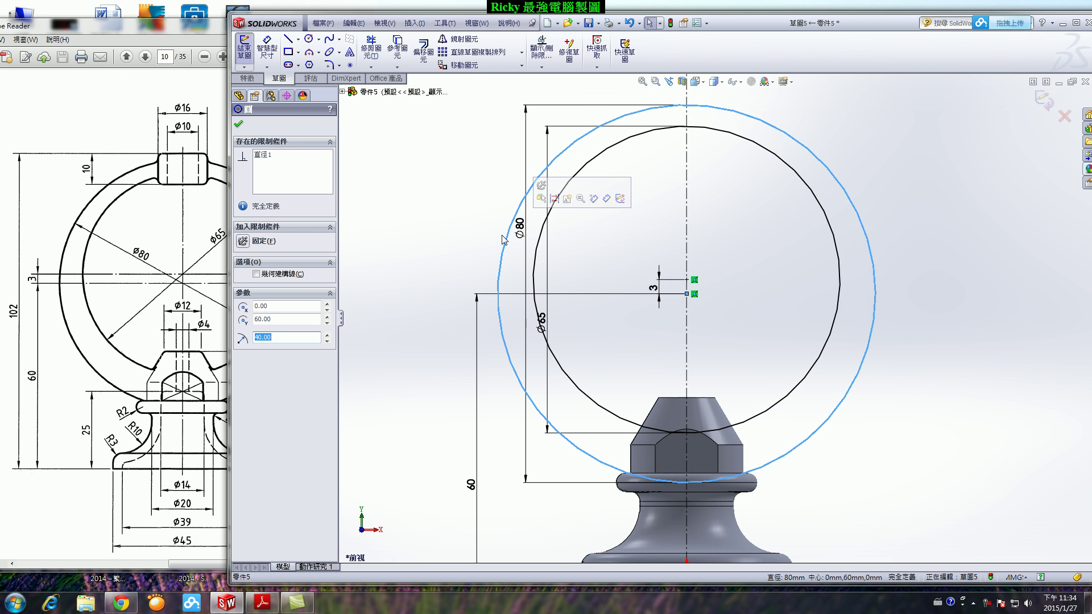
scroll(630, 286, "down", 3)
left_click(863, 382)
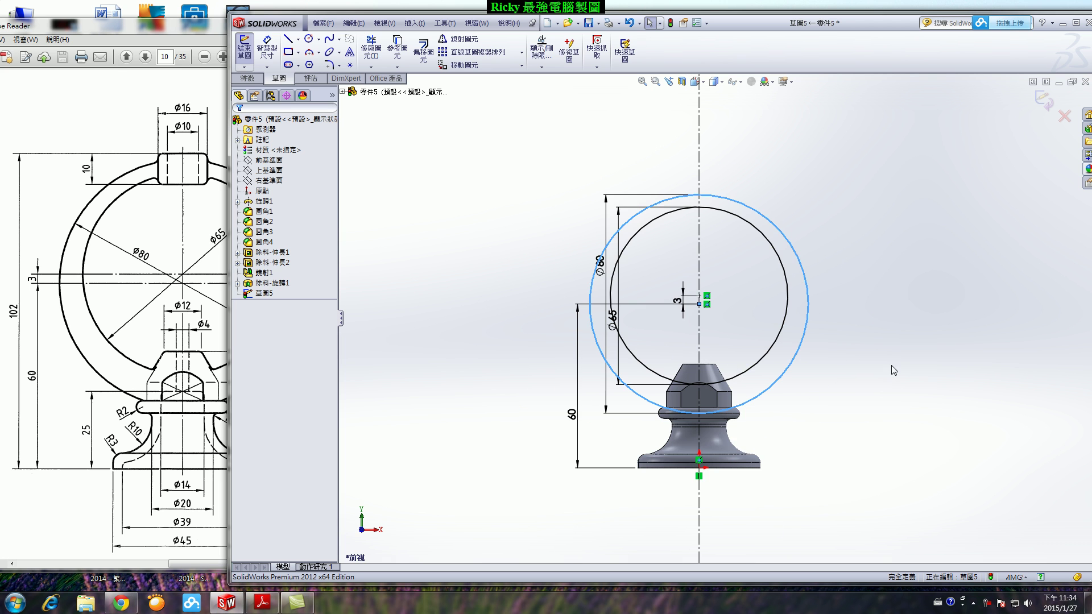
scroll(843, 336, "up", 2)
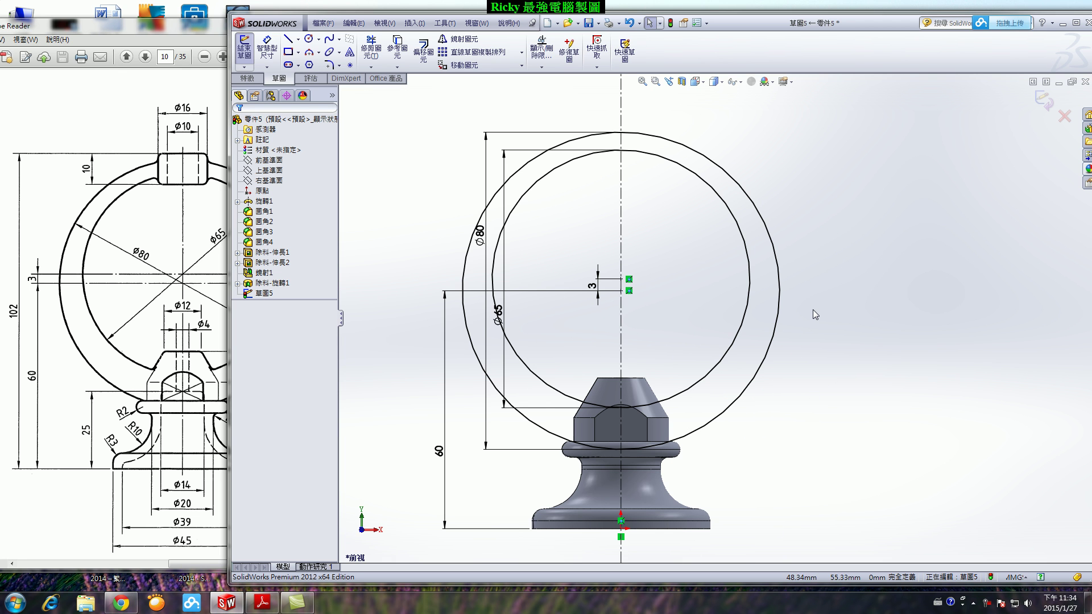
left_click(1054, 100)
Extrude the two-circle sketch 6 mm Mid Plane into a ring handle on the knob.
left_click(250, 80)
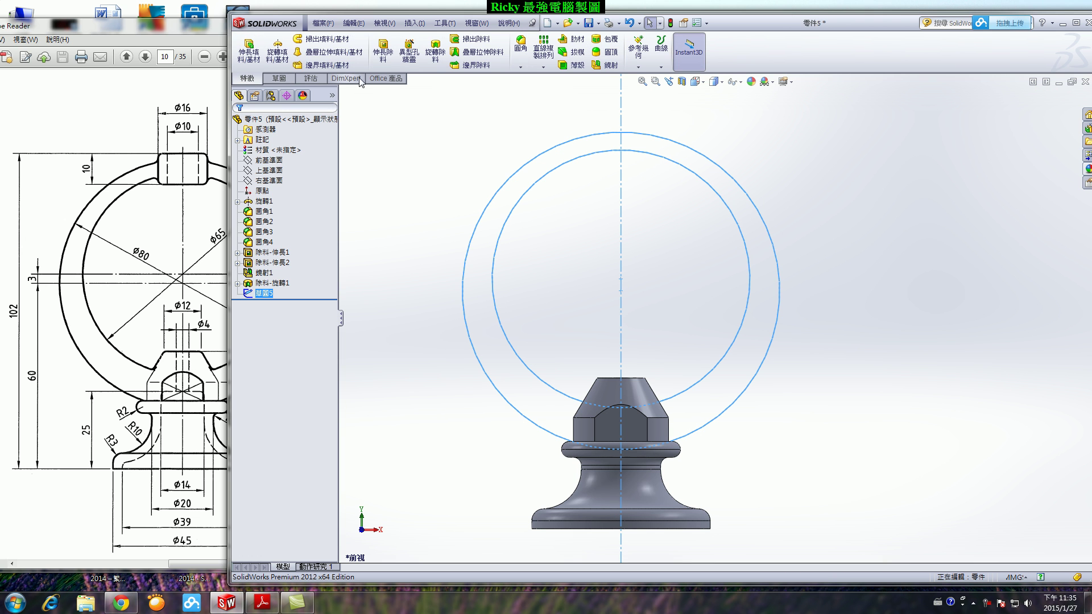
left_click(250, 50)
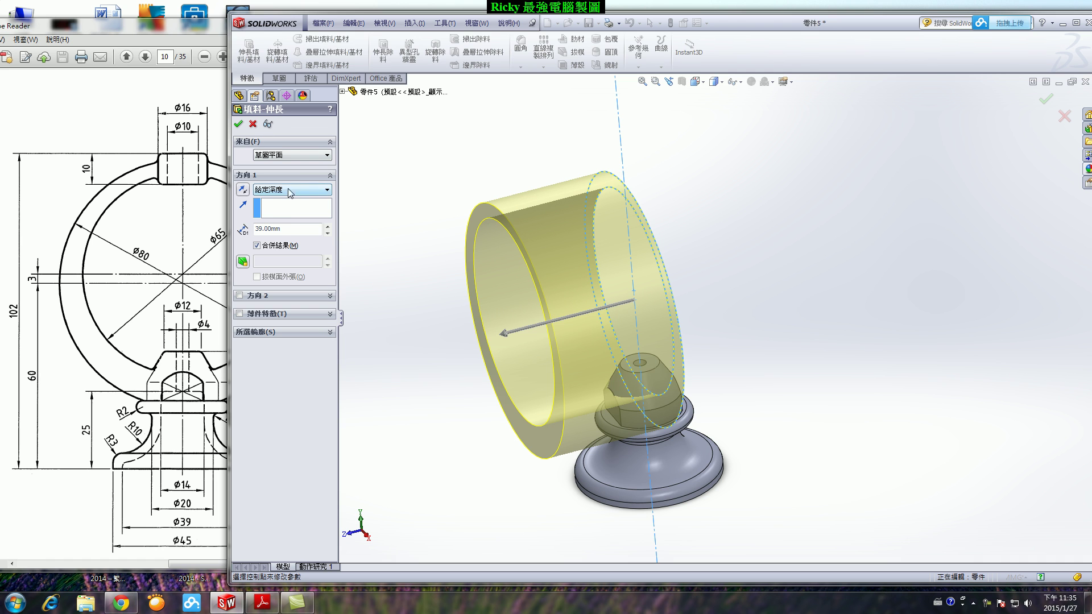
left_click(290, 193)
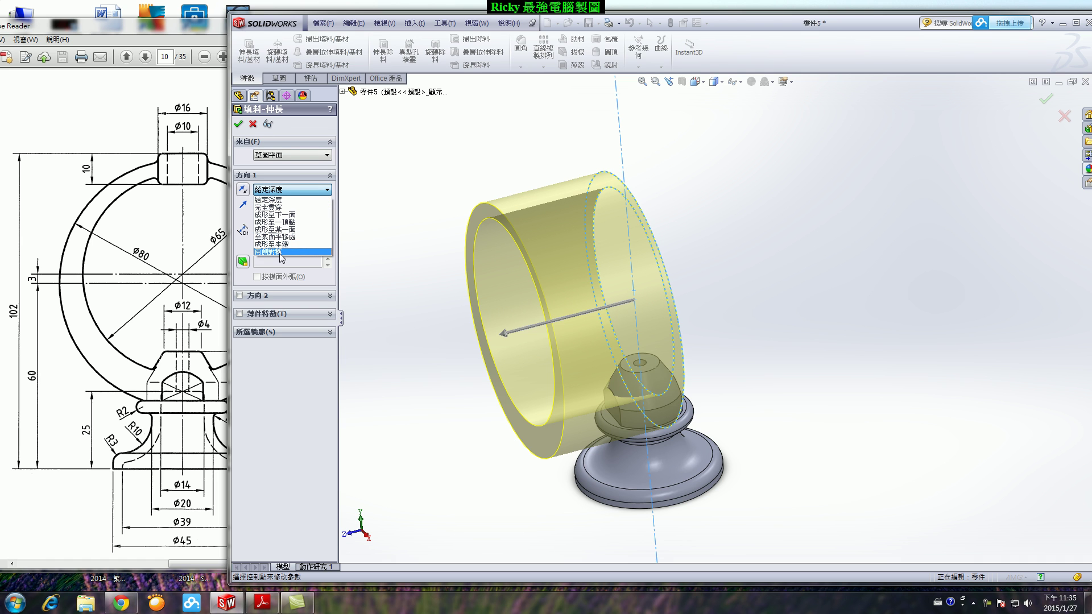
left_click(281, 251)
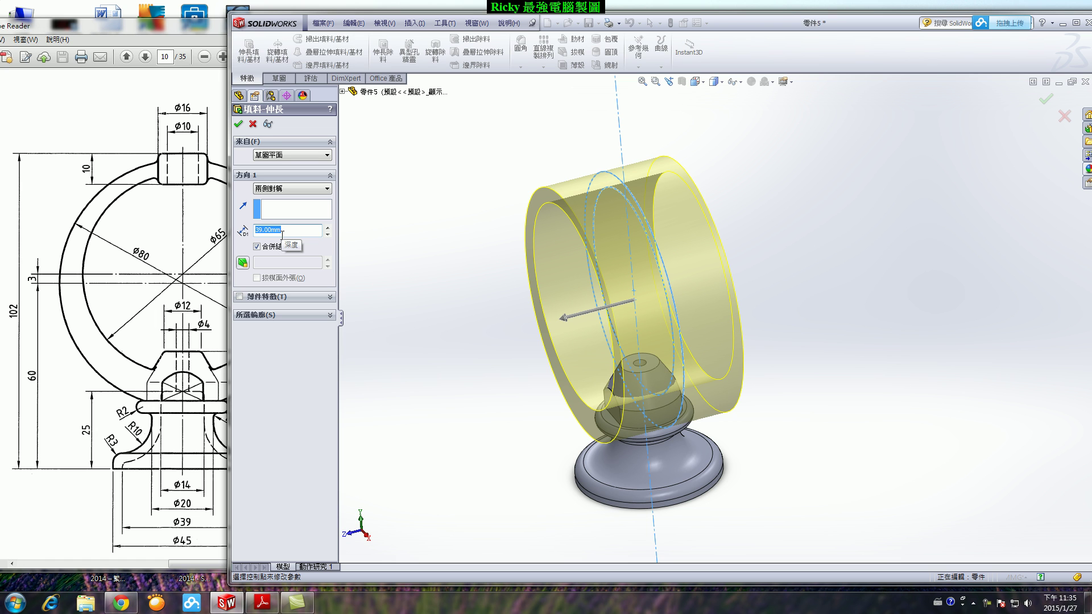
type("6")
key("Return")
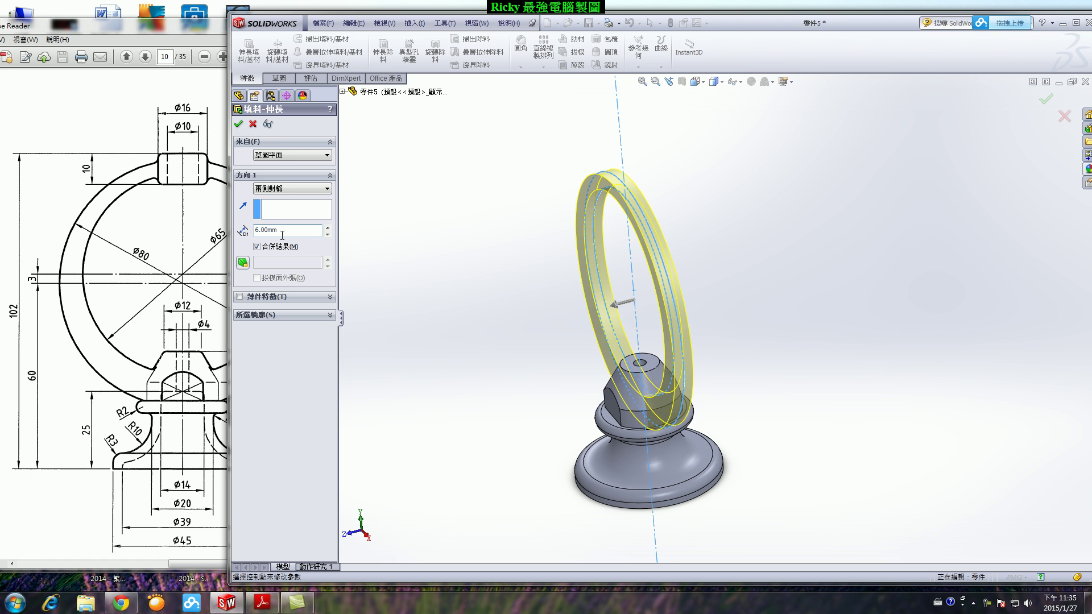
left_click(239, 124)
mouse_move(506, 380)
middle_mouse_down()
mouse_move(529, 380)
mouse_move(604, 322)
mouse_move(445, 276)
middle_mouse_up()
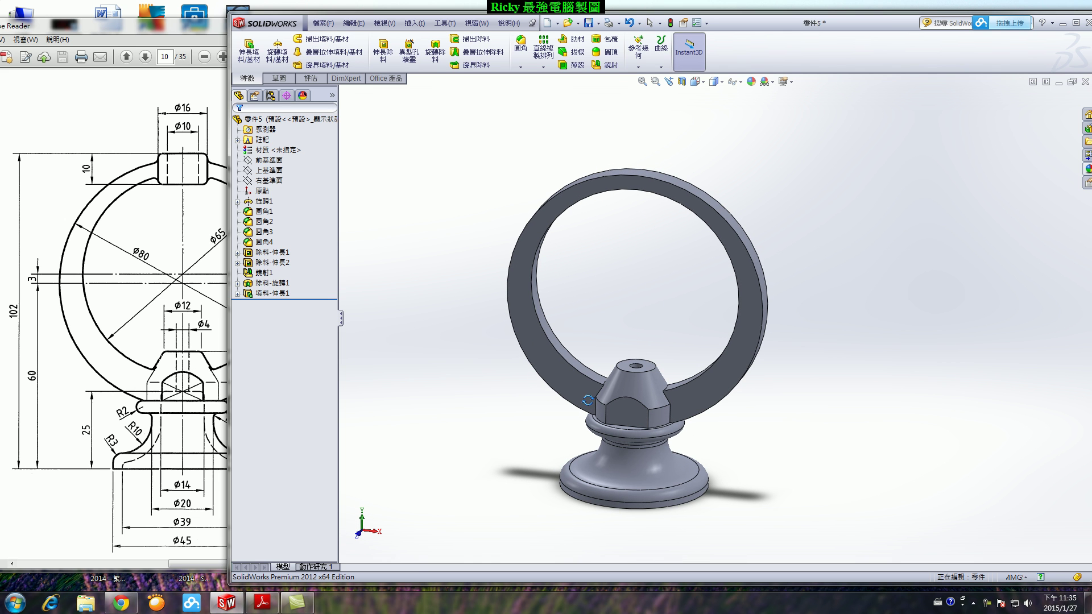
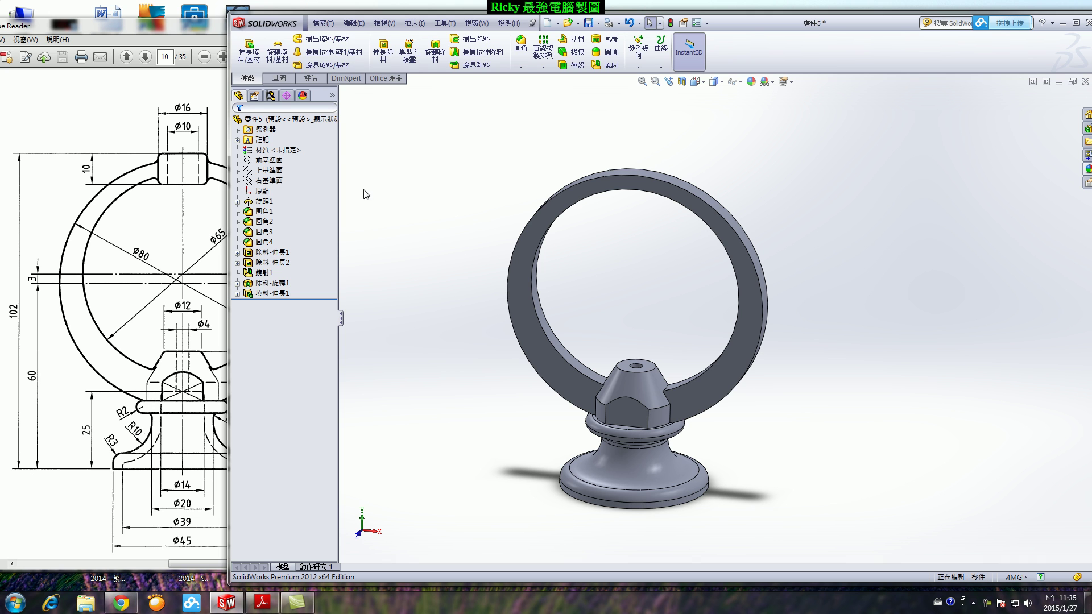
Start a new sketch on the chosen plane and view the part from the Front.
left_click(280, 80)
left_click(245, 46)
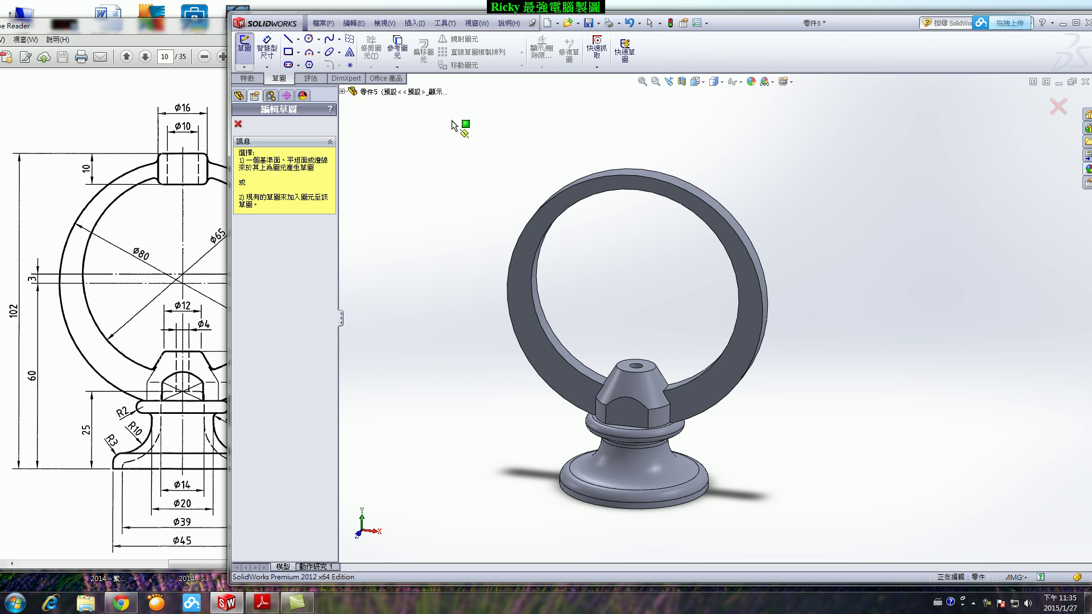
left_click(342, 91)
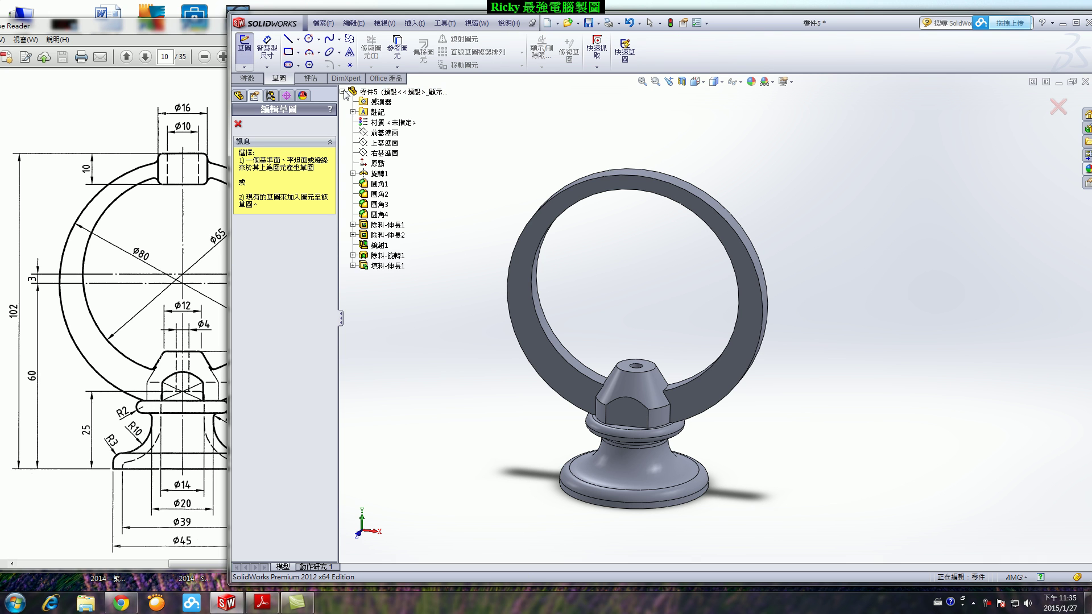
left_click(383, 142)
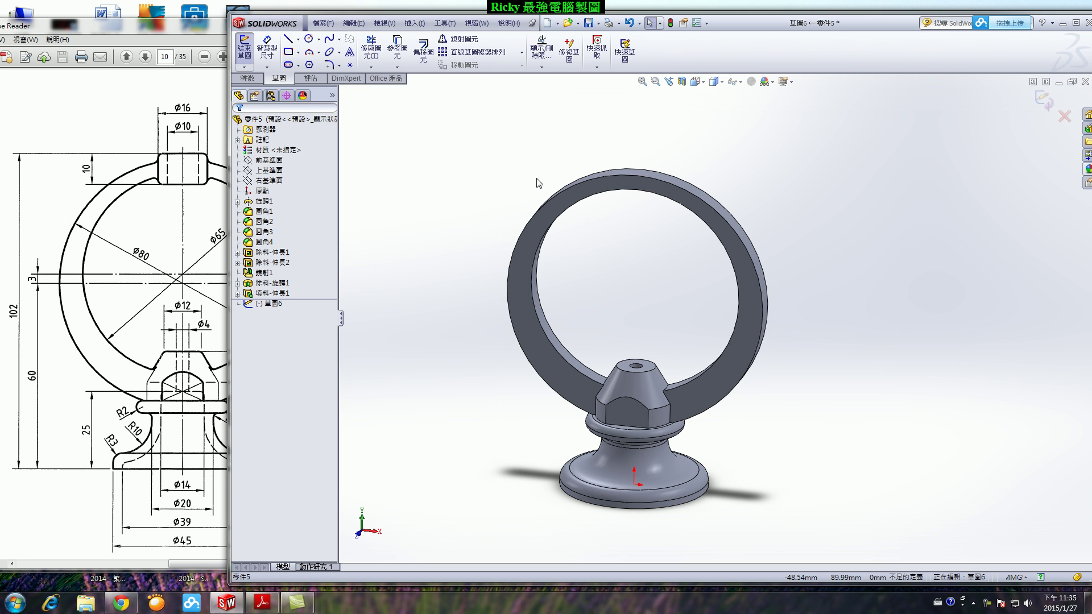
left_click(695, 81)
left_click(757, 132)
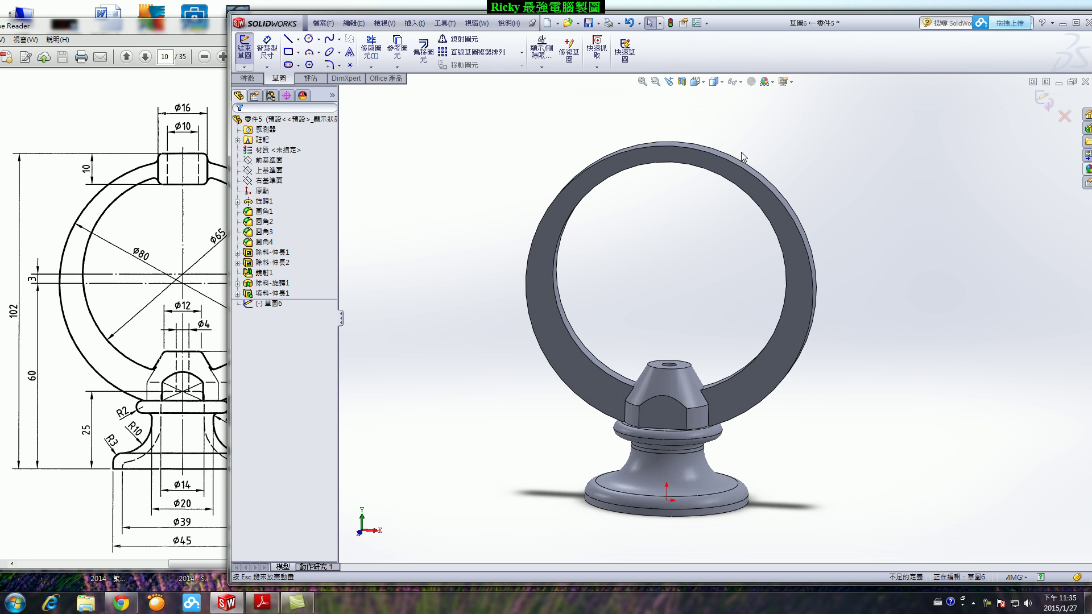
scroll(663, 252, "up", 3)
scroll(731, 199, "down", 4)
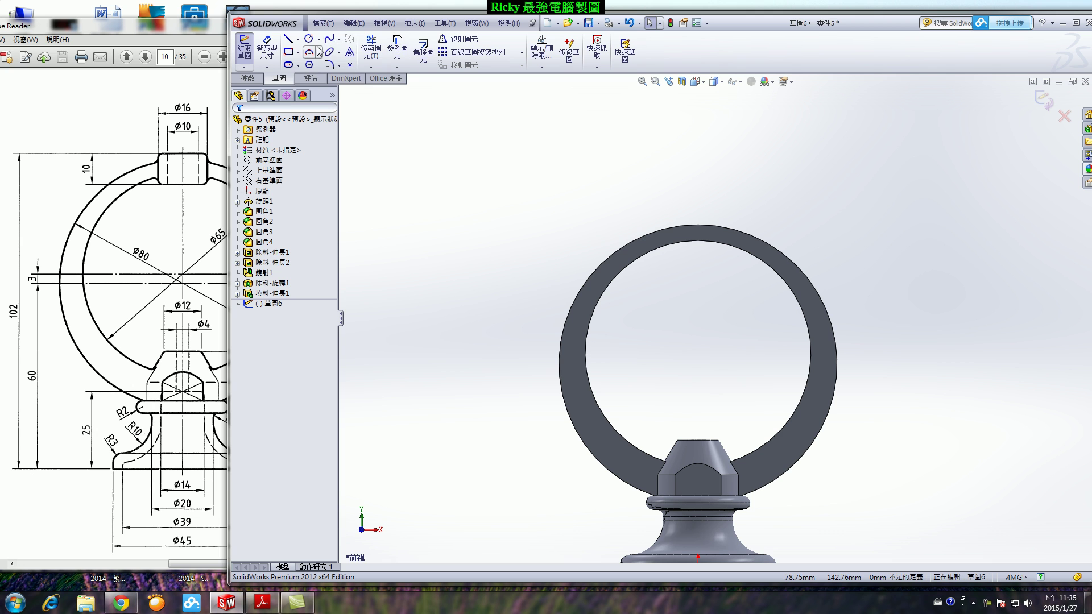
Draw a vertical, infinite-length centerline through the origin.
left_click(298, 39)
left_click(298, 64)
left_click(271, 210)
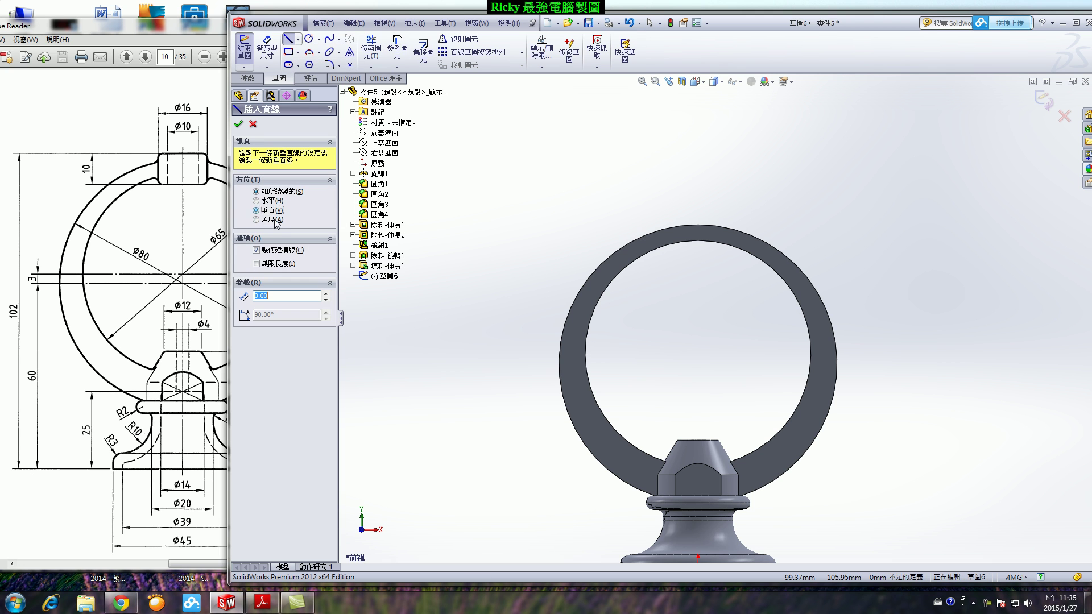
left_click(257, 264)
scroll(716, 321, "up", 2)
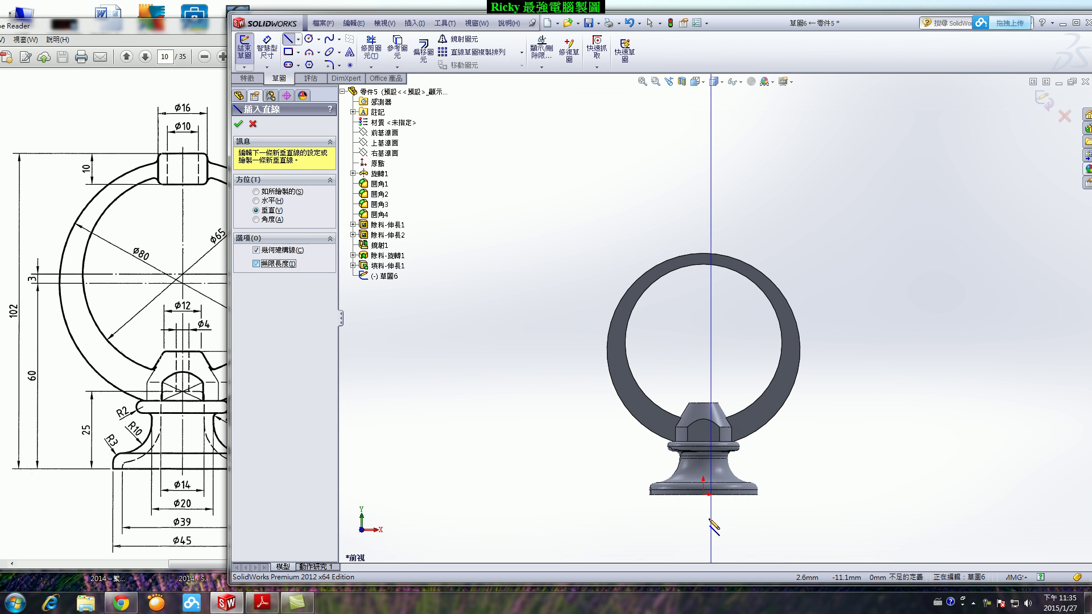
left_click(704, 495)
scroll(756, 227, "up", 1)
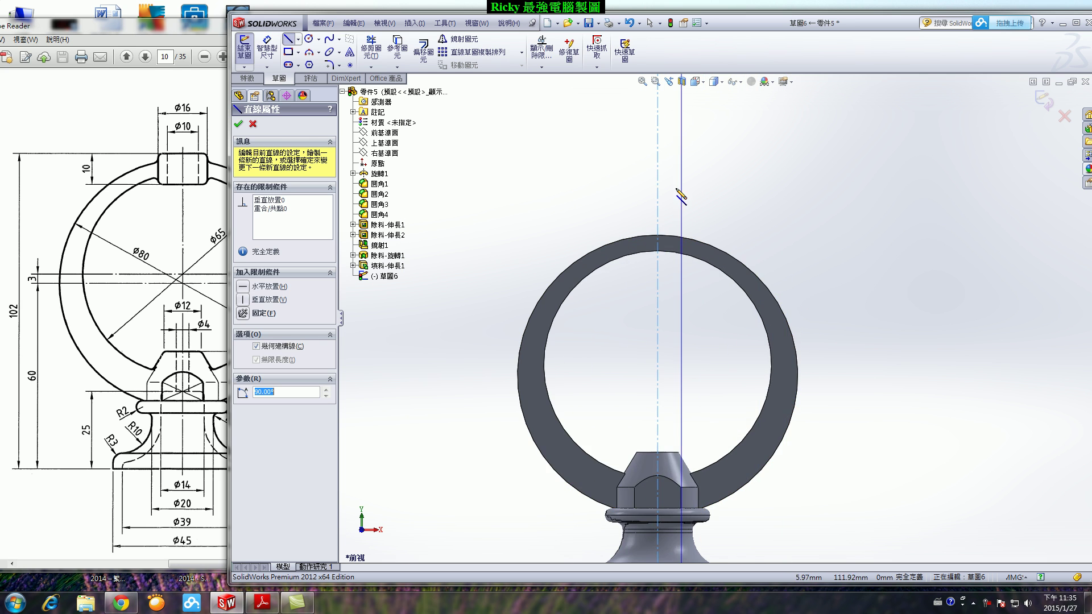
scroll(756, 228, "up", 1)
scroll(757, 227, "up", 1)
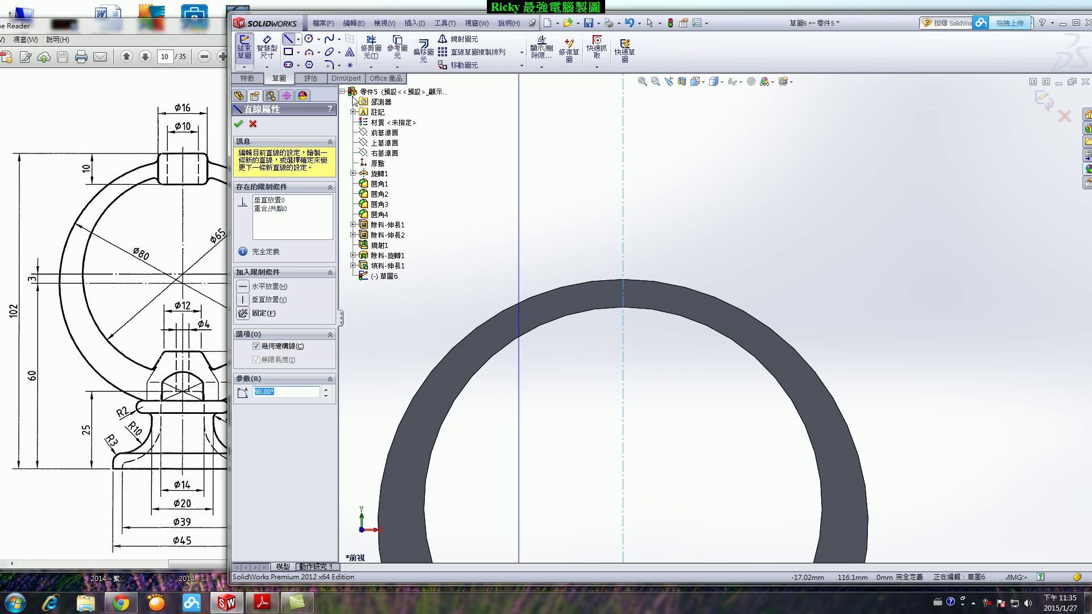
Draw a 16 × 10 rectangle on the centerline across the ring's top.
left_click(290, 52)
left_click(623, 258)
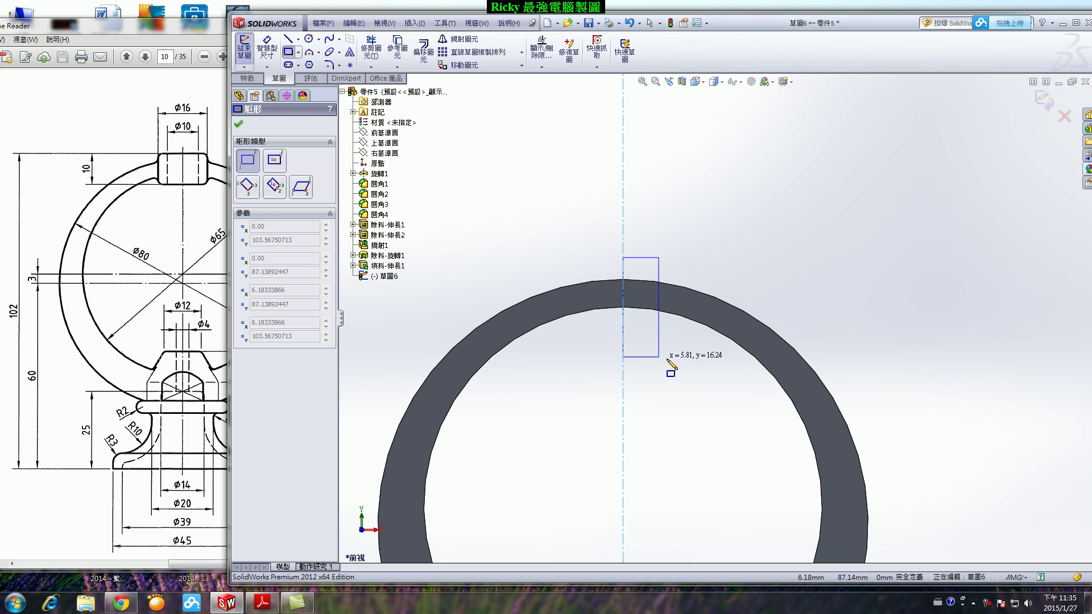
left_click(670, 343)
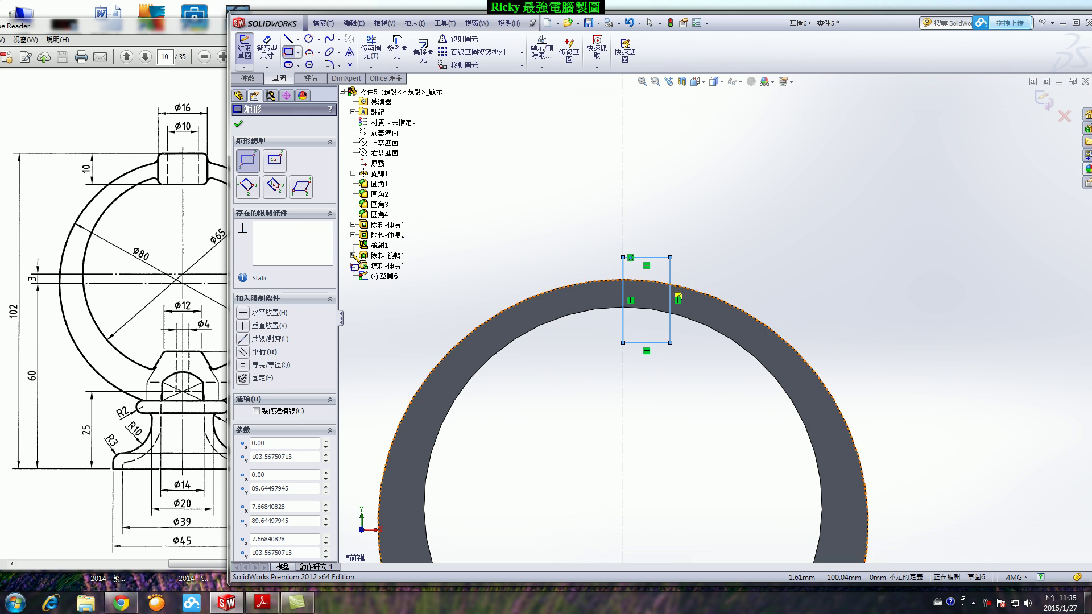
left_click(267, 48)
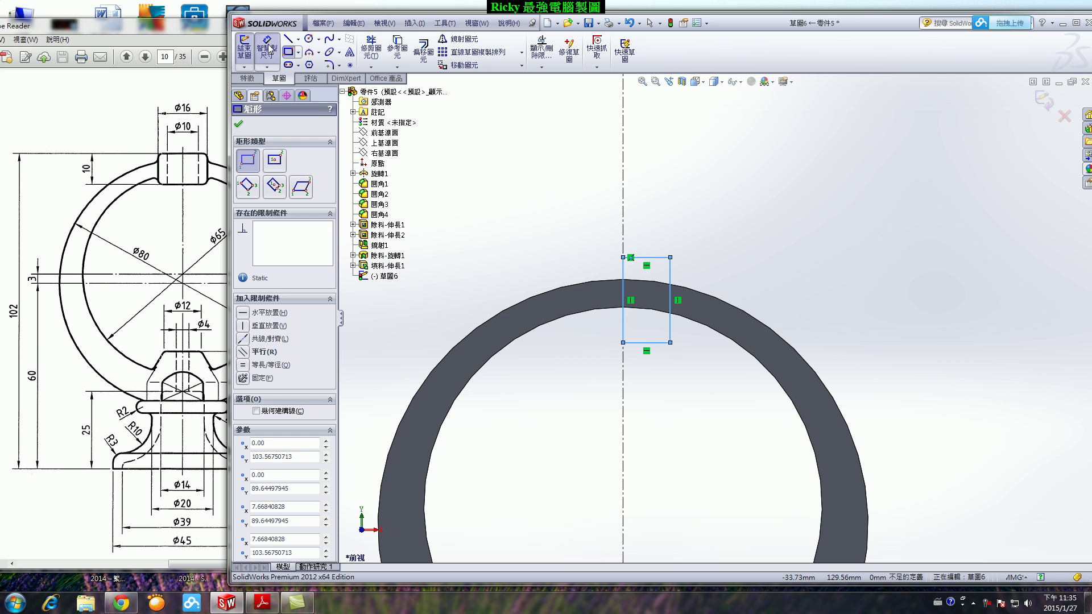
left_click(670, 274)
left_click(623, 233)
type("16")
key("Return")
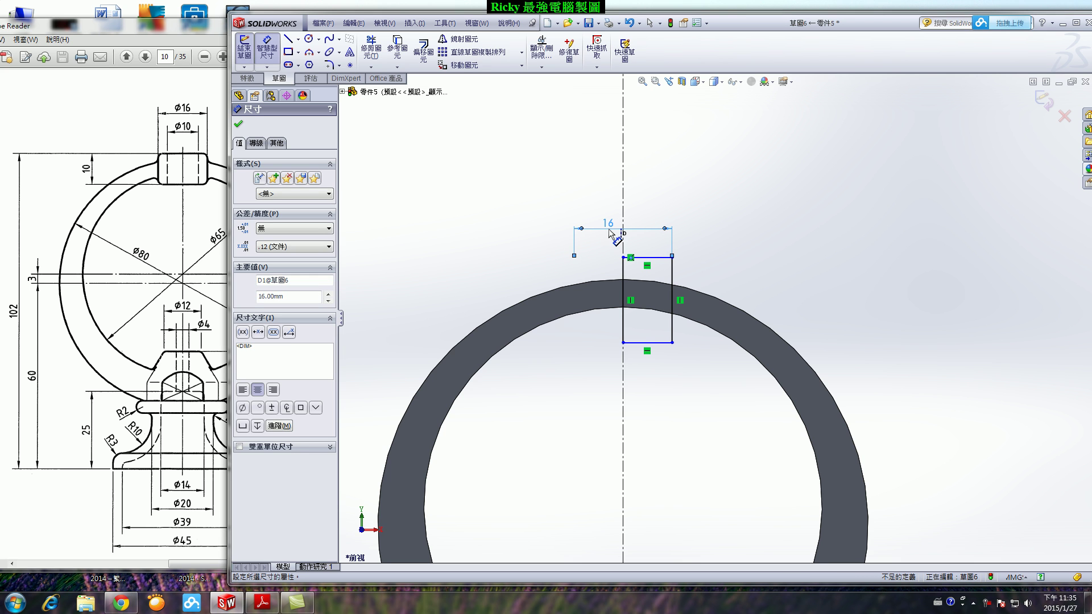
left_click(672, 279)
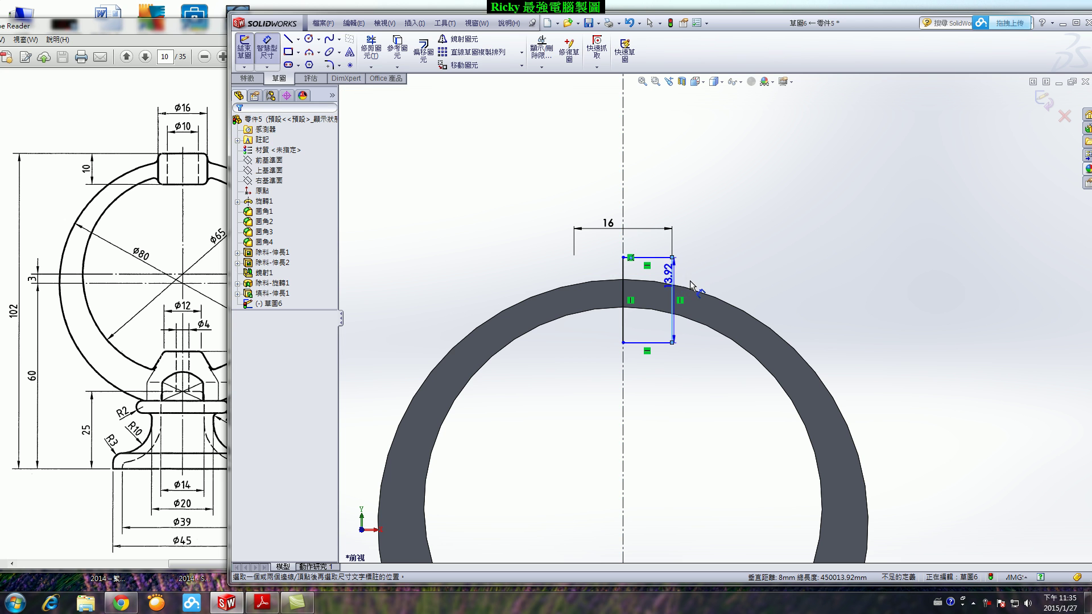
left_click(725, 287)
type("10")
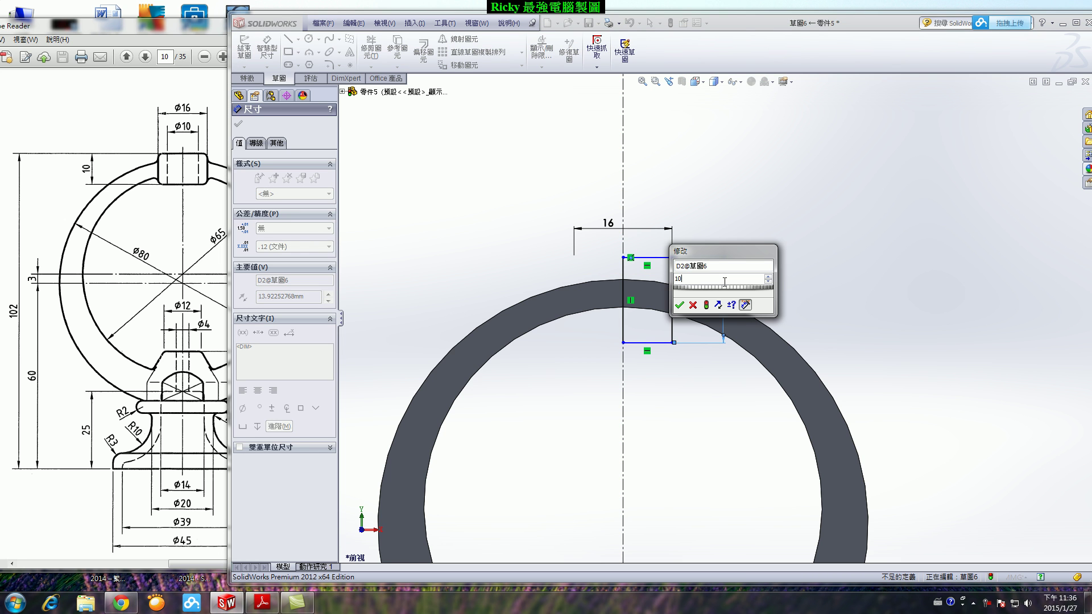
key("Return")
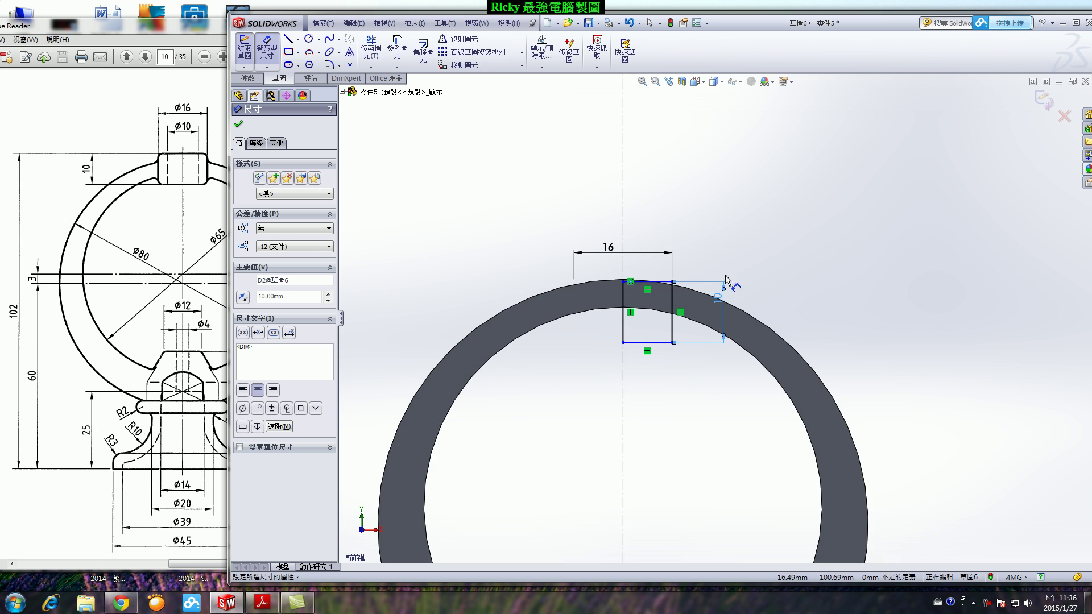
Dimension the rectangle's top edge 102 above the base bottom.
scroll(694, 312, "down", 5)
scroll(692, 317, "up", 5)
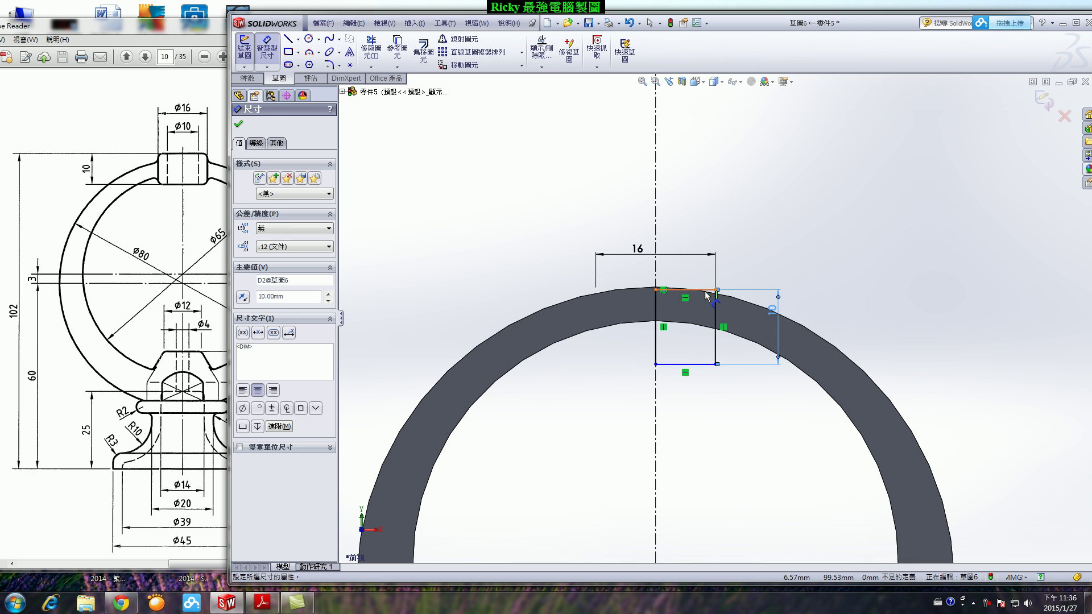
left_click(706, 291)
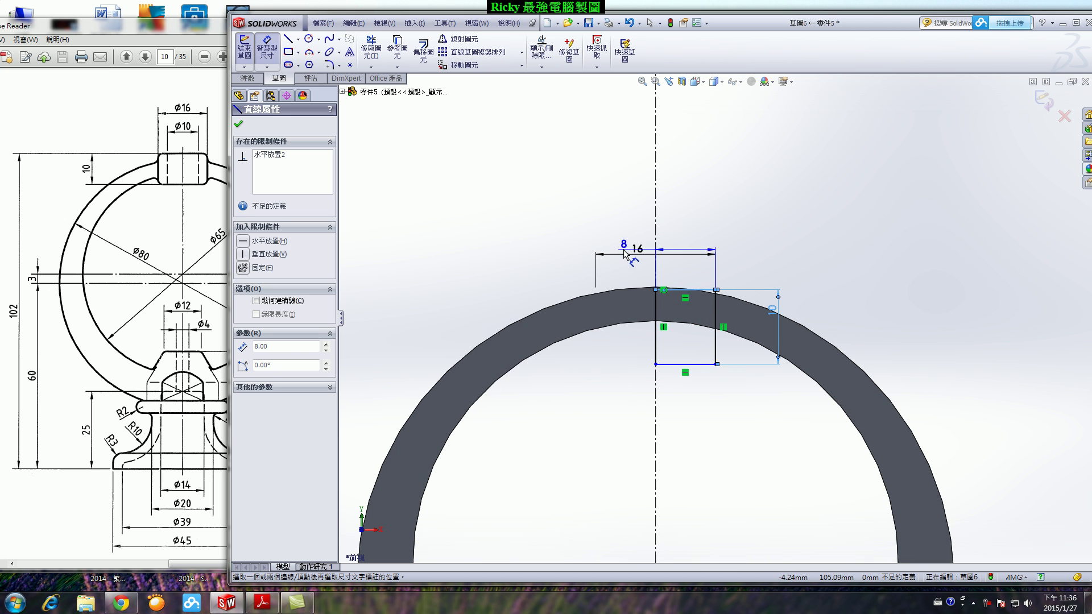
scroll(623, 249, "down", 3)
scroll(711, 398, "down", 3)
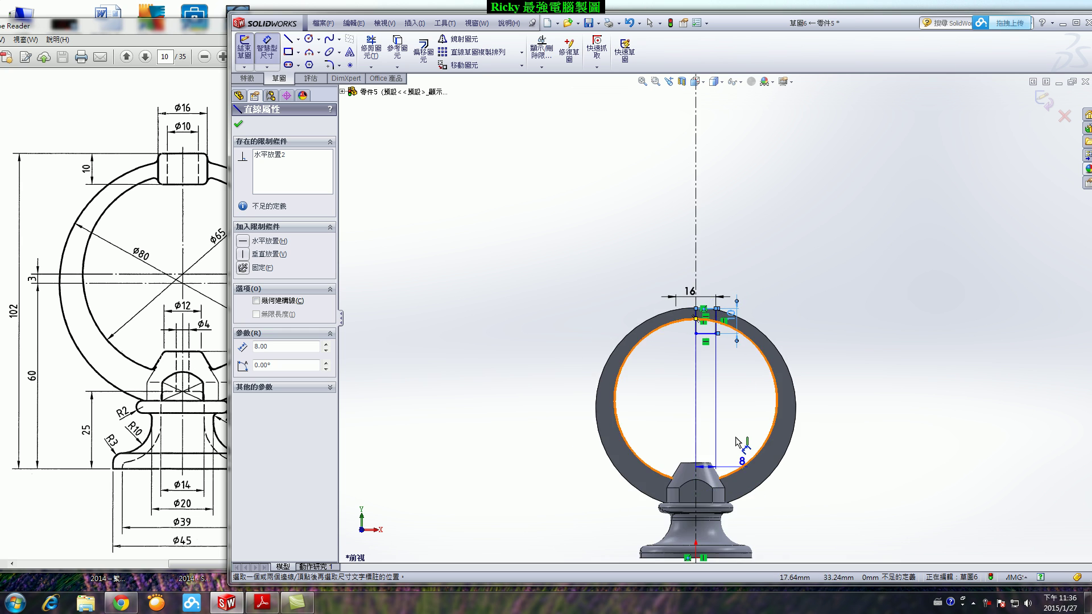
scroll(740, 455, "up", 2)
scroll(725, 435, "up", 3)
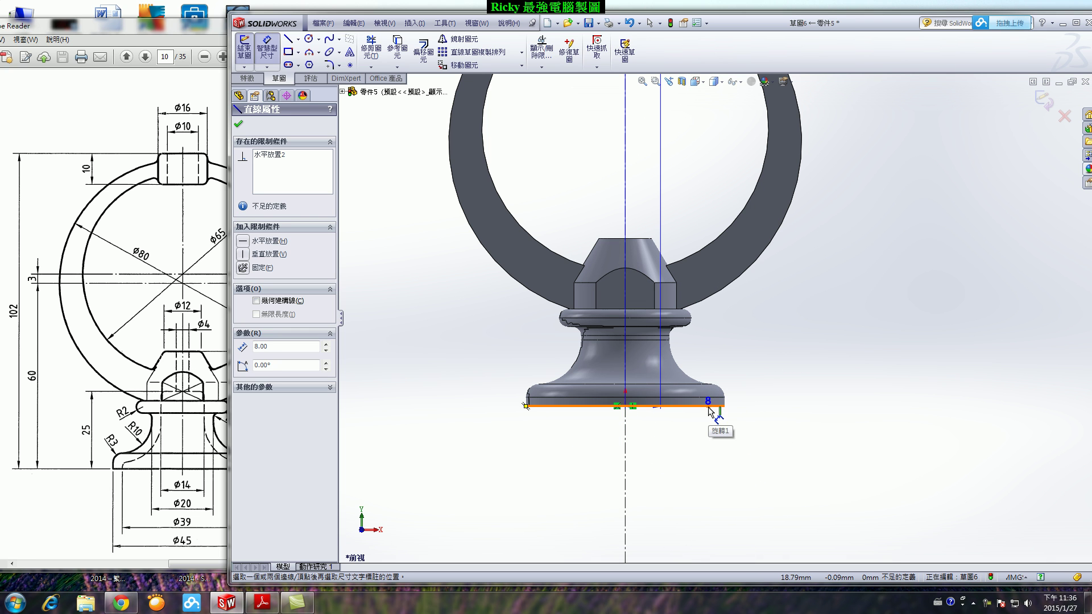
left_click(708, 407)
left_click(904, 288)
type("102")
key("Return")
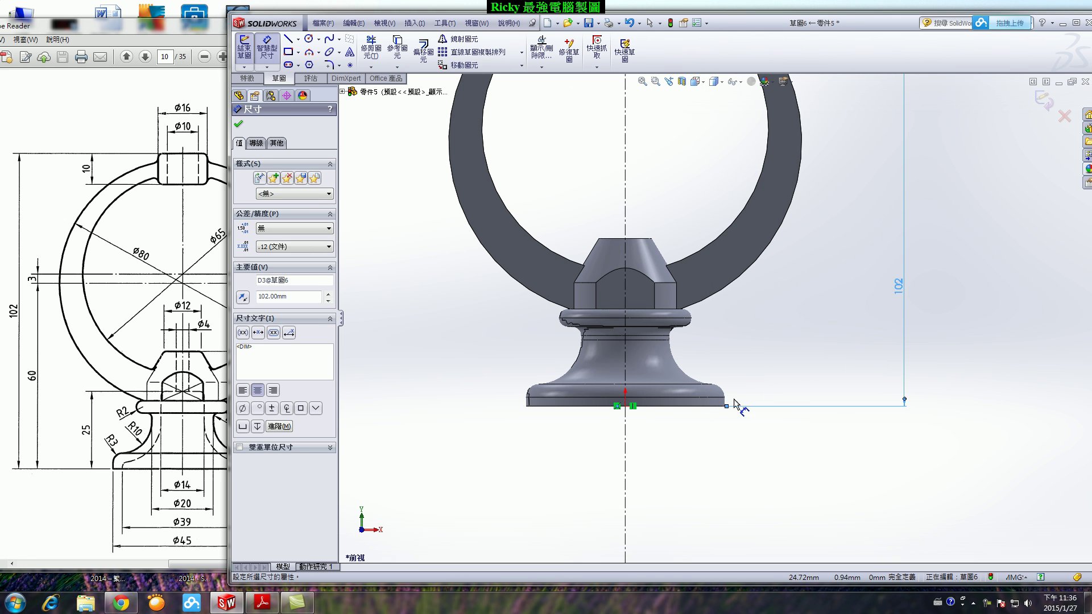
scroll(731, 409, "down", 3)
scroll(719, 419, "down", 2)
scroll(720, 407, "up", 2)
scroll(717, 387, "up", 4)
scroll(708, 342, "up", 4)
scroll(727, 139, "down", 1)
scroll(677, 165, "down", 5)
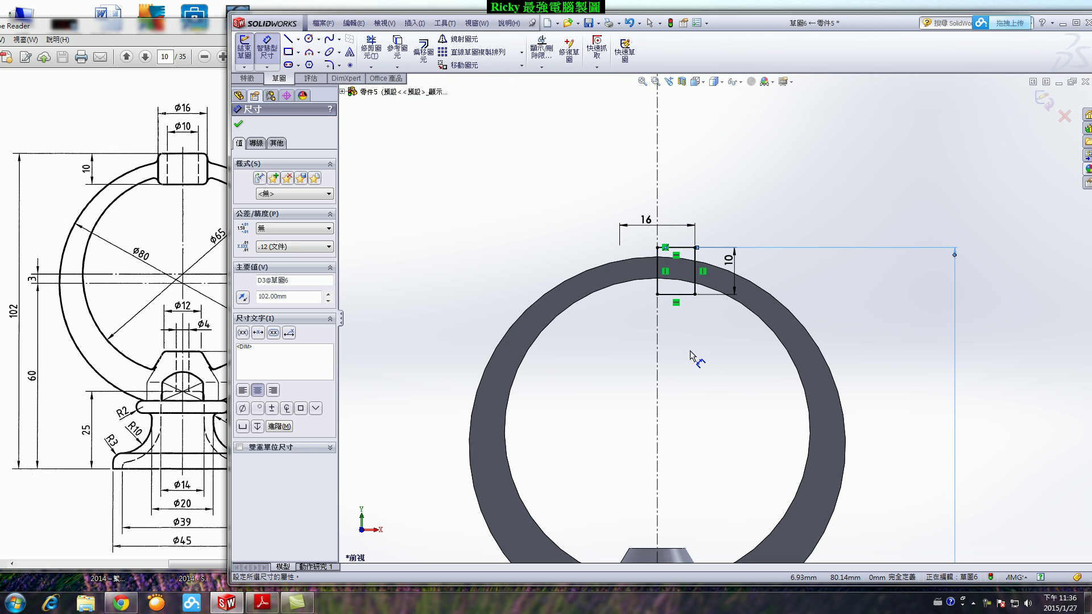
key("Escape")
scroll(689, 320, "down", 2)
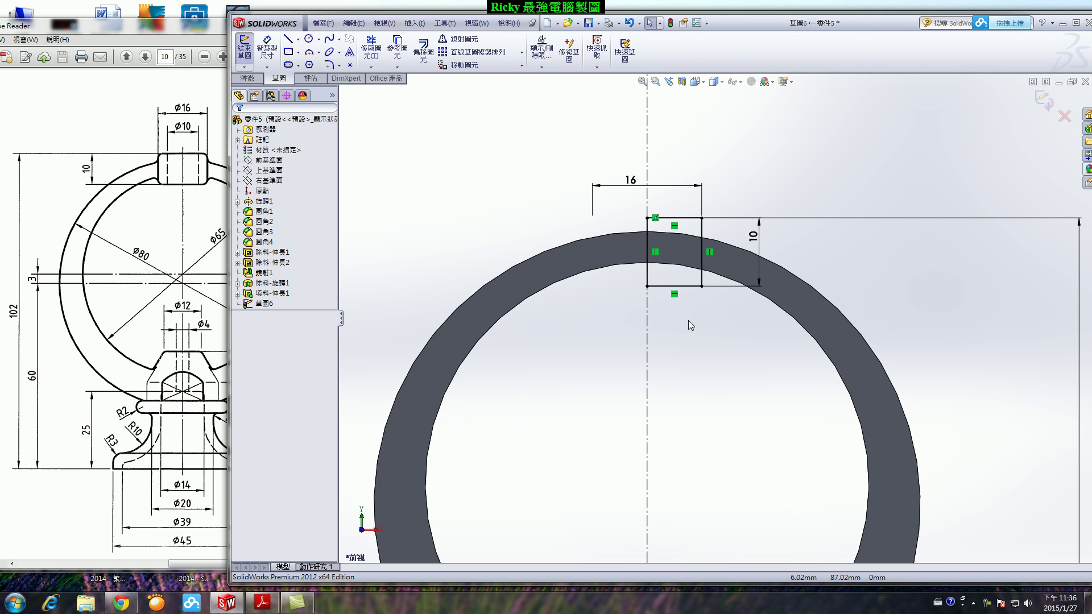
scroll(688, 323, "up", 2)
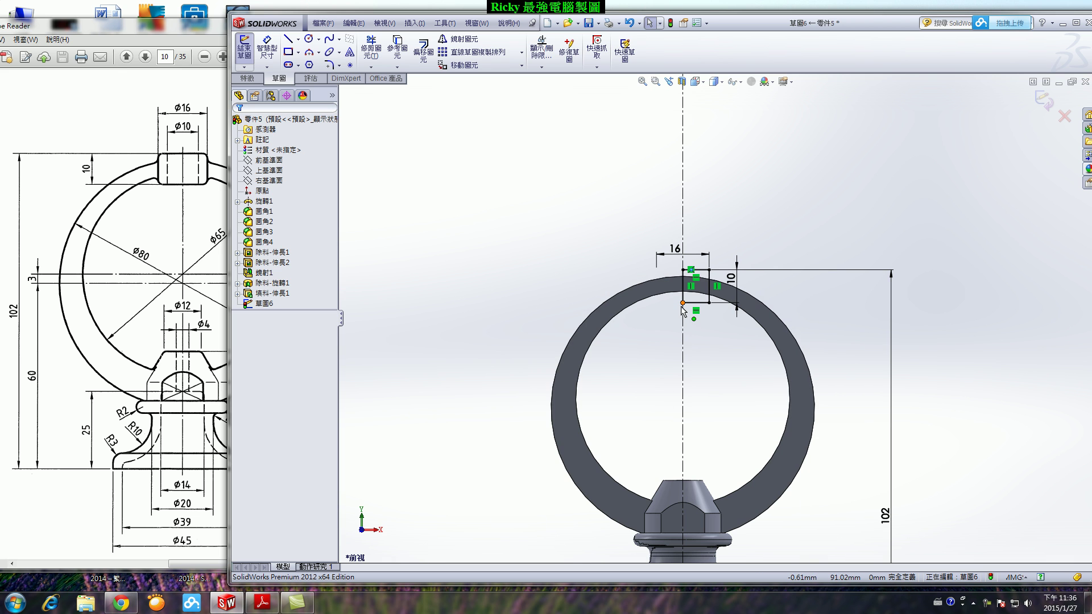
Exit the sketch and revolve the rectangle 360° about Line1 into a boss.
left_click(1044, 100)
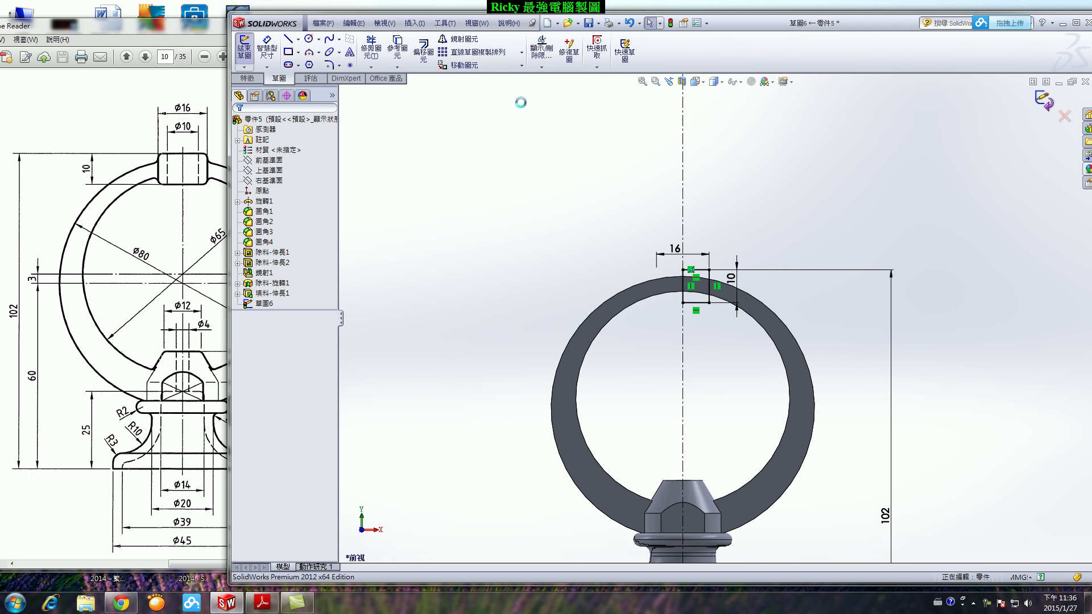
left_click(247, 78)
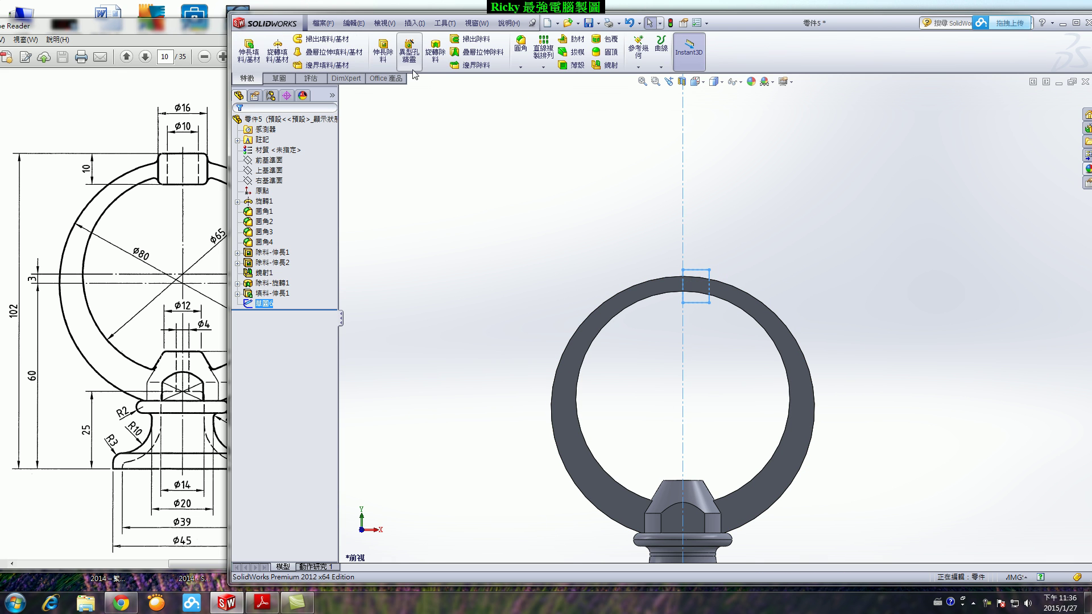
left_click(277, 50)
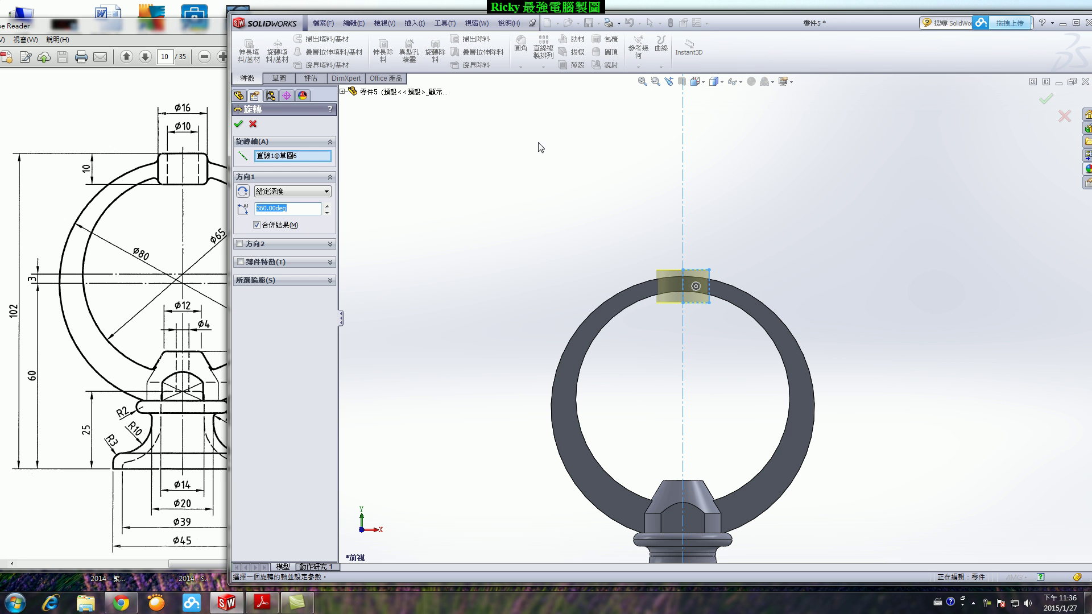
left_click(239, 124)
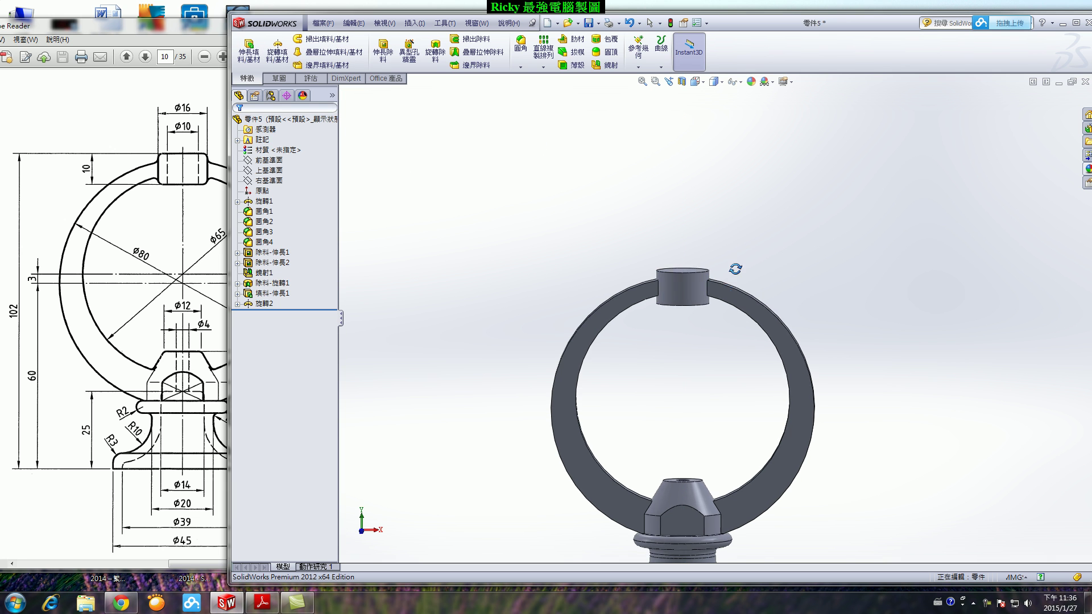
middle_click_drag(734, 202, 725, 328)
scroll(742, 274, "down", 2)
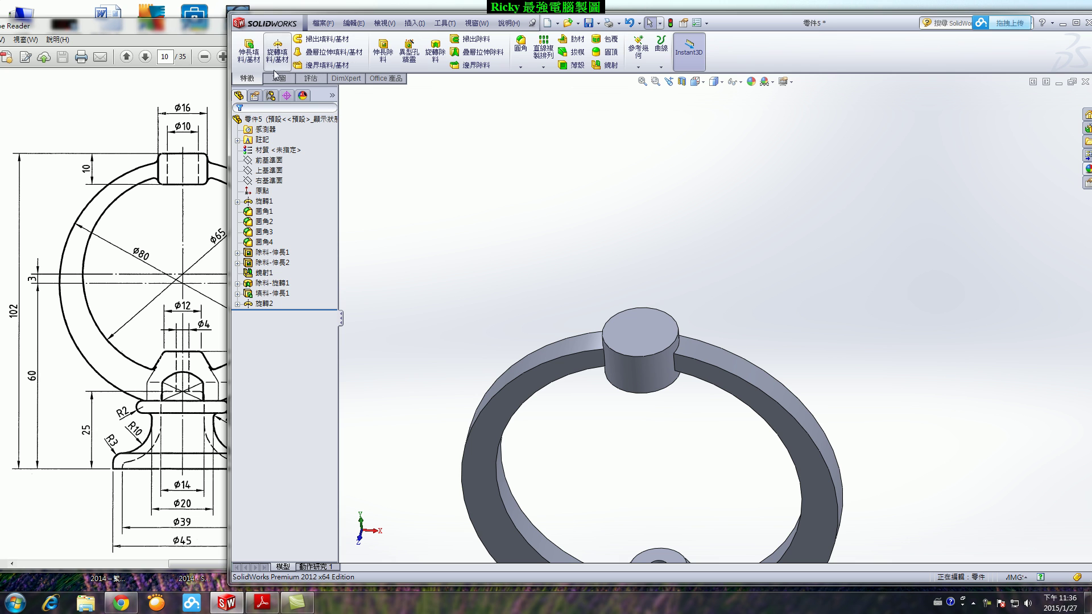
Sketch a Ø10 circle centred on the boss top face for an extruded cut.
left_click(388, 54)
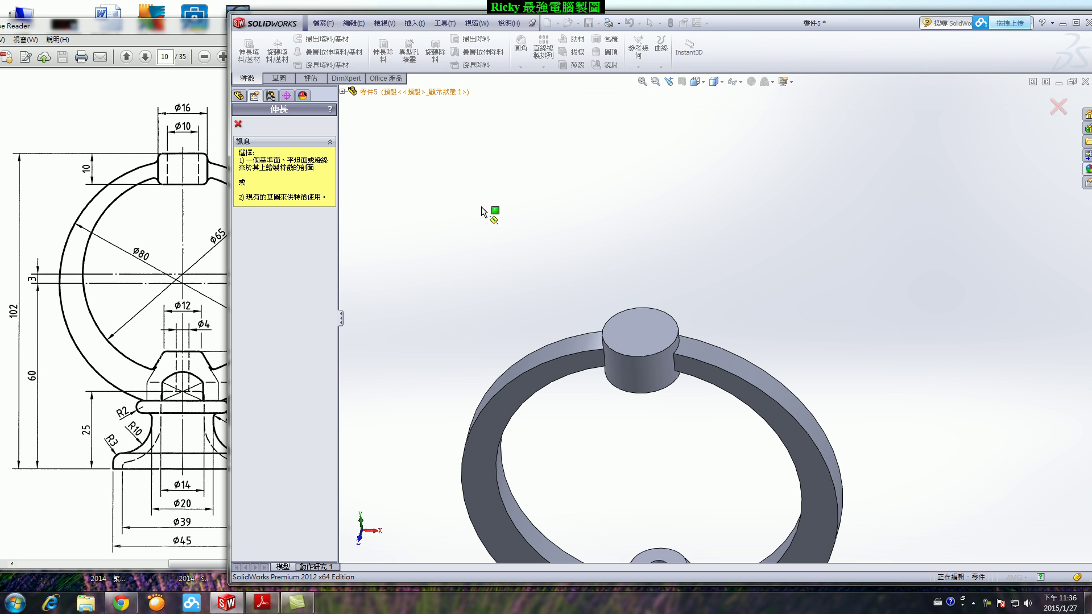
left_click(640, 333)
scroll(664, 270, "down", 2)
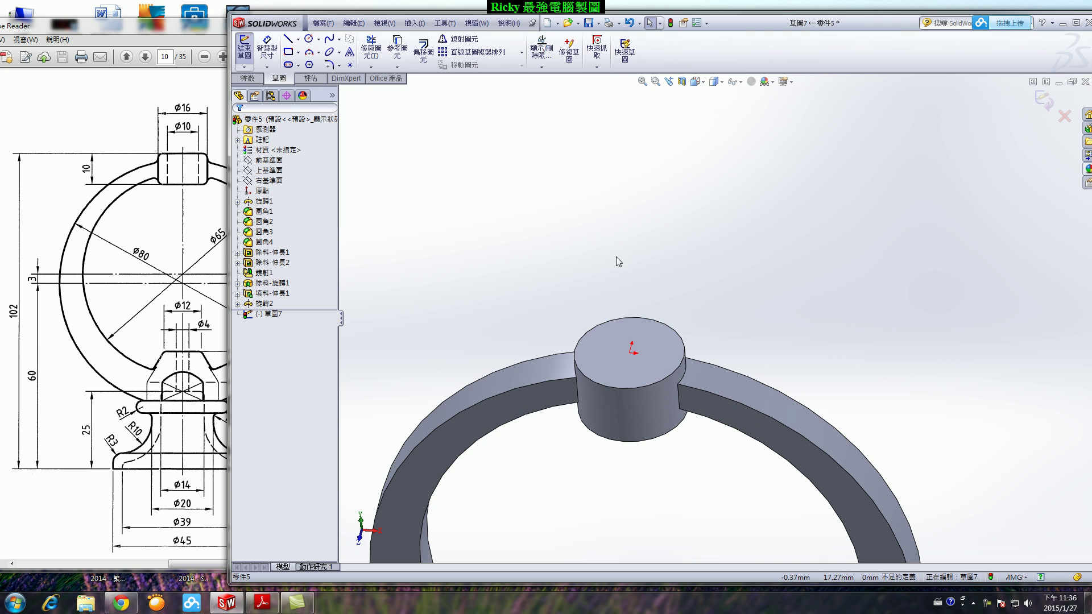
left_click(308, 38)
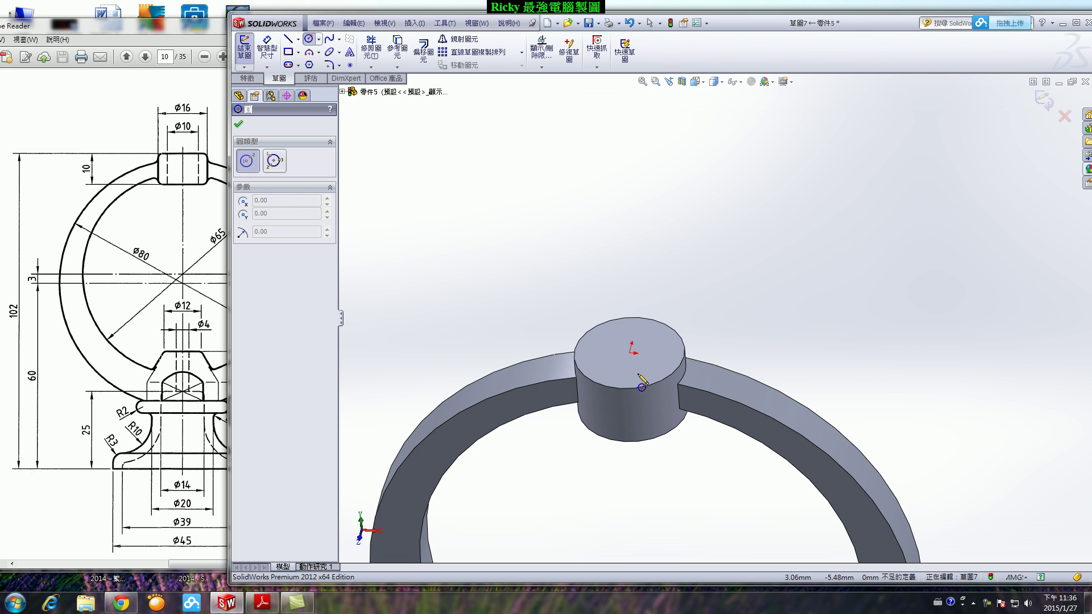
left_click(630, 353)
left_click(639, 367)
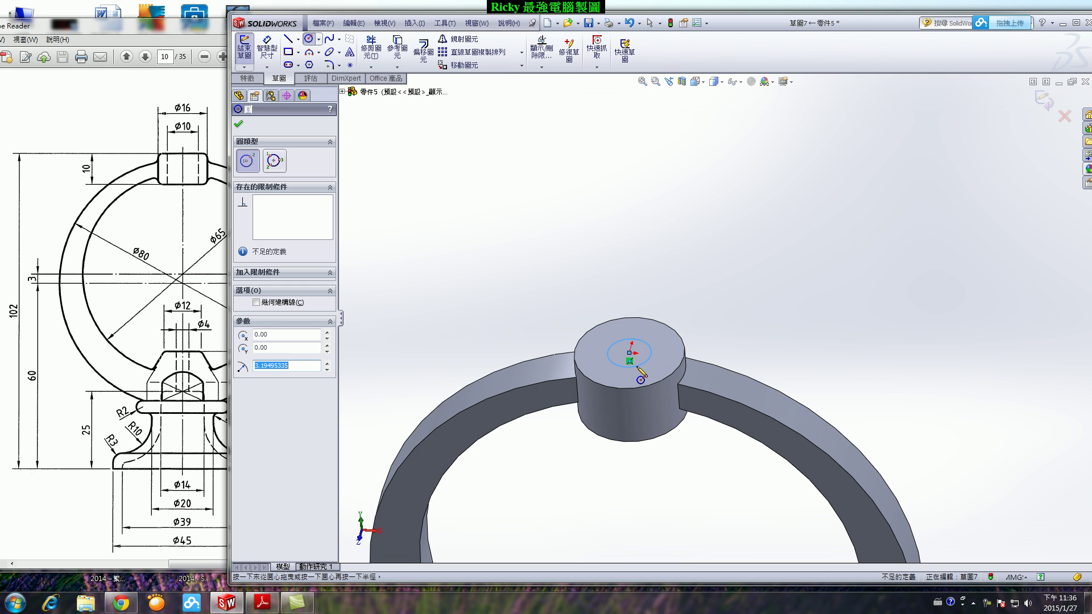
left_click(266, 48)
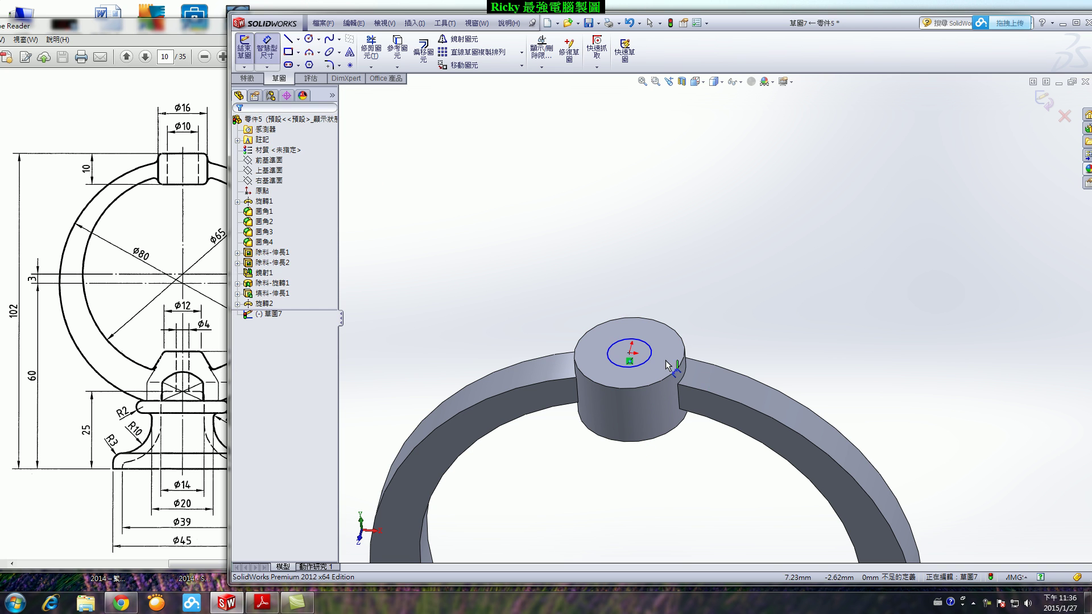
left_click(650, 343)
left_click(707, 316)
type("10")
key("Return")
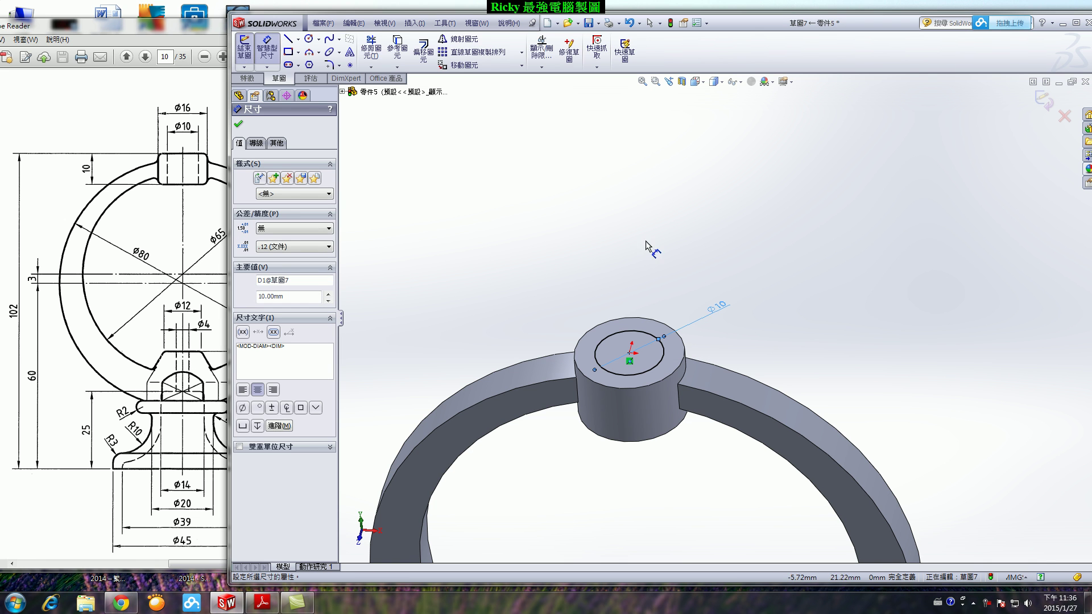
left_click(1045, 101)
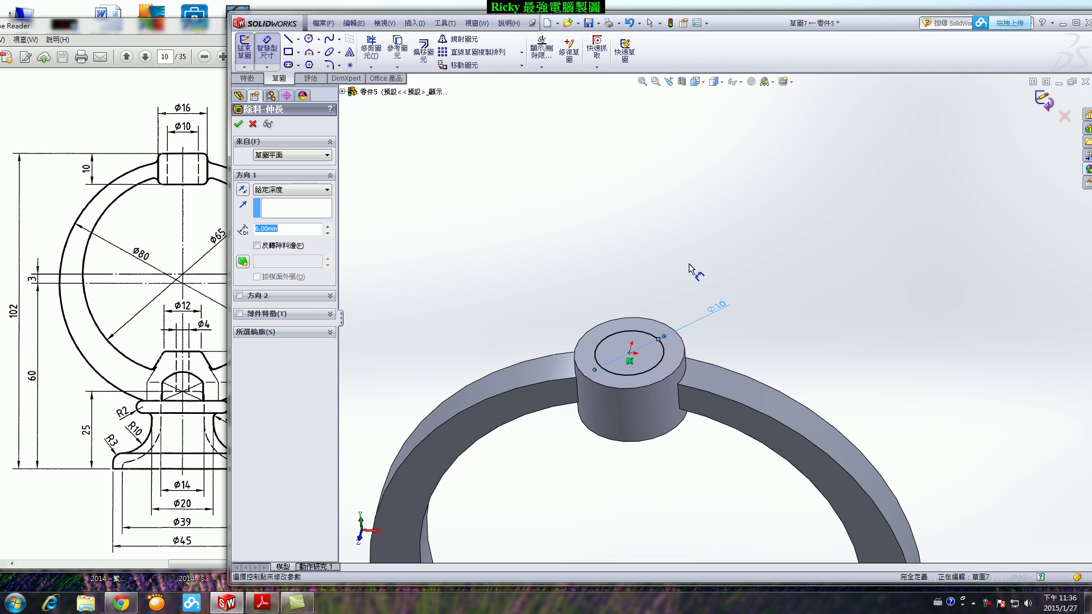
Set the cut's end condition to Up To Next and apply the Ø10 hole.
left_click(320, 195)
left_click(294, 220)
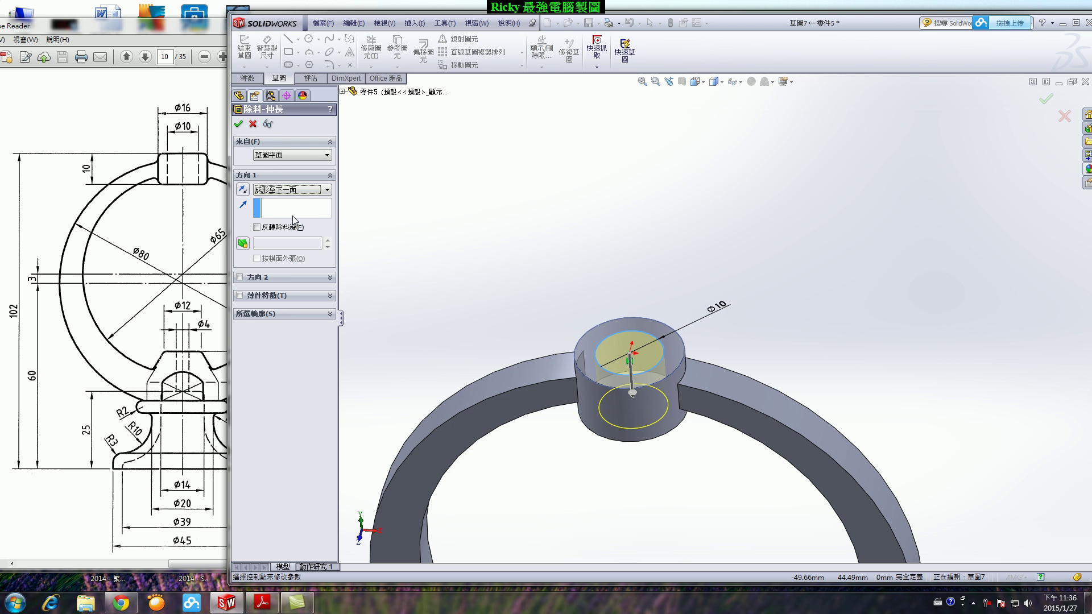
left_click(237, 124)
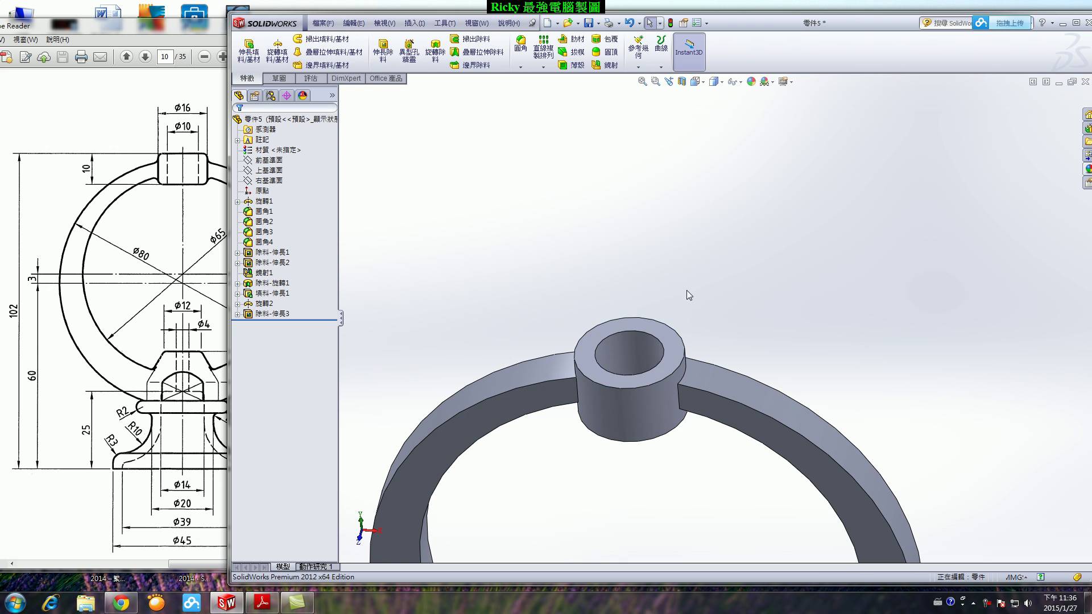
scroll(687, 293, "up", 3)
mouse_move(682, 416)
middle_mouse_down()
mouse_move(694, 348)
mouse_move(671, 245)
mouse_move(685, 274)
mouse_move(672, 388)
mouse_move(731, 478)
middle_mouse_up()
Orbit the model to inspect the base's bottom face.
scroll(677, 392, "up", 2)
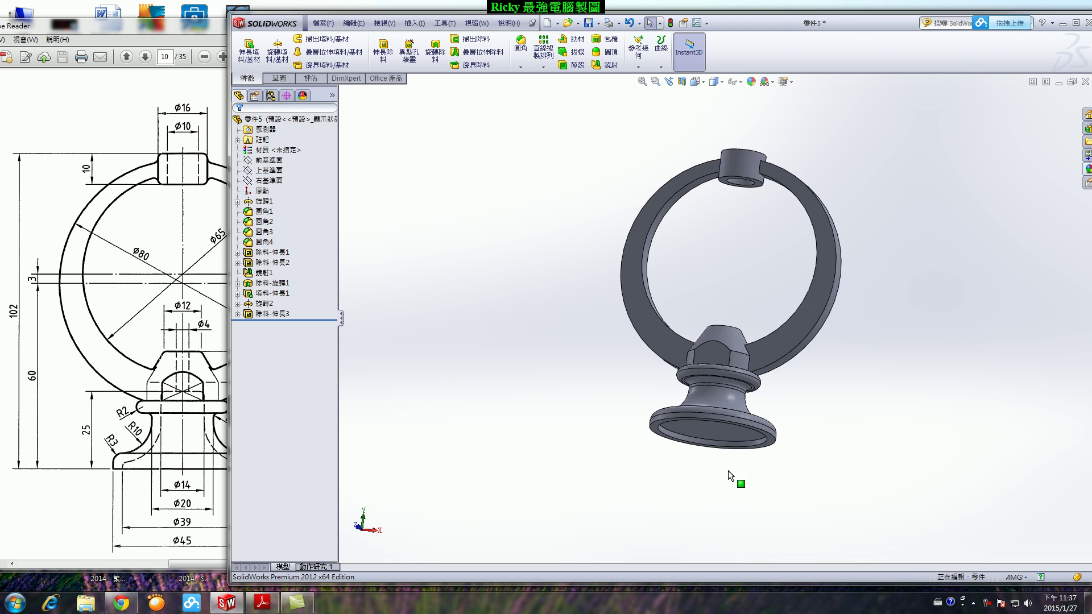
scroll(739, 472, "down", 4)
mouse_move(780, 431)
middle_mouse_down()
mouse_move(751, 306)
mouse_move(785, 275)
mouse_move(767, 477)
middle_mouse_up()
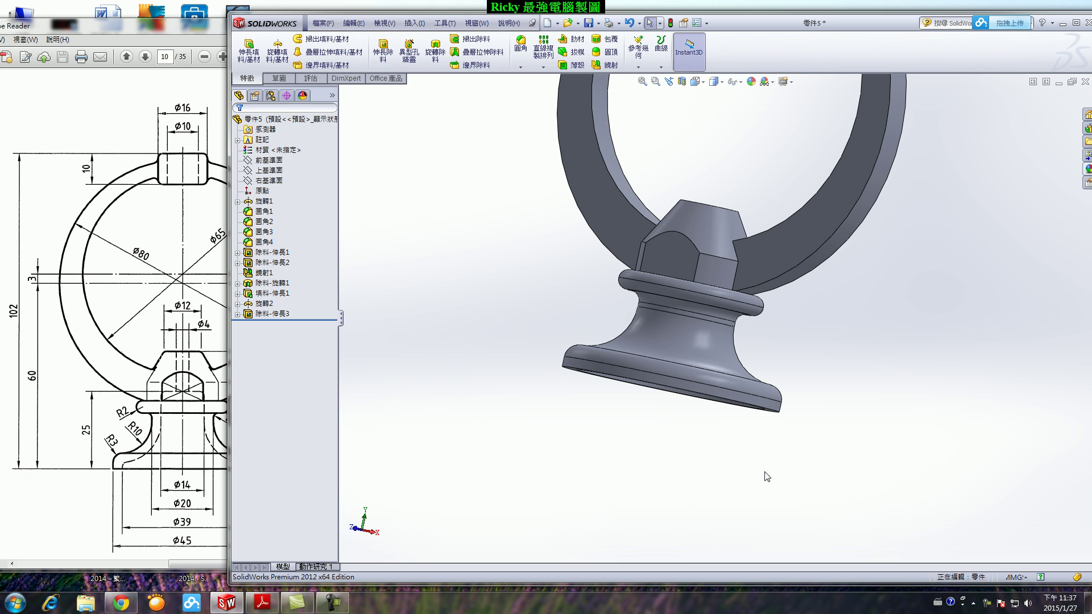
mouse_move(836, 411)
middle_mouse_down()
mouse_move(865, 212)
mouse_move(848, 239)
mouse_move(826, 345)
mouse_move(825, 301)
mouse_move(814, 308)
mouse_move(797, 470)
mouse_move(756, 419)
mouse_move(731, 342)
mouse_move(730, 430)
middle_mouse_up()
left_click(272, 246)
left_click(269, 233)
left_click(270, 243)
left_click(272, 264)
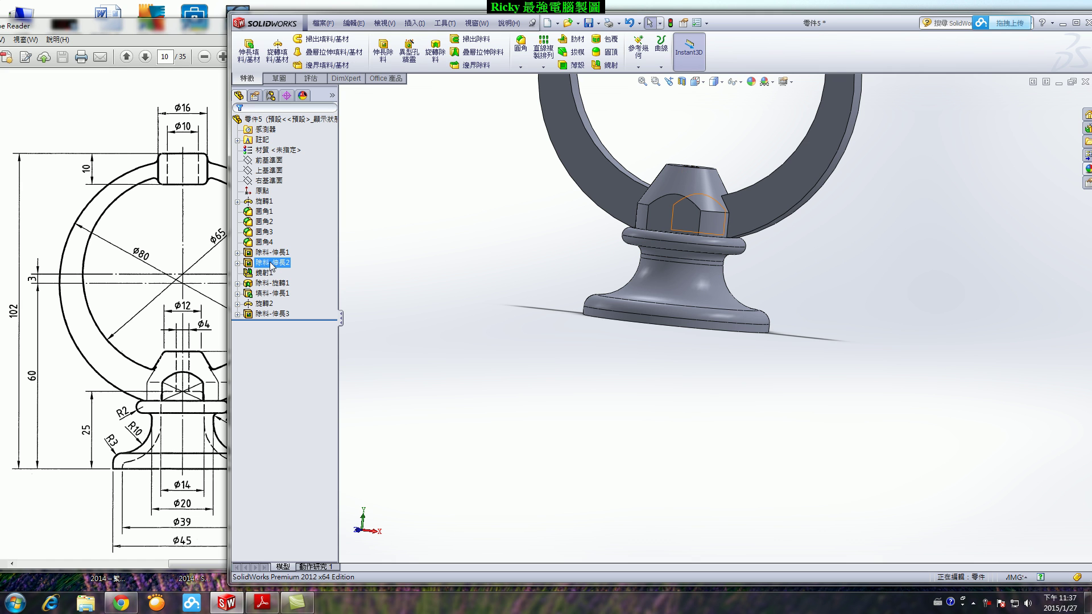
left_click(268, 284)
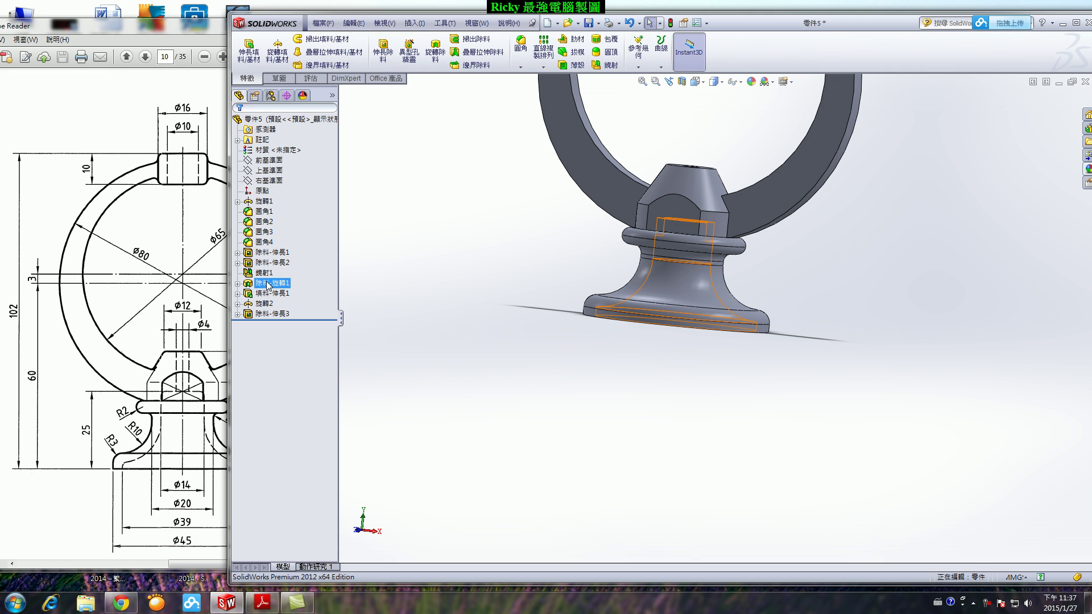
double_click(268, 284)
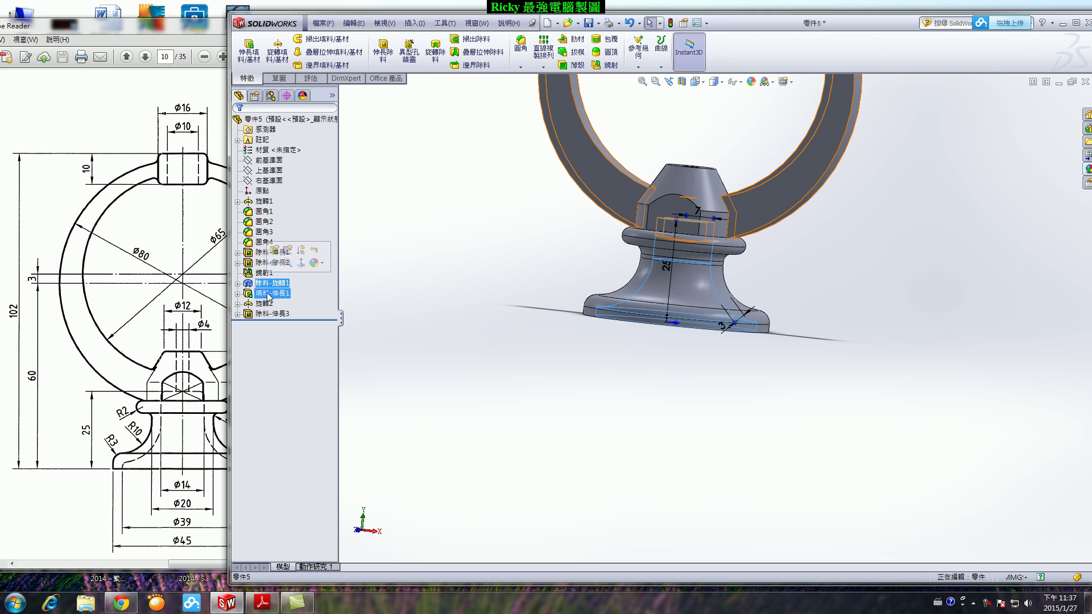
left_click(283, 294, "ctrl")
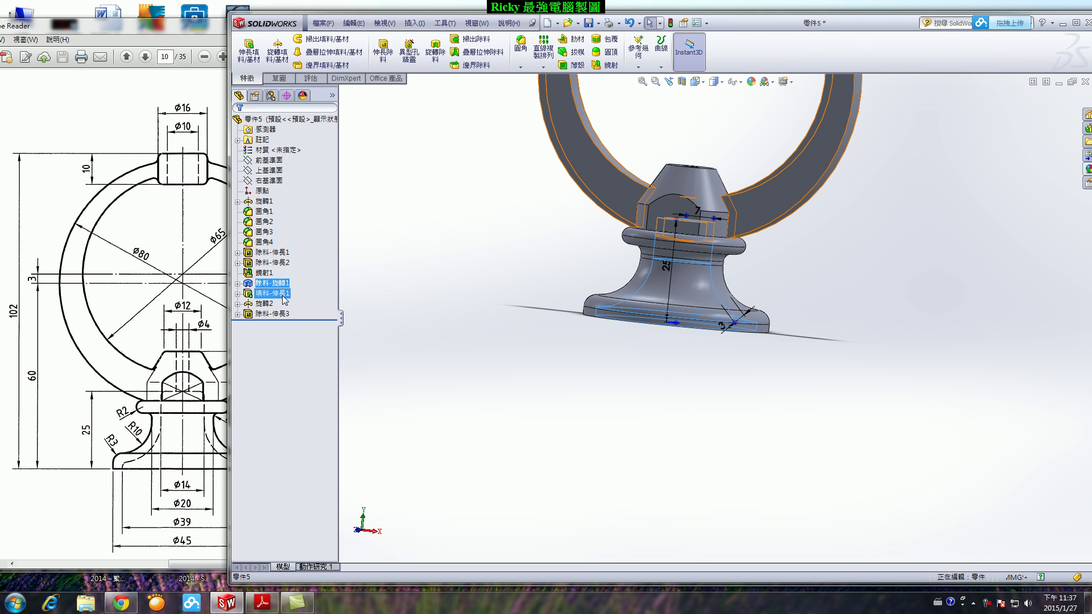
left_click(284, 295)
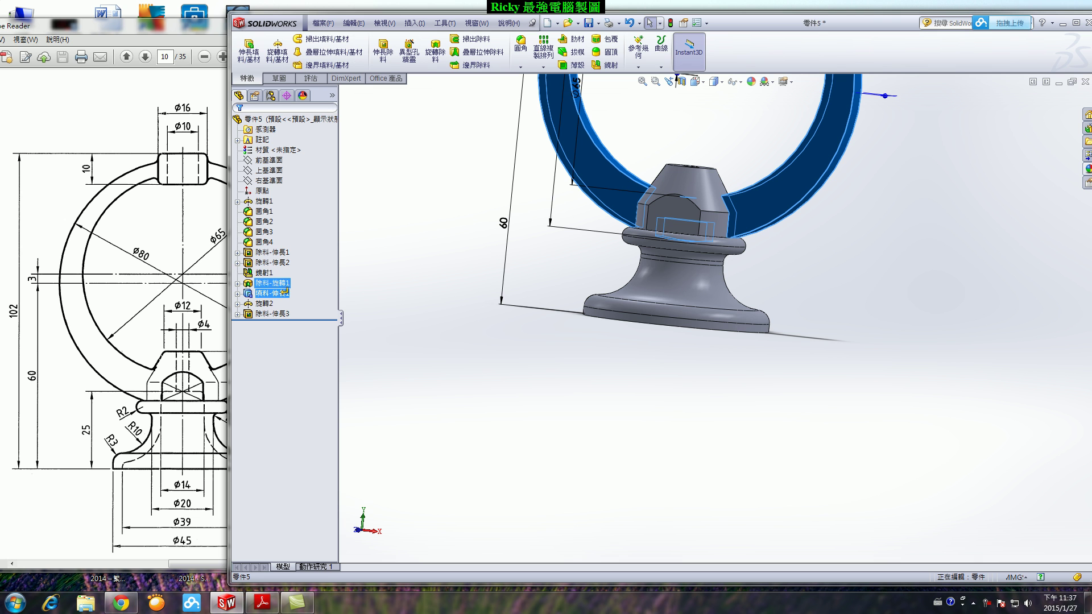
left_click_drag(284, 282, 290, 310)
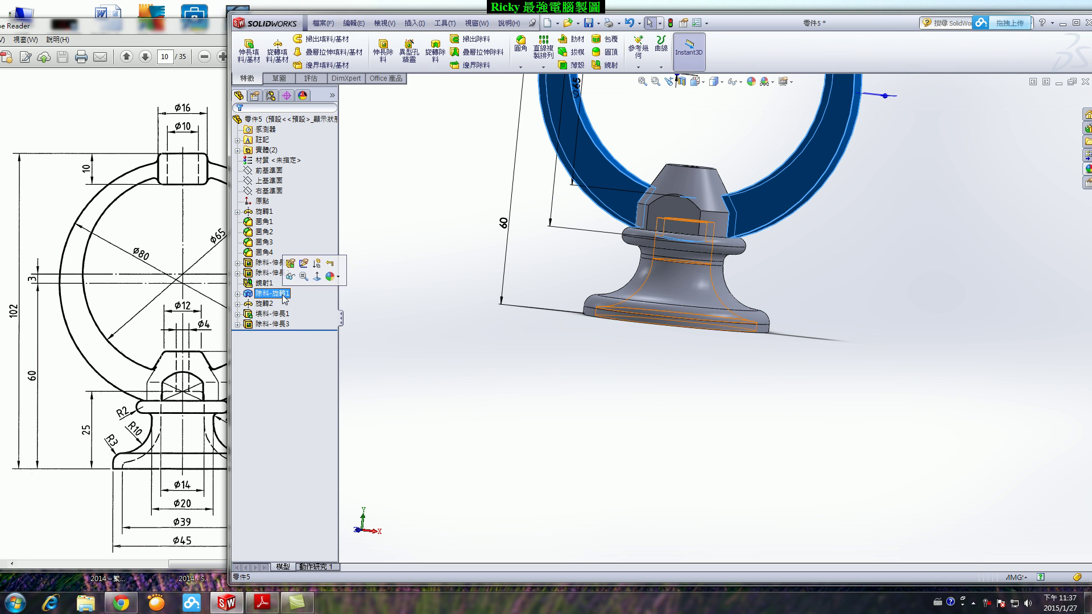
left_click(689, 441)
mouse_move(690, 441)
middle_mouse_down()
mouse_move(732, 407)
mouse_move(748, 304)
mouse_move(432, 301)
middle_mouse_up()
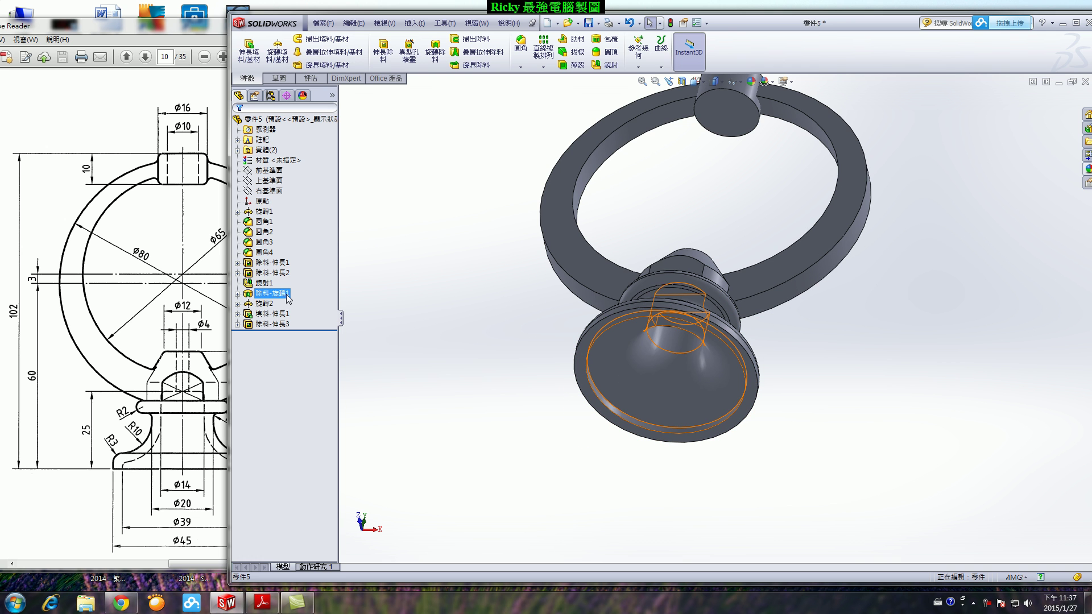
left_click(291, 294)
mouse_move(347, 307)
middle_mouse_down()
mouse_move(422, 282)
mouse_move(426, 258)
mouse_move(403, 378)
middle_mouse_up()
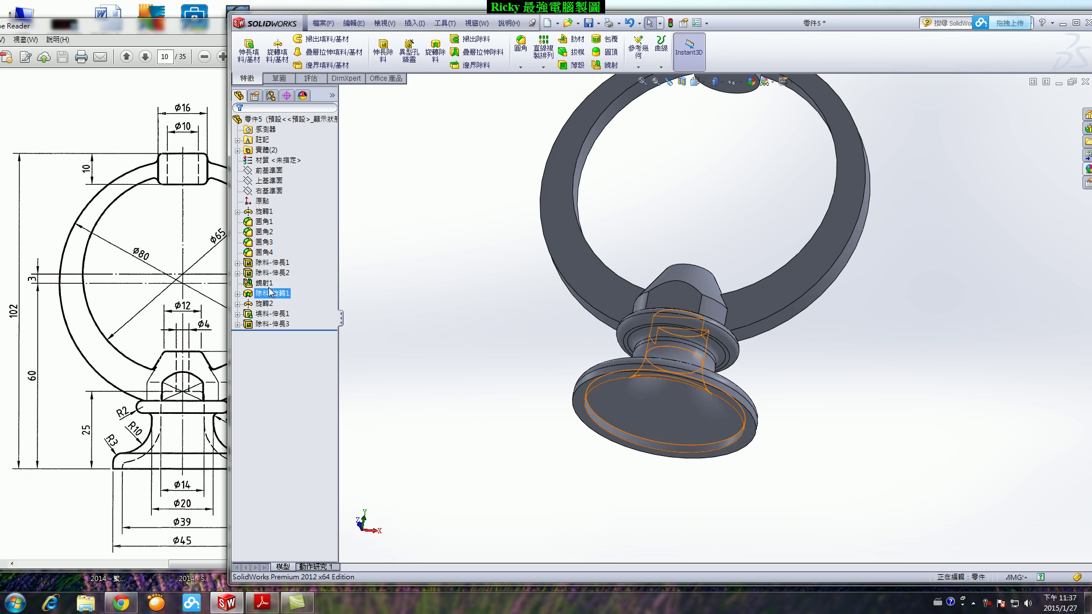
left_click(281, 316)
left_click(282, 284, "ctrl")
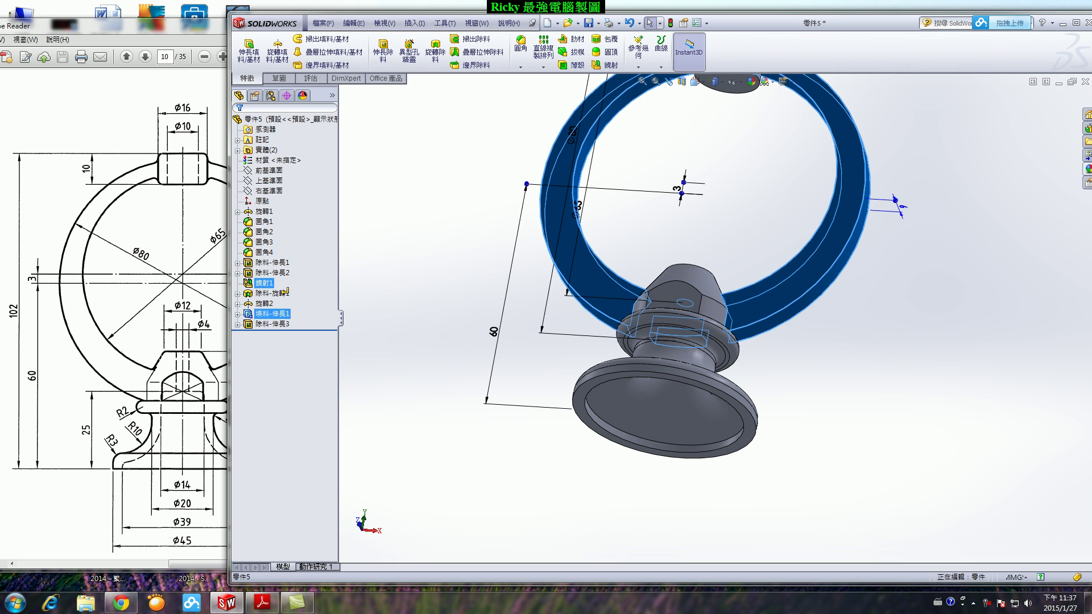
mouse_move(439, 377)
middle_mouse_down()
mouse_move(500, 345)
mouse_move(510, 280)
mouse_move(556, 273)
mouse_move(522, 275)
mouse_move(495, 297)
mouse_move(479, 387)
middle_mouse_up()
left_click(283, 284)
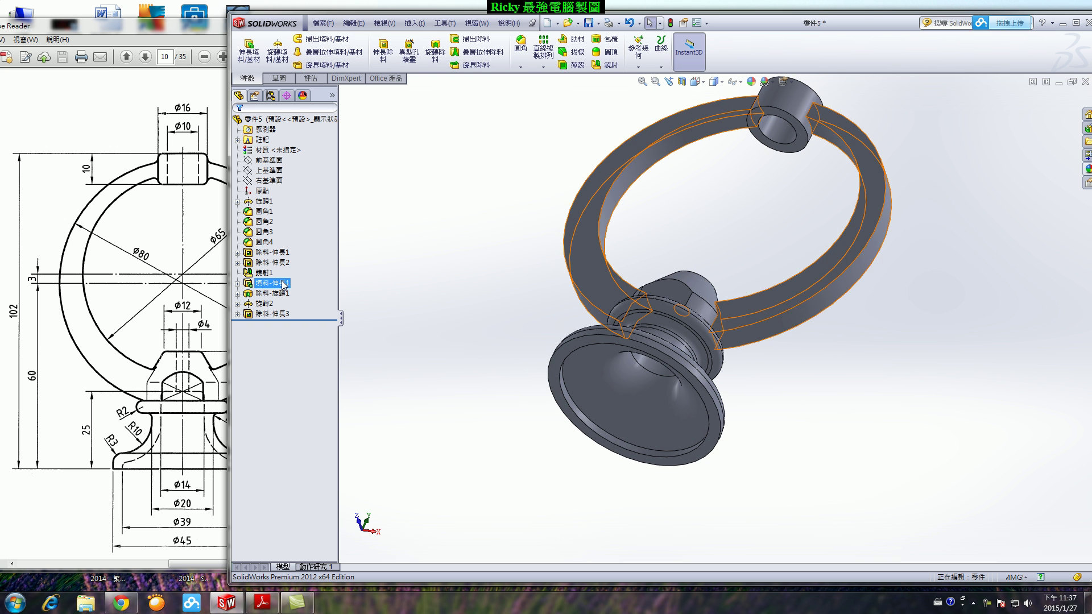
middle_click_drag(444, 345, 342, 310)
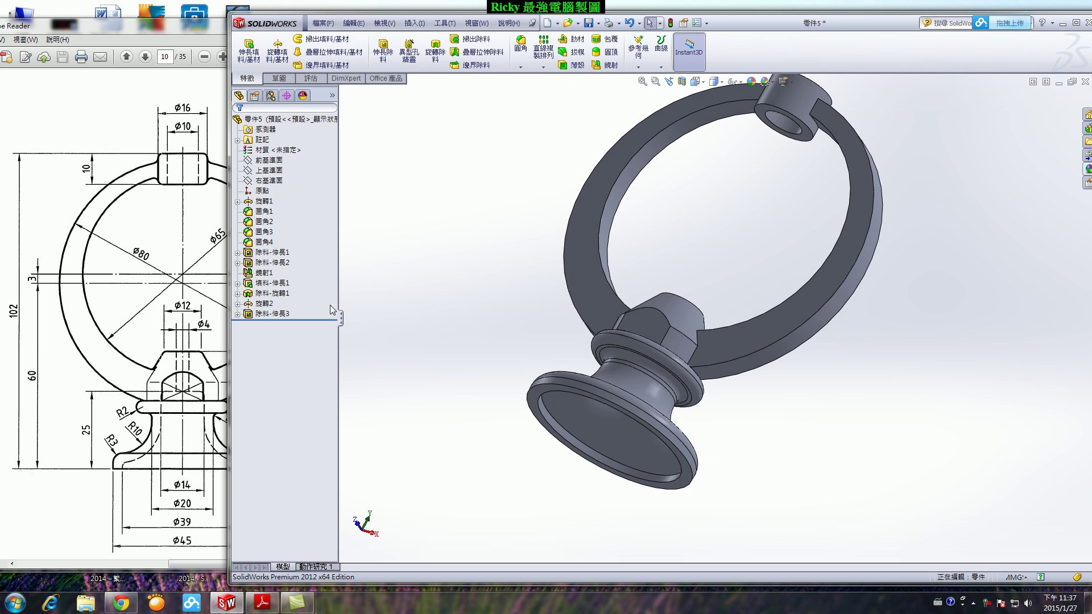
left_click(288, 289)
left_click(282, 294)
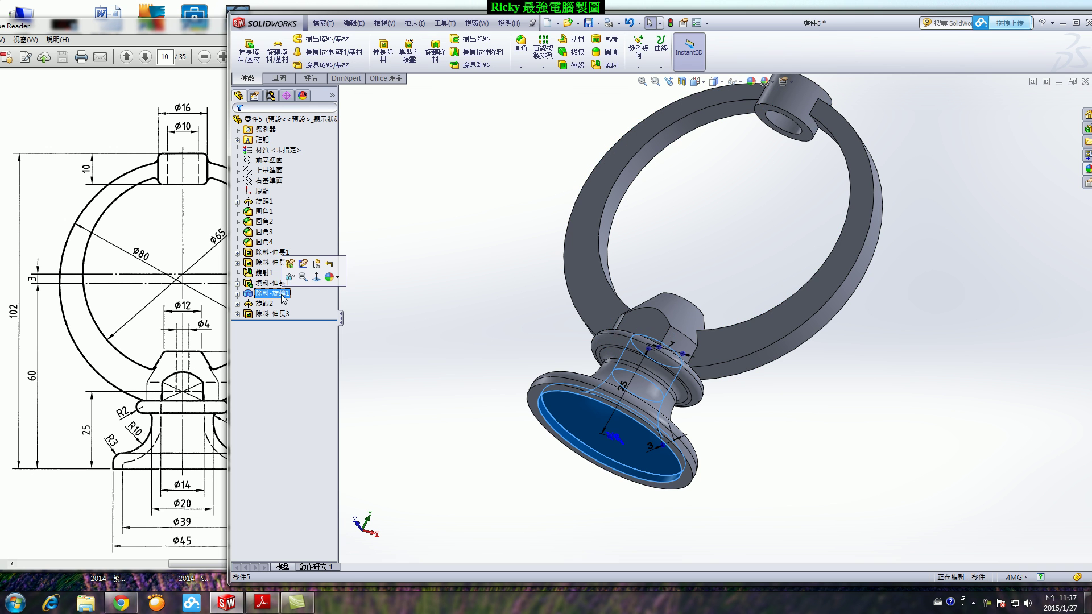
key("ctrl+6")
mouse_move(509, 457)
middle_mouse_down()
mouse_move(572, 538)
mouse_move(568, 451)
mouse_move(548, 504)
mouse_move(577, 487)
mouse_move(580, 529)
mouse_move(718, 552)
middle_mouse_up()
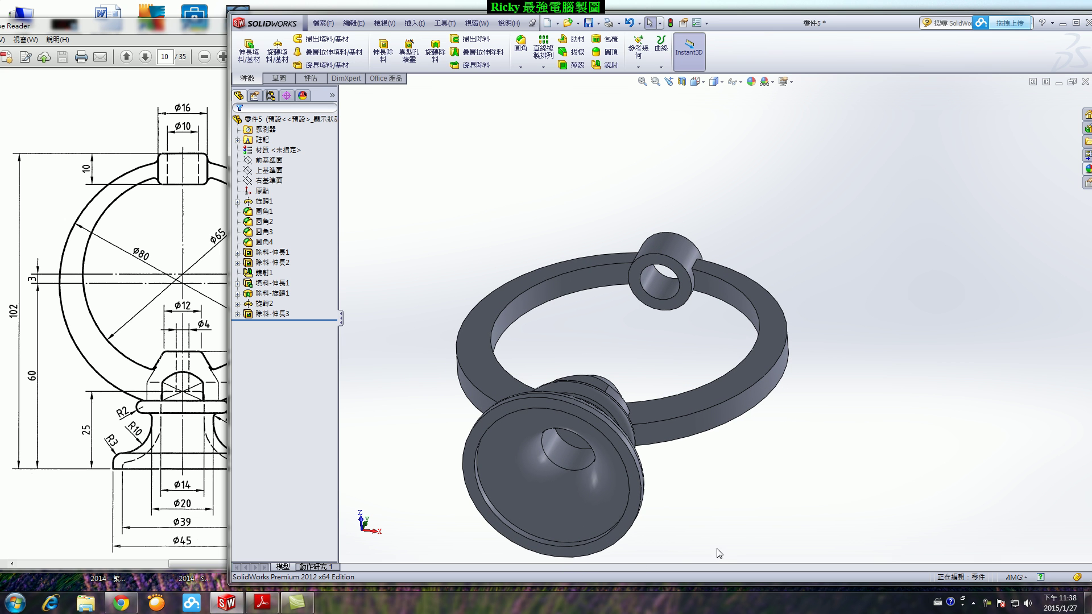
middle_click_drag(487, 398, 424, 225)
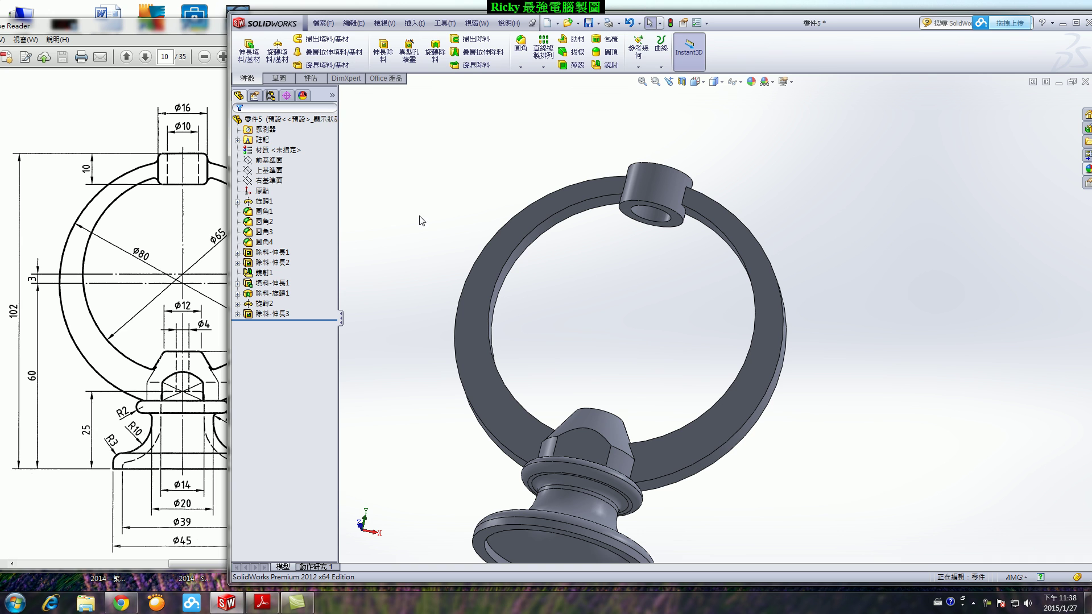
Add a 1 mm fillet (圓角5) to the cup base's bottom circular edge.
left_click(520, 43)
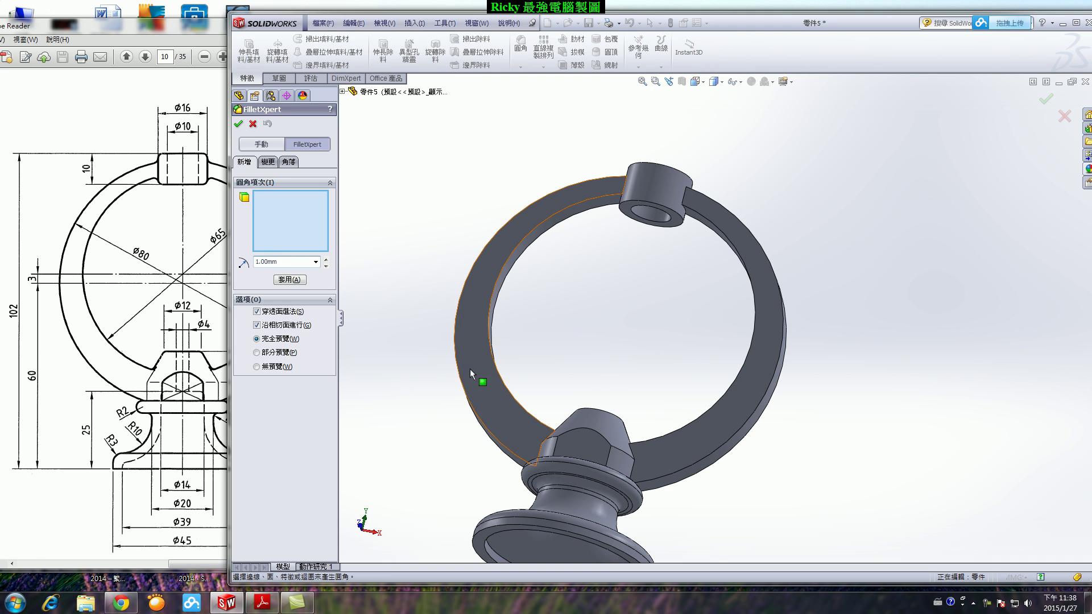
scroll(519, 437, "up", 3)
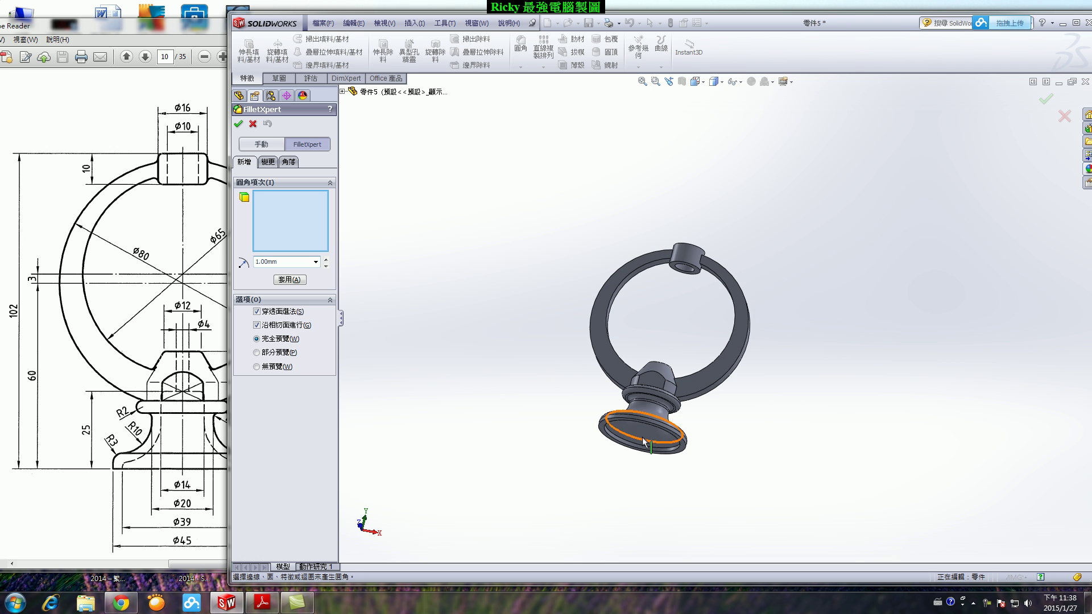
scroll(620, 458, "down", 6)
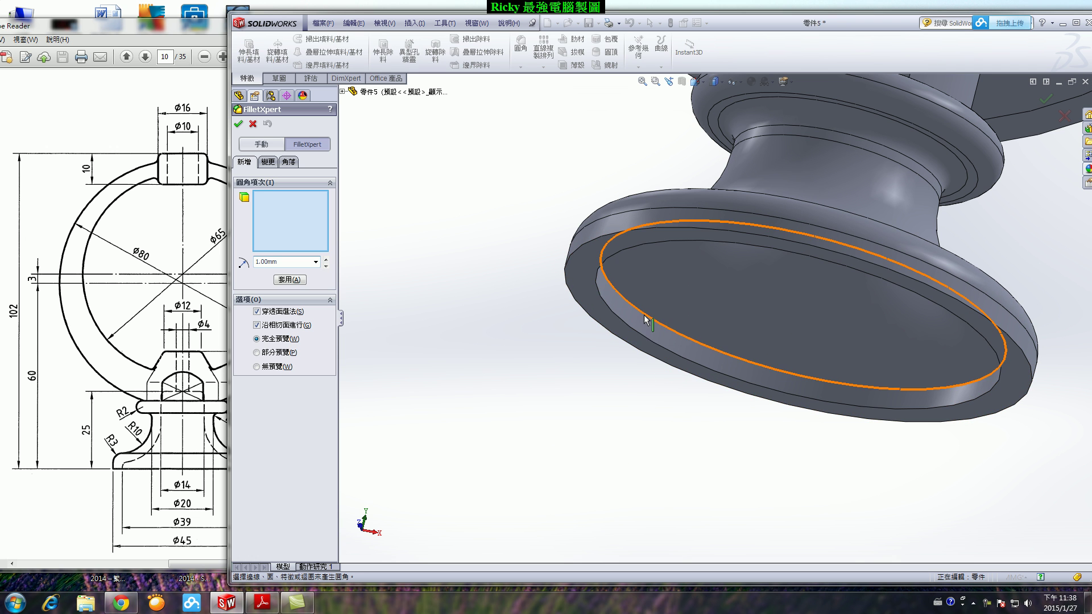
left_click(643, 315)
mouse_move(620, 368)
middle_mouse_down()
mouse_move(577, 334)
mouse_move(615, 292)
middle_mouse_up()
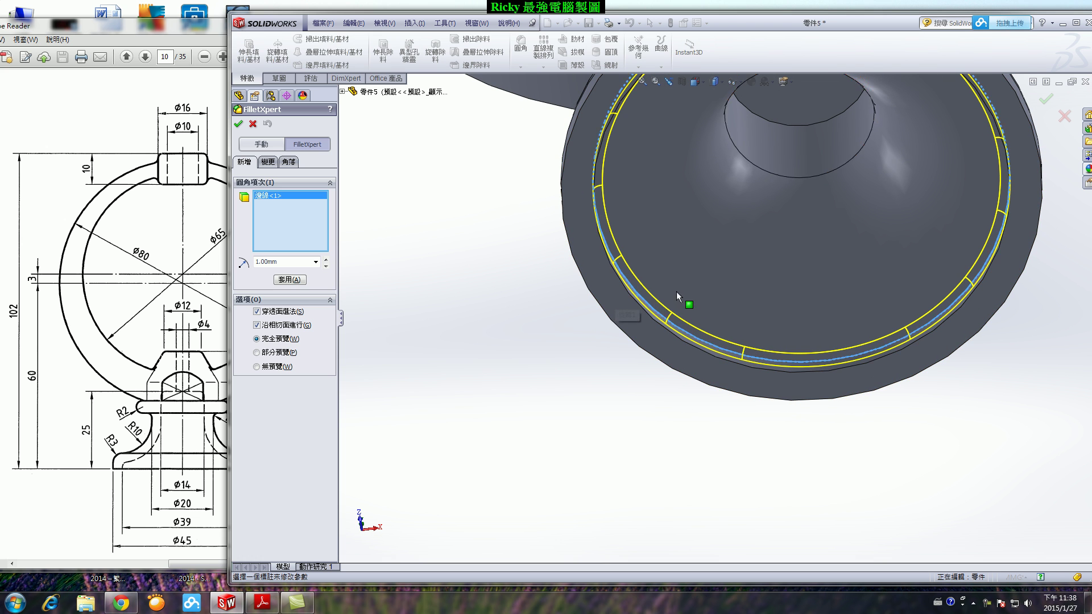
mouse_move(635, 310)
middle_mouse_down()
mouse_move(752, 324)
mouse_move(643, 321)
mouse_move(688, 160)
mouse_move(386, 268)
middle_mouse_up()
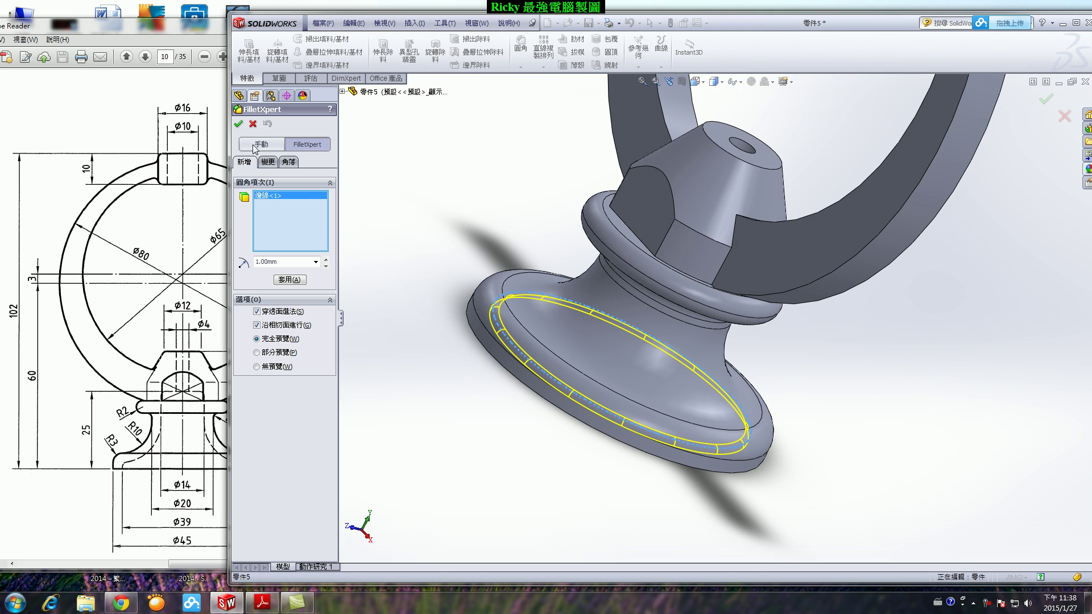
left_click(244, 124)
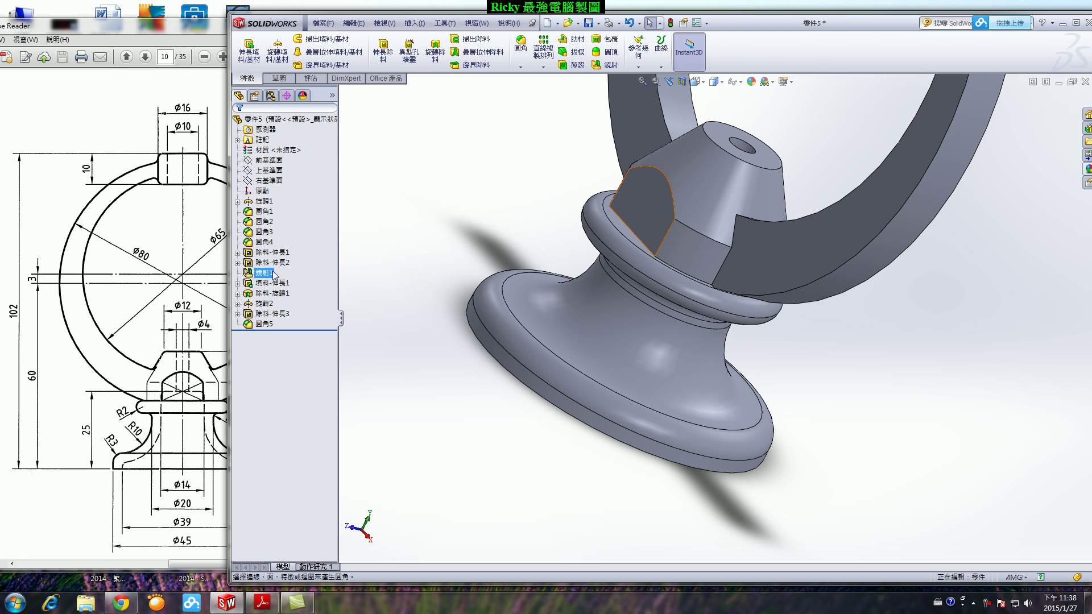
Re-accept 除料-伸長1 and drag it below 除料-旋轉1 in the feature tree.
left_click(281, 253)
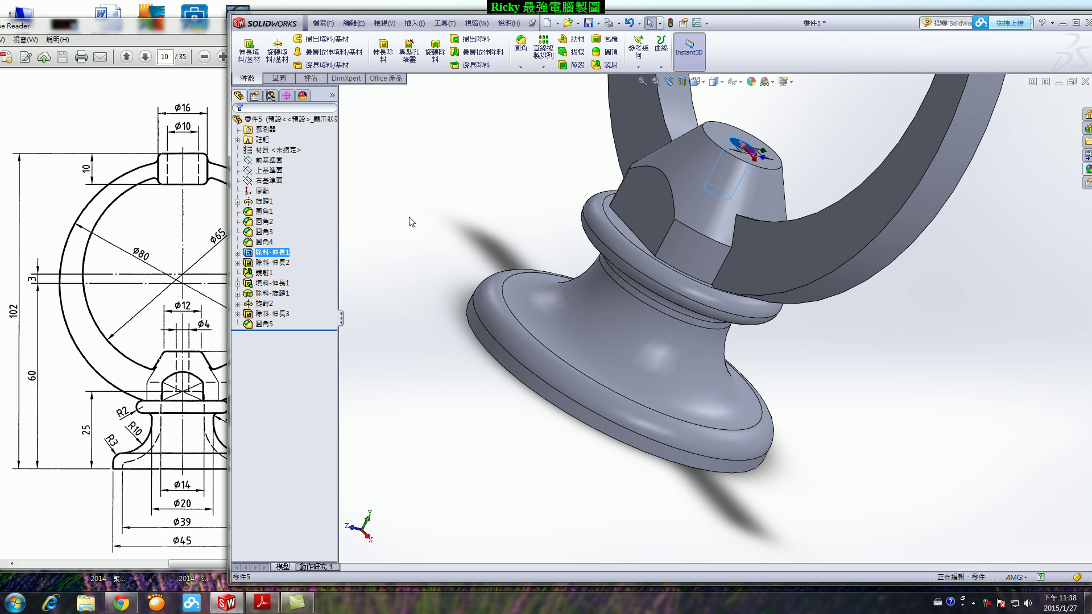
right_click(282, 253)
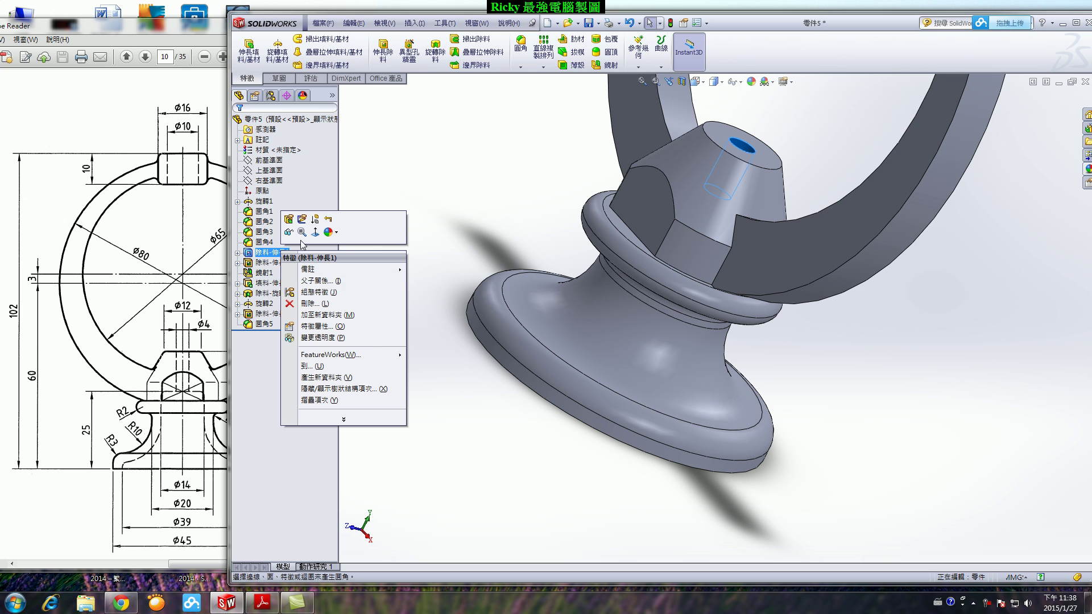
left_click(289, 219)
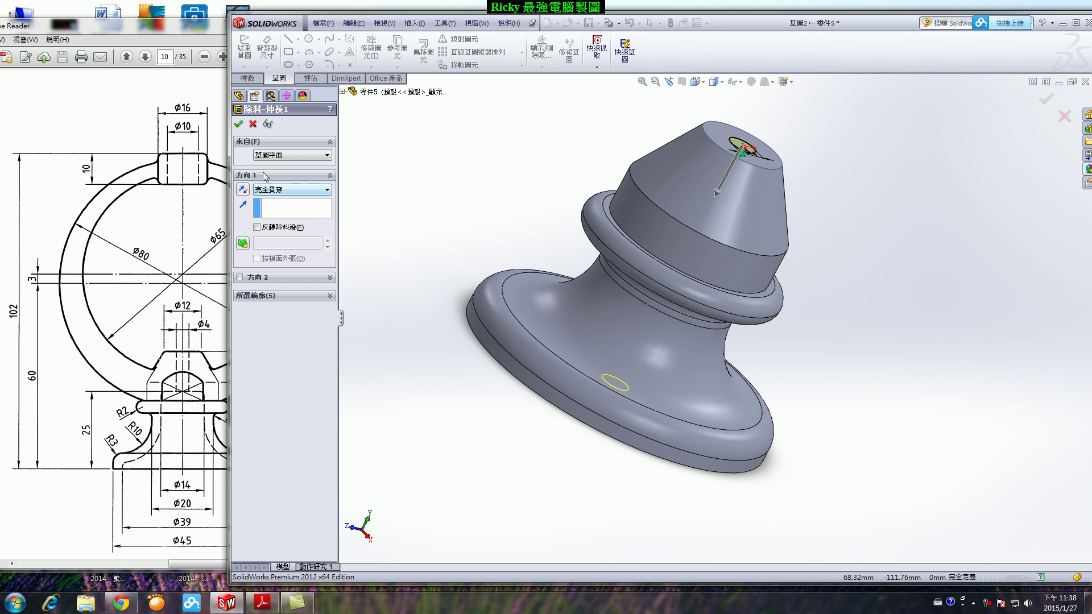
left_click(238, 125)
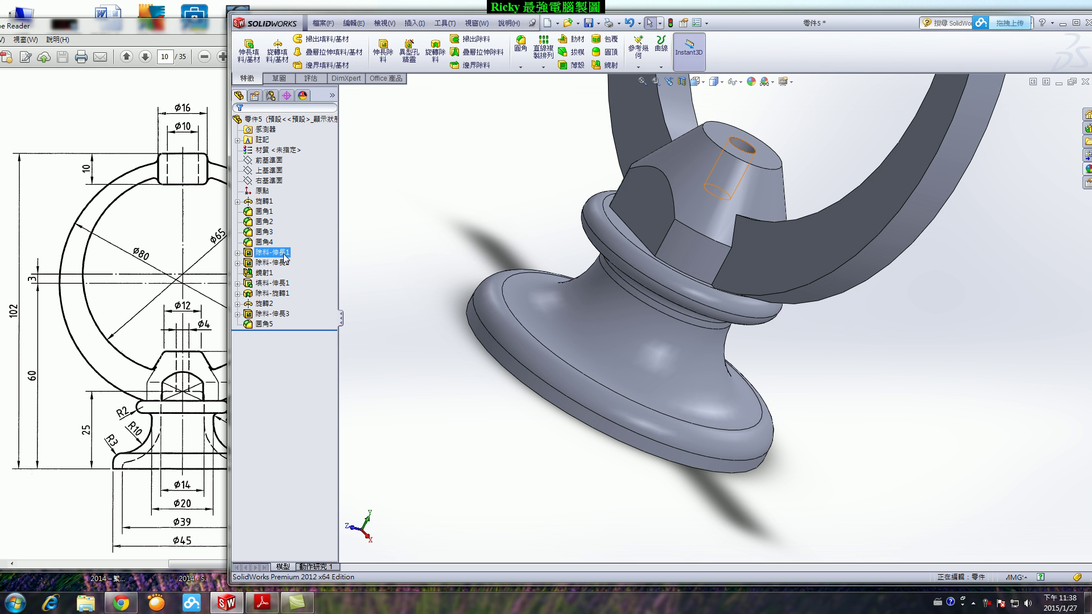
left_click(284, 257)
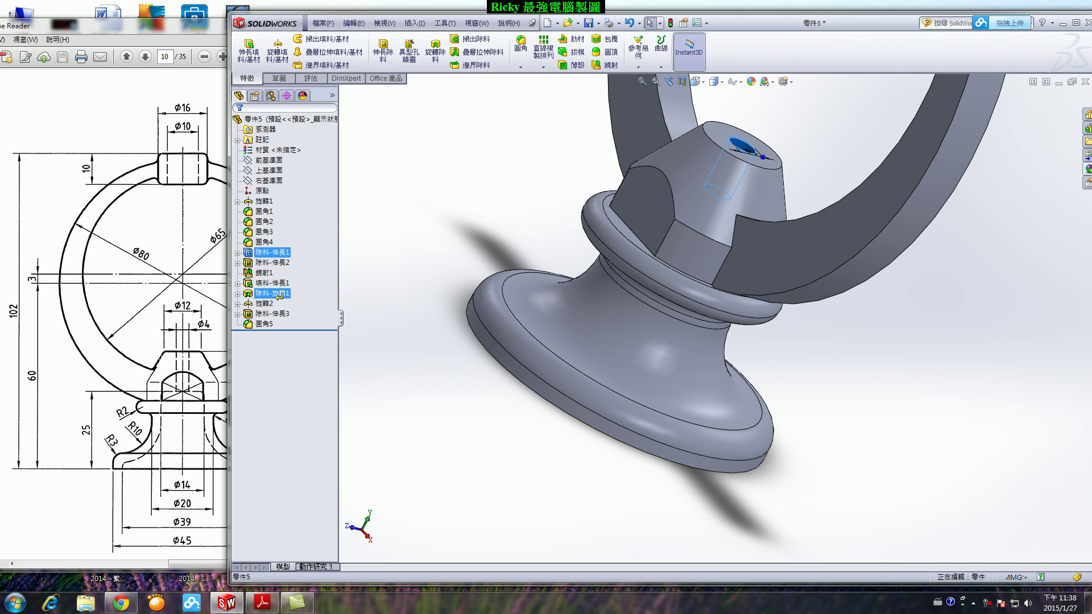
left_click_drag(278, 295, 282, 296)
middle_click_drag(462, 265, 519, 116)
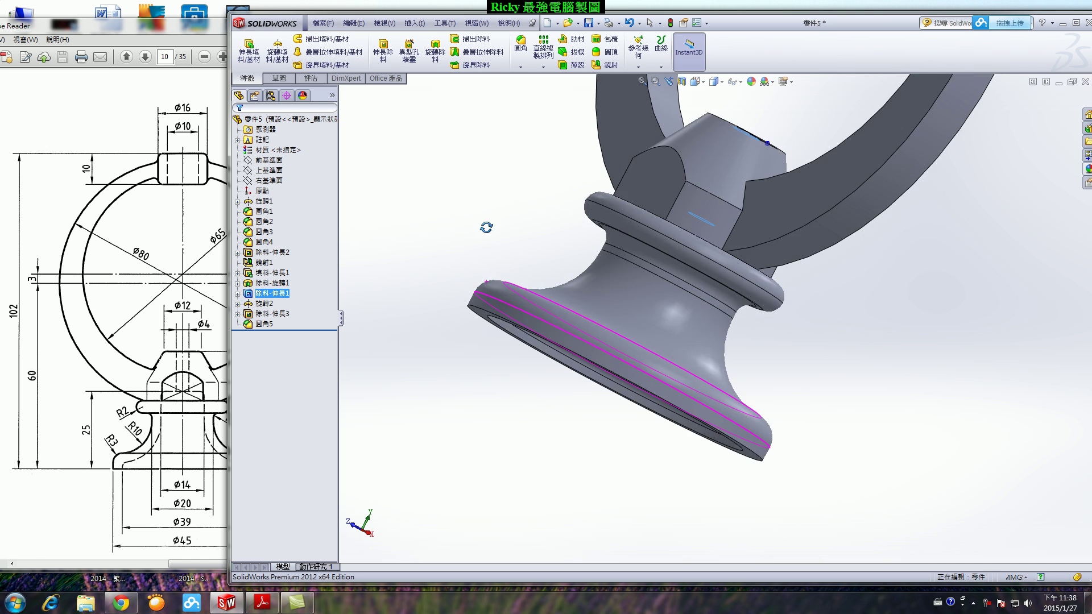
middle_click_drag(600, 292, 512, 295)
left_click(414, 304)
mouse_move(415, 305)
middle_mouse_down()
mouse_move(420, 256)
mouse_move(391, 453)
mouse_move(386, 443)
middle_mouse_up()
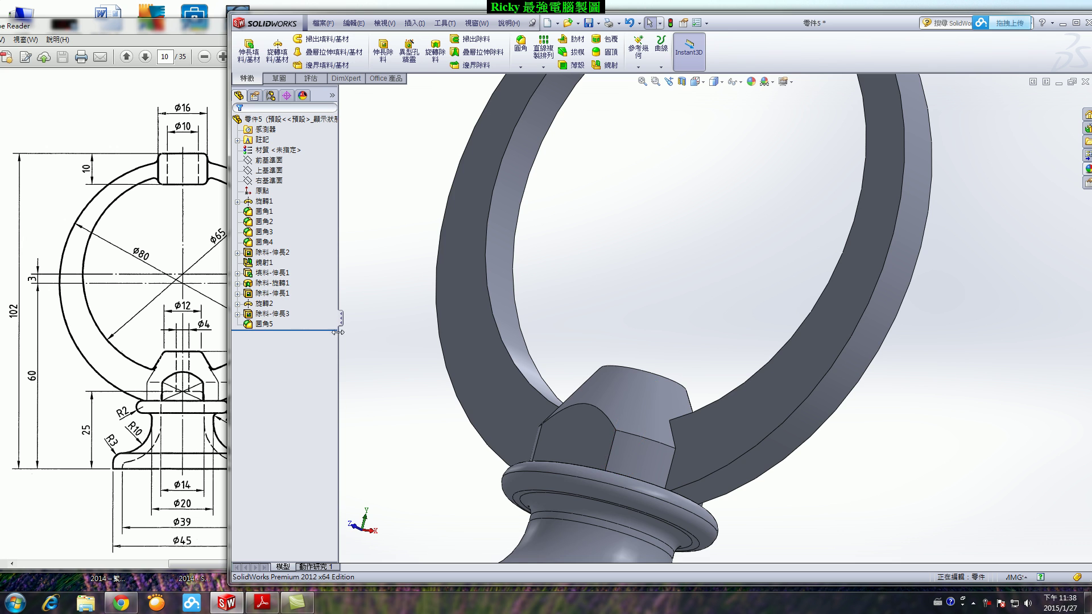
key("f")
mouse_move(397, 340)
middle_mouse_down()
mouse_move(441, 319)
mouse_move(460, 215)
mouse_move(448, 347)
mouse_move(446, 279)
middle_mouse_up()
key("f")
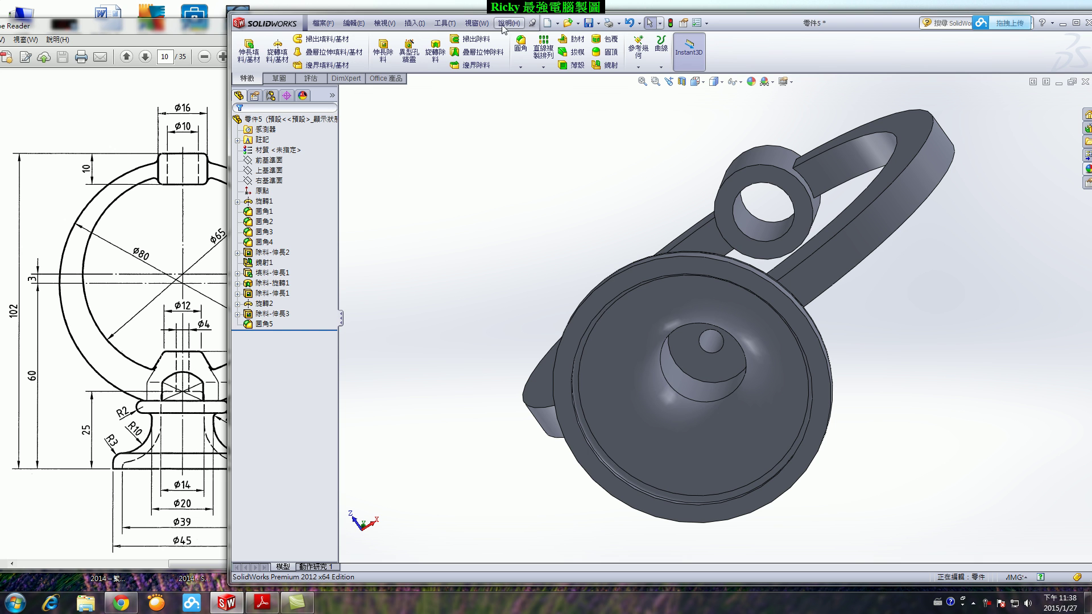
left_click(265, 325)
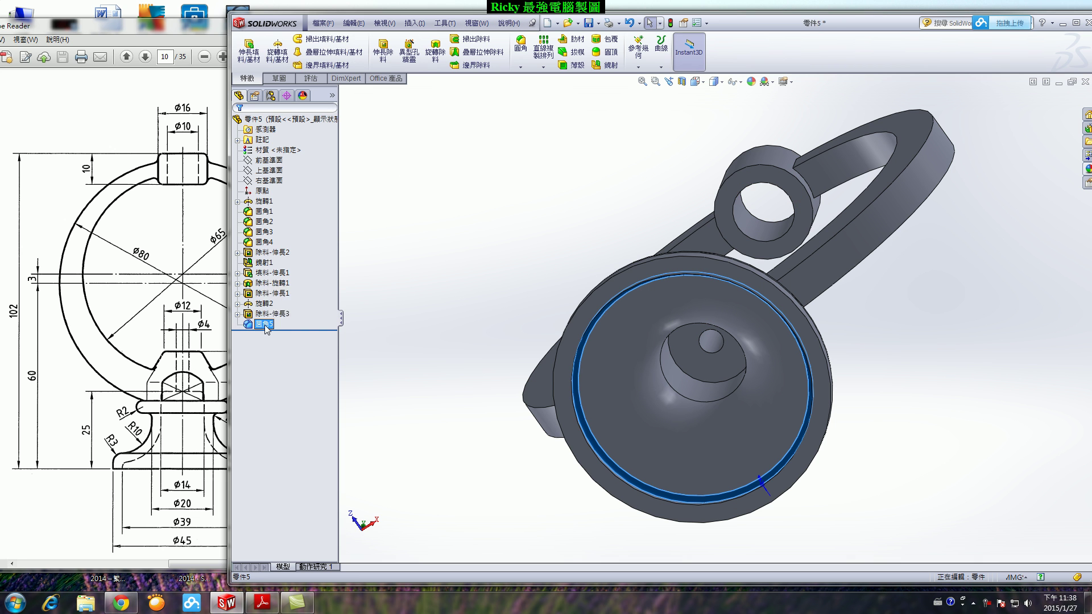
Edit 圓角5 to also round the collar's circular edge under the nut at 1 mm.
right_click(265, 325)
left_click(273, 299)
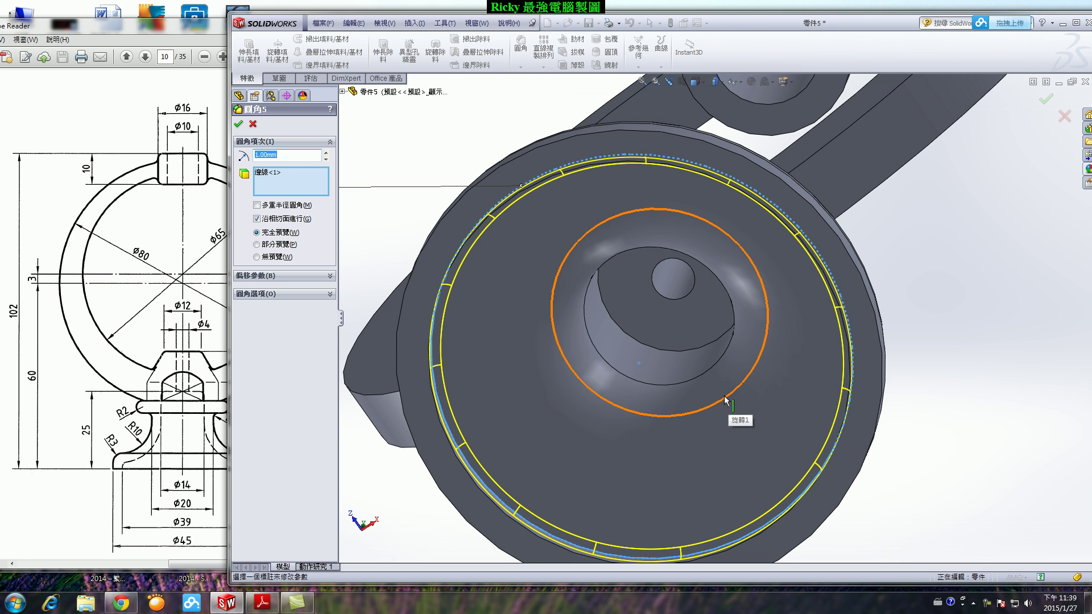
middle_click_drag(726, 365, 719, 333)
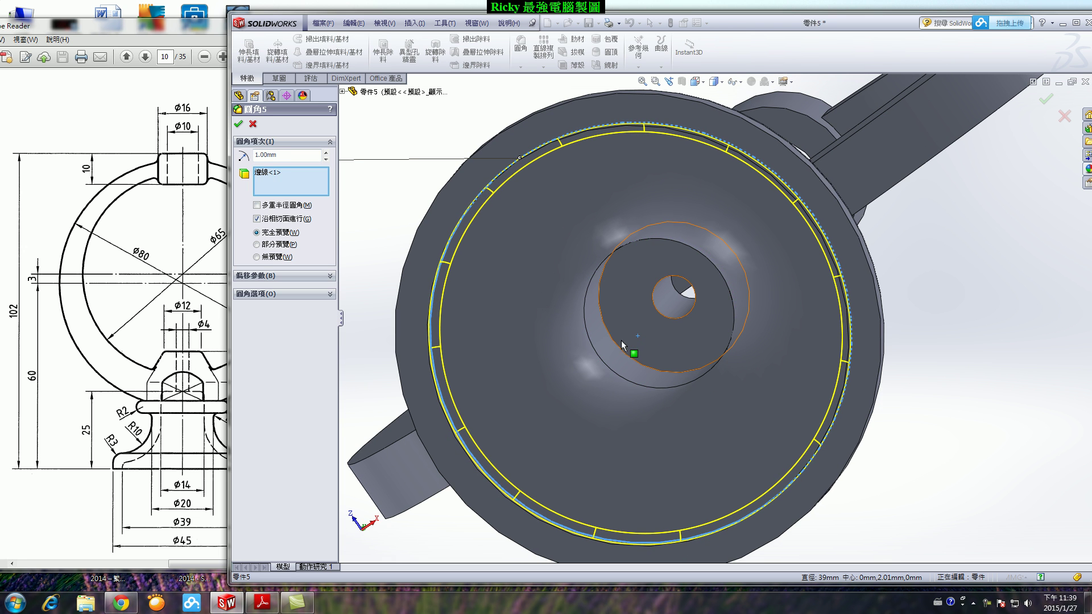
left_click(619, 346)
middle_click_drag(619, 346, 614, 268)
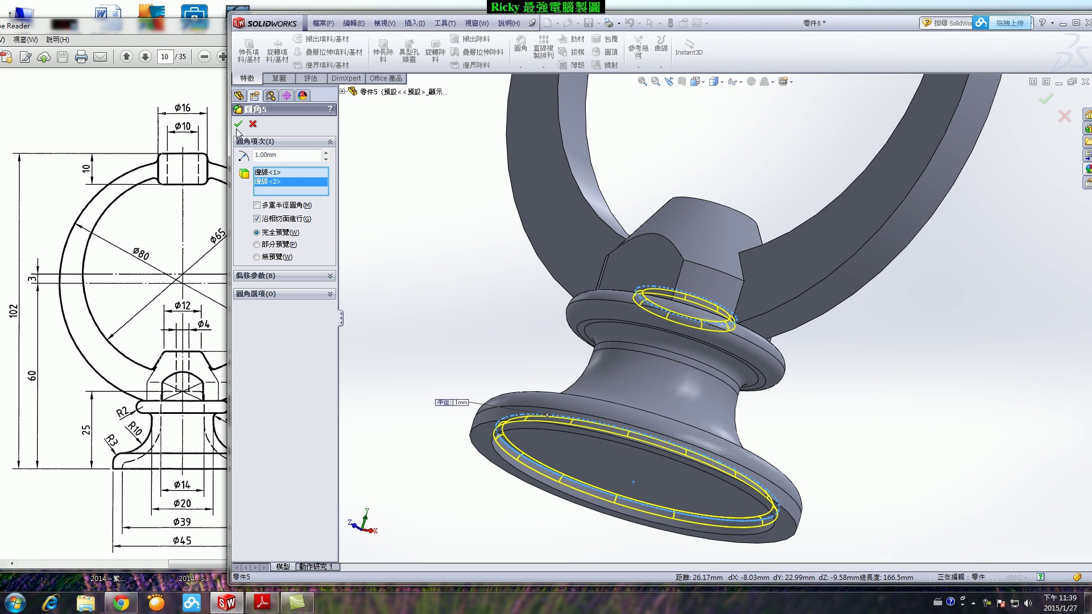
left_click(240, 127)
mouse_move(512, 315)
middle_mouse_down()
mouse_move(496, 303)
mouse_move(531, 304)
mouse_move(511, 408)
middle_mouse_up()
scroll(511, 408, "up", 3)
Start a 1 mm fillet on the lower hub's hole edge and the upper boss's top and bottom edges.
key("f")
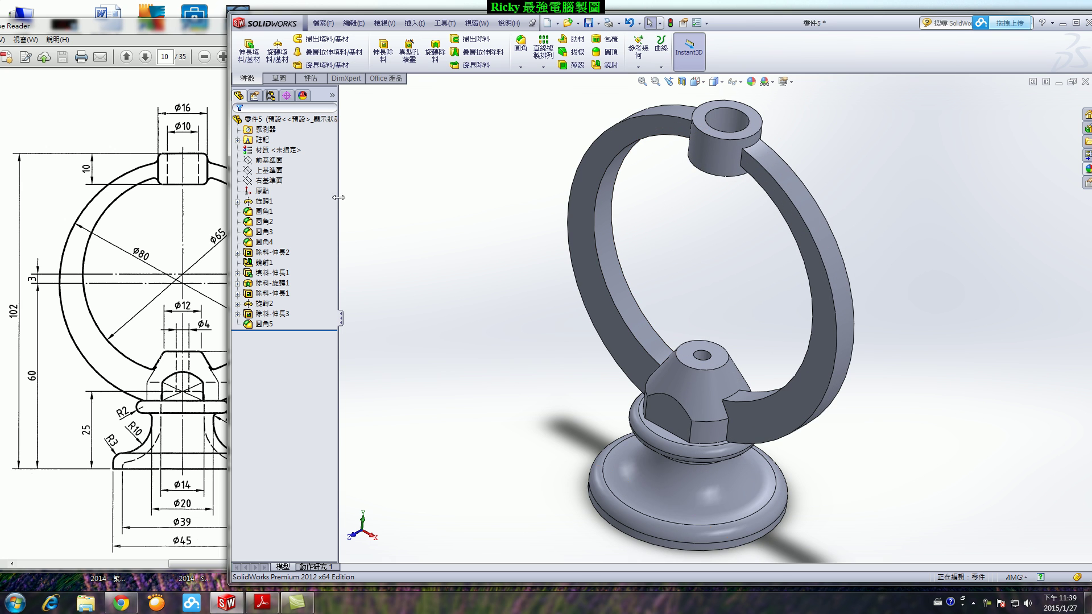
left_click(520, 46)
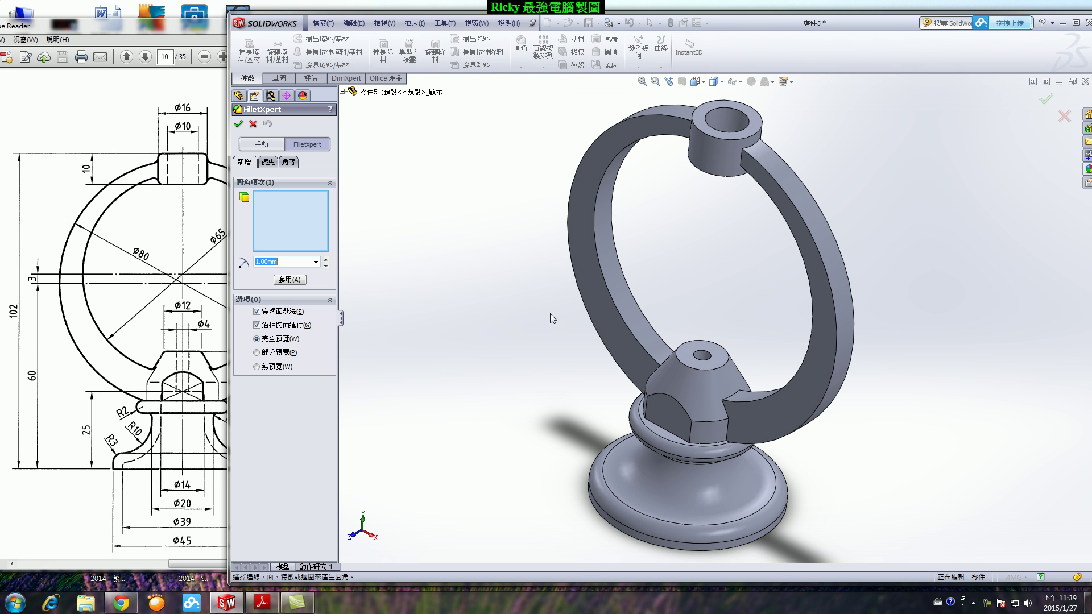
left_click(689, 368)
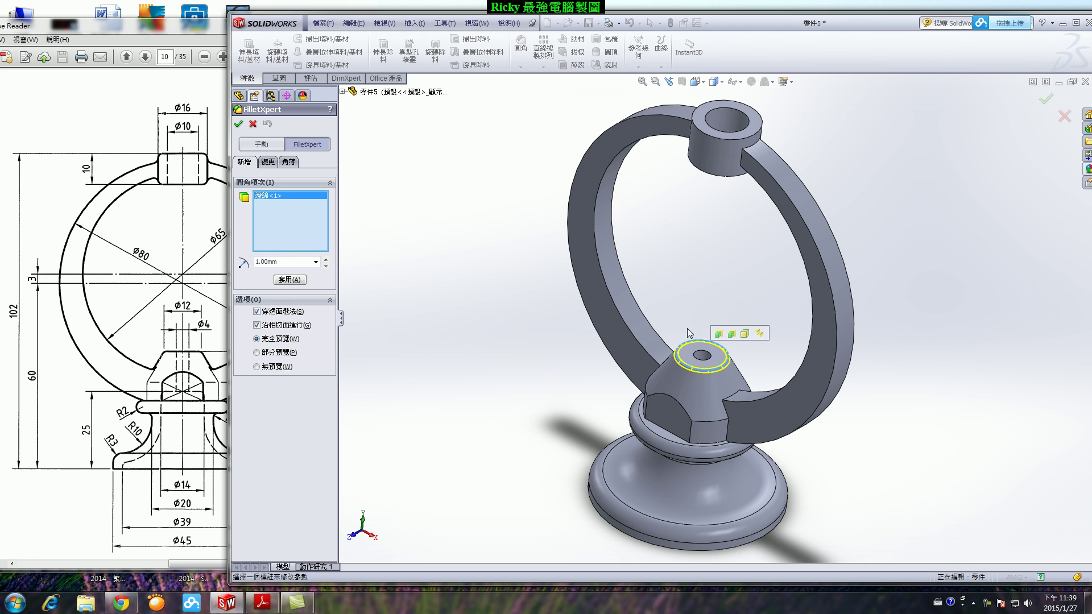
left_click(695, 131)
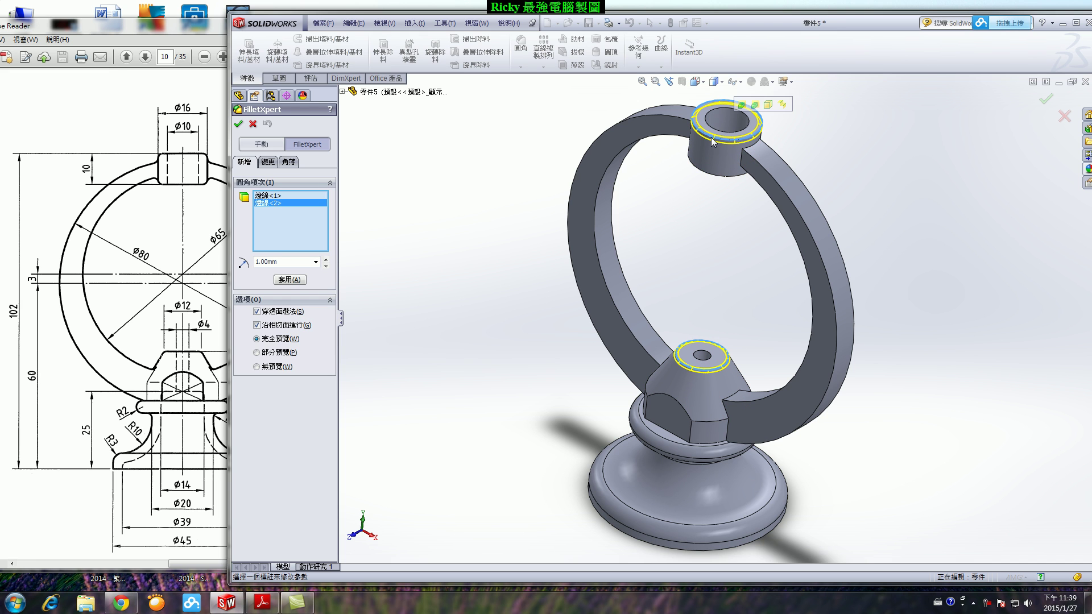
left_click(699, 174)
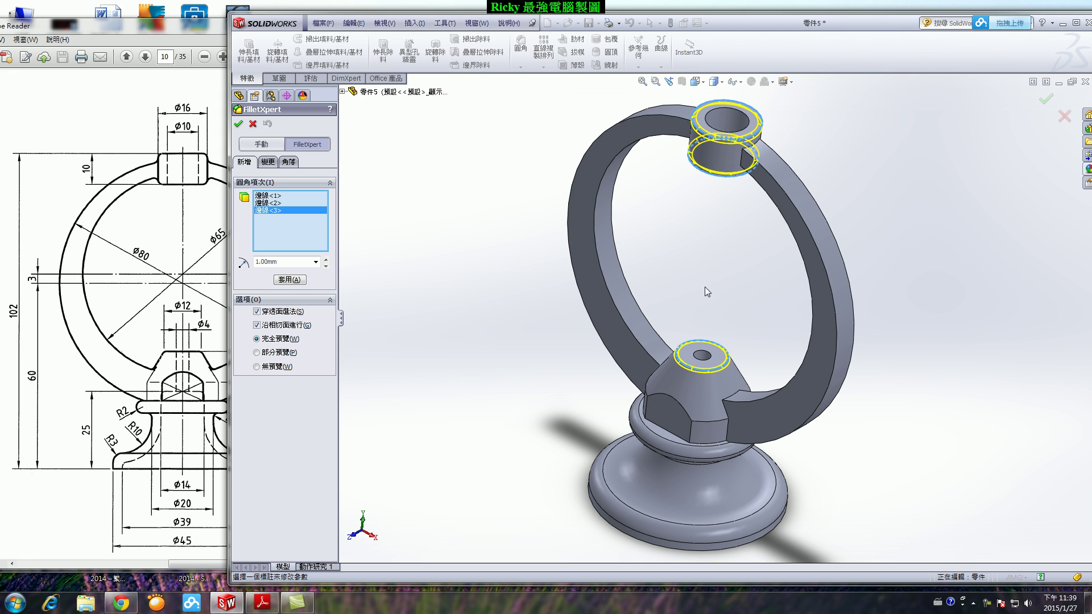
Apply the 1 mm fillet 圓角6 to the hub hole and upper boss edges.
left_click(239, 126)
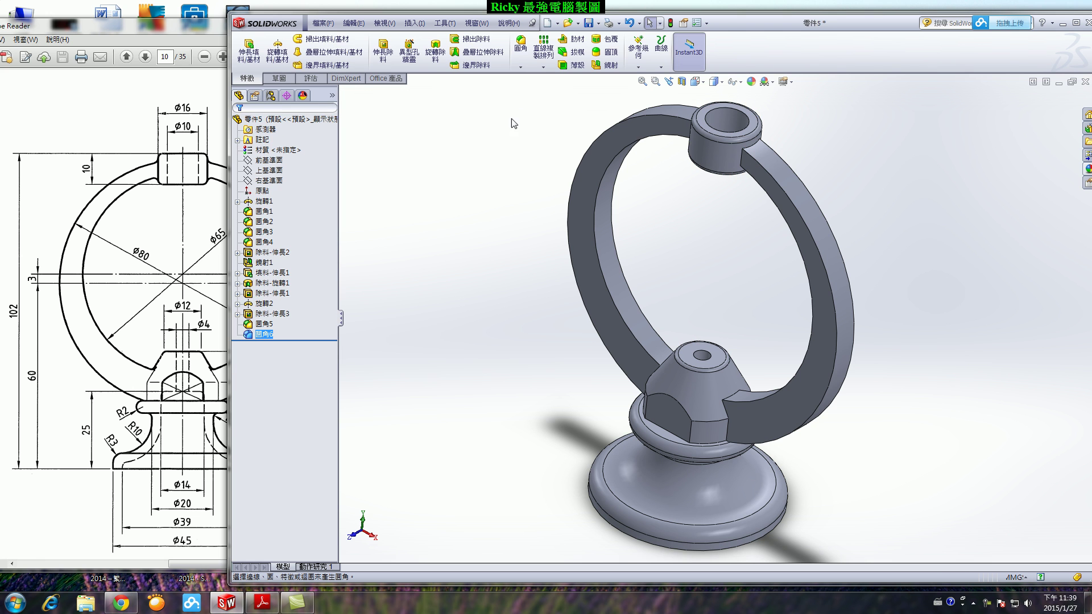
left_click(520, 48)
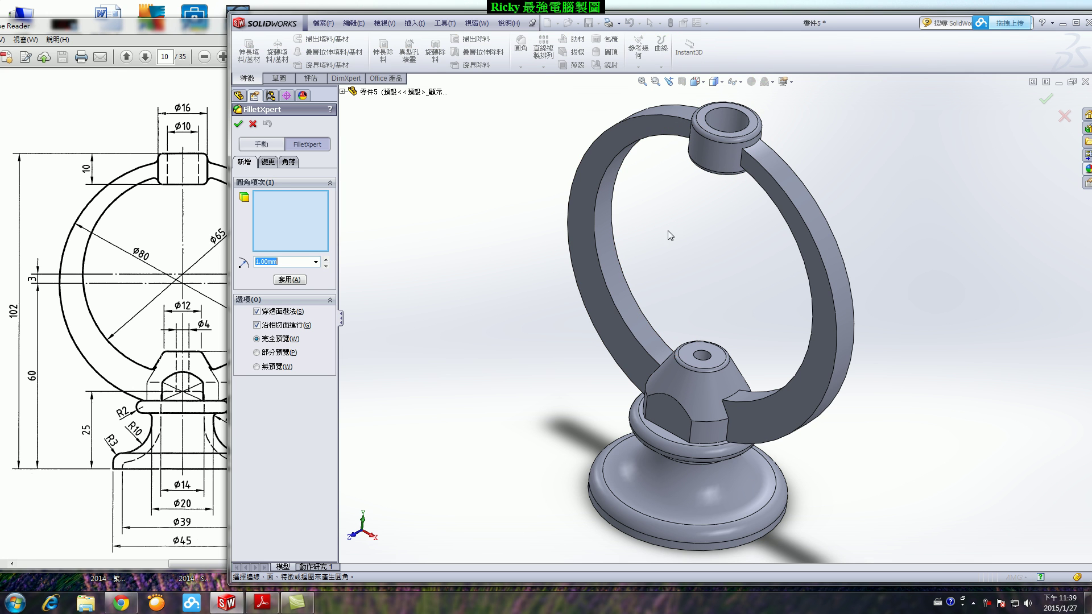
left_click(782, 194)
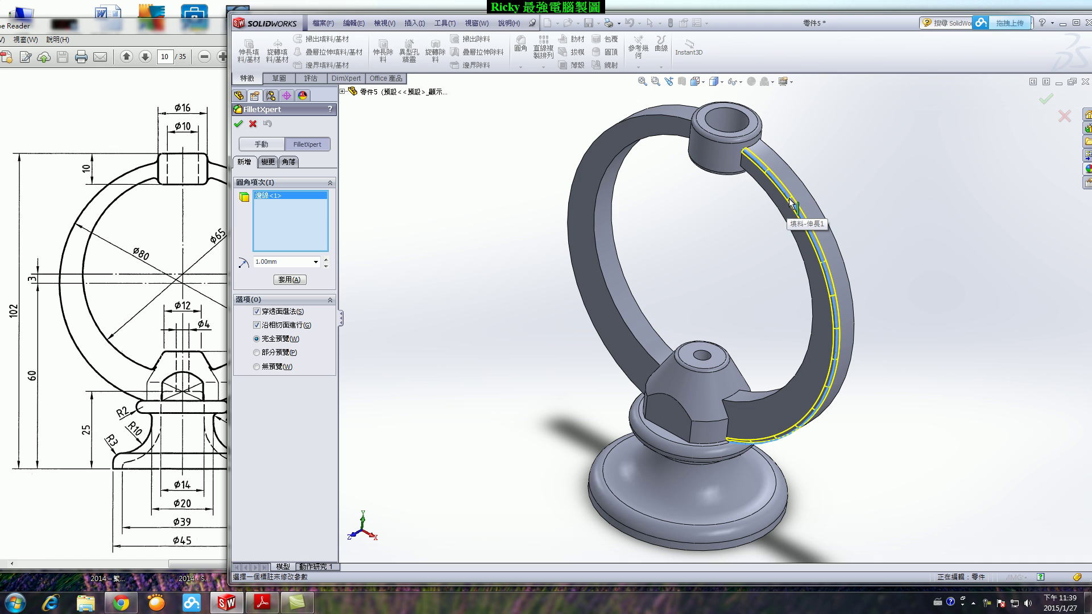
Fillet all eight connected ring edges at 1 mm as 圓角7.
right_click(262, 200)
left_click(276, 211)
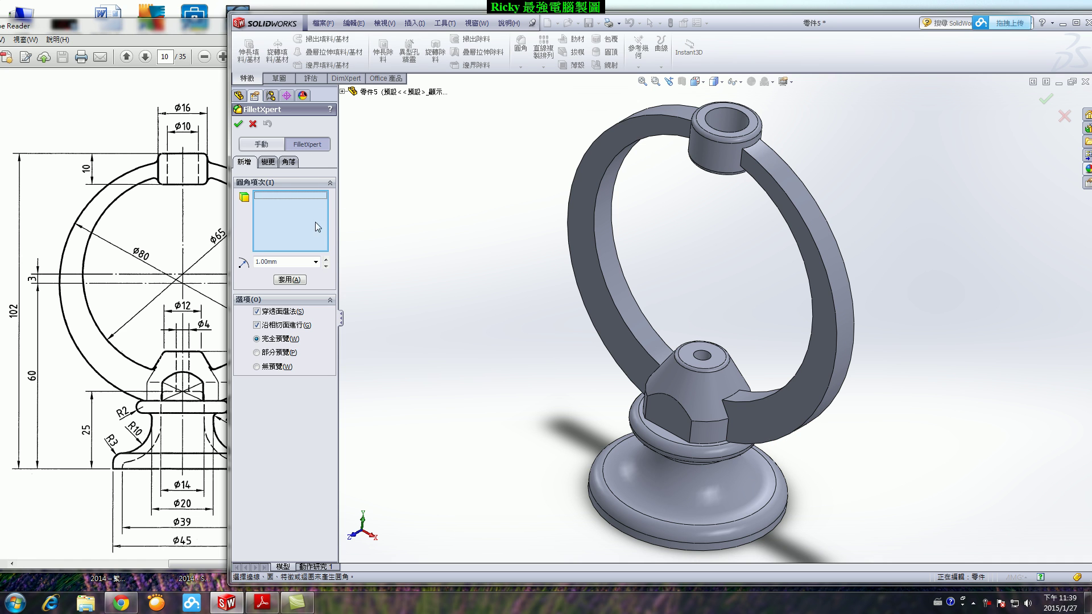
left_click(795, 205)
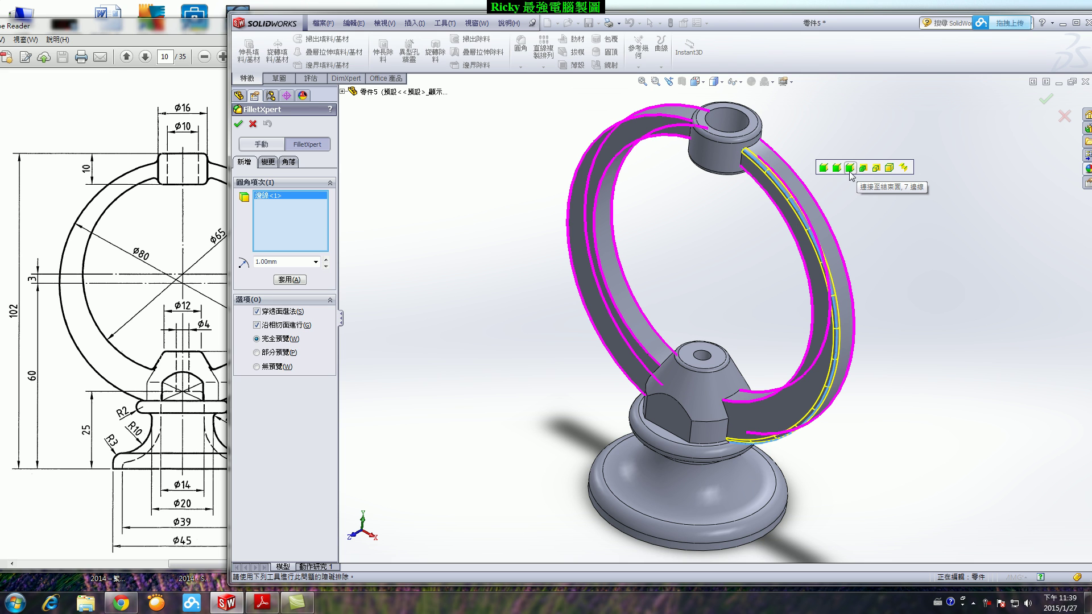
left_click(850, 169)
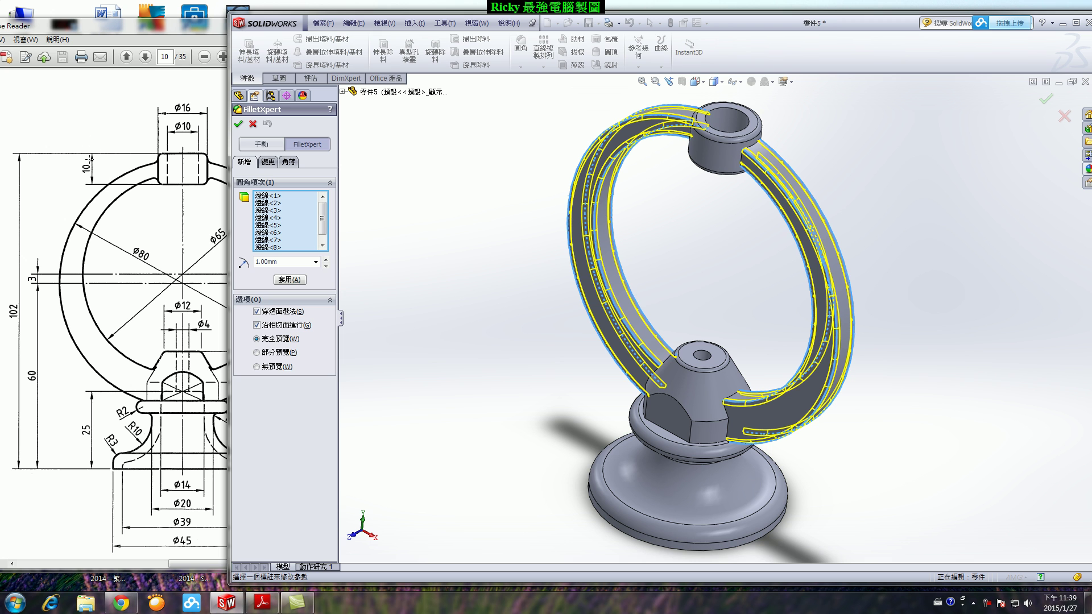
left_click(238, 125)
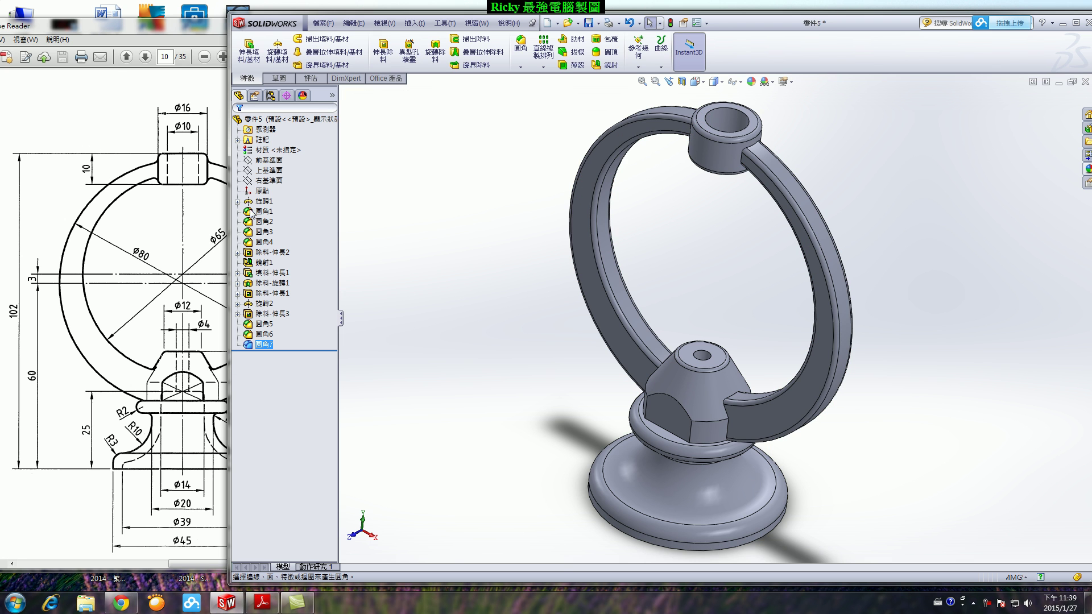
Add a 1 mm fillet (圓角8) on the upper boss's cylindrical face where the ring joins it.
scroll(817, 169, "up", 5)
left_click(626, 139)
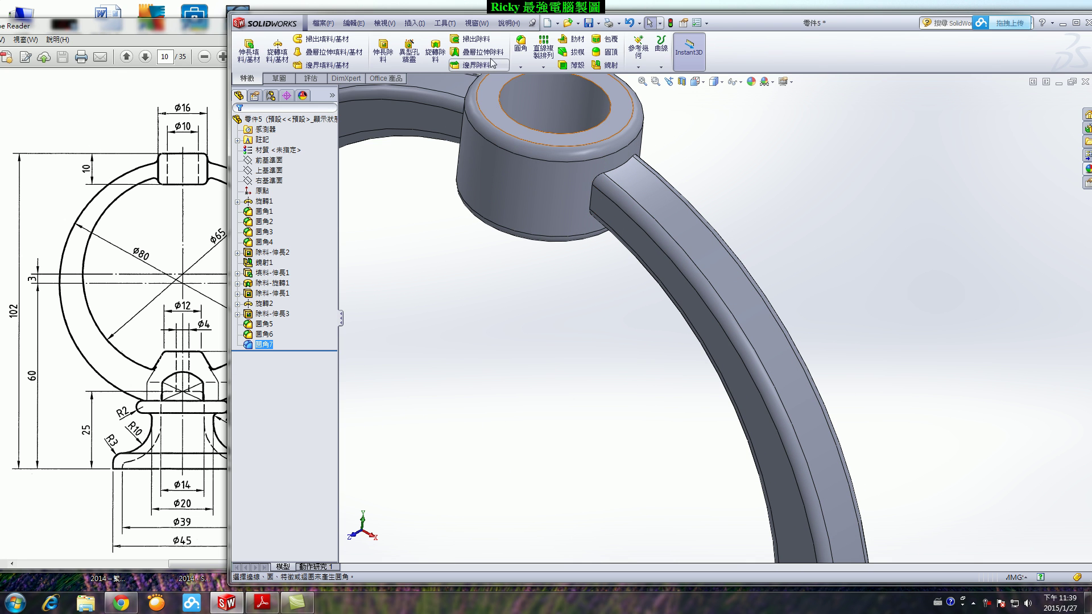
left_click(521, 46)
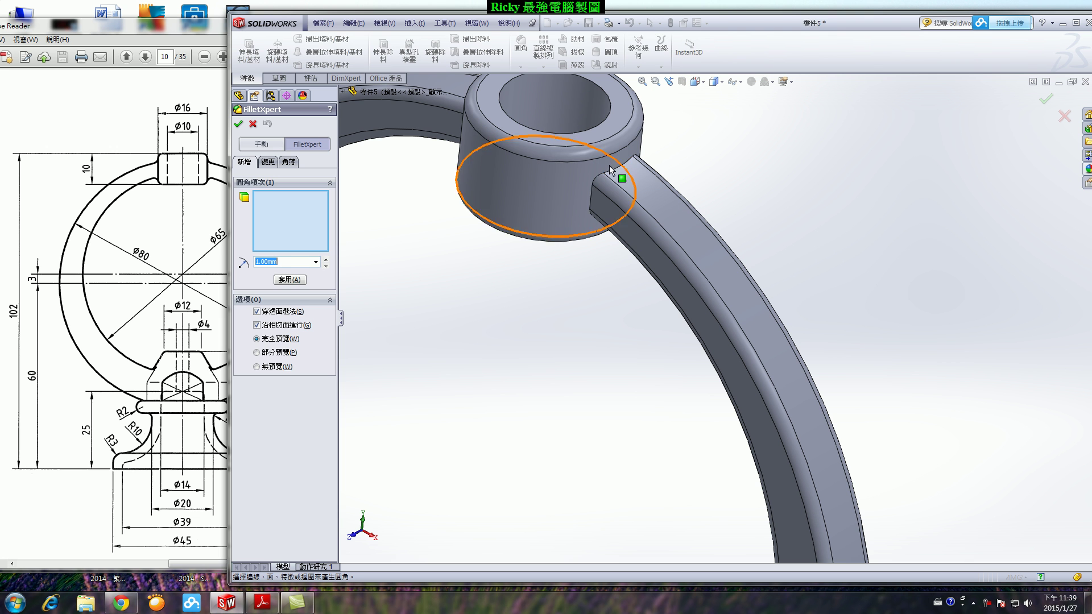
left_click(566, 181)
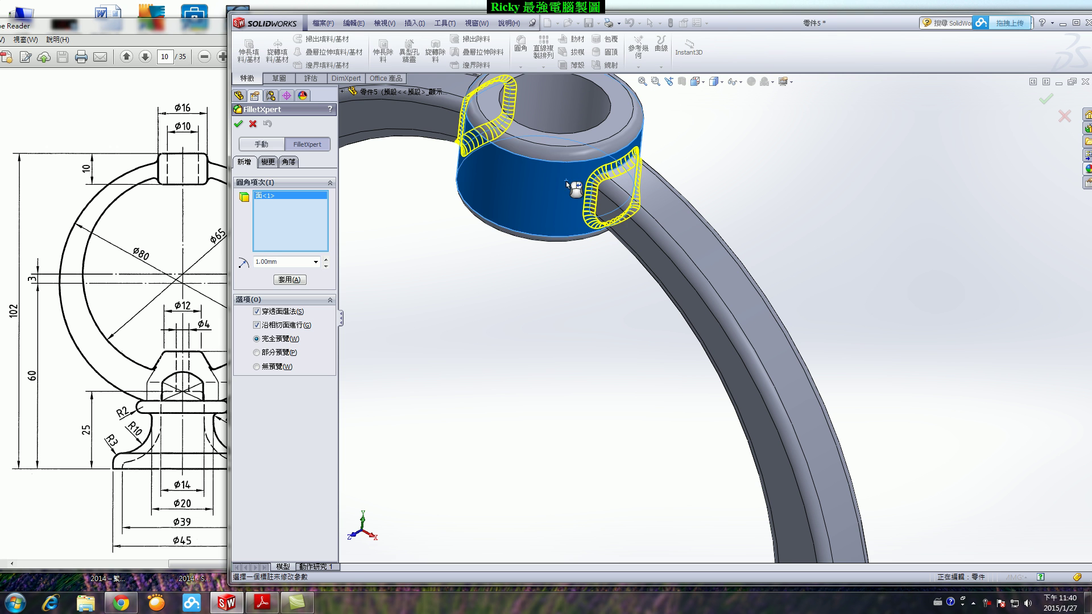
scroll(665, 222, "up", 3)
mouse_move(666, 222)
middle_mouse_down()
mouse_move(690, 90)
mouse_move(731, 183)
mouse_move(705, 187)
middle_mouse_up()
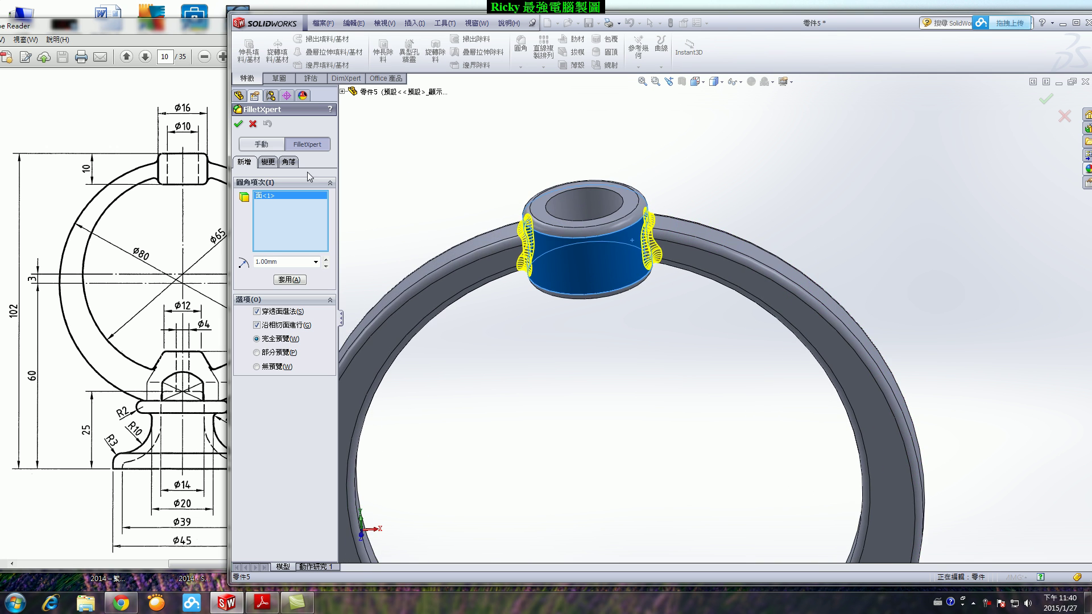
left_click(239, 127)
scroll(612, 236, "up", 3)
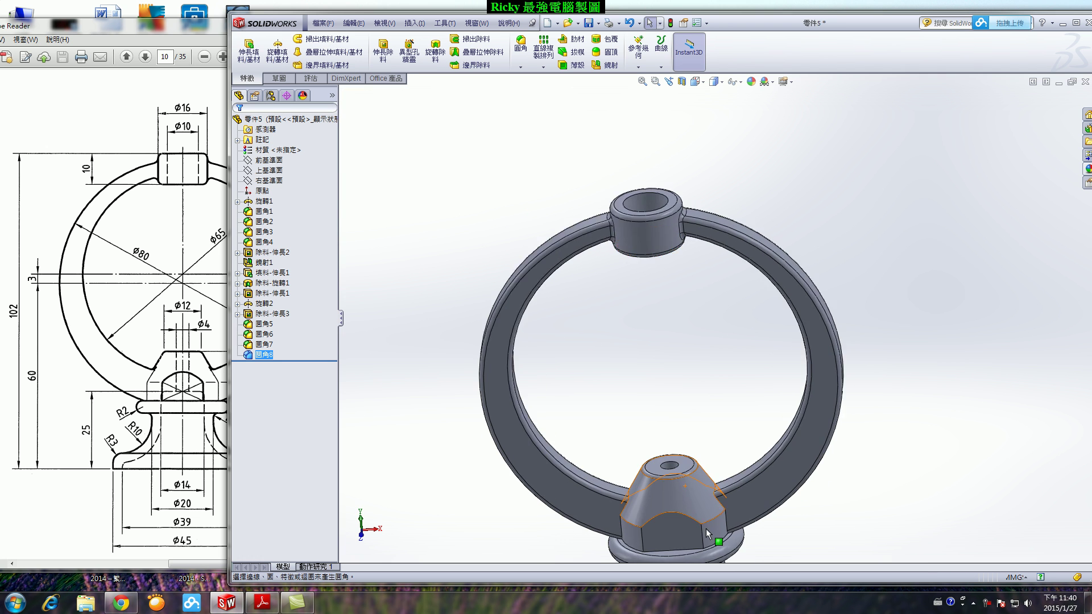
Apply a 1 mm fillet (圓角9) to all six ring-to-hex-hub junction edges.
scroll(707, 486, "down", 5)
middle_click_drag(707, 485, 527, 434)
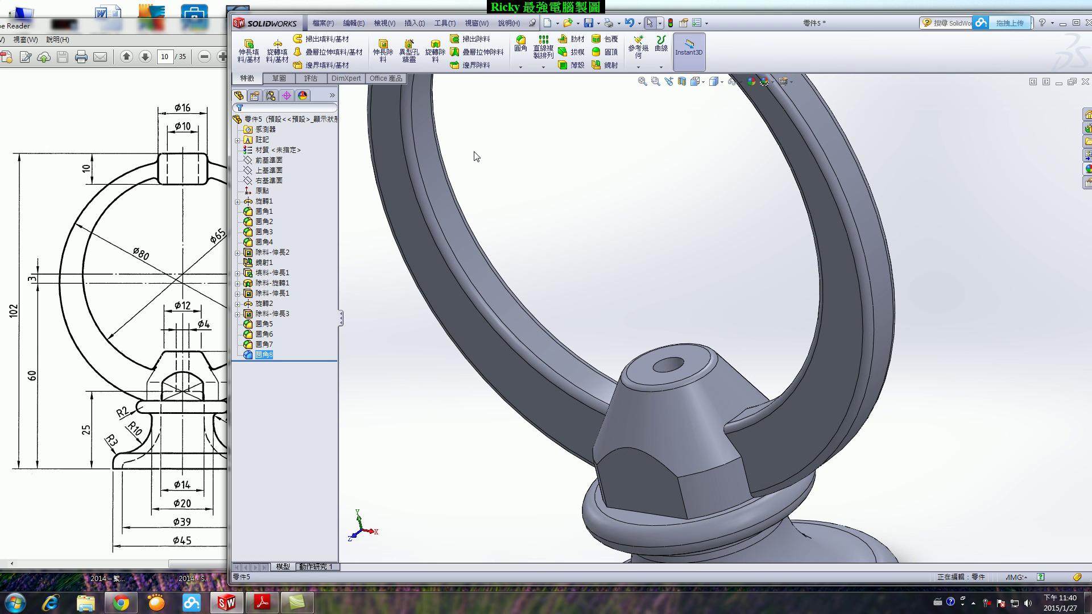
left_click(522, 52)
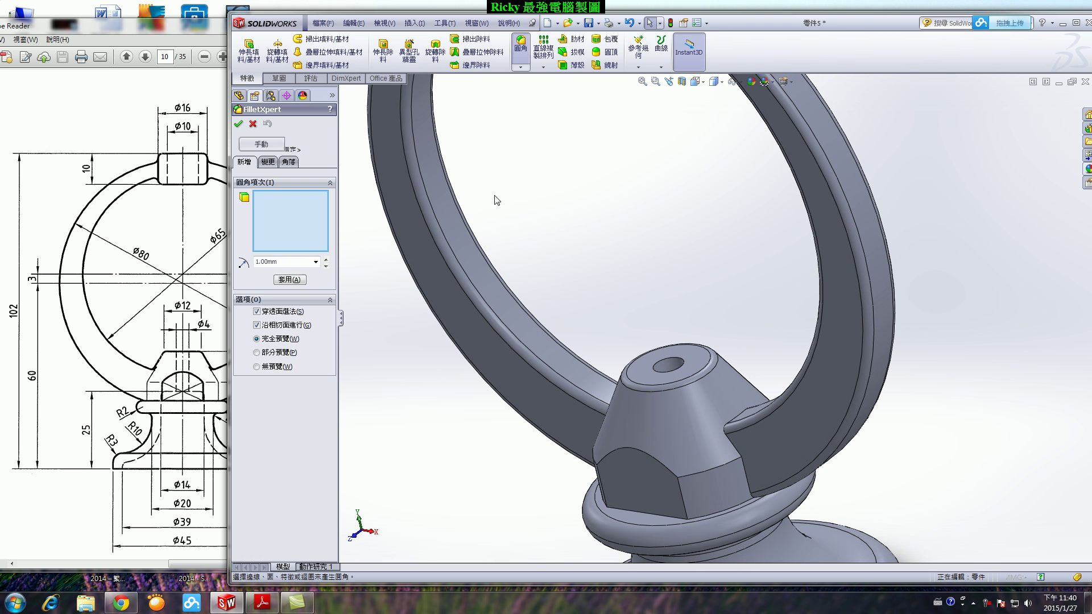
left_click(747, 474)
left_click(732, 425)
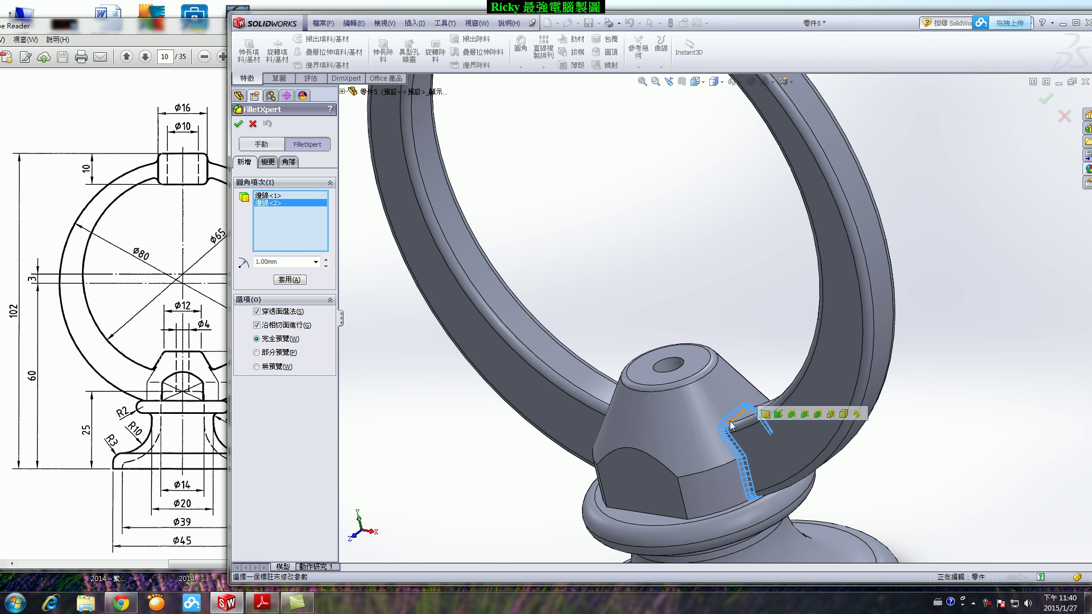
mouse_move(731, 425)
middle_mouse_down()
mouse_move(869, 452)
mouse_move(512, 490)
middle_mouse_up()
left_click(869, 452)
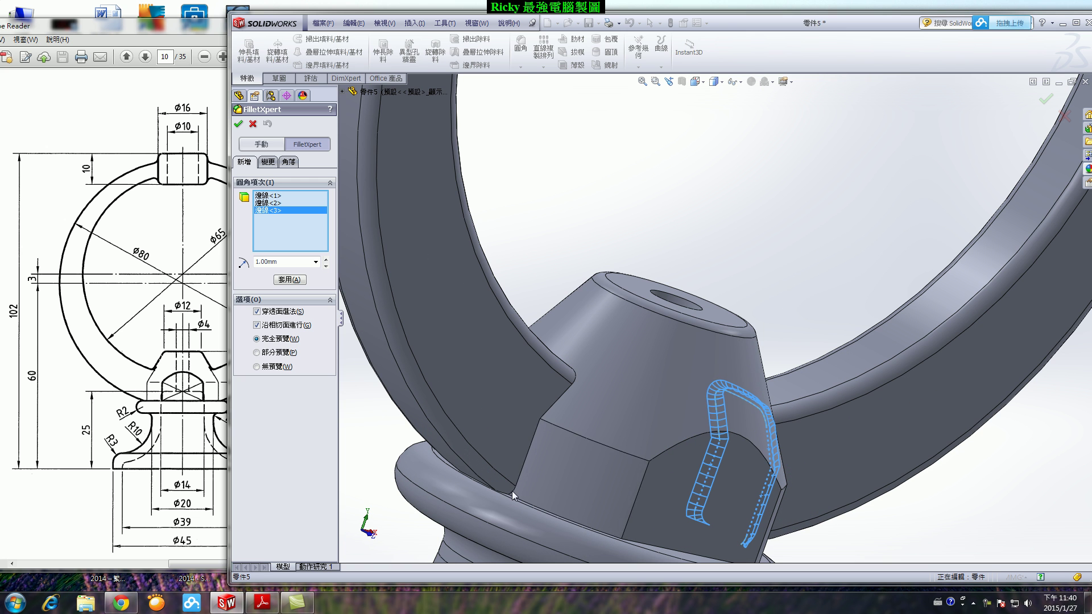
left_click(532, 447)
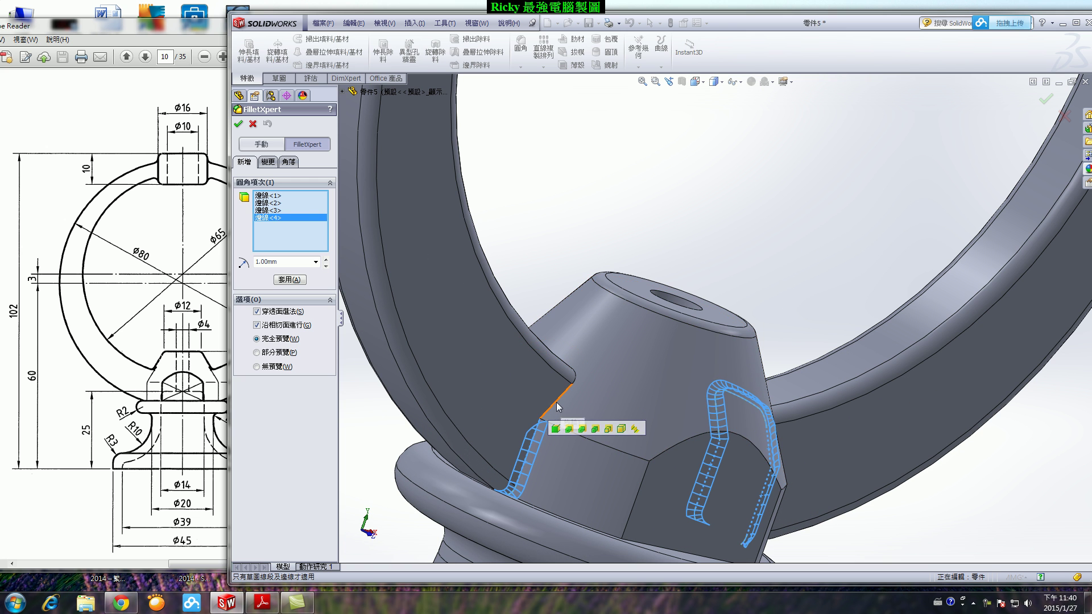
left_click(568, 398)
mouse_move(569, 397)
middle_mouse_down()
mouse_move(486, 455)
mouse_move(534, 394)
mouse_move(502, 487)
mouse_move(574, 472)
mouse_move(560, 460)
middle_mouse_up()
left_click(487, 450)
key("Return")
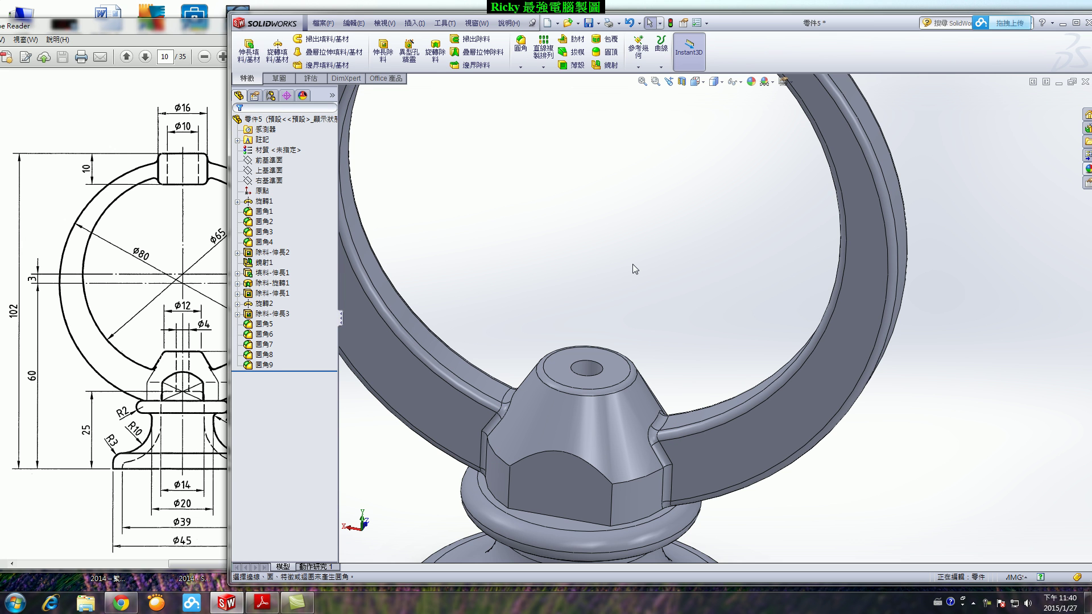
Show the filleted knob in the standard isometric view, zoomed to inspect it.
key("ctrl+7")
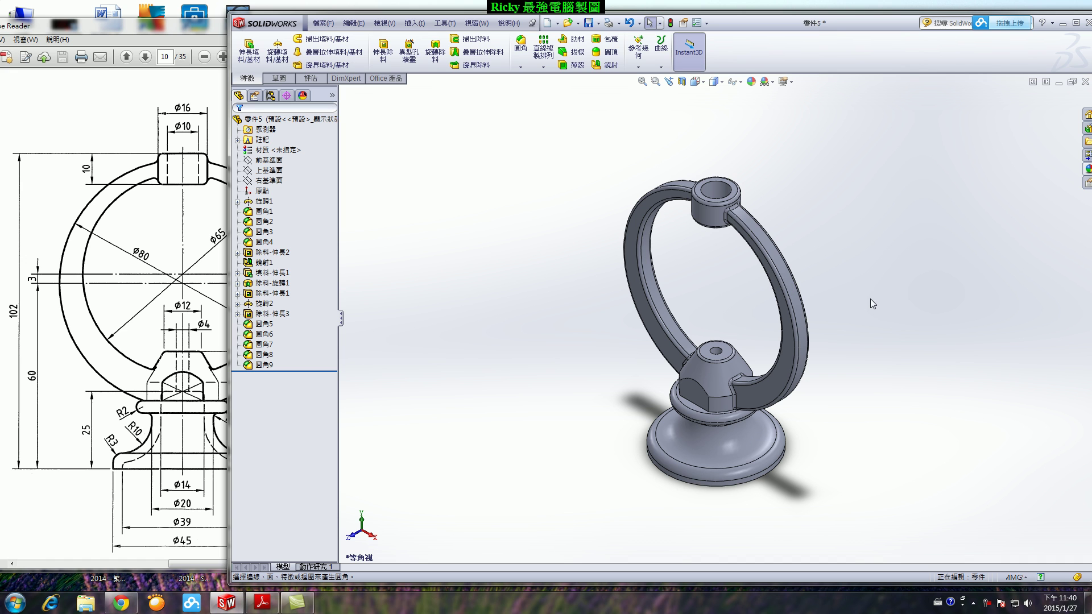
scroll(840, 428, "down", 2)
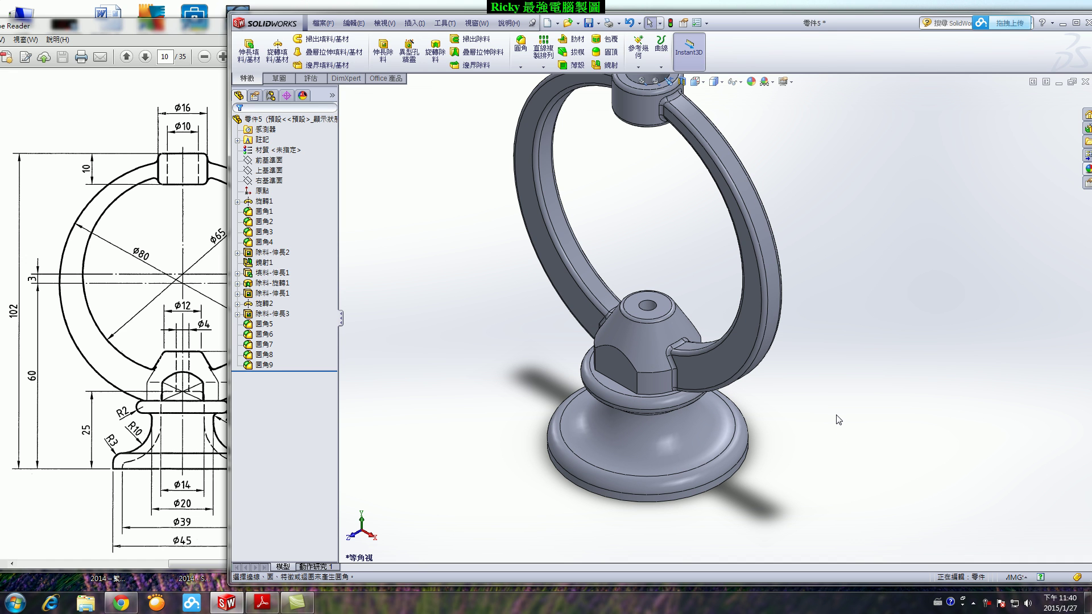